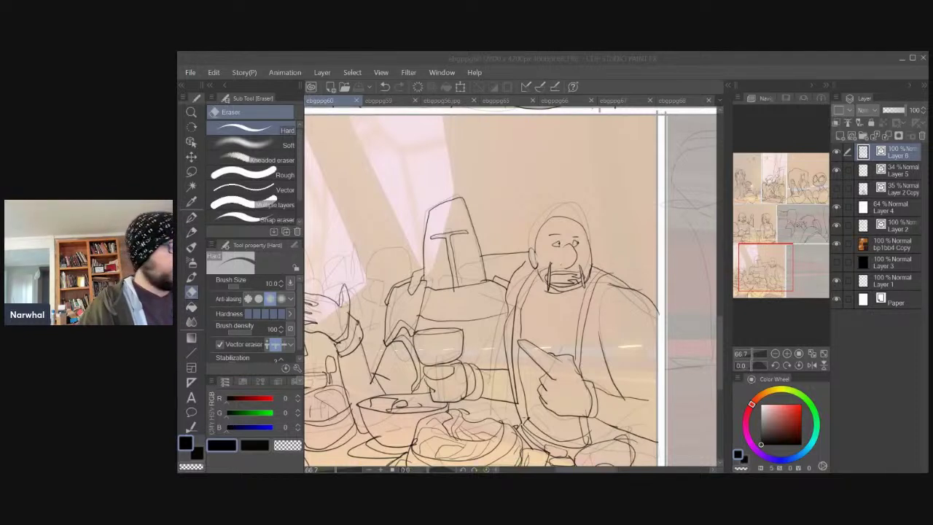
# Switch from the eraser to the Decoration effect brush for inking the figures beside the helmeted knight.
pyautogui.moveTo(762, 263); pyautogui.dragTo(756, 250)
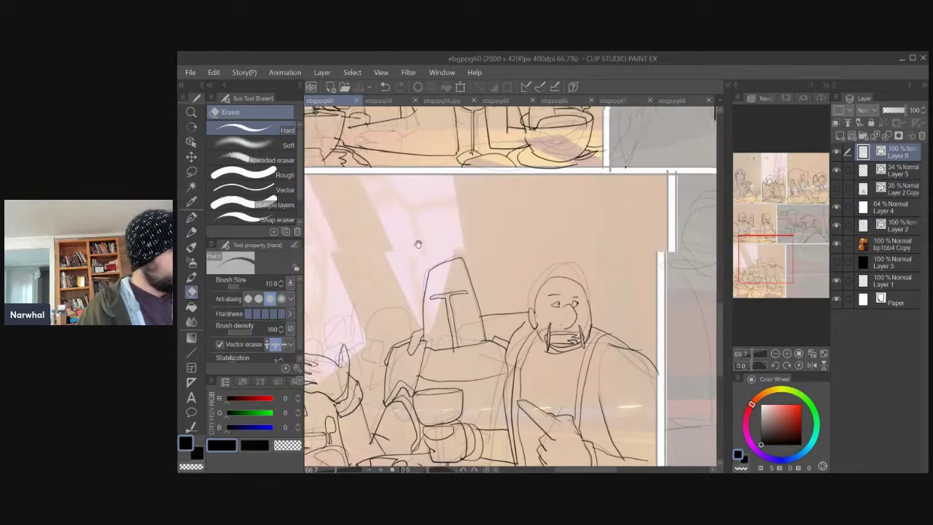
pyautogui.moveTo(419, 244); pyautogui.dragTo(558, 149)
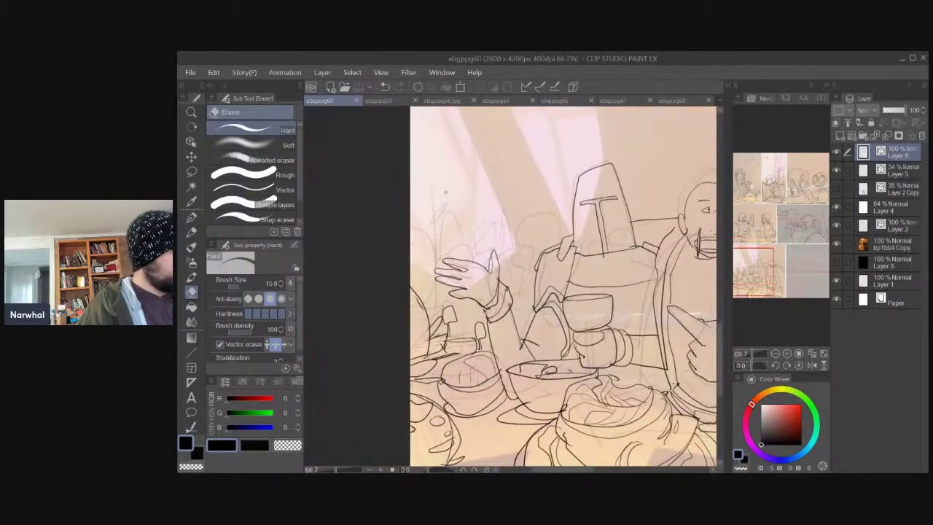
pyautogui.scroll(2, 446, 191)
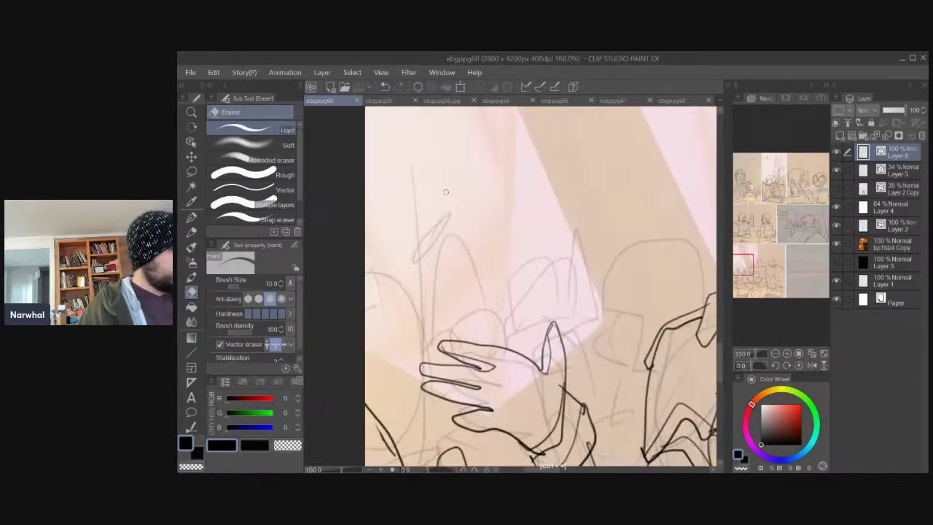
pyautogui.scroll(1, 445, 192)
pyautogui.press('b')
pyautogui.press('b')
pyautogui.press('b')
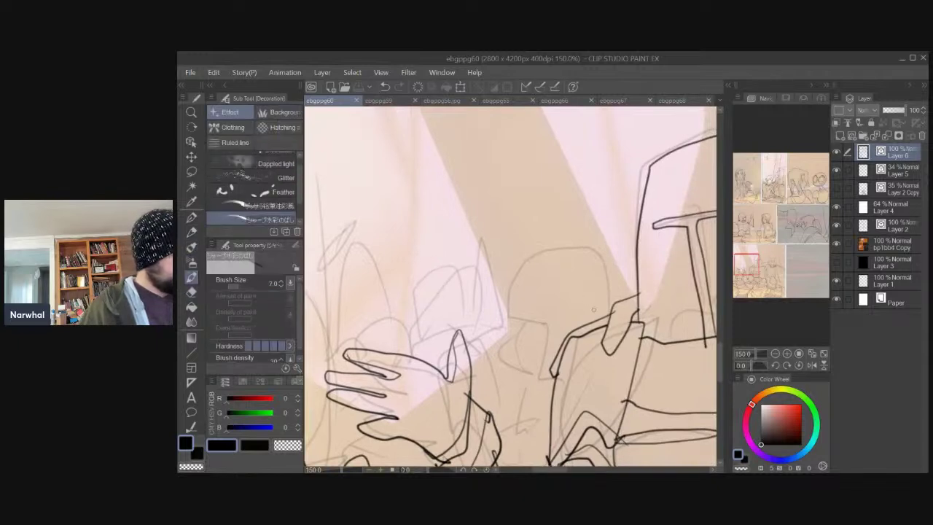
# Try to ink the rounded head outline of the background figure beside the helmeted knight.
pyautogui.moveTo(605, 308)
pyautogui.mouseDown()
pyautogui.moveTo(599, 270)
pyautogui.moveTo(569, 253)
pyautogui.mouseUp()
pyautogui.hotkey('ctrl', 'z')
pyautogui.moveTo(602, 316)
pyautogui.mouseDown()
pyautogui.moveTo(588, 261)
pyautogui.moveTo(530, 252)
pyautogui.mouseUp()
pyautogui.hotkey('ctrl', 'z')
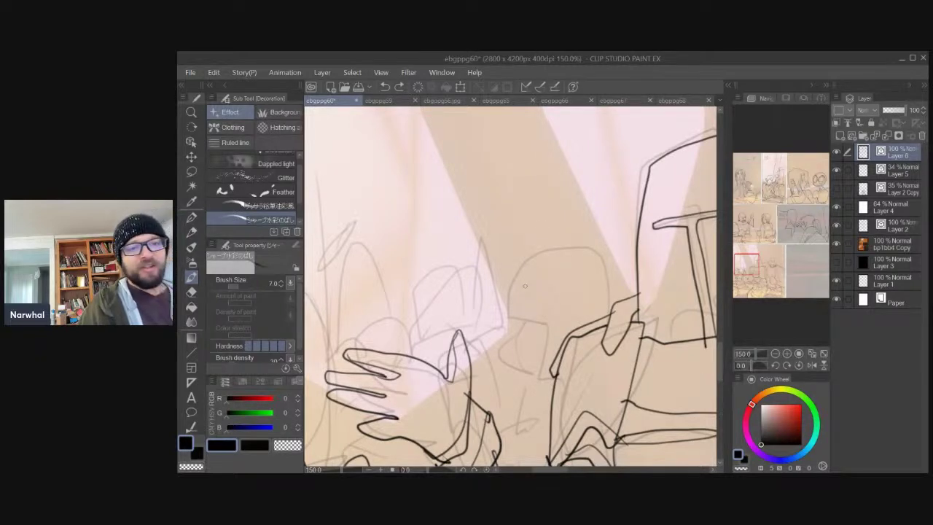
# Examine the characters on reference pages ebgppg68, ebgppg67 and ebgppg66, especially the dinner-table group, and return to page ebgppg60.
pyautogui.click(672, 100)
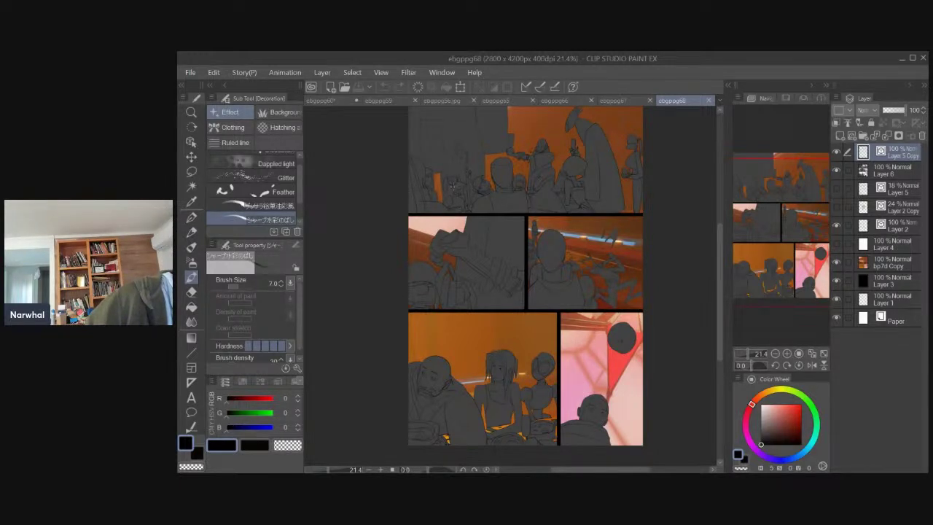
pyautogui.click(558, 101)
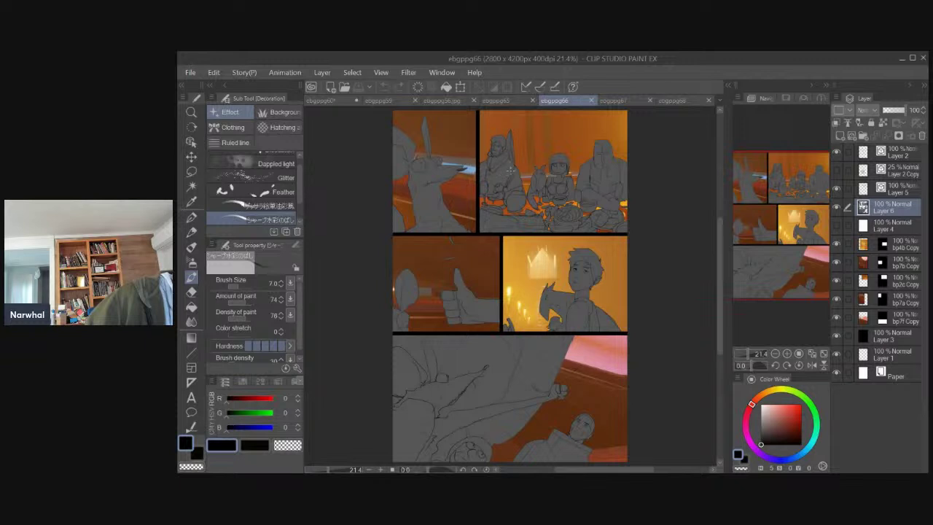
pyautogui.scroll(2, 557, 182)
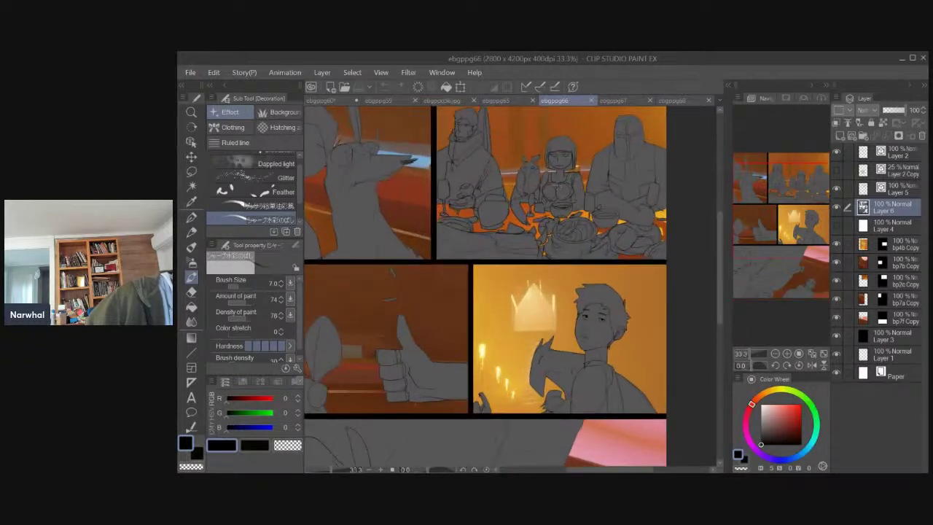
pyautogui.scroll(1, 549, 154)
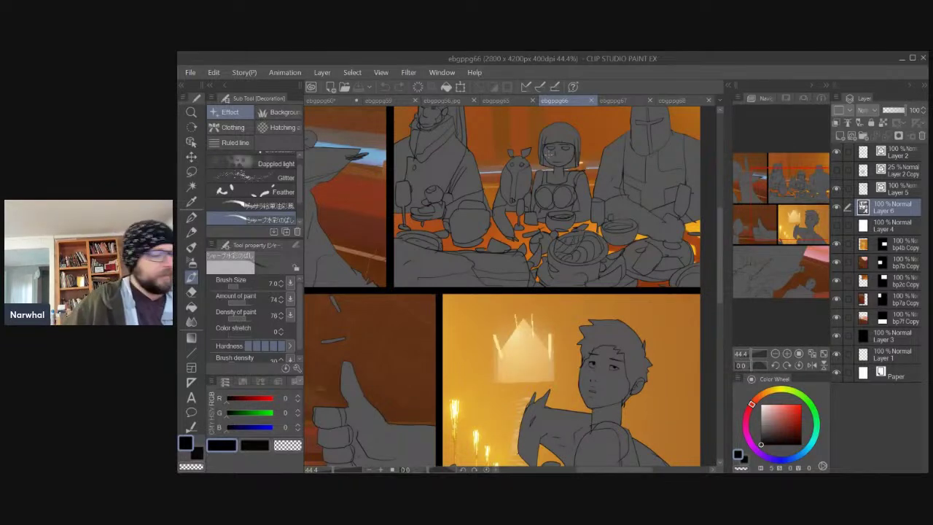
pyautogui.scroll(1, 673, 279)
pyautogui.click(801, 218)
pyautogui.moveTo(802, 217); pyautogui.dragTo(803, 184)
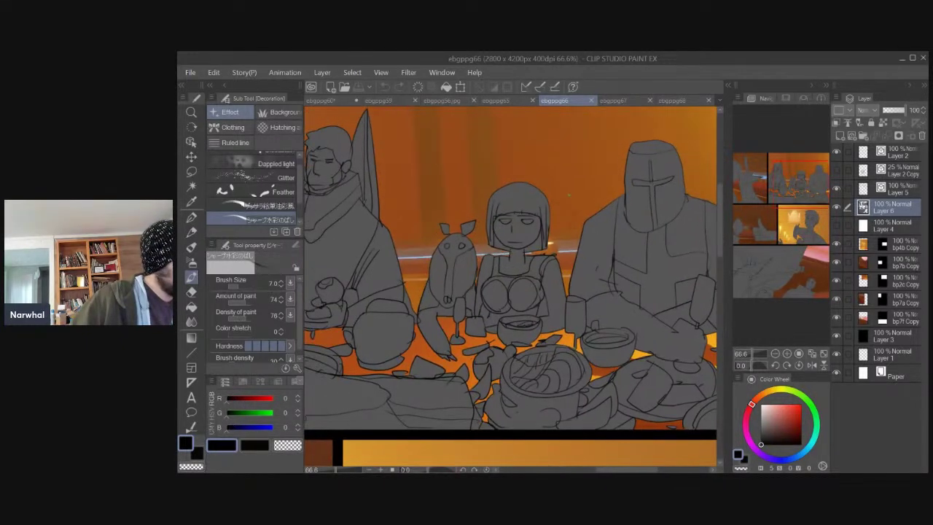
pyautogui.click(319, 100)
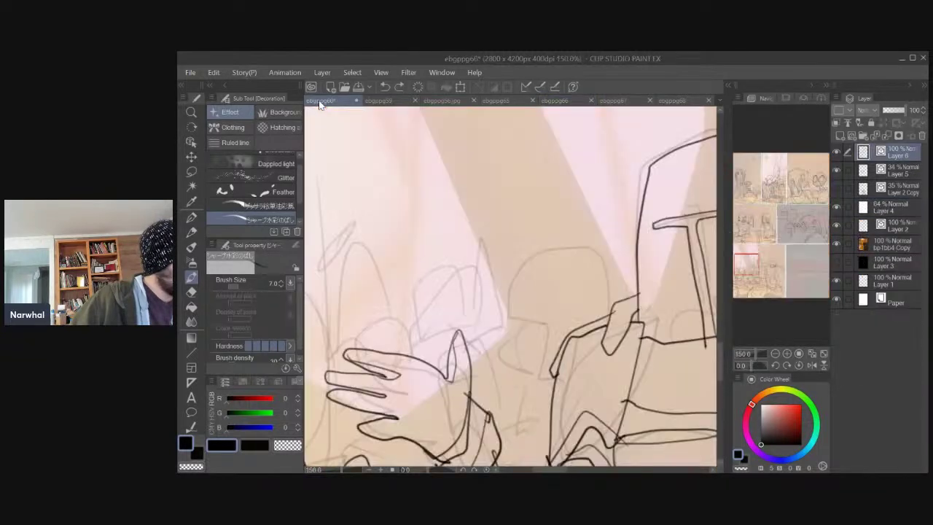
pyautogui.click(676, 102)
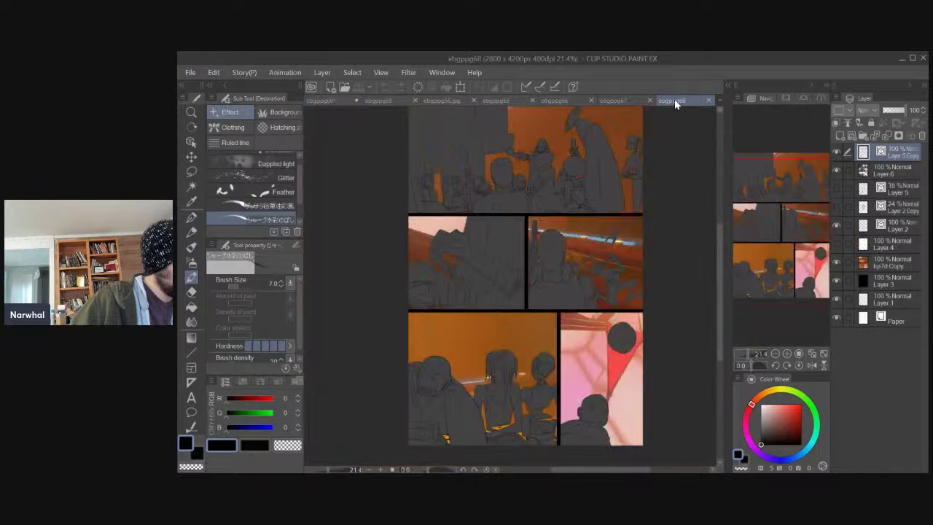
pyautogui.click(616, 103)
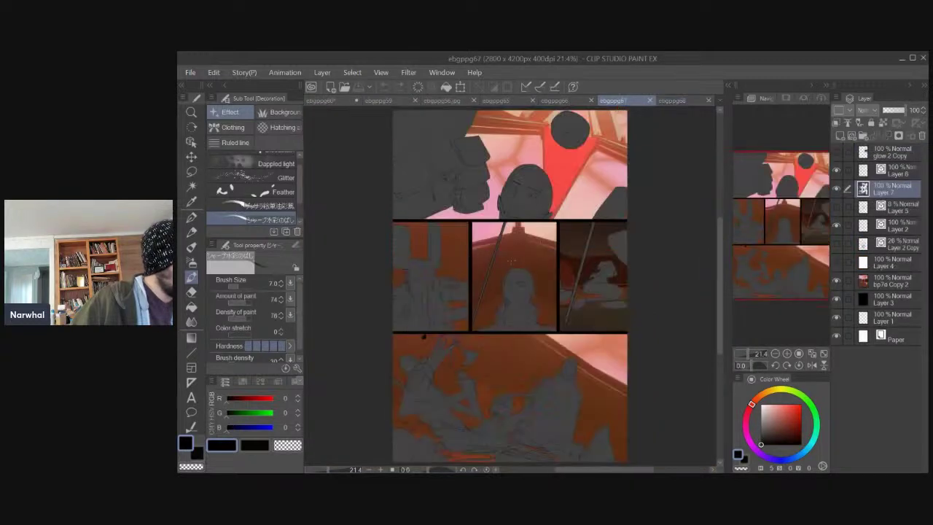
pyautogui.click(559, 102)
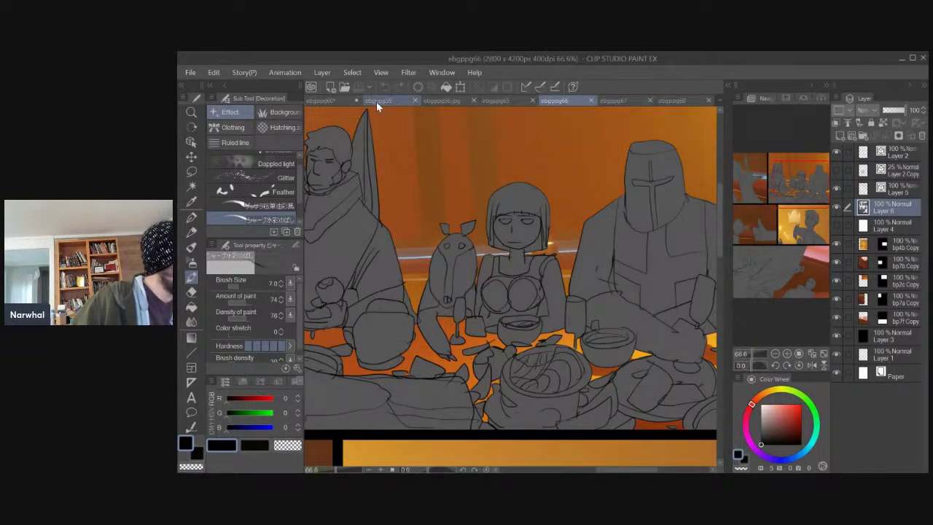
pyautogui.click(321, 103)
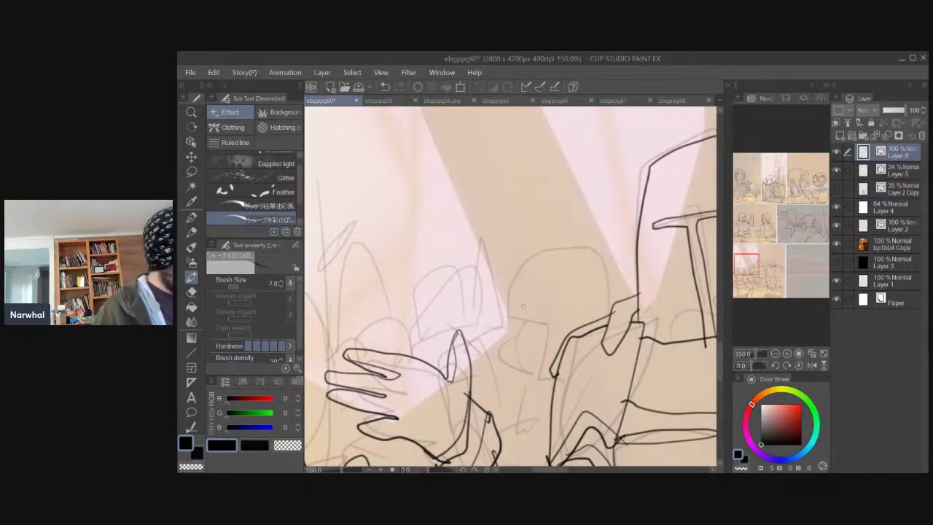
# Ink the rounded hair outline, straight fringe and side lock of the bob-haired figure beside the knight.
pyautogui.moveTo(503, 315)
pyautogui.mouseDown()
pyautogui.moveTo(547, 324)
pyautogui.moveTo(505, 294)
pyautogui.moveTo(525, 265)
pyautogui.moveTo(570, 254)
pyautogui.moveTo(601, 269)
pyautogui.moveTo(620, 299)
pyautogui.mouseUp()
pyautogui.moveTo(546, 323); pyautogui.dragTo(539, 391)
pyautogui.hotkey('ctrl', 'z')
pyautogui.moveTo(546, 322)
pyautogui.mouseDown()
pyautogui.moveTo(539, 394)
pyautogui.moveTo(554, 386)
pyautogui.moveTo(560, 348)
pyautogui.mouseUp()
pyautogui.moveTo(570, 322); pyautogui.dragTo(569, 336)
pyautogui.moveTo(517, 321)
pyautogui.mouseDown()
pyautogui.moveTo(501, 347)
pyautogui.moveTo(510, 339)
pyautogui.moveTo(539, 377)
pyautogui.mouseUp()
pyautogui.hotkey('ctrl', 'z')
pyautogui.hotkey('ctrl', 'z')
pyautogui.hotkey('ctrl', 'z')
# Try out the jaw line, eye and neck of the bob-haired figure below the fringe.
pyautogui.moveTo(513, 315)
pyautogui.mouseDown()
pyautogui.moveTo(510, 366)
pyautogui.moveTo(541, 378)
pyautogui.mouseUp()
pyautogui.hotkey('ctrl', 'z')
pyautogui.moveTo(513, 316)
pyautogui.mouseDown()
pyautogui.moveTo(504, 359)
pyautogui.moveTo(536, 374)
pyautogui.mouseUp()
pyautogui.hotkey('ctrl', 'z')
pyautogui.moveTo(512, 320); pyautogui.dragTo(547, 369)
pyautogui.hotkey('ctrl', 'z')
pyautogui.moveTo(511, 319); pyautogui.dragTo(549, 371)
pyautogui.moveTo(516, 323)
pyautogui.mouseDown()
pyautogui.moveTo(540, 328)
pyautogui.moveTo(525, 329)
pyautogui.mouseUp()
pyautogui.hotkey('ctrl', 'z')
pyautogui.hotkey('ctrl', 'z')
pyautogui.hotkey('ctrl', 'z')
pyautogui.hotkey('ctrl', 'z')
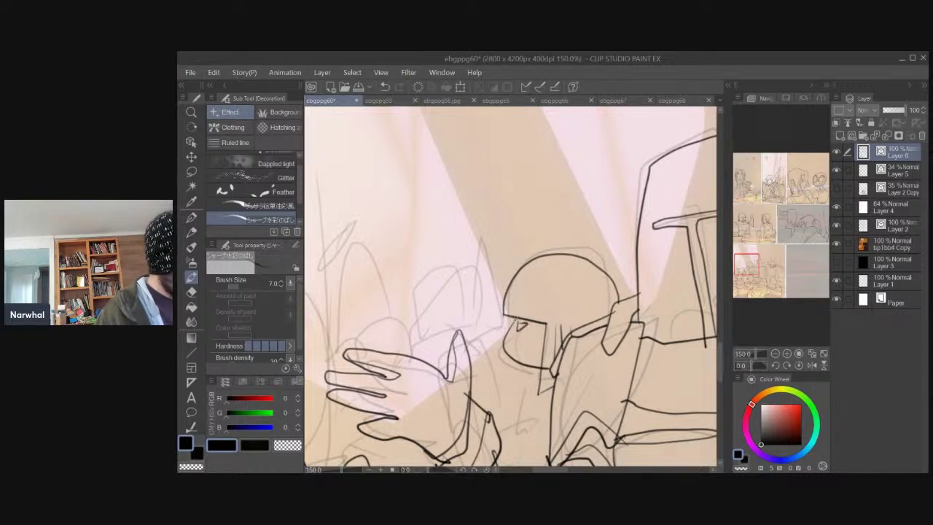
pyautogui.moveTo(522, 367); pyautogui.dragTo(526, 388)
pyautogui.hotkey('ctrl', 'z')
pyautogui.moveTo(487, 353); pyautogui.dragTo(482, 250)
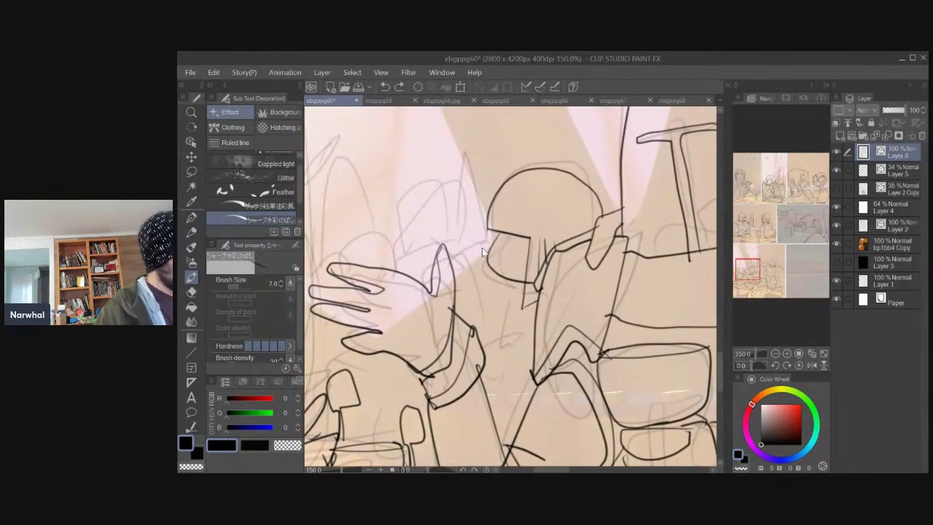
pyautogui.hotkey('ctrl', 'z')
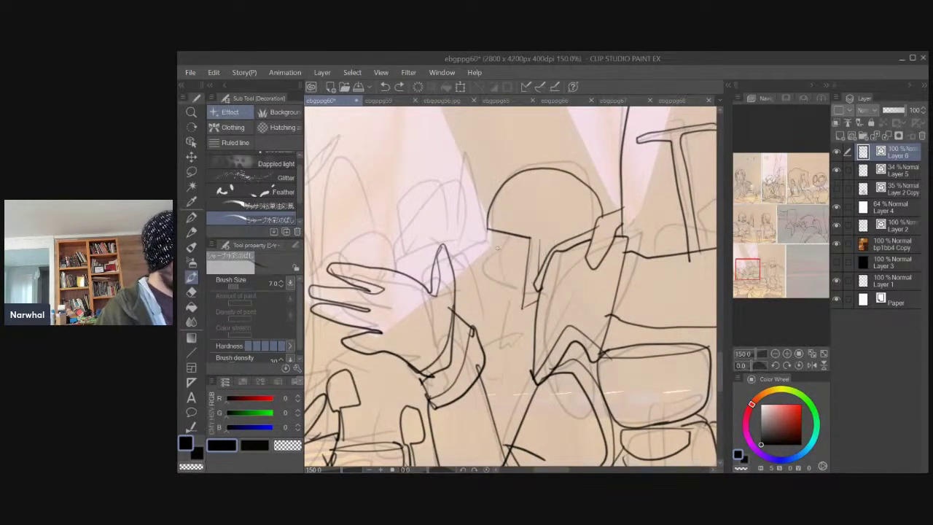
# Ink the jaw line and the narrowed eye under the bob-haired figure's fringe.
pyautogui.moveTo(511, 239)
pyautogui.mouseDown()
pyautogui.moveTo(520, 293)
pyautogui.moveTo(487, 259)
pyautogui.moveTo(522, 286)
pyautogui.mouseUp()
pyautogui.hotkey('ctrl', 'z')
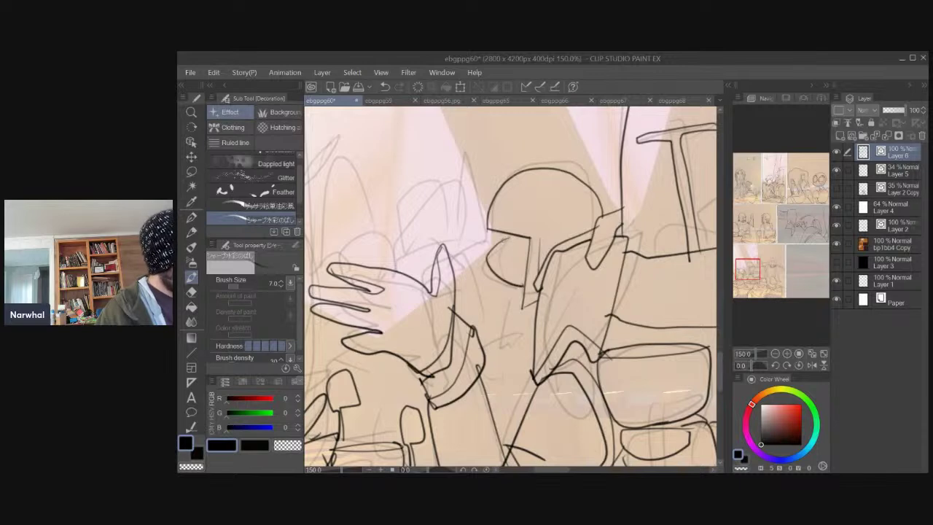
pyautogui.moveTo(533, 239)
pyautogui.mouseDown()
pyautogui.moveTo(488, 222)
pyautogui.moveTo(525, 245)
pyautogui.moveTo(498, 232)
pyautogui.moveTo(503, 243)
pyautogui.mouseUp()
pyautogui.hotkey('ctrl', 'z')
pyautogui.hotkey('ctrl', 'z')
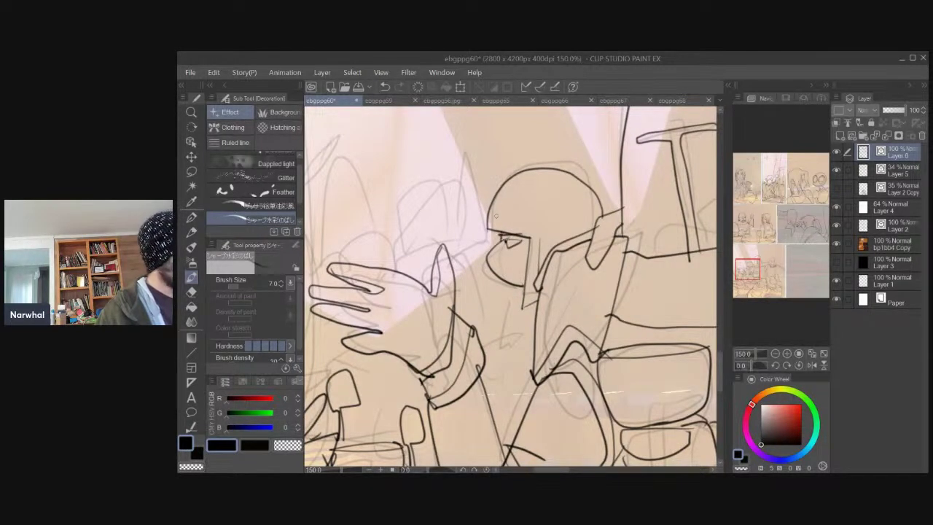
pyautogui.hotkey('ctrl', 'z')
# Try to add neck lines and extra hair lines to the bob-haired figure.
pyautogui.moveTo(502, 279); pyautogui.dragTo(524, 282)
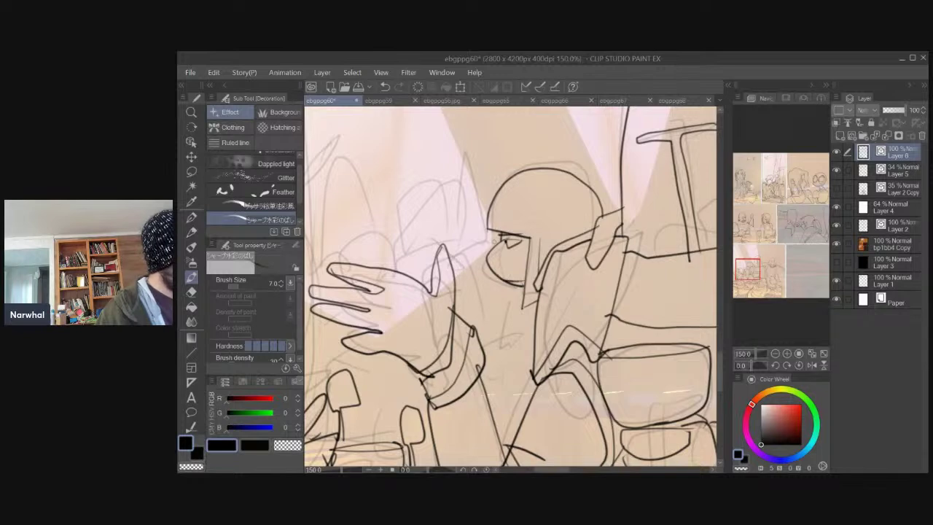
pyautogui.hotkey('ctrl', 'z')
pyautogui.moveTo(548, 232); pyautogui.dragTo(547, 253)
pyautogui.hotkey('ctrl', 'z')
pyautogui.moveTo(489, 226); pyautogui.dragTo(599, 204)
pyautogui.hotkey('ctrl', 'z')
pyautogui.moveTo(490, 224)
pyautogui.mouseDown()
pyautogui.moveTo(562, 187)
pyautogui.moveTo(588, 201)
pyautogui.mouseUp()
pyautogui.hotkey('ctrl', 'z')
pyautogui.moveTo(516, 289); pyautogui.dragTo(517, 310)
pyautogui.hotkey('ctrl', 'z')
# Ink hair strands on the bob-haired figure, plus the collar, shoulder and torso contours beneath the head.
pyautogui.moveTo(472, 288); pyautogui.dragTo(471, 247)
pyautogui.moveTo(573, 172)
pyautogui.mouseDown()
pyautogui.moveTo(576, 196)
pyautogui.moveTo(562, 193)
pyautogui.mouseUp()
pyautogui.moveTo(528, 283); pyautogui.dragTo(484, 322)
pyautogui.moveTo(525, 285)
pyautogui.mouseDown()
pyautogui.moveTo(507, 356)
pyautogui.moveTo(532, 318)
pyautogui.mouseUp()
pyautogui.hotkey('ctrl', 'z')
pyautogui.moveTo(506, 288)
pyautogui.mouseDown()
pyautogui.moveTo(515, 287)
pyautogui.moveTo(484, 324)
pyautogui.moveTo(478, 306)
pyautogui.moveTo(490, 280)
pyautogui.mouseUp()
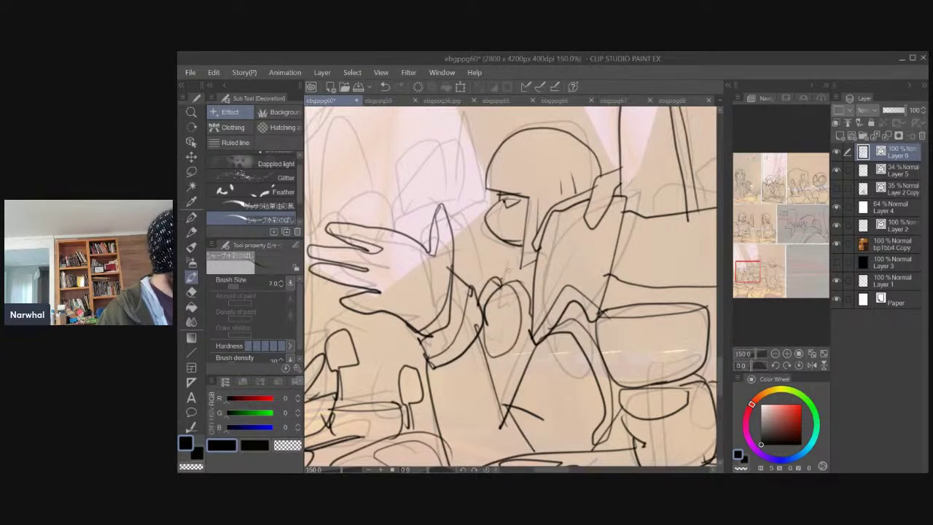
pyautogui.moveTo(537, 263); pyautogui.dragTo(499, 285)
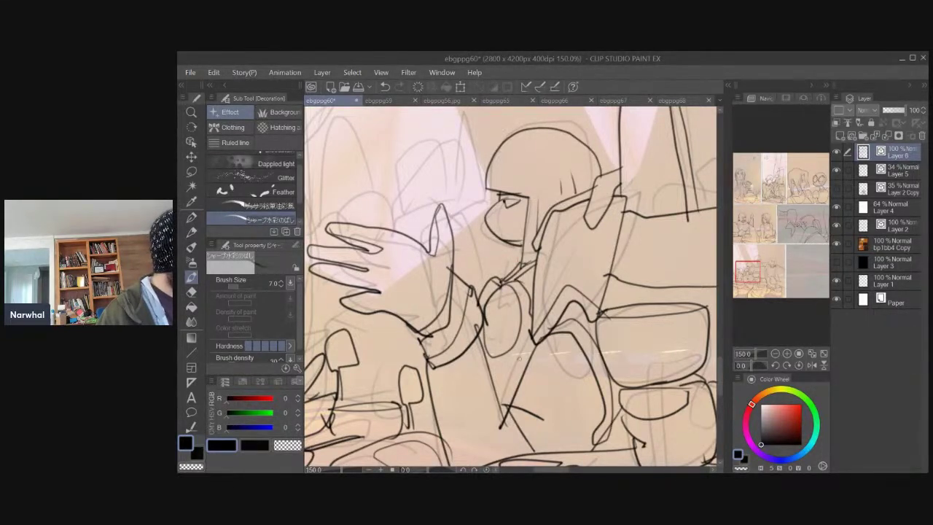
pyautogui.moveTo(487, 355)
pyautogui.mouseDown()
pyautogui.moveTo(500, 372)
pyautogui.moveTo(498, 395)
pyautogui.mouseUp()
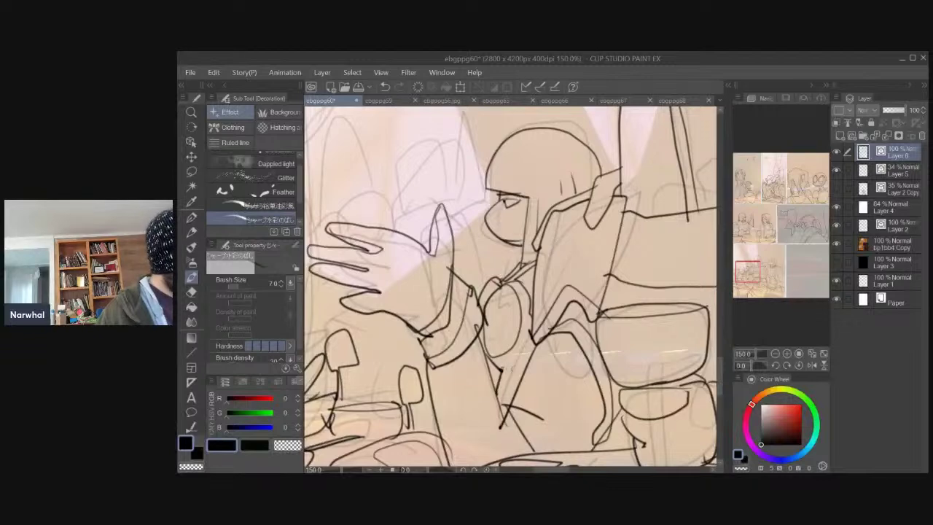
# Ink the small hand with curled fingers and the object it grips, just below the large raised palm.
pyautogui.moveTo(422, 412); pyautogui.dragTo(523, 394)
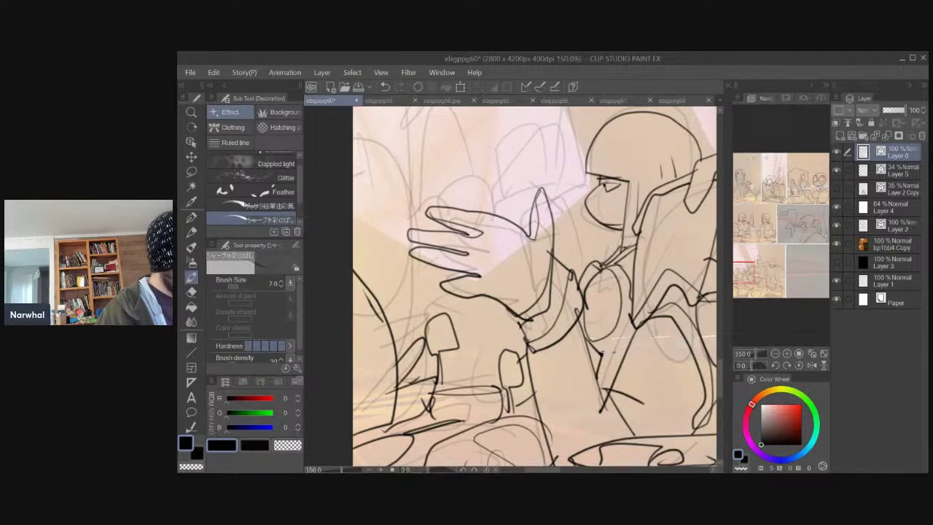
pyautogui.moveTo(501, 338)
pyautogui.mouseDown()
pyautogui.moveTo(468, 337)
pyautogui.moveTo(484, 336)
pyautogui.moveTo(498, 313)
pyautogui.moveTo(474, 333)
pyautogui.mouseUp()
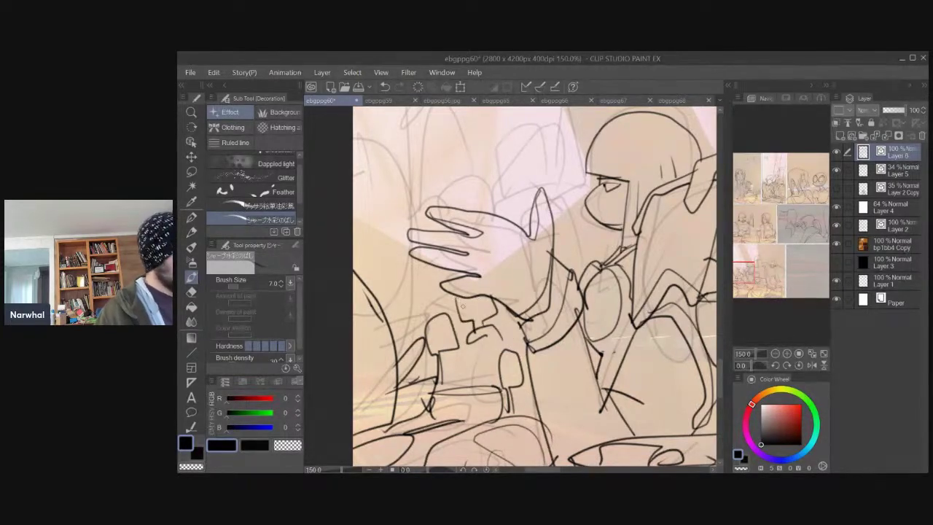
pyautogui.hotkey('ctrl', '-')
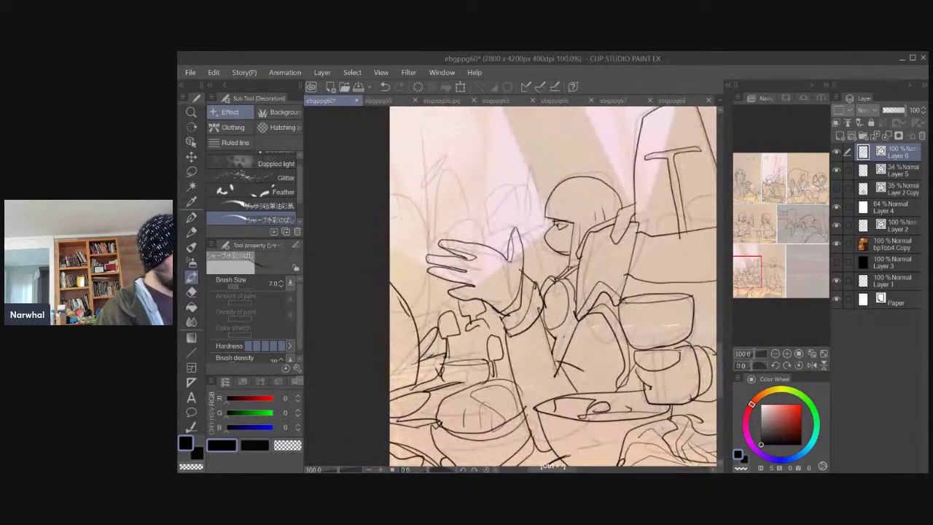
pyautogui.hotkey('ctrl', '+')
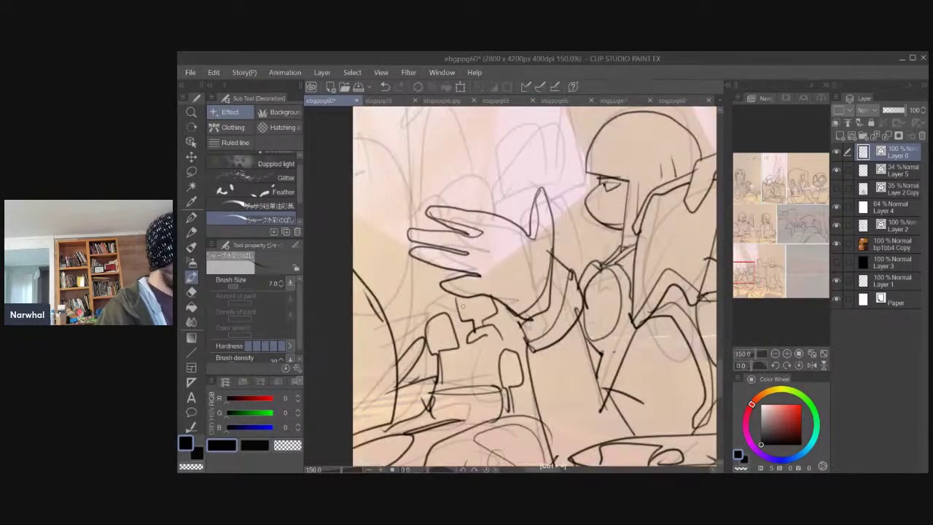
pyautogui.hotkey('ctrl', 'z')
pyautogui.moveTo(468, 345)
pyautogui.mouseDown()
pyautogui.moveTo(491, 344)
pyautogui.moveTo(481, 357)
pyautogui.mouseUp()
pyautogui.hotkey('ctrl', 'z')
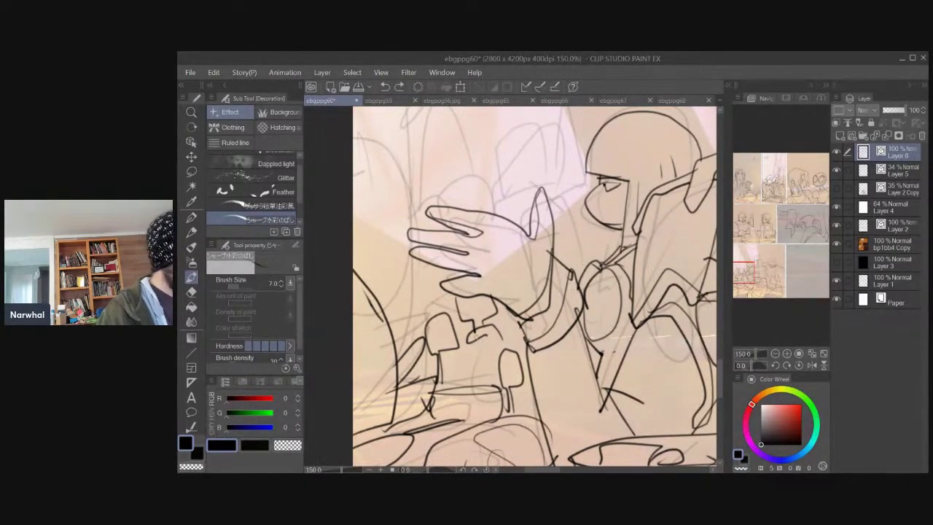
pyautogui.moveTo(475, 340)
pyautogui.mouseDown()
pyautogui.moveTo(469, 355)
pyautogui.moveTo(486, 350)
pyautogui.moveTo(476, 361)
pyautogui.moveTo(487, 366)
pyautogui.moveTo(472, 362)
pyautogui.mouseUp()
pyautogui.hotkey('ctrl', 'z')
pyautogui.moveTo(468, 346)
pyautogui.mouseDown()
pyautogui.moveTo(465, 333)
pyautogui.moveTo(500, 360)
pyautogui.moveTo(491, 347)
pyautogui.mouseUp()
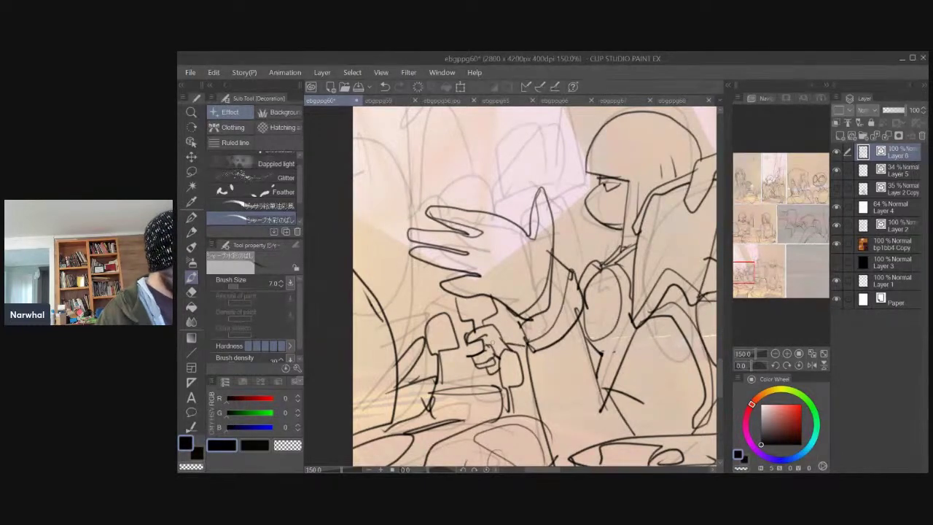
pyautogui.hotkey('ctrl', 'z')
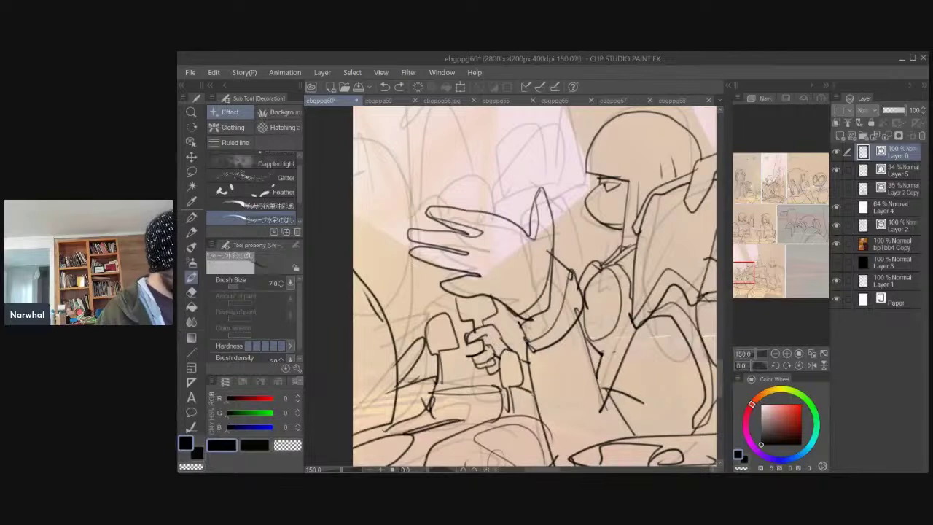
# Check the characters on reference pages ebgppg67 and ebgppg66, and return to page ebgppg60.
pyautogui.moveTo(423, 302); pyautogui.dragTo(490, 347)
pyautogui.moveTo(495, 299)
pyautogui.mouseDown()
pyautogui.moveTo(502, 262)
pyautogui.moveTo(448, 223)
pyautogui.moveTo(389, 275)
pyautogui.mouseUp()
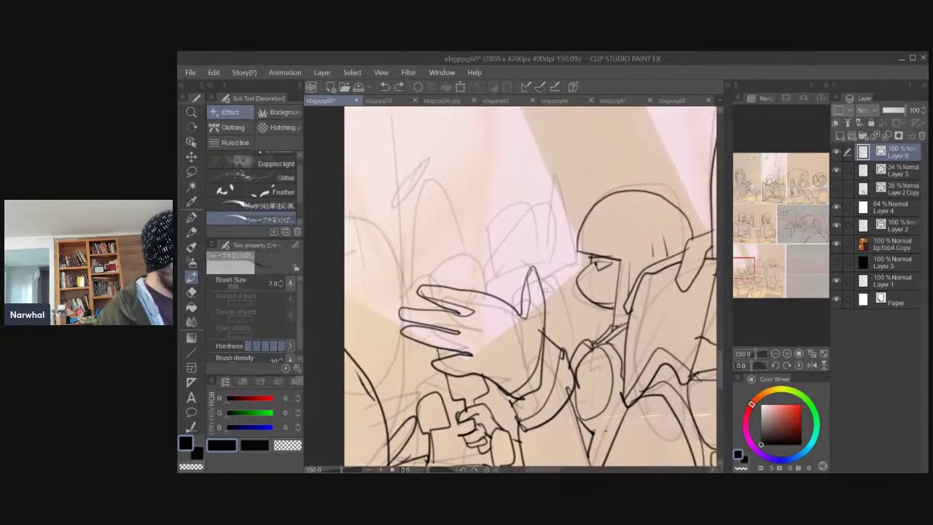
pyautogui.click(613, 100)
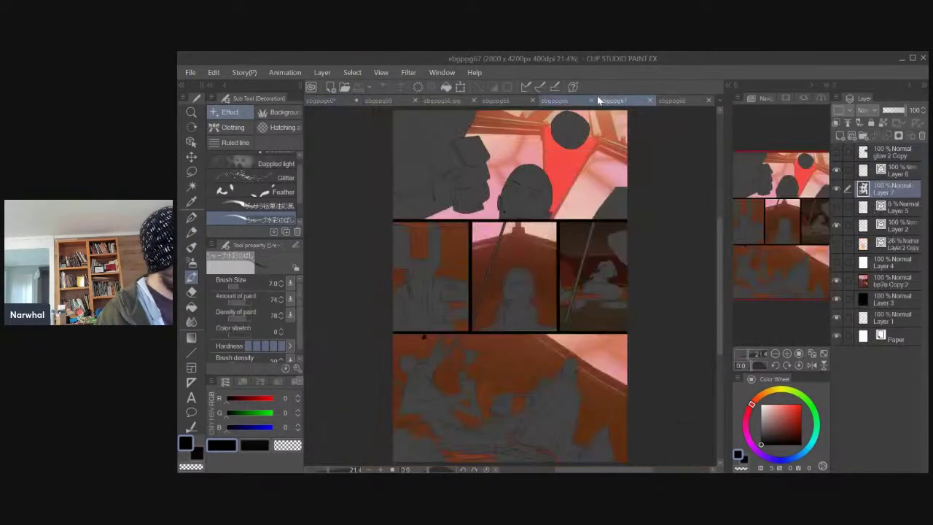
pyautogui.click(543, 100)
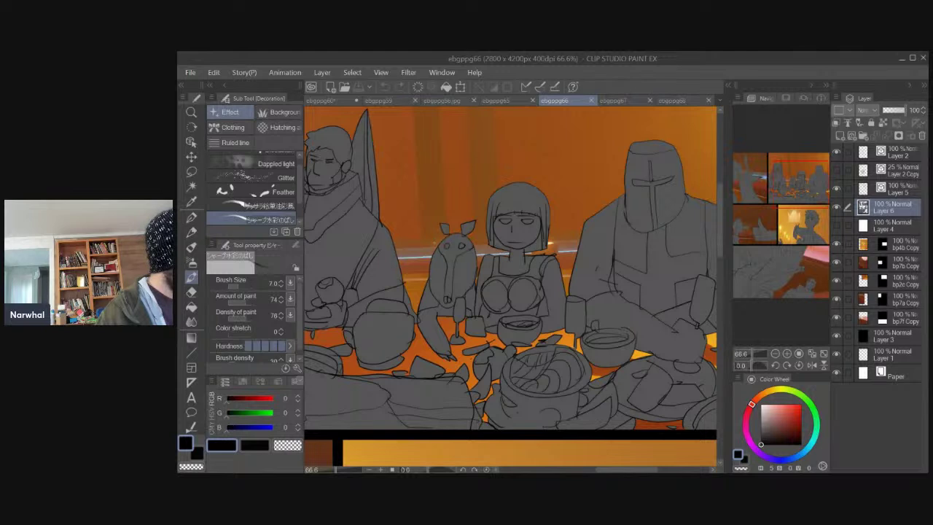
pyautogui.click(324, 99)
# Try to ink further lines around the bob-haired figure and the raised hand.
pyautogui.moveTo(598, 337)
pyautogui.mouseDown()
pyautogui.moveTo(550, 327)
pyautogui.moveTo(548, 343)
pyautogui.moveTo(594, 313)
pyautogui.mouseUp()
pyautogui.hotkey('ctrl', 'z')
pyautogui.moveTo(406, 262)
pyautogui.mouseDown()
pyautogui.moveTo(407, 211)
pyautogui.moveTo(448, 157)
pyautogui.moveTo(497, 158)
pyautogui.mouseUp()
pyautogui.moveTo(606, 302)
pyautogui.mouseDown()
pyautogui.moveTo(597, 324)
pyautogui.moveTo(531, 348)
pyautogui.moveTo(534, 364)
pyautogui.moveTo(568, 356)
pyautogui.moveTo(526, 342)
pyautogui.moveTo(524, 368)
pyautogui.mouseUp()
pyautogui.hotkey('ctrl', 'z')
pyautogui.hotkey('ctrl', 'z')
pyautogui.hotkey('ctrl', 'z')
# Ink the bob-haired figure's remaining upper-body lines and the background figure's rounded head behind the raised hand.
pyautogui.moveTo(550, 338)
pyautogui.mouseDown()
pyautogui.moveTo(500, 342)
pyautogui.moveTo(484, 330)
pyautogui.moveTo(498, 325)
pyautogui.moveTo(500, 293)
pyautogui.moveTo(486, 323)
pyautogui.mouseUp()
pyautogui.moveTo(489, 316); pyautogui.dragTo(492, 333)
pyautogui.moveTo(439, 253); pyautogui.dragTo(358, 302)
pyautogui.moveTo(445, 323)
pyautogui.mouseDown()
pyautogui.moveTo(447, 310)
pyautogui.moveTo(495, 355)
pyautogui.moveTo(393, 370)
pyautogui.moveTo(385, 385)
pyautogui.mouseUp()
pyautogui.moveTo(502, 309); pyautogui.dragTo(496, 241)
pyautogui.hotkey('ctrl', 'z')
pyautogui.moveTo(513, 324)
pyautogui.mouseDown()
pyautogui.moveTo(511, 276)
pyautogui.moveTo(454, 303)
pyautogui.mouseUp()
pyautogui.hotkey('ctrl', 'z')
pyautogui.moveTo(514, 321)
pyautogui.mouseDown()
pyautogui.moveTo(448, 302)
pyautogui.moveTo(490, 247)
pyautogui.moveTo(441, 245)
pyautogui.moveTo(437, 290)
pyautogui.moveTo(461, 244)
pyautogui.moveTo(445, 292)
pyautogui.mouseUp()
pyautogui.hotkey('ctrl', 'z')
pyautogui.moveTo(383, 312); pyautogui.dragTo(388, 274)
pyautogui.hotkey('ctrl', '-')
pyautogui.hotkey('ctrl', '-')
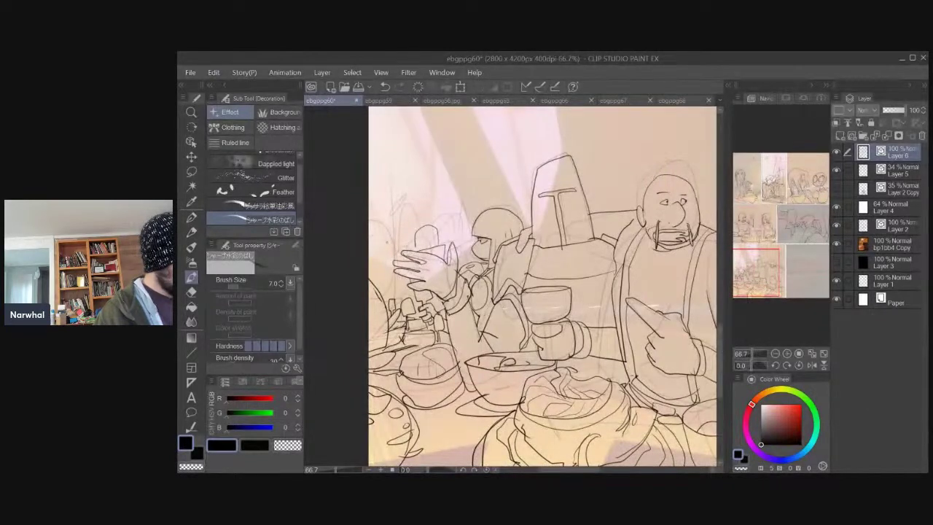
# Undo the background figure's rounded head and re-ink it nearer the bob-haired figure, just above the raised hand.
pyautogui.scroll(2, 387, 248)
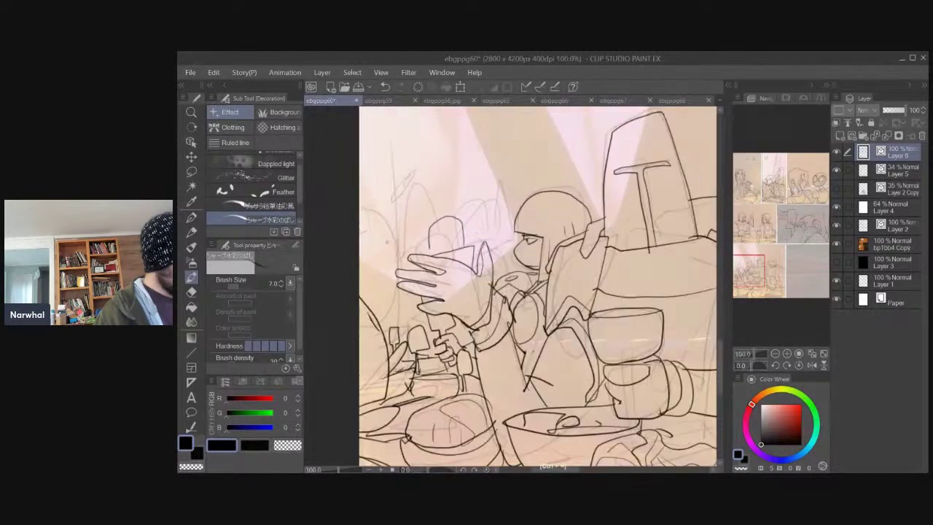
pyautogui.hotkey('ctrl', 'z')
pyautogui.moveTo(484, 243)
pyautogui.mouseDown()
pyautogui.moveTo(483, 210)
pyautogui.moveTo(456, 245)
pyautogui.moveTo(470, 204)
pyautogui.moveTo(452, 245)
pyautogui.moveTo(480, 212)
pyautogui.moveTo(453, 245)
pyautogui.mouseUp()
pyautogui.hotkey('ctrl', 'z')
pyautogui.hotkey('ctrl', 'z')
pyautogui.hotkey('ctrl', 'z')
pyautogui.hotkey('ctrl', 'z')
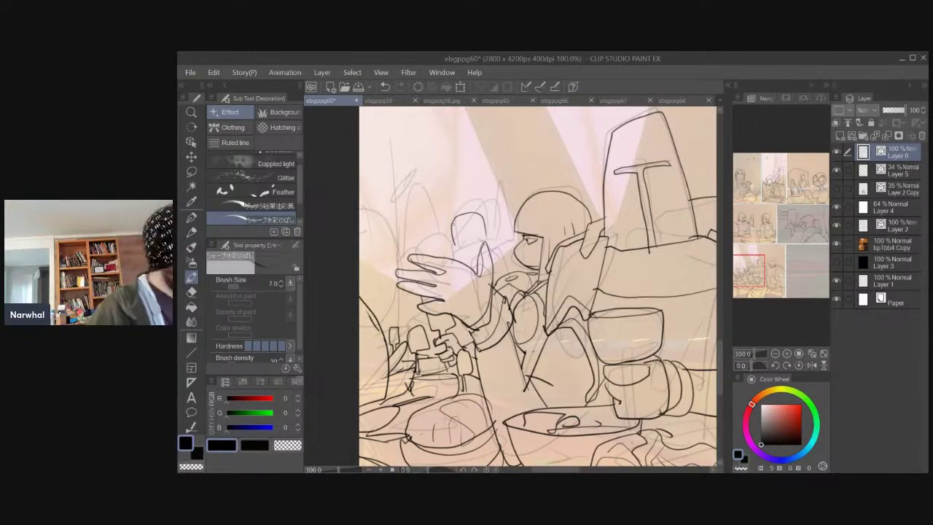
# Check the characters on reference pages ebgppg65 to ebgppg68, ebgppg56 and ebgppg59, and return to page ebgppg60.
pyautogui.click(500, 99)
pyautogui.click(554, 99)
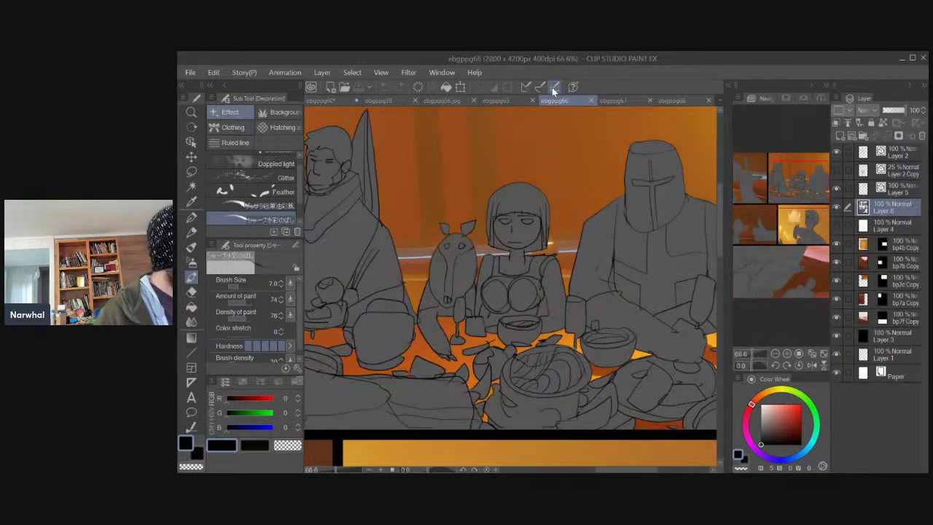
pyautogui.click(619, 100)
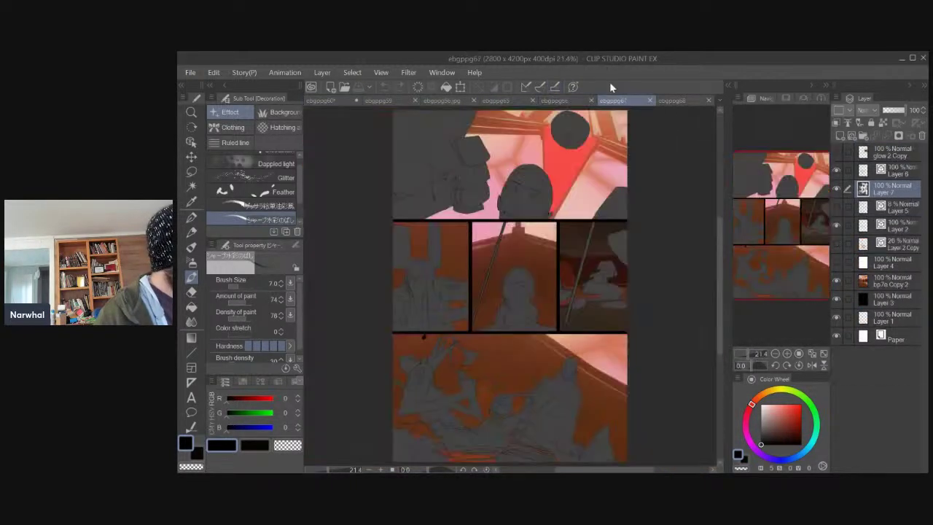
pyautogui.click(669, 96)
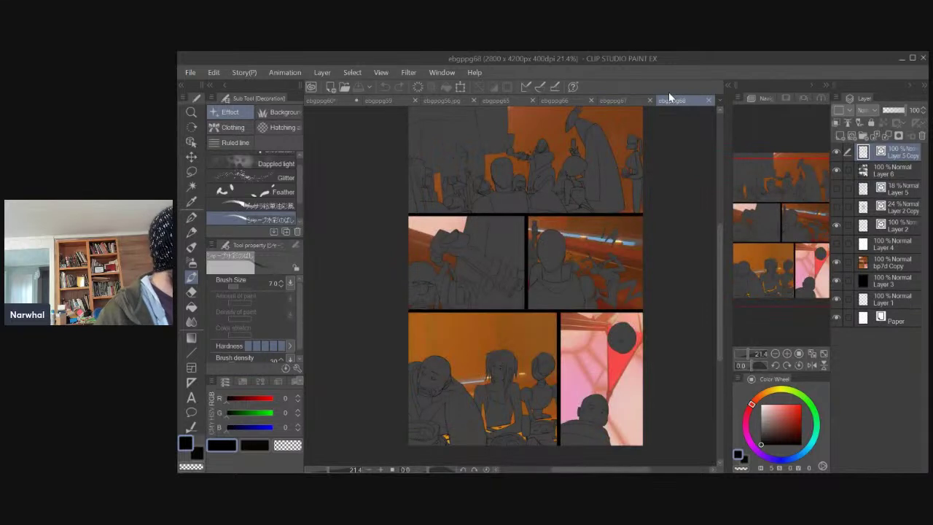
pyautogui.click(609, 100)
pyautogui.click(556, 100)
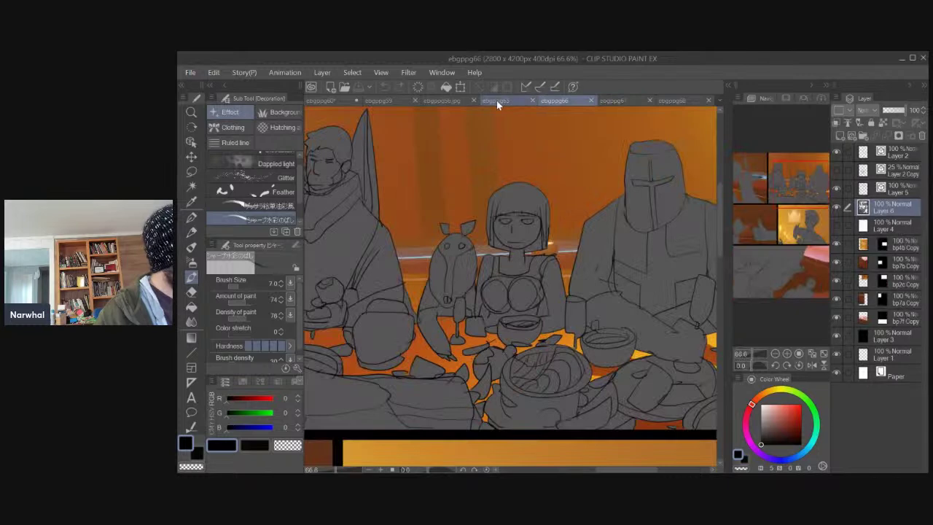
pyautogui.click(502, 100)
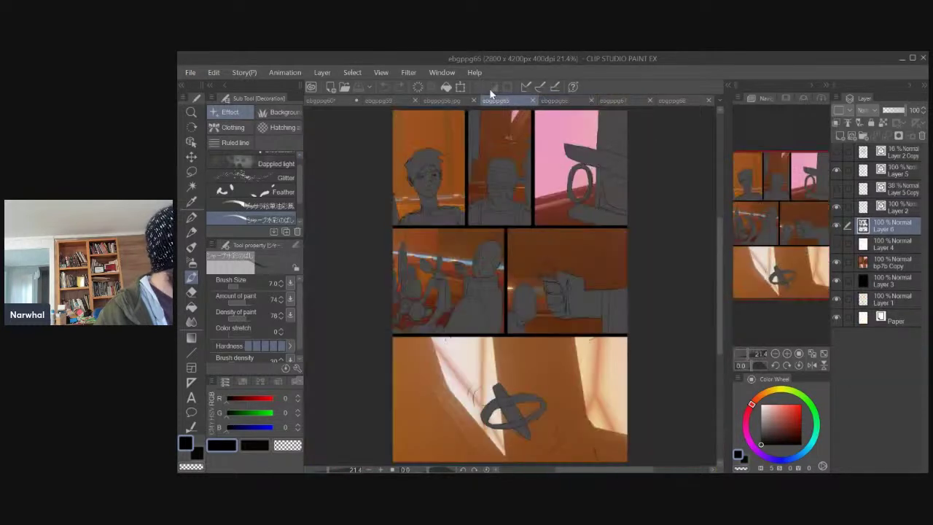
pyautogui.click(433, 99)
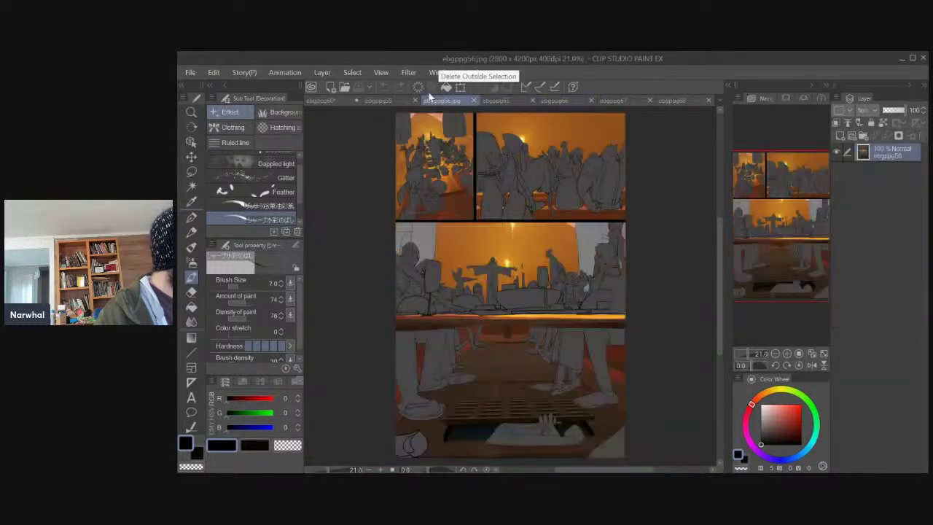
pyautogui.click(607, 257)
pyautogui.hotkey('ctrl', 'z')
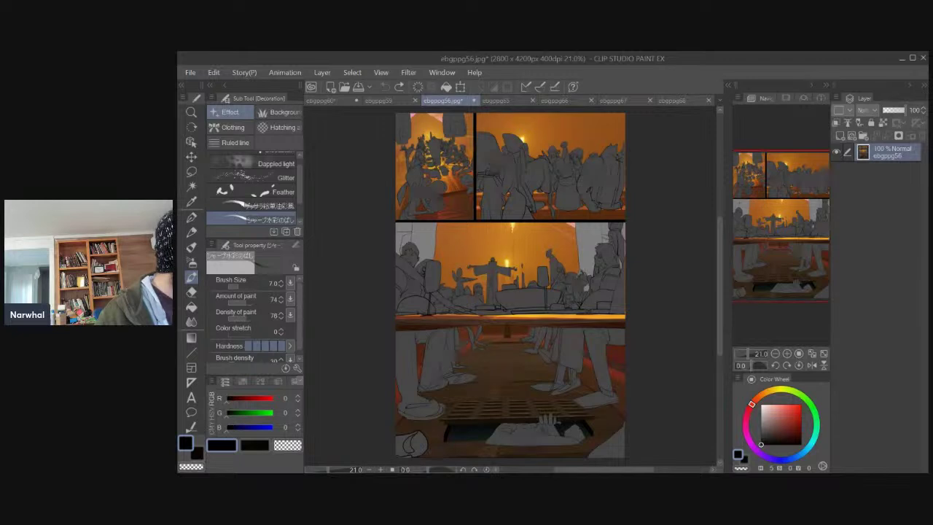
pyautogui.click(379, 101)
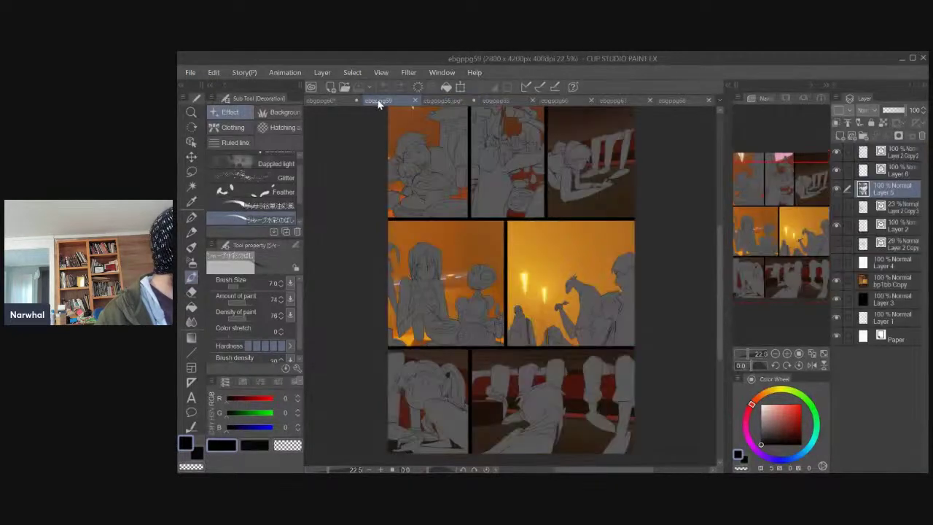
pyautogui.click(323, 101)
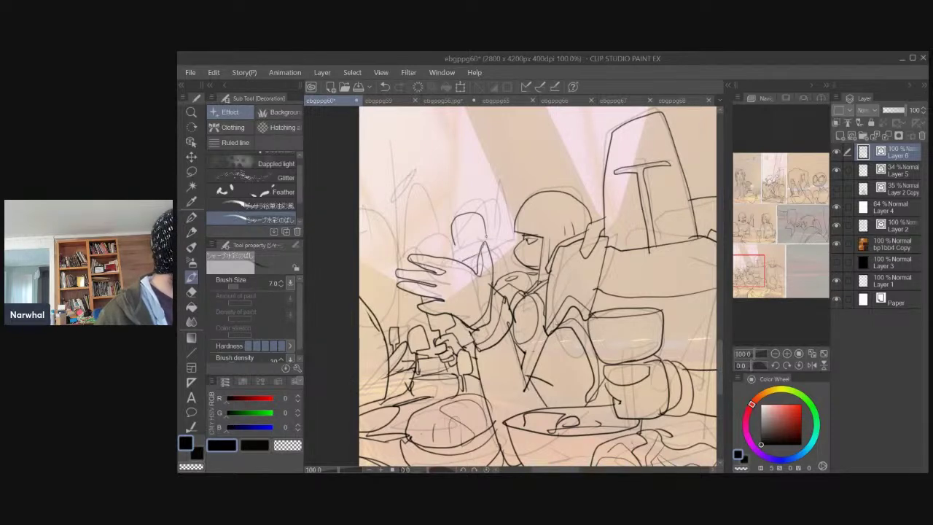
# Ink the tall pointed blade and its lower fittings between the small background head and the bob-haired figure.
pyautogui.moveTo(488, 245)
pyautogui.mouseDown()
pyautogui.moveTo(490, 187)
pyautogui.moveTo(511, 275)
pyautogui.mouseUp()
pyautogui.moveTo(490, 183)
pyautogui.mouseDown()
pyautogui.moveTo(504, 246)
pyautogui.moveTo(487, 241)
pyautogui.moveTo(484, 250)
pyautogui.moveTo(511, 274)
pyautogui.mouseUp()
pyautogui.moveTo(475, 235); pyautogui.dragTo(479, 248)
pyautogui.hotkey('ctrl', 'z')
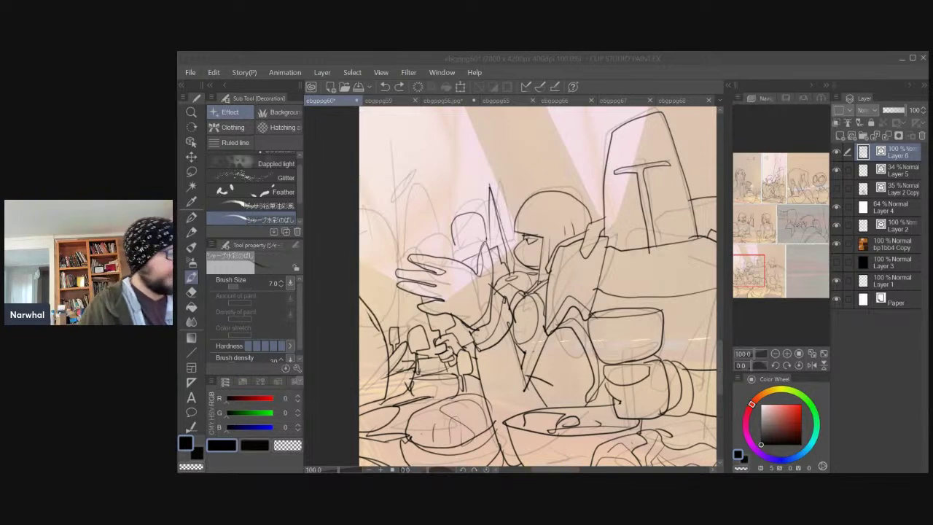
pyautogui.click(507, 239)
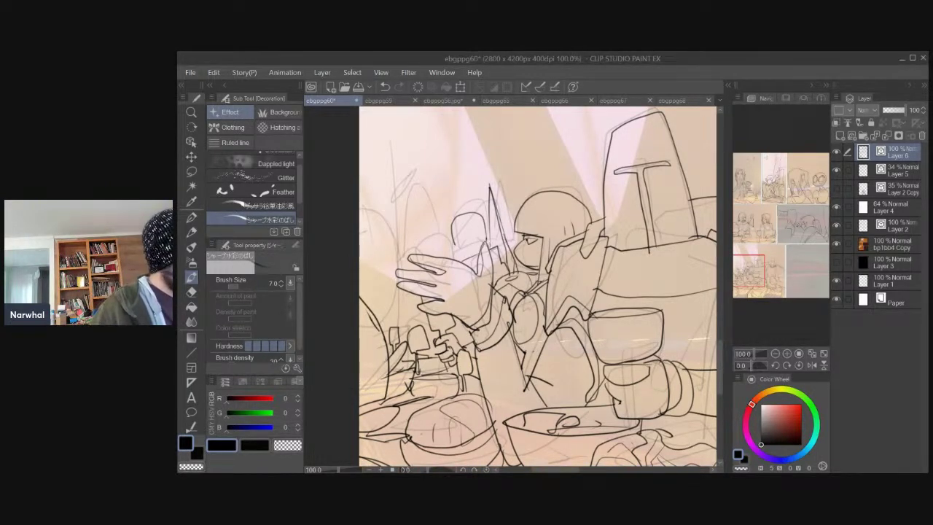
pyautogui.hotkey('ctrl', 'z')
pyautogui.click(489, 231)
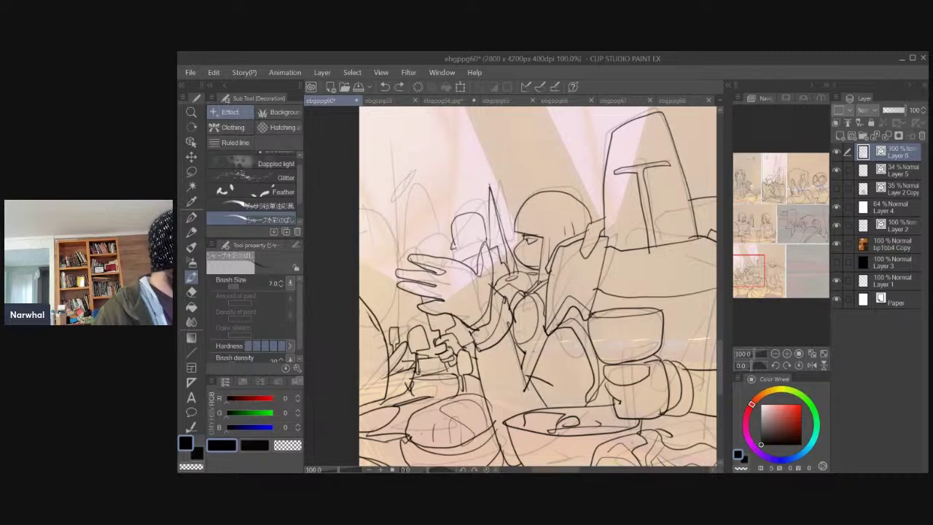
# Rework the small background head's outline and ink its nose, mouth and jaw in profile.
pyautogui.hotkey('ctrl', '+')
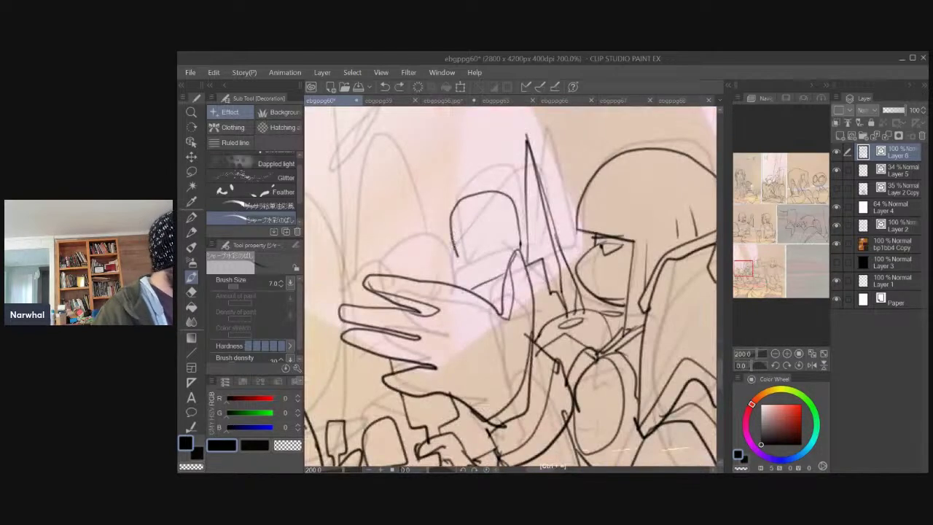
pyautogui.hotkey('ctrl', 'z')
pyautogui.moveTo(510, 198)
pyautogui.mouseDown()
pyautogui.moveTo(454, 227)
pyautogui.moveTo(508, 200)
pyautogui.moveTo(450, 227)
pyautogui.mouseUp()
pyautogui.hotkey('ctrl', 'z')
pyautogui.hotkey('ctrl', 'z')
pyautogui.moveTo(513, 200); pyautogui.dragTo(452, 219)
pyautogui.hotkey('ctrl', 'z')
pyautogui.moveTo(455, 253)
pyautogui.mouseDown()
pyautogui.moveTo(453, 269)
pyautogui.moveTo(463, 262)
pyautogui.moveTo(452, 264)
pyautogui.moveTo(463, 265)
pyautogui.moveTo(475, 285)
pyautogui.mouseUp()
pyautogui.hotkey('ctrl', 'z')
pyautogui.hotkey('ctrl', 'z')
pyautogui.hotkey('ctrl', 'z')
pyautogui.hotkey('ctrl', 'z')
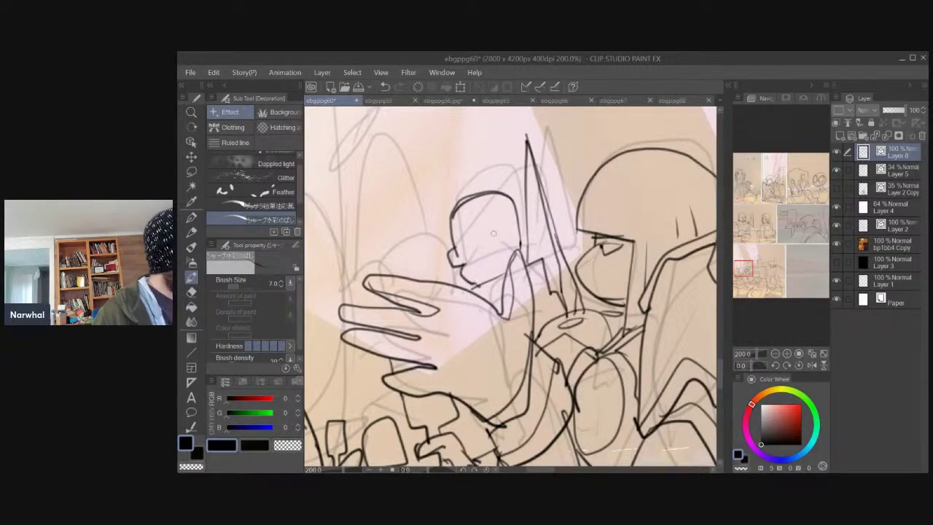
# Ink the small background figure's eye and erase the doubled line at the front of its head.
pyautogui.hotkey('ctrl', 'z')
pyautogui.moveTo(463, 241); pyautogui.dragTo(470, 235)
pyautogui.hotkey('ctrl', 'z')
pyautogui.press('e')
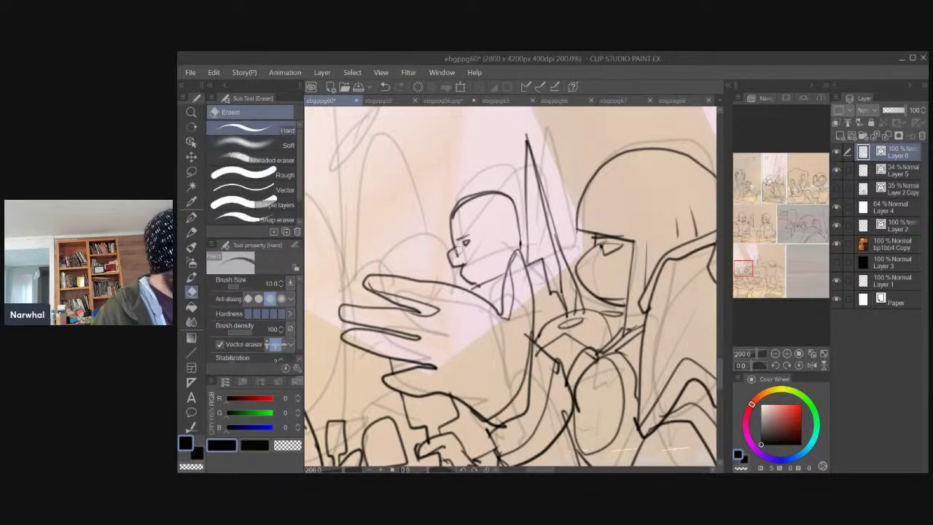
pyautogui.moveTo(457, 202)
pyautogui.mouseDown()
pyautogui.moveTo(442, 226)
pyautogui.moveTo(455, 246)
pyautogui.moveTo(458, 207)
pyautogui.moveTo(474, 198)
pyautogui.mouseUp()
# Ink the small background figure's jagged fringe, hairline and ear.
pyautogui.press('b')
pyautogui.press('b')
pyautogui.press('b')
pyautogui.hotkey('ctrl', 'z')
pyautogui.hotkey('ctrl', 'z')
pyautogui.moveTo(503, 231)
pyautogui.mouseDown()
pyautogui.moveTo(502, 253)
pyautogui.moveTo(467, 223)
pyautogui.moveTo(447, 223)
pyautogui.moveTo(463, 229)
pyautogui.moveTo(447, 230)
pyautogui.moveTo(439, 217)
pyautogui.moveTo(443, 228)
pyautogui.mouseUp()
pyautogui.hotkey('ctrl', 'z')
pyautogui.hotkey('ctrl', 'z')
pyautogui.hotkey('ctrl', 'z')
pyautogui.hotkey('ctrl', 'z')
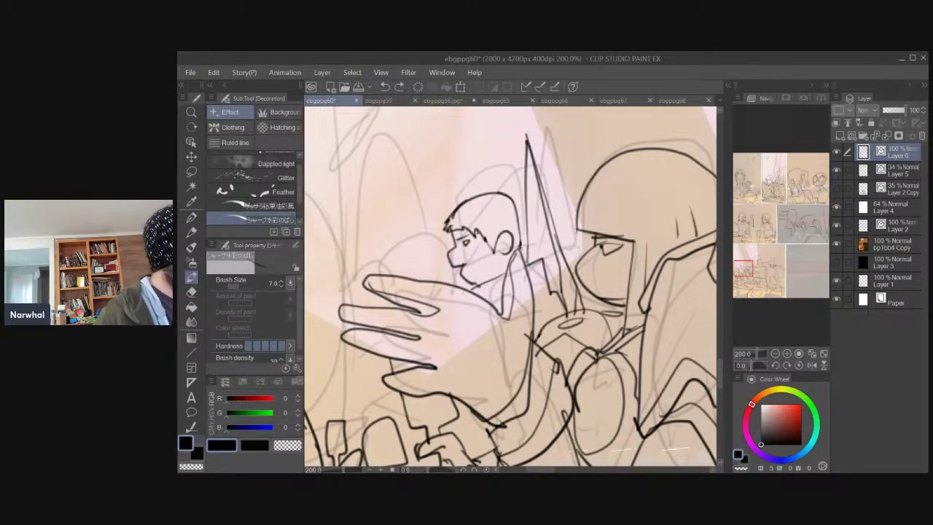
pyautogui.moveTo(521, 245); pyautogui.dragTo(506, 257)
pyautogui.hotkey('ctrl', 'z')
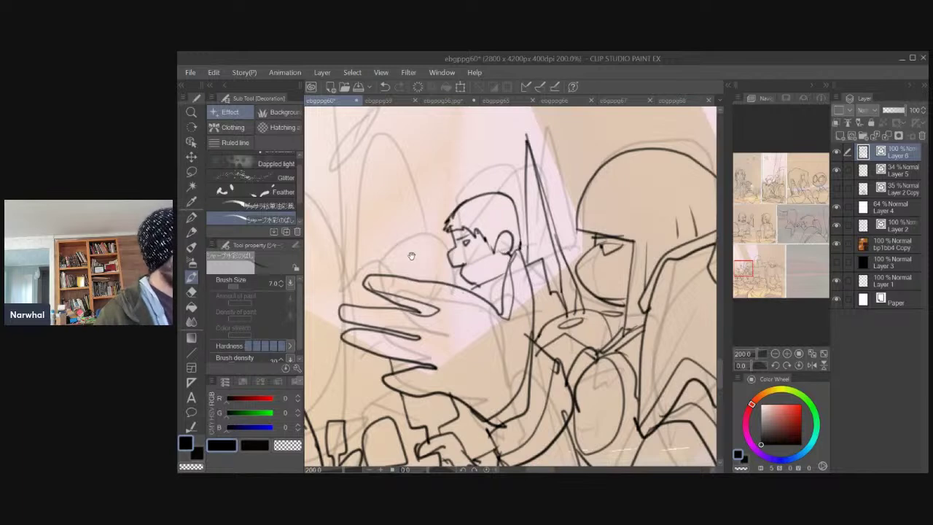
# Touch up the fine details around the small background figure's eye and fringe, and mark its mouth.
pyautogui.moveTo(416, 249); pyautogui.dragTo(426, 207)
pyautogui.moveTo(479, 237); pyautogui.dragTo(471, 226)
pyautogui.hotkey('ctrl', 'z')
pyautogui.click(477, 235)
pyautogui.moveTo(407, 175); pyautogui.dragTo(423, 203)
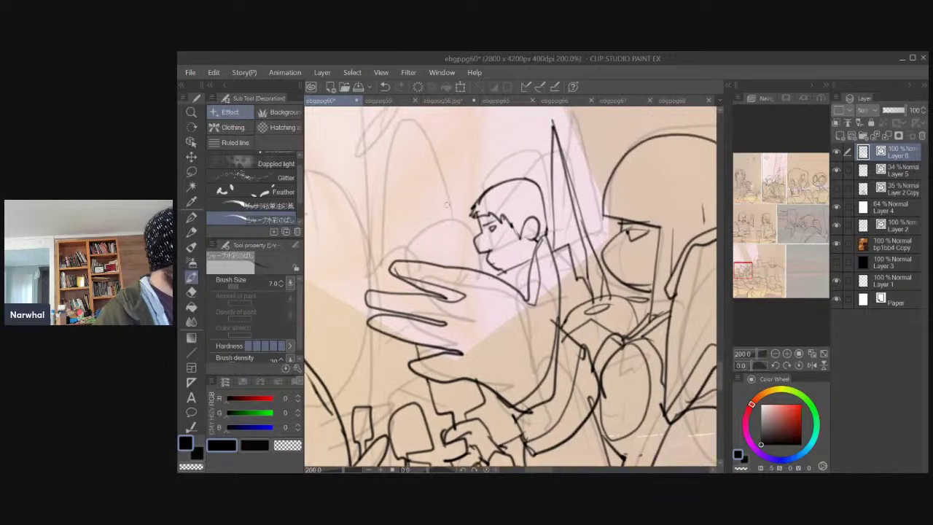
pyautogui.hotkey('ctrl', 'z')
pyautogui.moveTo(492, 247); pyautogui.dragTo(513, 253)
pyautogui.click(491, 241)
pyautogui.hotkey('ctrl', 'z')
pyautogui.click(507, 255)
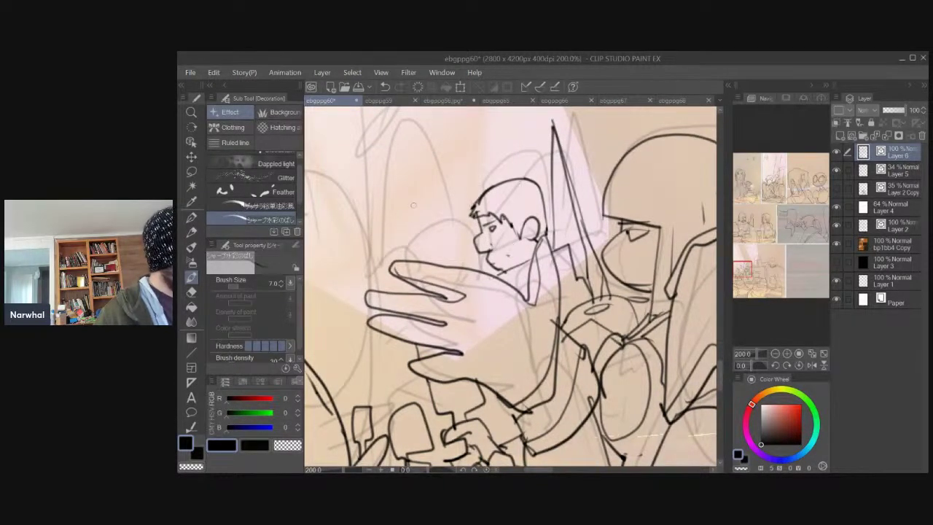
pyautogui.moveTo(405, 203); pyautogui.dragTo(400, 201)
pyautogui.moveTo(514, 233)
pyautogui.mouseDown()
pyautogui.moveTo(486, 249)
pyautogui.moveTo(516, 258)
pyautogui.mouseUp()
pyautogui.hotkey('ctrl', 'z')
pyautogui.hotkey('ctrl', 'z')
pyautogui.moveTo(400, 204); pyautogui.dragTo(403, 219)
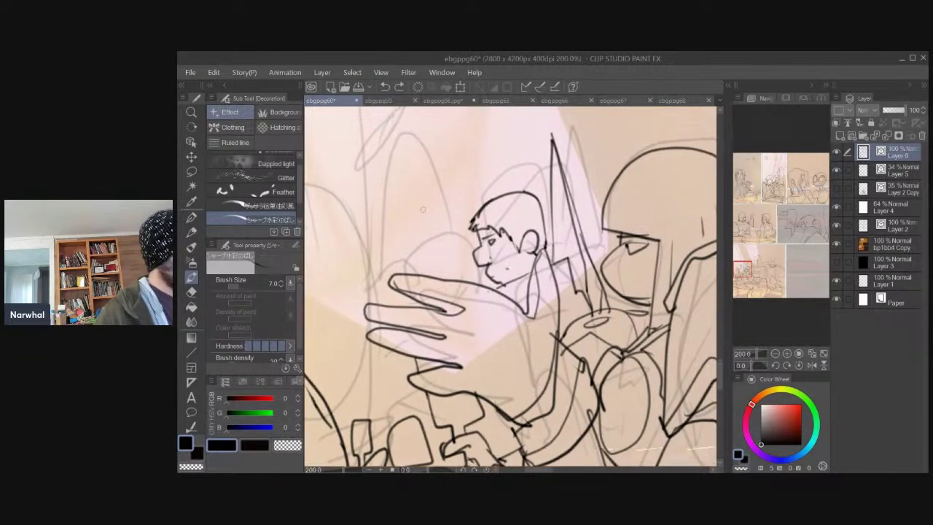
pyautogui.moveTo(454, 158); pyautogui.dragTo(472, 204)
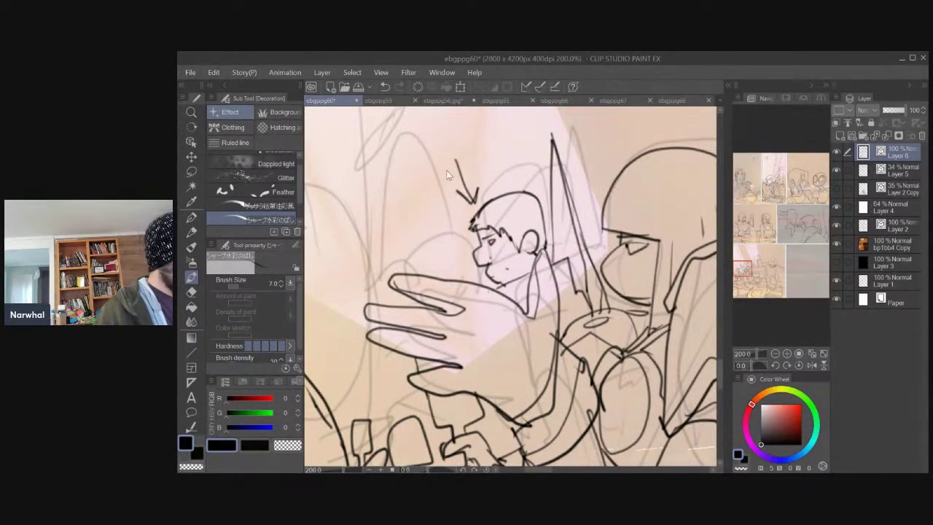
pyautogui.hotkey('ctrl', 'z')
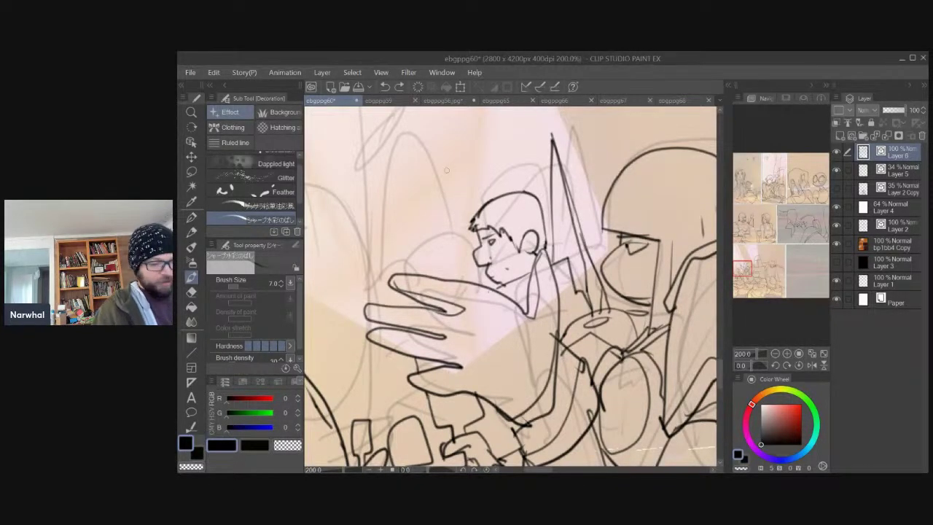
pyautogui.moveTo(442, 249); pyautogui.dragTo(468, 248)
pyautogui.moveTo(467, 249)
pyautogui.mouseDown()
pyautogui.moveTo(459, 260)
pyautogui.moveTo(468, 248)
pyautogui.mouseUp()
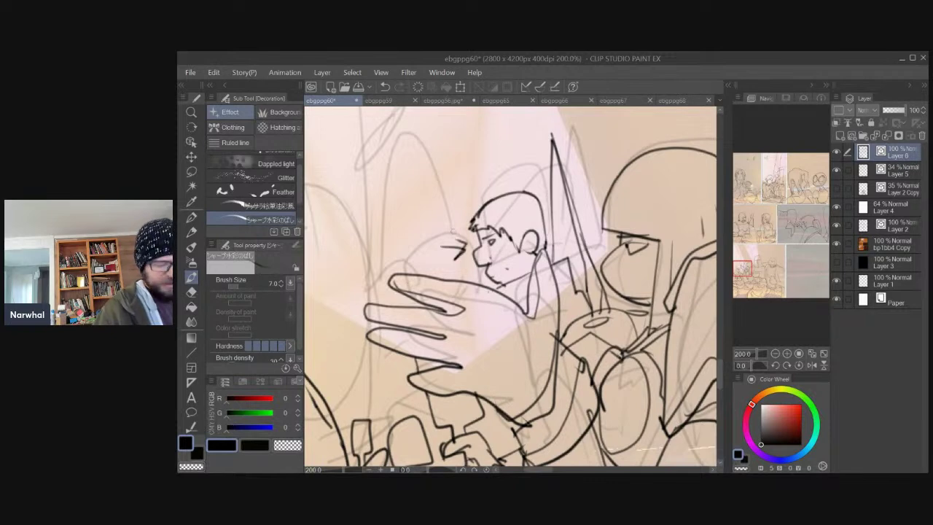
pyautogui.hotkey('ctrl', 'z')
# Examine the seated characters on reference pages ebgppg65, ebgppg66, ebgppg67 and ebgppg68, and return to page ebgppg60.
pyautogui.moveTo(396, 215); pyautogui.dragTo(428, 232)
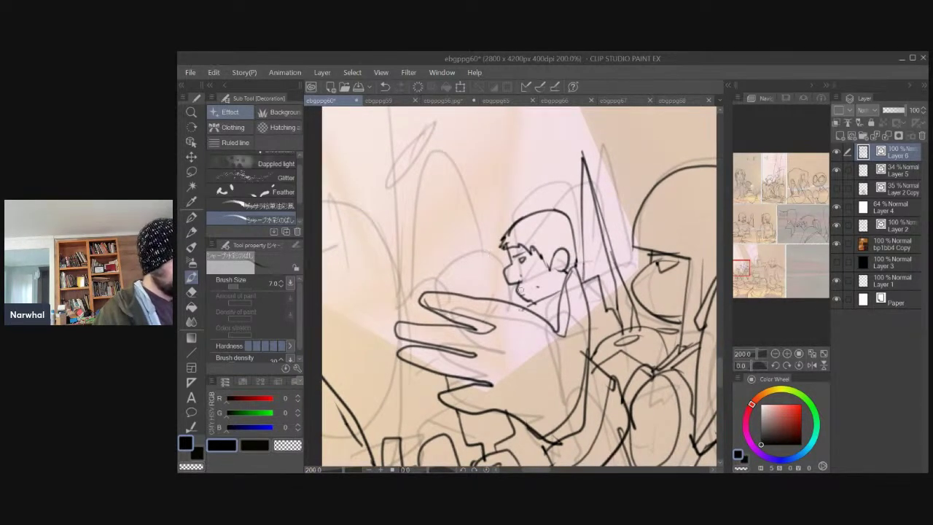
pyautogui.moveTo(362, 267); pyautogui.dragTo(326, 146)
pyautogui.moveTo(358, 228); pyautogui.dragTo(391, 329)
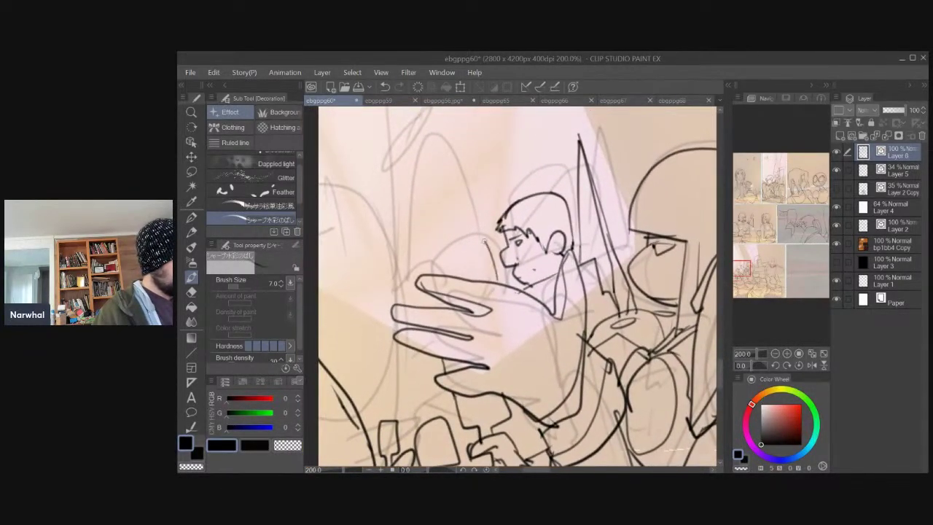
pyautogui.click(501, 99)
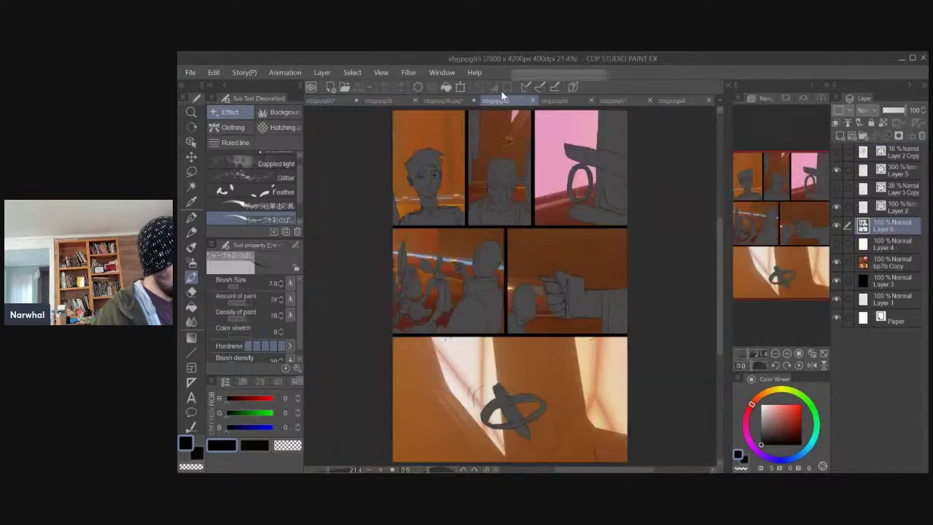
pyautogui.click(550, 99)
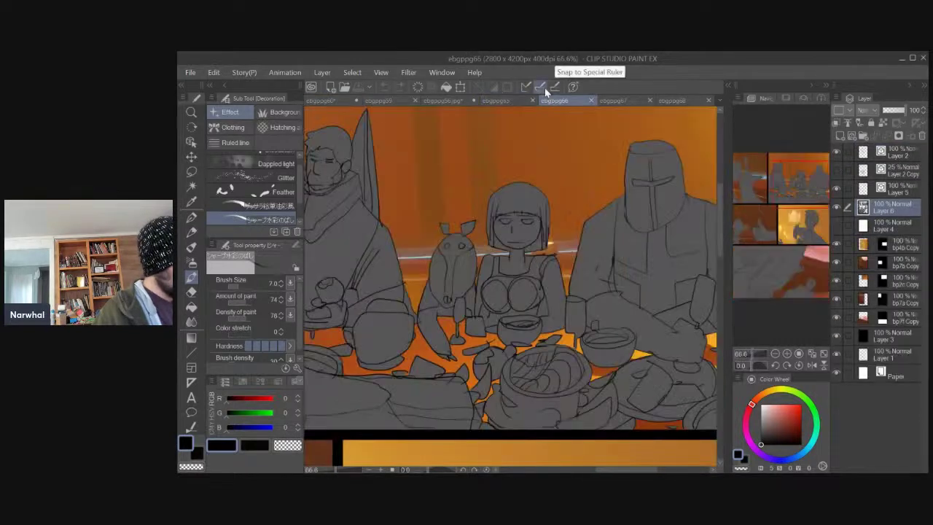
pyautogui.moveTo(414, 182); pyautogui.dragTo(489, 209)
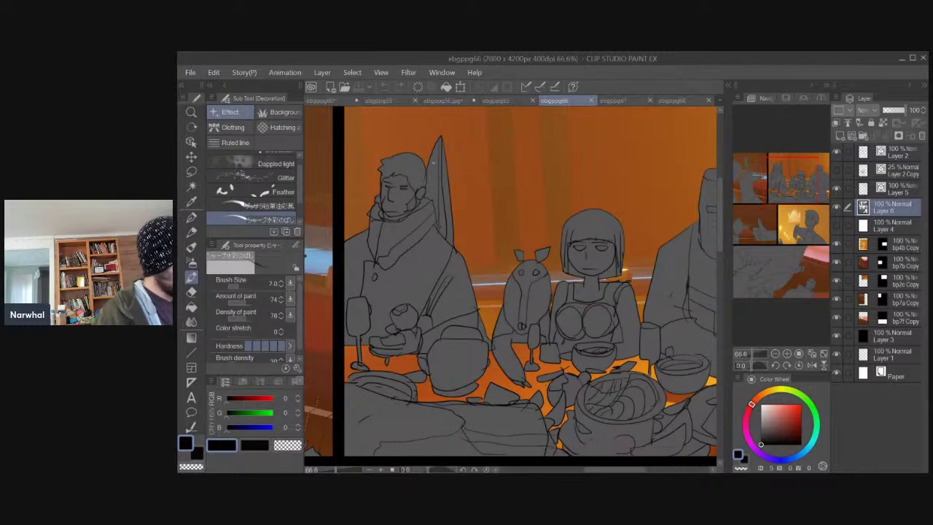
pyautogui.click(607, 100)
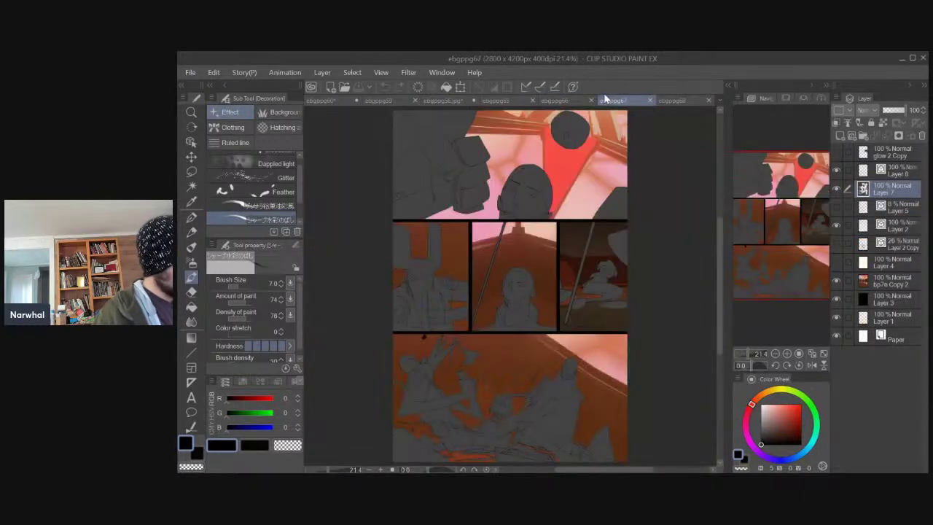
pyautogui.click(655, 100)
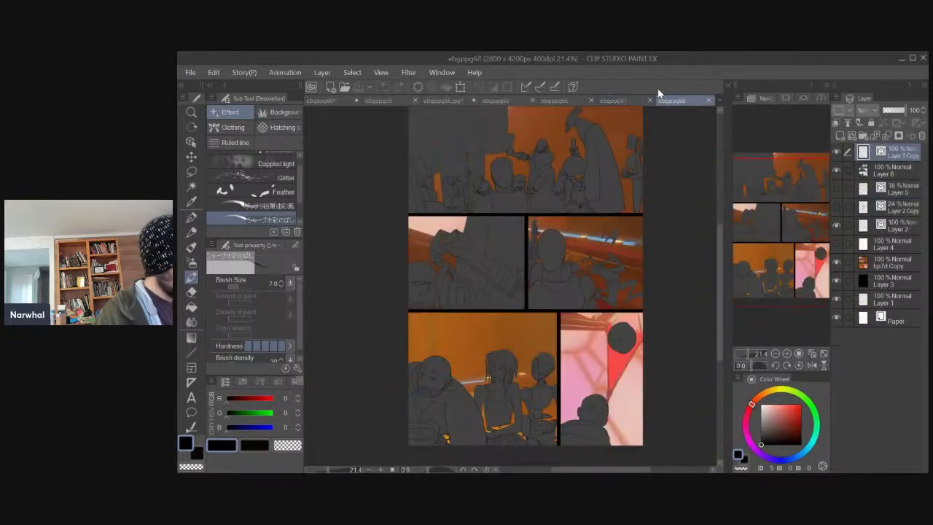
pyautogui.click(326, 101)
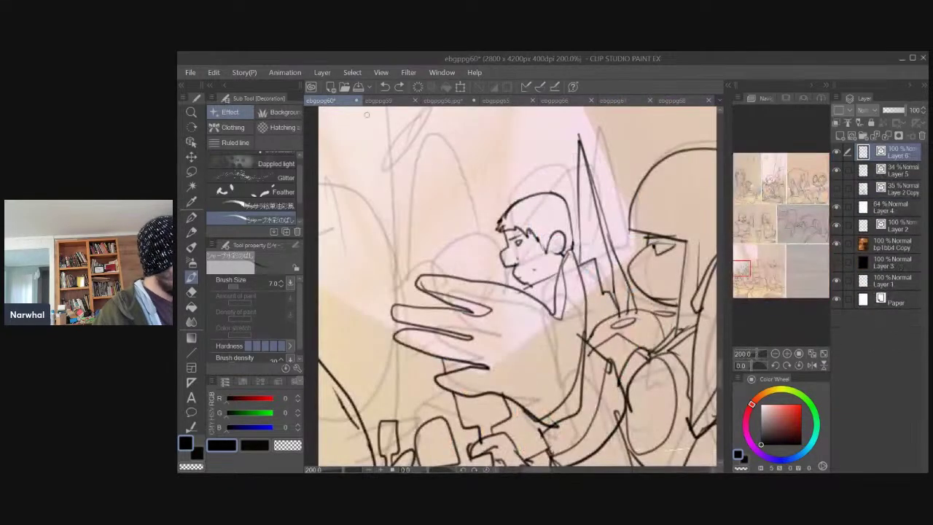
# Ink a second background figure's boxy head, with its fringe and ear, above the raised hand's fingers.
pyautogui.moveTo(487, 280)
pyautogui.mouseDown()
pyautogui.moveTo(433, 251)
pyautogui.moveTo(434, 277)
pyautogui.moveTo(482, 234)
pyautogui.moveTo(430, 251)
pyautogui.moveTo(437, 277)
pyautogui.moveTo(453, 270)
pyautogui.moveTo(442, 269)
pyautogui.moveTo(440, 276)
pyautogui.moveTo(492, 281)
pyautogui.mouseUp()
pyautogui.hotkey('ctrl', 'z')
pyautogui.hotkey('ctrl', 'z')
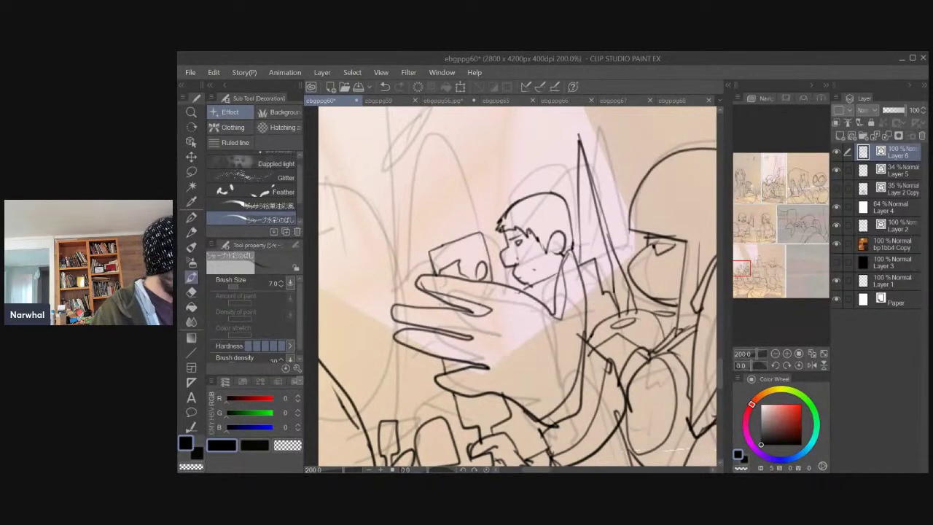
pyautogui.hotkey('ctrl', 'z')
# Ink the second background figure's body and shoulder lines beneath the raised hand.
pyautogui.moveTo(433, 362); pyautogui.dragTo(428, 415)
pyautogui.moveTo(438, 383); pyautogui.dragTo(434, 418)
pyautogui.moveTo(448, 389); pyautogui.dragTo(444, 423)
pyautogui.moveTo(453, 398); pyautogui.dragTo(455, 447)
pyautogui.moveTo(395, 379)
pyautogui.mouseDown()
pyautogui.moveTo(375, 259)
pyautogui.moveTo(397, 316)
pyautogui.moveTo(422, 326)
pyautogui.moveTo(400, 366)
pyautogui.mouseUp()
pyautogui.hotkey('ctrl', 'z')
pyautogui.moveTo(428, 309)
pyautogui.mouseDown()
pyautogui.moveTo(398, 367)
pyautogui.moveTo(420, 375)
pyautogui.moveTo(404, 378)
pyautogui.mouseUp()
pyautogui.moveTo(381, 293); pyautogui.dragTo(402, 302)
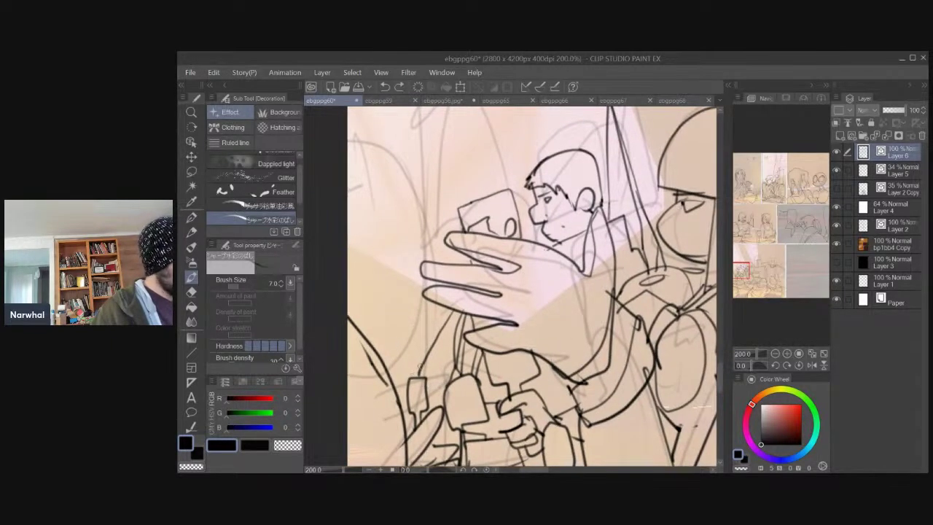
# Add a short ink stroke to the body lines beside the second background figure, beneath the raised hand.
pyautogui.moveTo(401, 394)
pyautogui.mouseDown()
pyautogui.moveTo(408, 394)
pyautogui.moveTo(399, 399)
pyautogui.mouseUp()
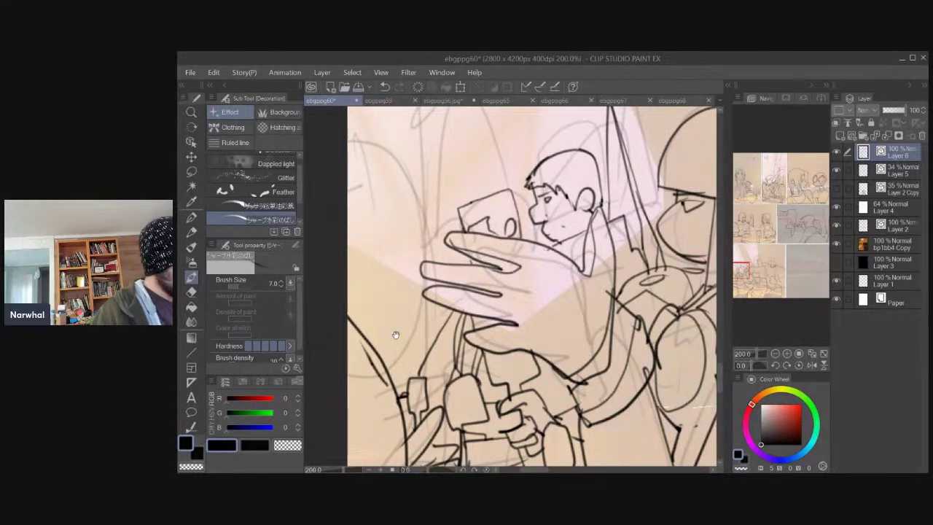
pyautogui.moveTo(396, 334); pyautogui.dragTo(342, 322)
pyautogui.hotkey('ctrl', '-')
pyautogui.hotkey('ctrl', '-')
pyautogui.hotkey('ctrl', '-')
pyautogui.hotkey('ctrl', '-')
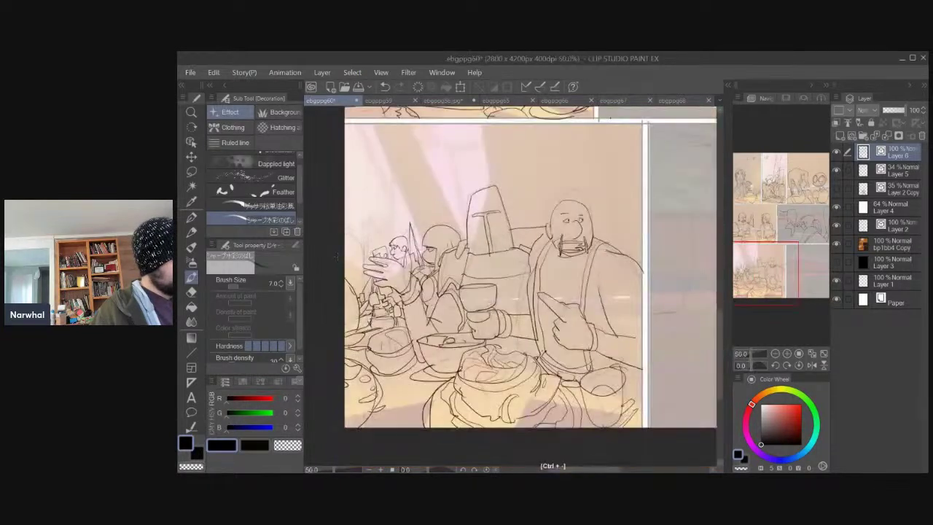
pyautogui.scroll(1, 337, 257)
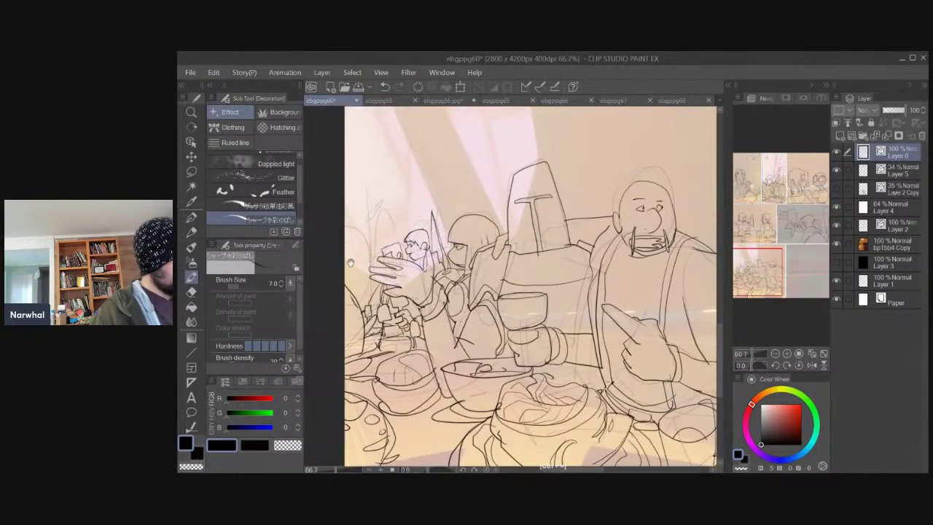
pyautogui.moveTo(350, 264); pyautogui.dragTo(441, 318)
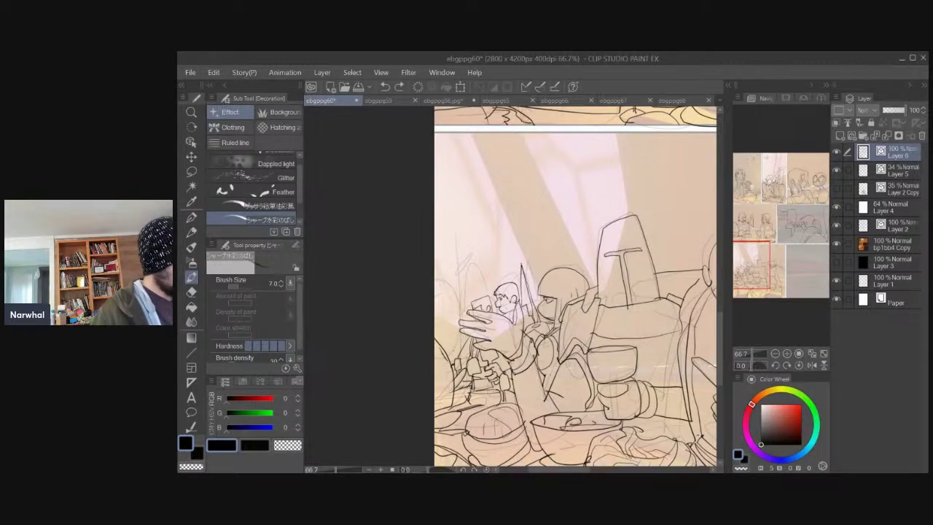
# Ink a long contour for the figure at the panel's left edge, beside the raised hand's fingertips, redoing unsatisfactory strokes.
pyautogui.moveTo(464, 334)
pyautogui.mouseDown()
pyautogui.moveTo(466, 343)
pyautogui.moveTo(454, 332)
pyautogui.mouseUp()
pyautogui.hotkey('ctrl', 'z')
pyautogui.hotkey('ctrl', 'z')
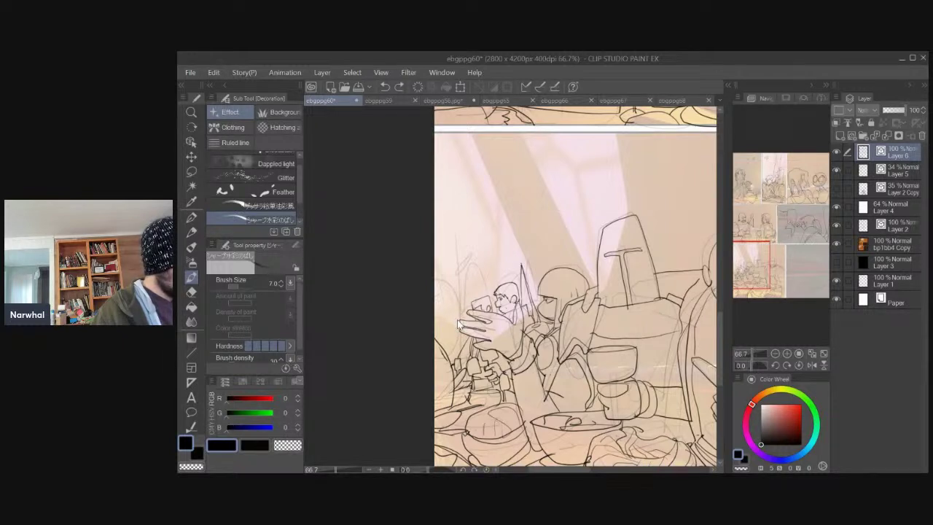
pyautogui.moveTo(461, 334)
pyautogui.mouseDown()
pyautogui.moveTo(464, 344)
pyautogui.moveTo(436, 318)
pyautogui.mouseUp()
pyautogui.hotkey('ctrl', 'z')
pyautogui.moveTo(453, 371); pyautogui.dragTo(436, 285)
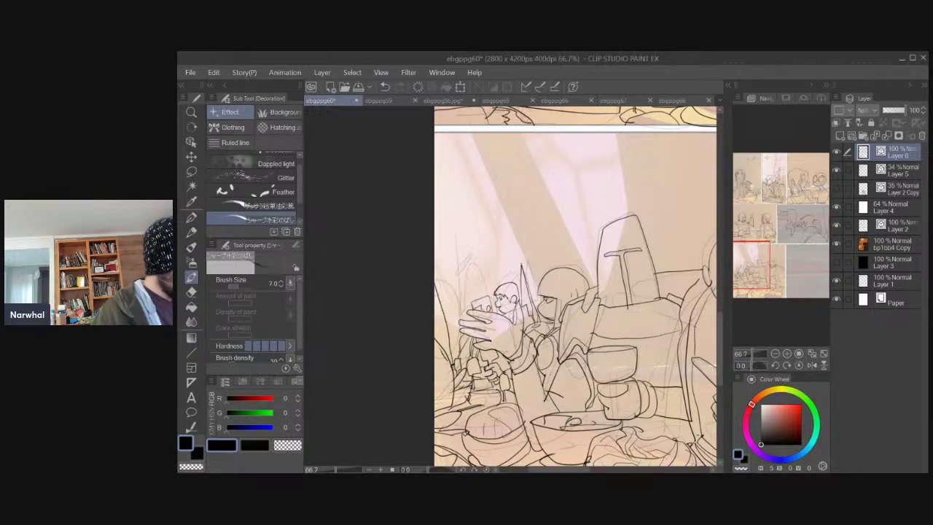
pyautogui.hotkey('ctrl', 'z')
pyautogui.moveTo(452, 358); pyautogui.dragTo(435, 304)
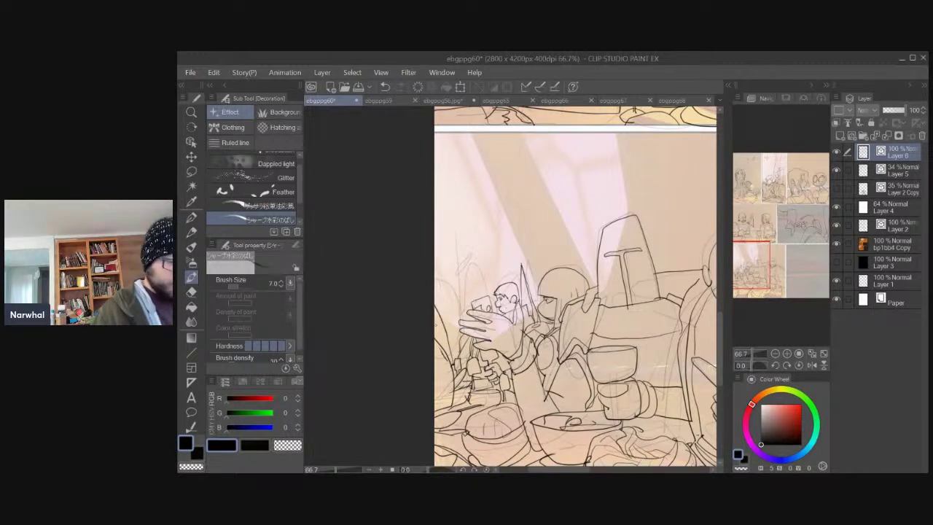
# Erase the excess line on the left-edge figure and return to the size 7.0 decoration brush.
pyautogui.press('e')
pyautogui.moveTo(446, 340); pyautogui.dragTo(439, 357)
pyautogui.press('b')
pyautogui.press('b')
pyautogui.press('b')
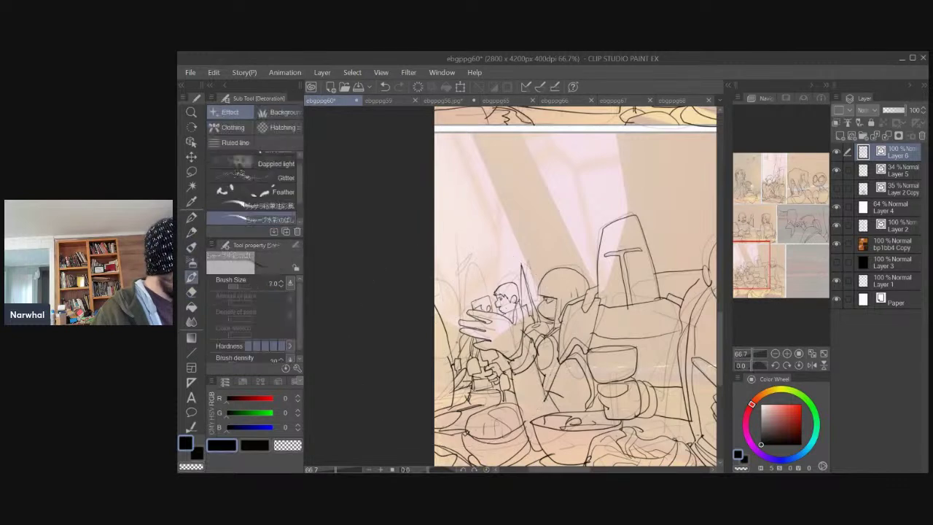
pyautogui.press('b')
pyautogui.press('b')
pyautogui.press('b')
pyautogui.press('b')
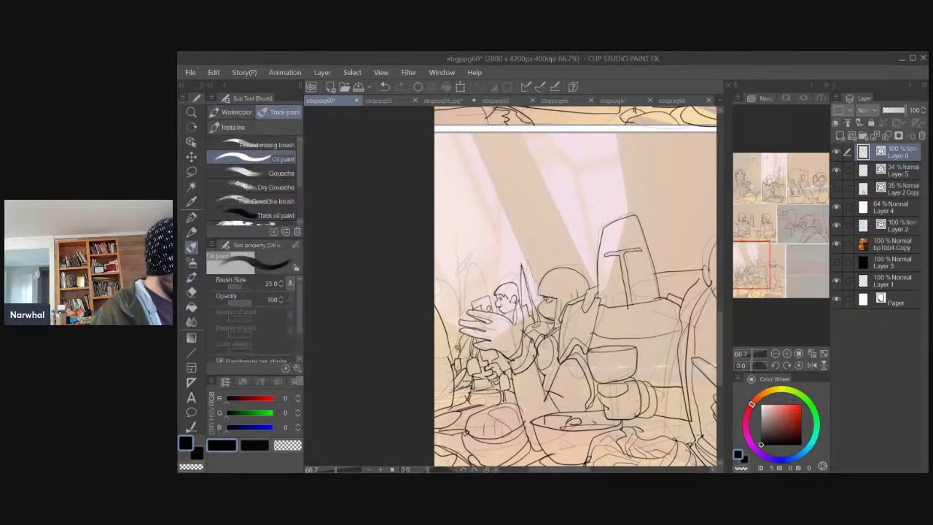
pyautogui.press('b')
pyautogui.press('b')
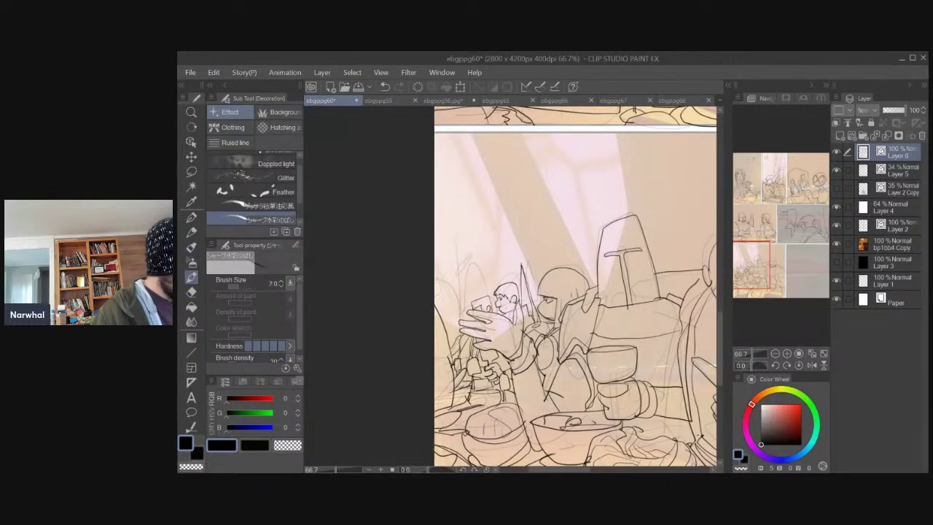
# Ink the curved outline and the small oval shape above it at the panel's left edge, replacing rejected strokes.
pyautogui.moveTo(469, 290)
pyautogui.mouseDown()
pyautogui.moveTo(458, 318)
pyautogui.moveTo(475, 300)
pyautogui.moveTo(446, 287)
pyautogui.moveTo(453, 344)
pyautogui.mouseUp()
pyautogui.hotkey('ctrl', 'z')
pyautogui.hotkey('ctrl', 'z')
pyautogui.moveTo(446, 278); pyautogui.dragTo(439, 288)
pyautogui.hotkey('ctrl', 'z')
pyautogui.moveTo(452, 340); pyautogui.dragTo(442, 326)
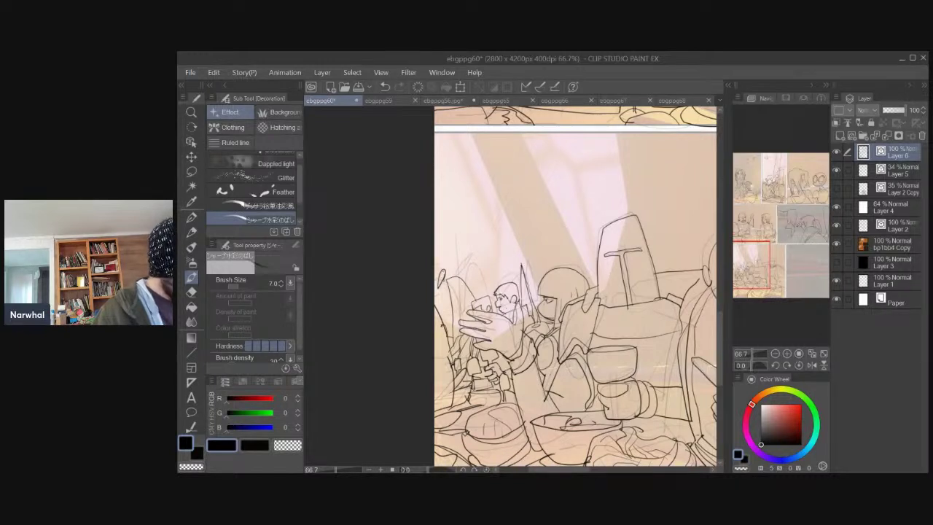
pyautogui.moveTo(449, 262); pyautogui.dragTo(444, 270)
# Add small detail strokes to the bald man's vest beside his pointing hand.
pyautogui.moveTo(397, 297)
pyautogui.mouseDown()
pyautogui.moveTo(327, 238)
pyautogui.moveTo(324, 191)
pyautogui.mouseUp()
pyautogui.scroll(-2, 325, 189)
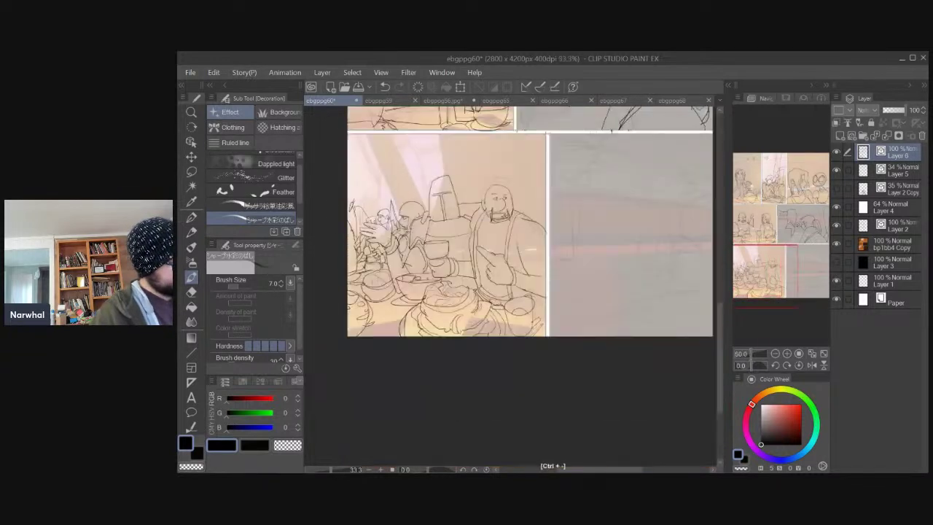
pyautogui.moveTo(350, 298); pyautogui.dragTo(363, 386)
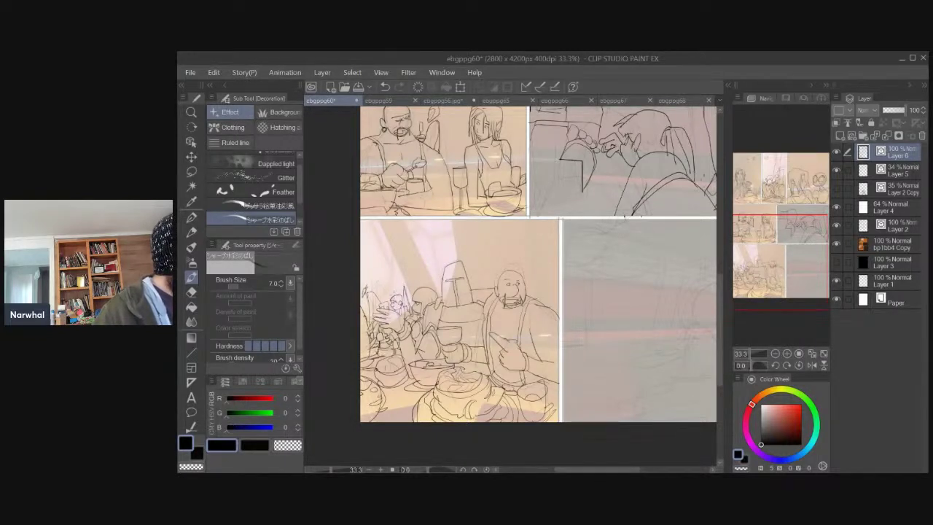
pyautogui.hotkey('ctrl', 'z')
pyautogui.moveTo(503, 311)
pyautogui.mouseDown()
pyautogui.moveTo(503, 328)
pyautogui.moveTo(528, 347)
pyautogui.mouseUp()
pyautogui.hotkey('ctrl', 'z')
pyautogui.hotkey('ctrl', 'y')
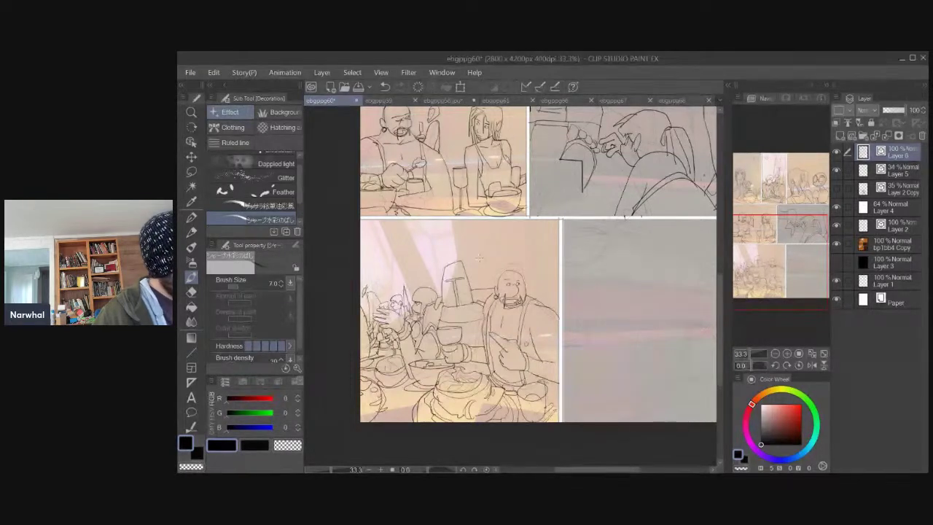
# Lasso the boxy-headed background figure's head above the raised fingers and scale it to 87%.
pyautogui.moveTo(376, 250); pyautogui.dragTo(431, 219)
pyautogui.hotkey('ctrl', '+')
pyautogui.hotkey('ctrl', '+')
pyautogui.hotkey('ctrl', '+')
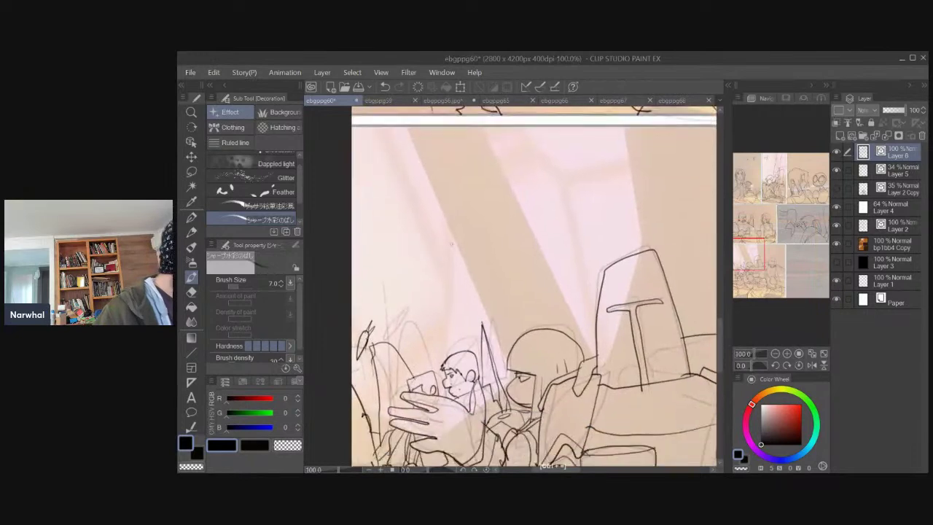
pyautogui.moveTo(460, 386)
pyautogui.mouseDown()
pyautogui.moveTo(457, 379)
pyautogui.moveTo(460, 386)
pyautogui.mouseUp()
pyautogui.hotkey('ctrl', 'z')
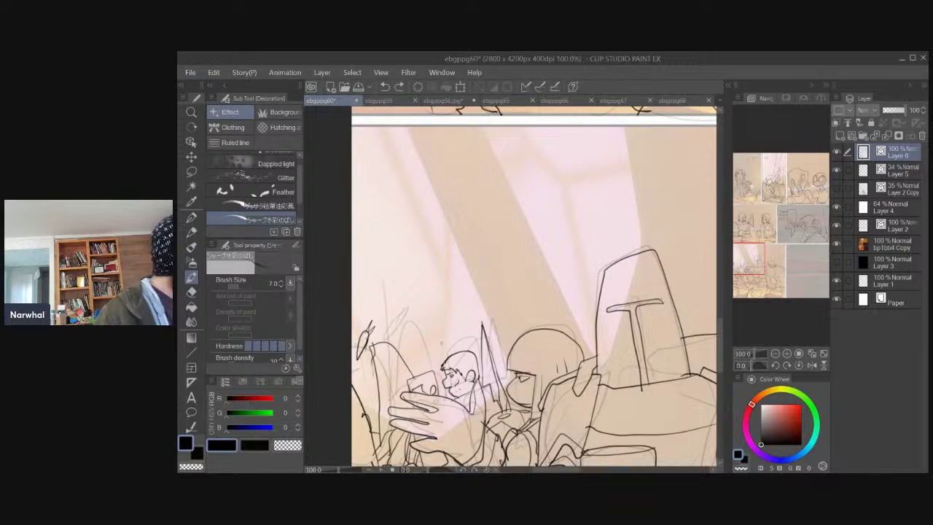
pyautogui.press('m')
pyautogui.moveTo(333, 279); pyautogui.dragTo(314, 196)
pyautogui.moveTo(401, 284)
pyautogui.mouseDown()
pyautogui.moveTo(390, 302)
pyautogui.moveTo(441, 312)
pyautogui.moveTo(459, 300)
pyautogui.moveTo(461, 273)
pyautogui.moveTo(411, 244)
pyautogui.mouseUp()
pyautogui.hotkey('ctrl', 't')
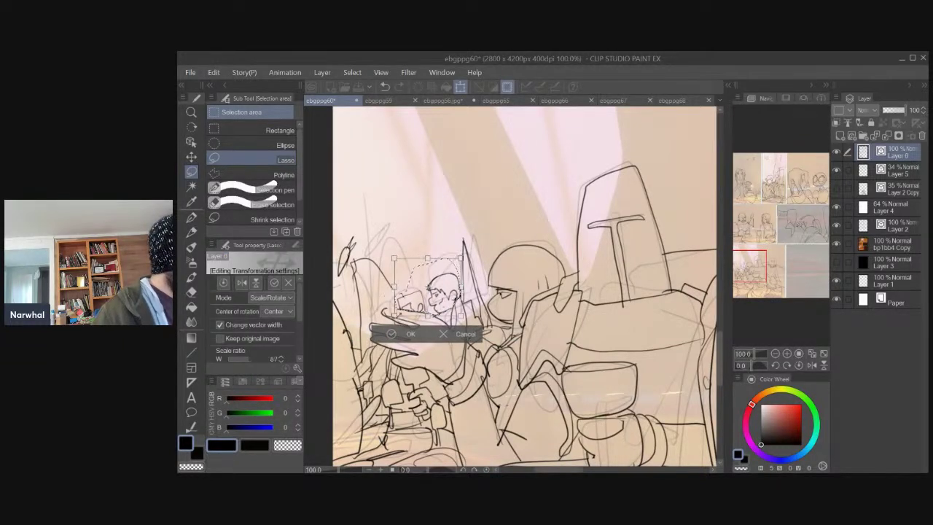
pyautogui.click(388, 332)
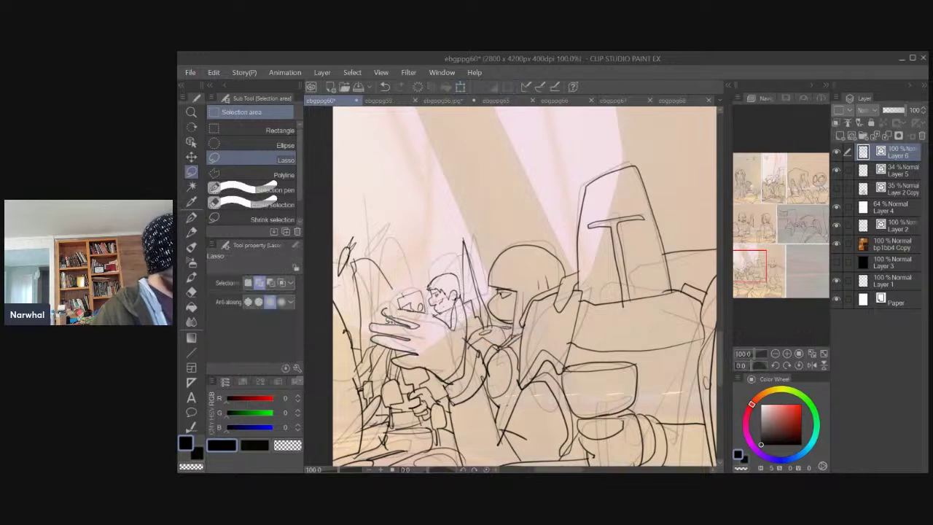
# Extend the curved line from the left-edge figure to the scaled head with the size 7.0 brush.
pyautogui.press('e')
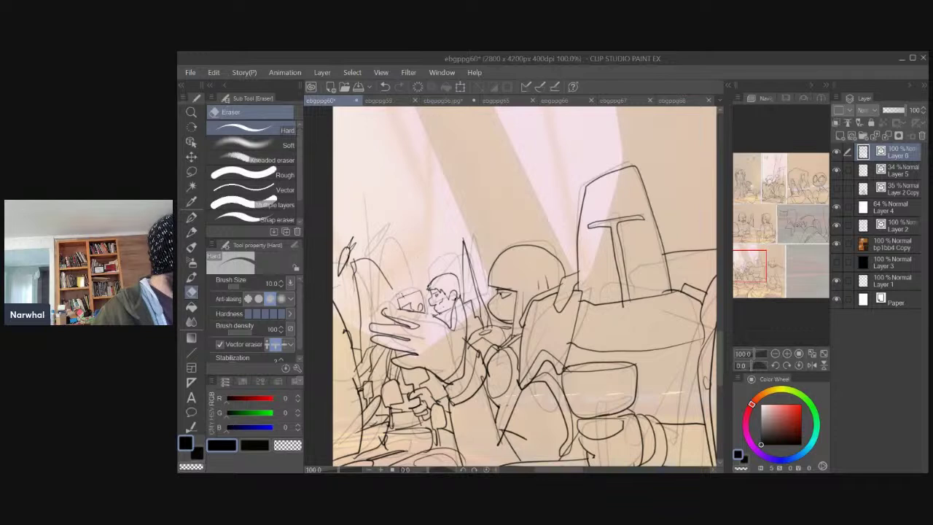
pyautogui.press('b')
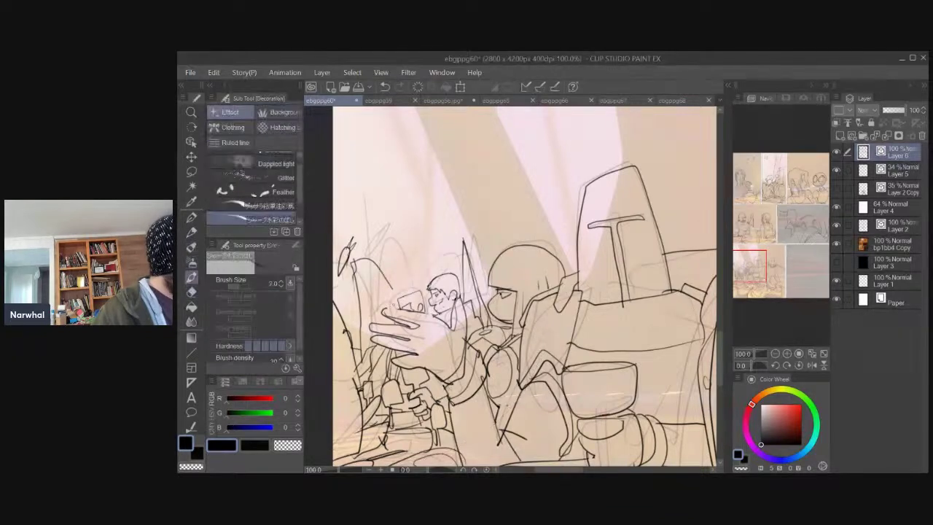
pyautogui.press('b')
pyautogui.press('b')
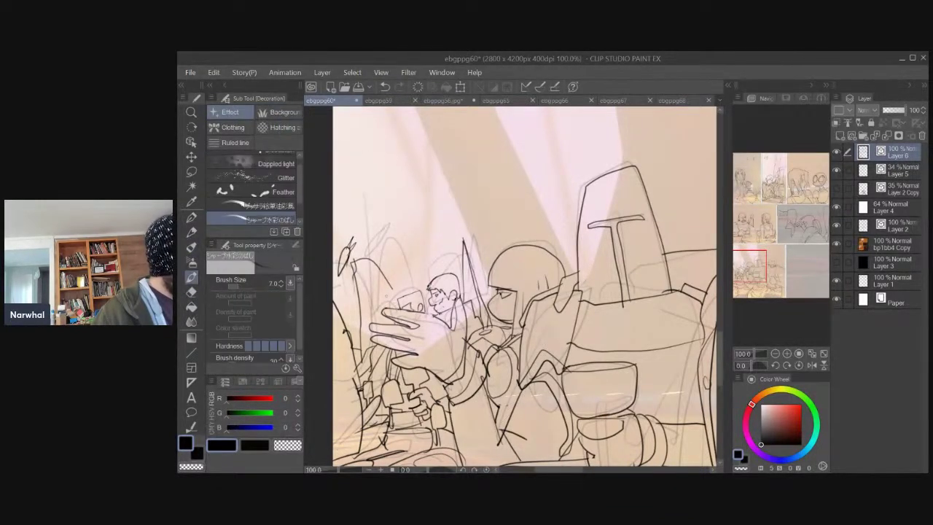
pyautogui.moveTo(393, 291); pyautogui.dragTo(399, 298)
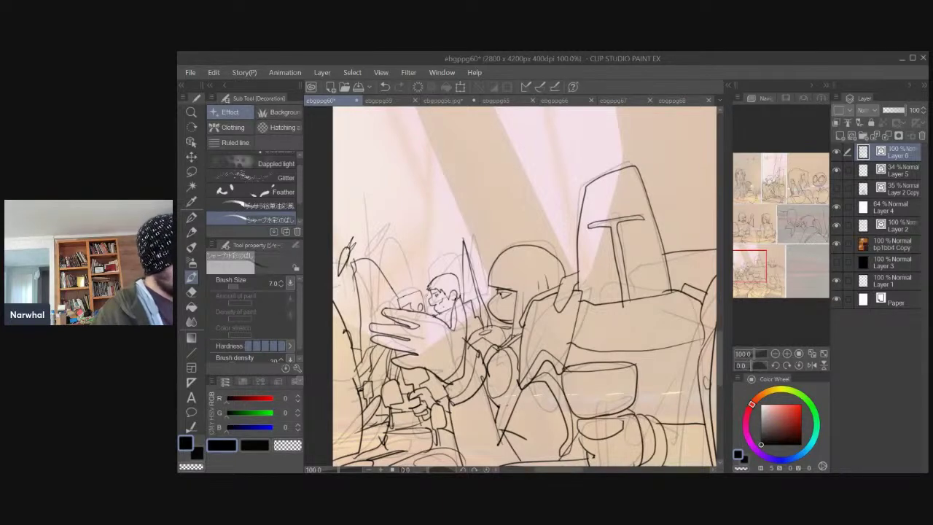
# Mirror the canvas view horizontally and try a tall, flat-topped figure outline behind the bald man at the panel's edge.
pyautogui.hotkey('ctrl', '-')
pyautogui.hotkey('ctrl', '-')
pyautogui.hotkey('ctrl', '-')
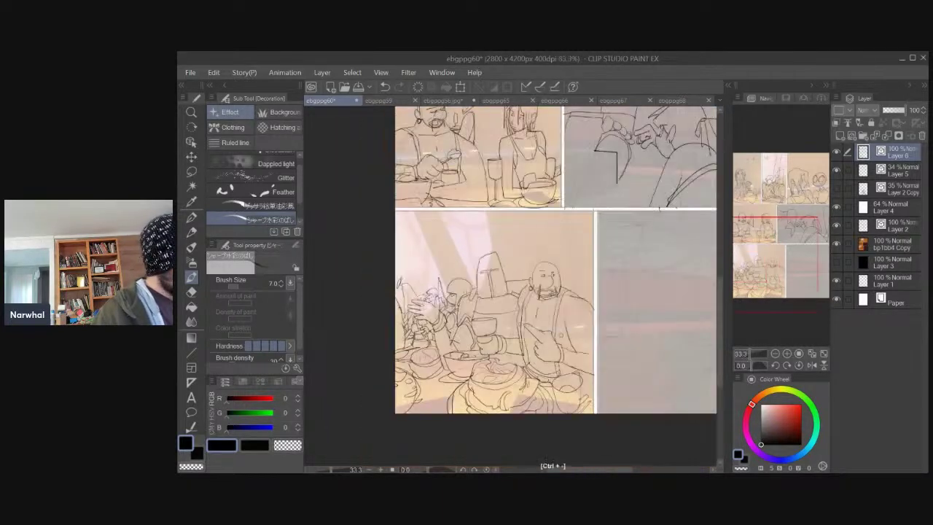
pyautogui.moveTo(359, 279); pyautogui.dragTo(371, 295)
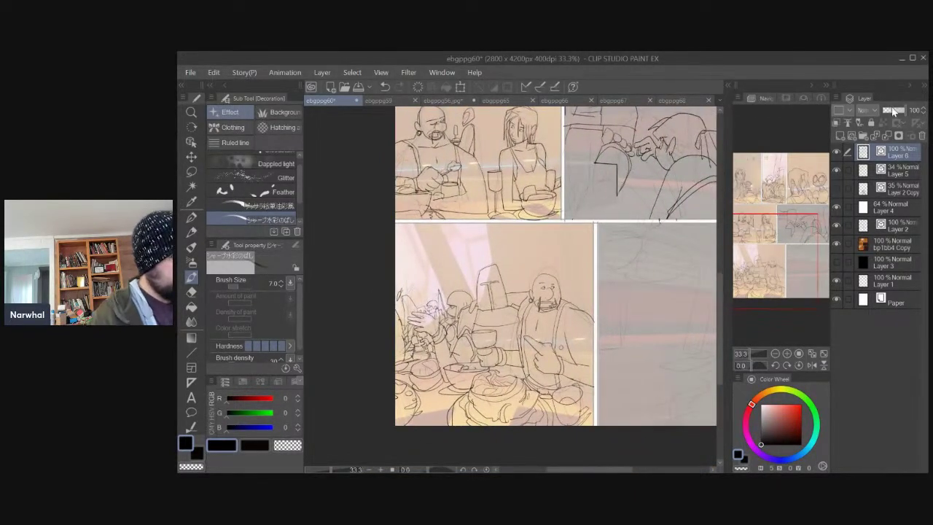
pyautogui.click(813, 367)
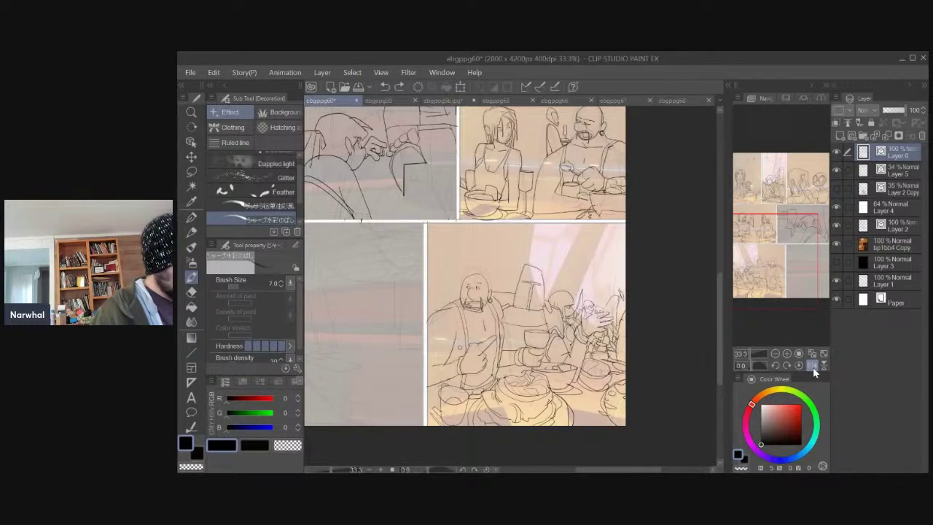
pyautogui.hotkey('ctrl', 'z')
pyautogui.hotkey('ctrl', 'z')
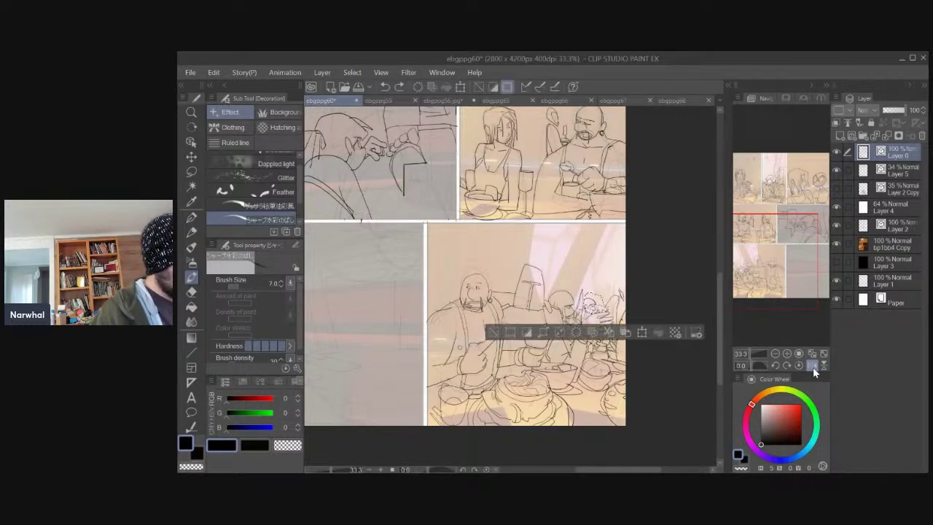
pyautogui.hotkey('ctrl', 'z')
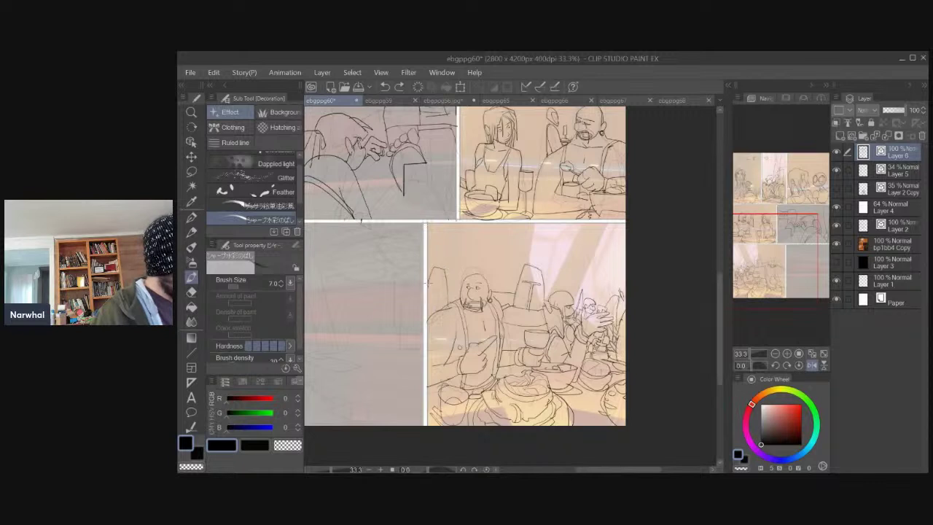
pyautogui.hotkey('ctrl', 'z')
# Ink a small round-headed background figure behind the bald man's shoulder at the panel's edge, and restore the unmirrored view.
pyautogui.moveTo(448, 304)
pyautogui.mouseDown()
pyautogui.moveTo(447, 279)
pyautogui.moveTo(429, 292)
pyautogui.moveTo(429, 257)
pyautogui.mouseUp()
pyautogui.hotkey('ctrl', 'z')
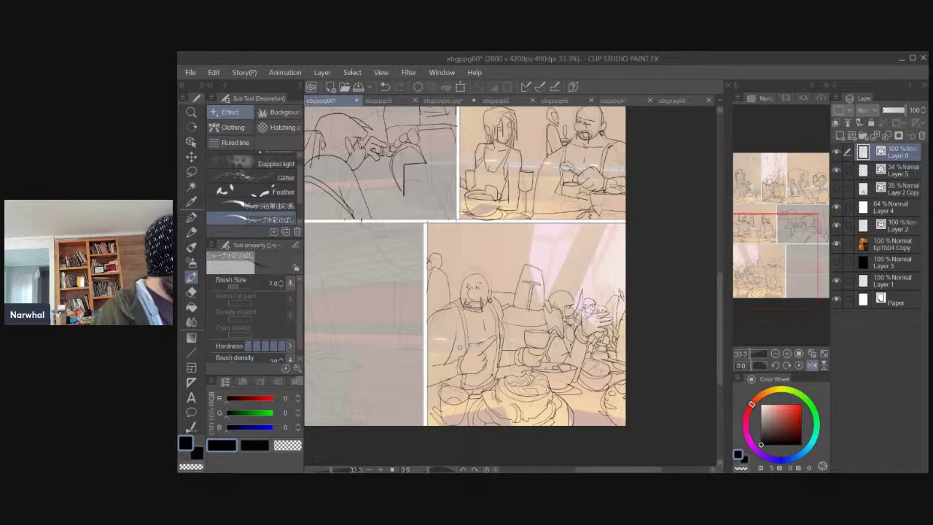
pyautogui.hotkey('ctrl', 'z')
pyautogui.moveTo(440, 269); pyautogui.dragTo(431, 311)
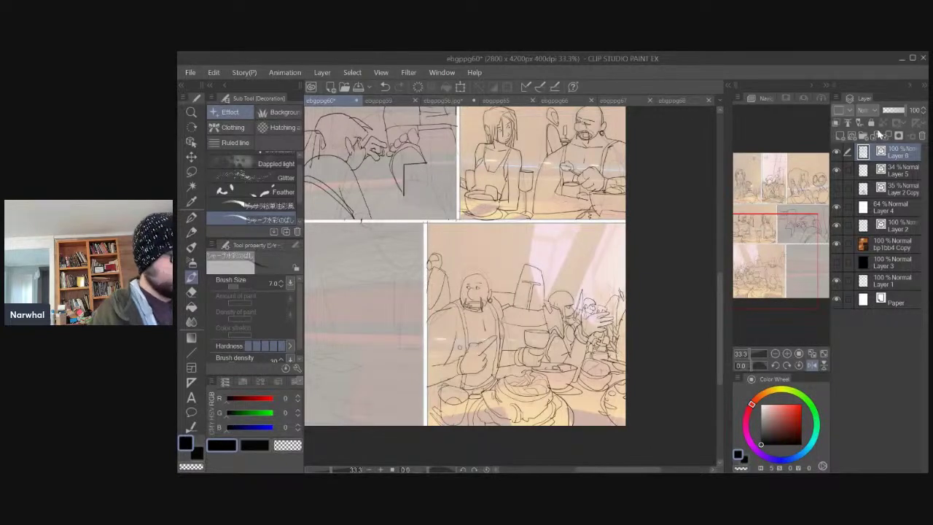
pyautogui.click(811, 365)
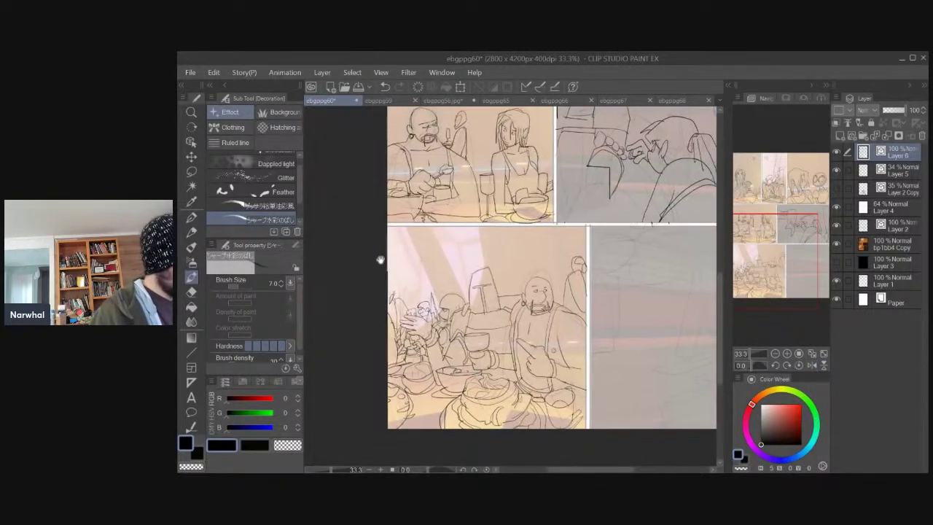
pyautogui.moveTo(377, 261); pyautogui.dragTo(360, 267)
pyautogui.moveTo(381, 233); pyautogui.dragTo(428, 245)
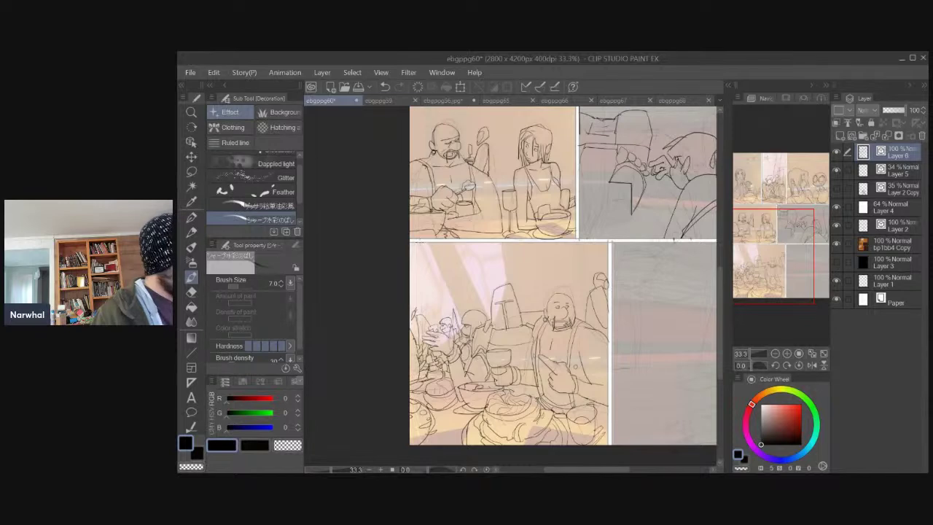
# Examine the characters on reference pages ebgppg56, ebgppg65, ebgppg66, ebgppg67 and ebgppg68.
pyautogui.click(380, 100)
pyautogui.click(440, 100)
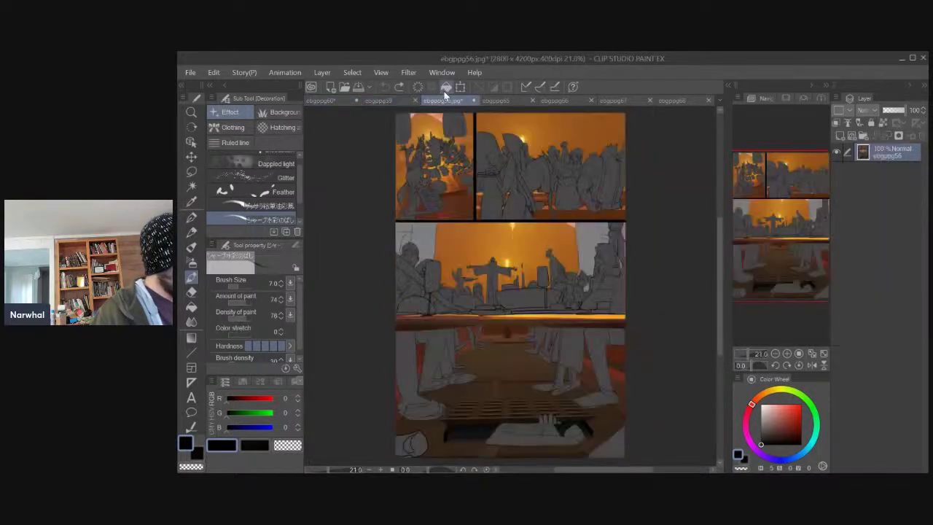
pyautogui.click(495, 100)
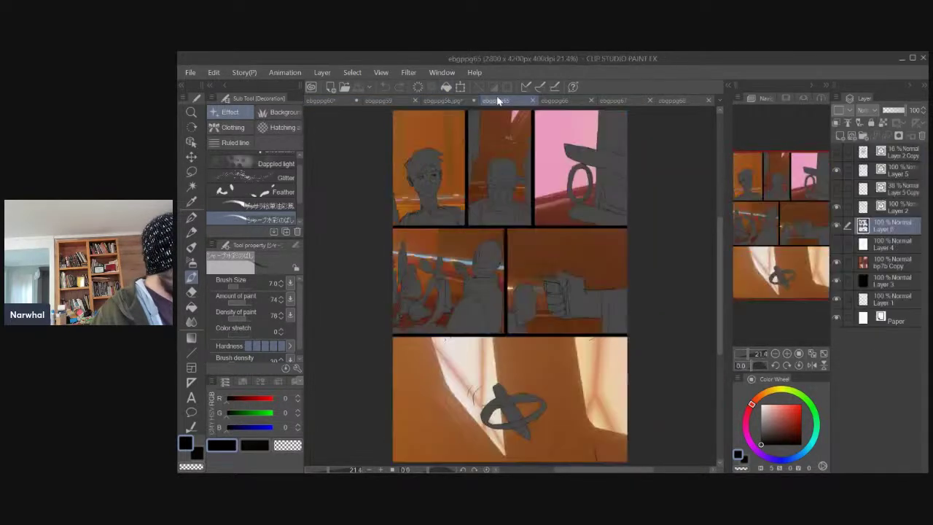
pyautogui.click(559, 101)
pyautogui.click(612, 99)
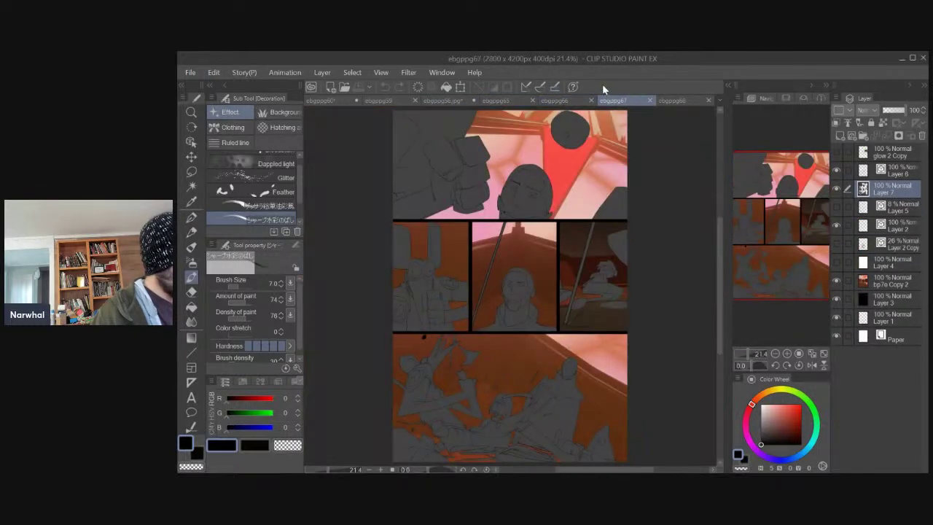
pyautogui.click(672, 99)
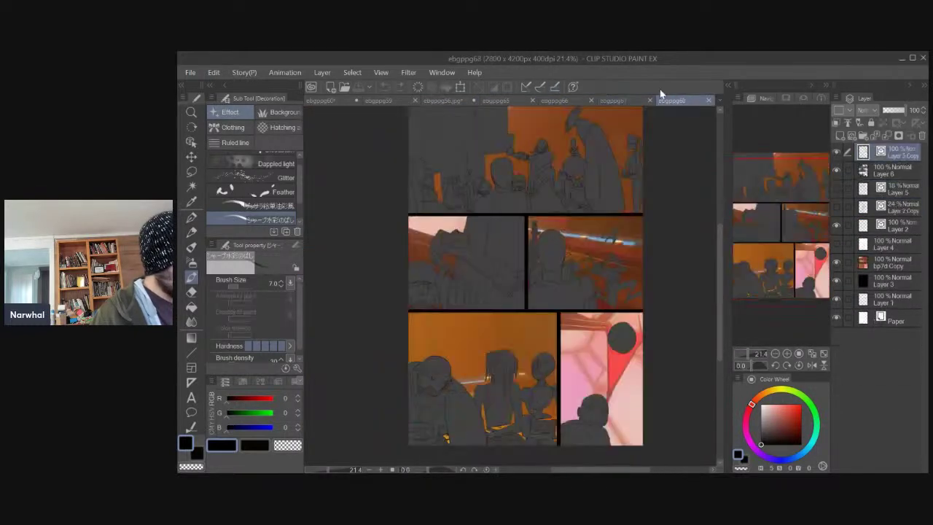
# Open reference page ebgppg44.jpg, examine its crowd and foreground characters up close, and close it again.
pyautogui.click(190, 72)
pyautogui.click(228, 97)
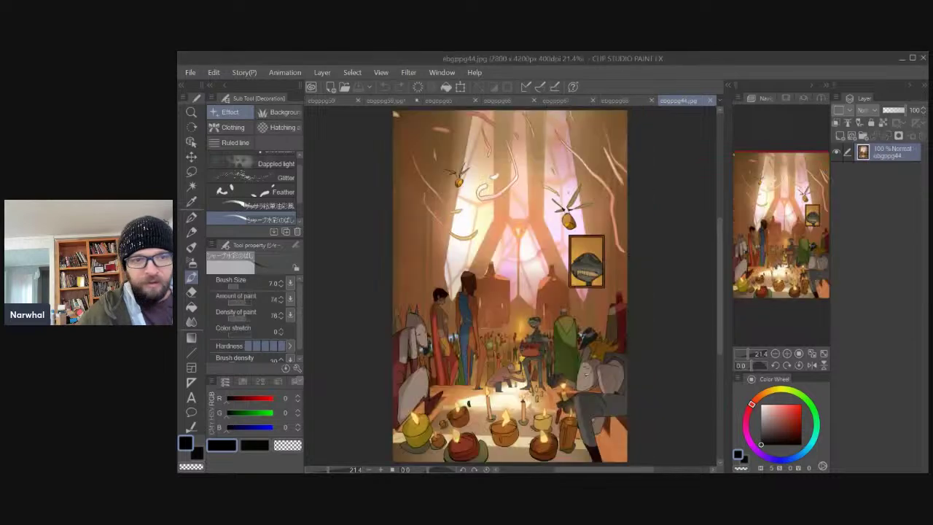
pyautogui.scroll(3, 477, 307)
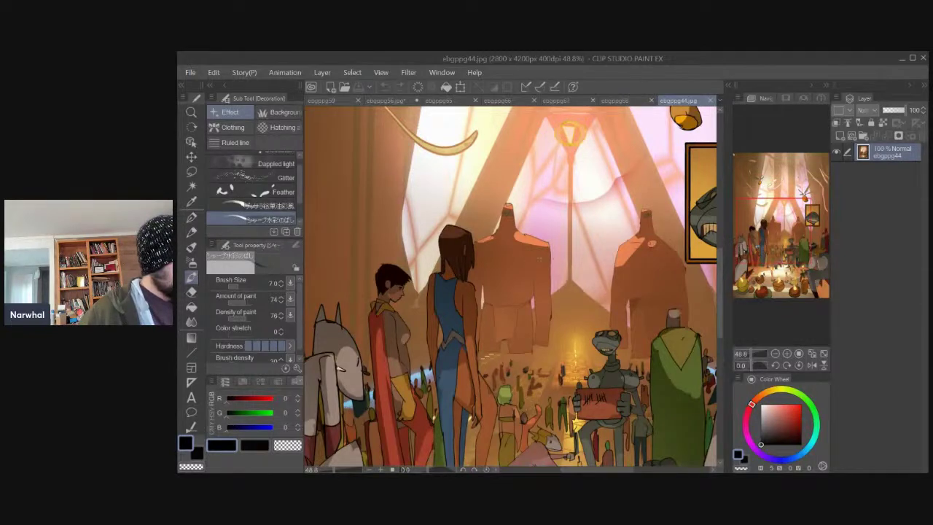
pyautogui.scroll(2, 623, 353)
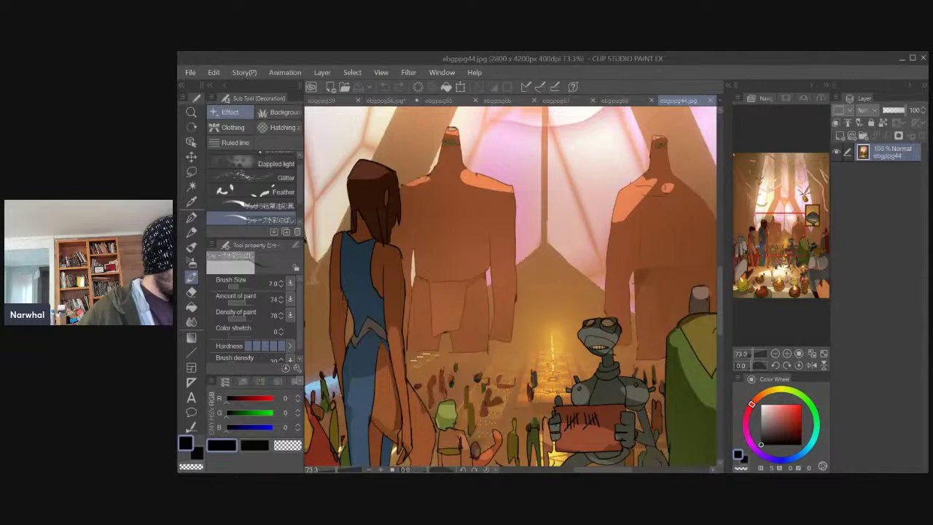
pyautogui.scroll(-4, 550, 377)
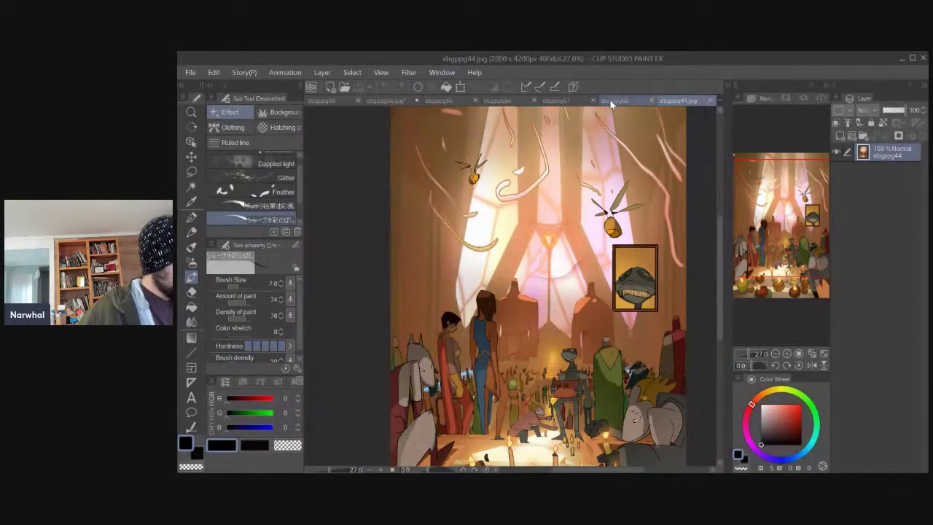
pyautogui.click(315, 103)
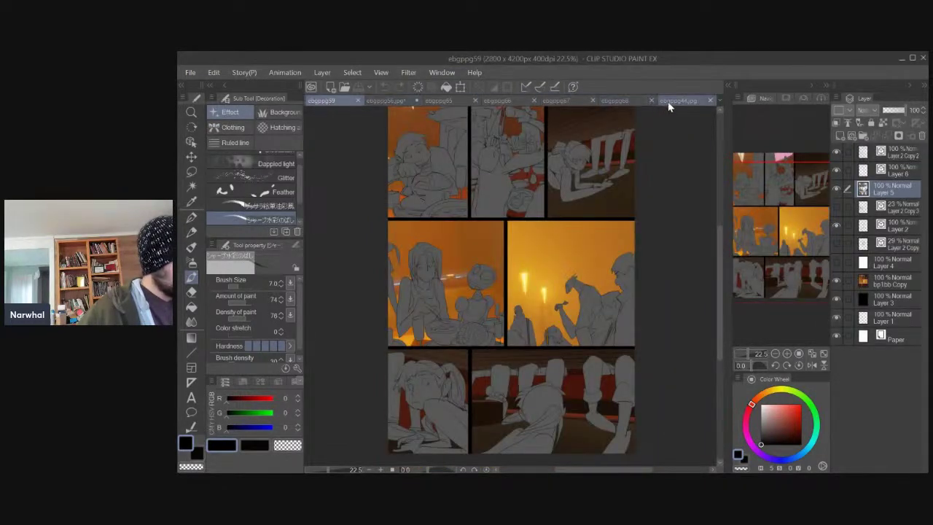
pyautogui.click(710, 101)
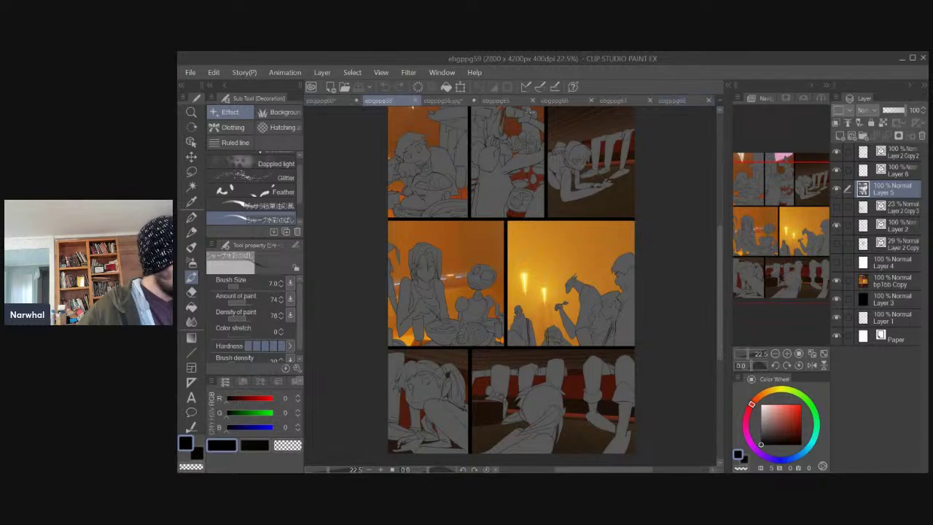
# Return to page ebgppg60 and ink the long lines of the tall shape at the left edge of the dinner-table panel.
pyautogui.click(324, 101)
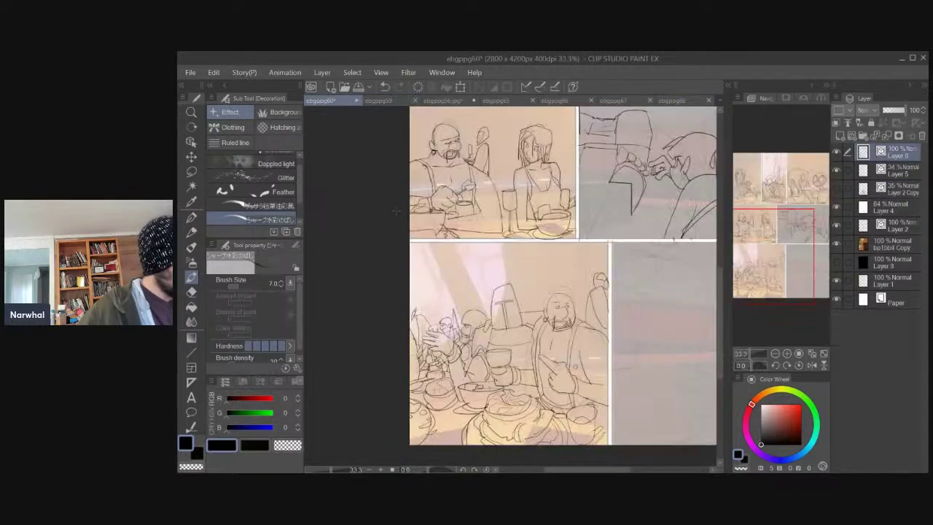
pyautogui.scroll(1, 394, 211)
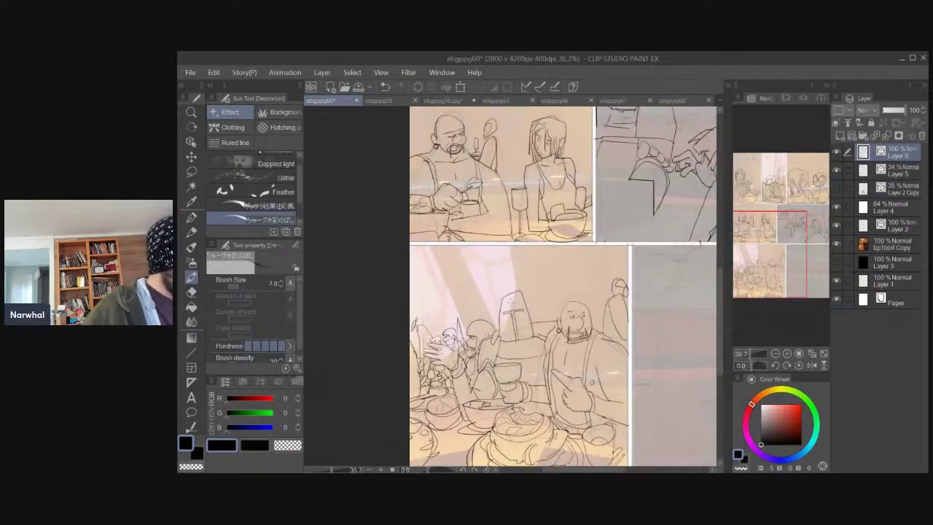
pyautogui.moveTo(436, 245); pyautogui.dragTo(442, 305)
pyautogui.moveTo(429, 273)
pyautogui.mouseDown()
pyautogui.moveTo(411, 282)
pyautogui.moveTo(412, 294)
pyautogui.moveTo(434, 321)
pyautogui.mouseUp()
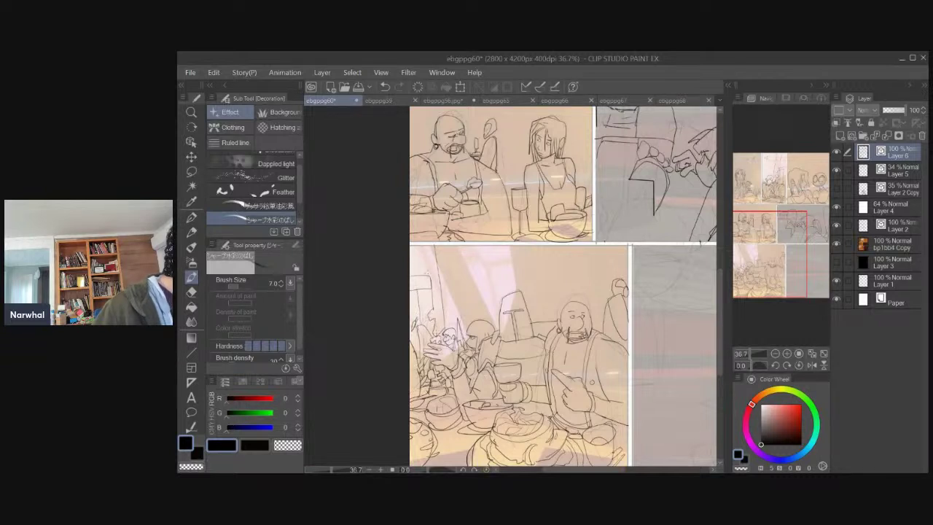
pyautogui.moveTo(427, 271); pyautogui.dragTo(423, 249)
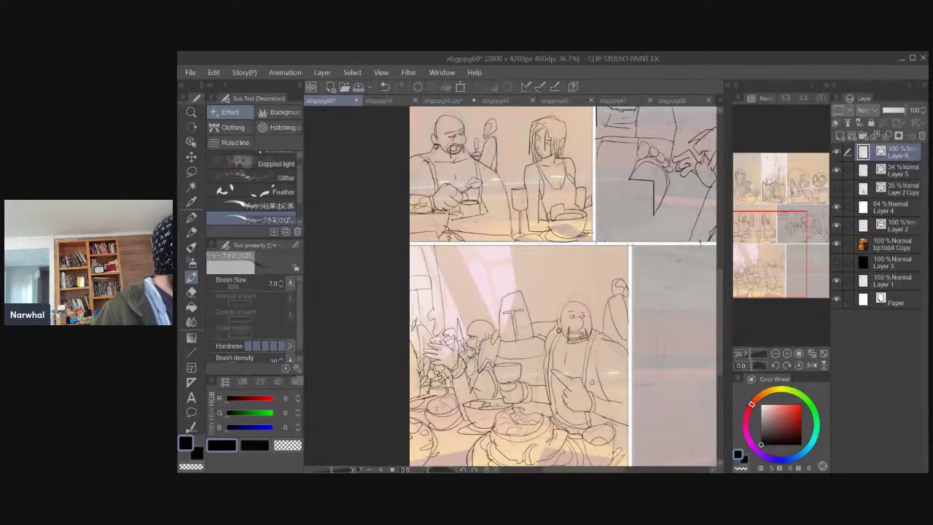
pyautogui.moveTo(393, 293); pyautogui.dragTo(329, 271)
pyautogui.moveTo(480, 240); pyautogui.dragTo(469, 215)
pyautogui.moveTo(342, 236); pyautogui.dragTo(333, 334)
pyautogui.hotkey('ctrl', '-')
pyautogui.moveTo(606, 439); pyautogui.dragTo(577, 275)
pyautogui.moveTo(389, 283); pyautogui.dragTo(426, 240)
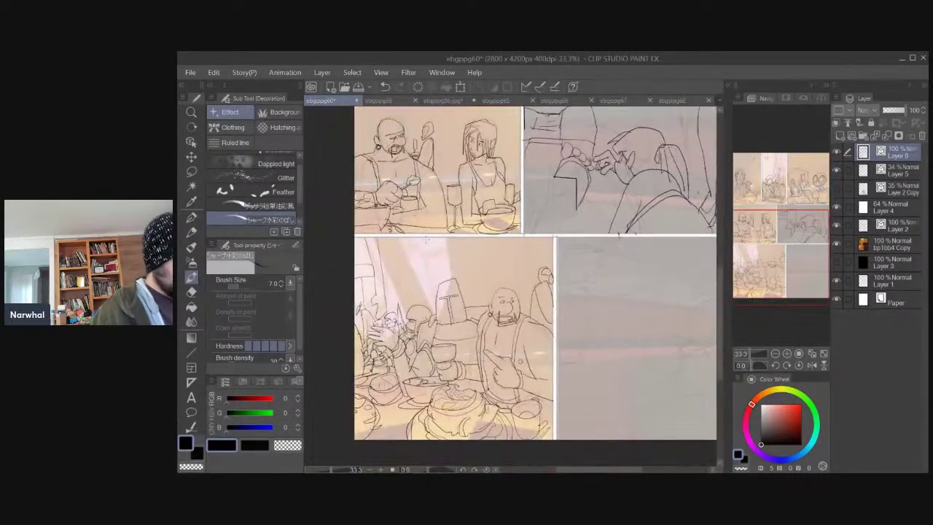
# Hide the rough sketch on Layer 5 while keeping the Layer 6 line art visible.
pyautogui.click(840, 155)
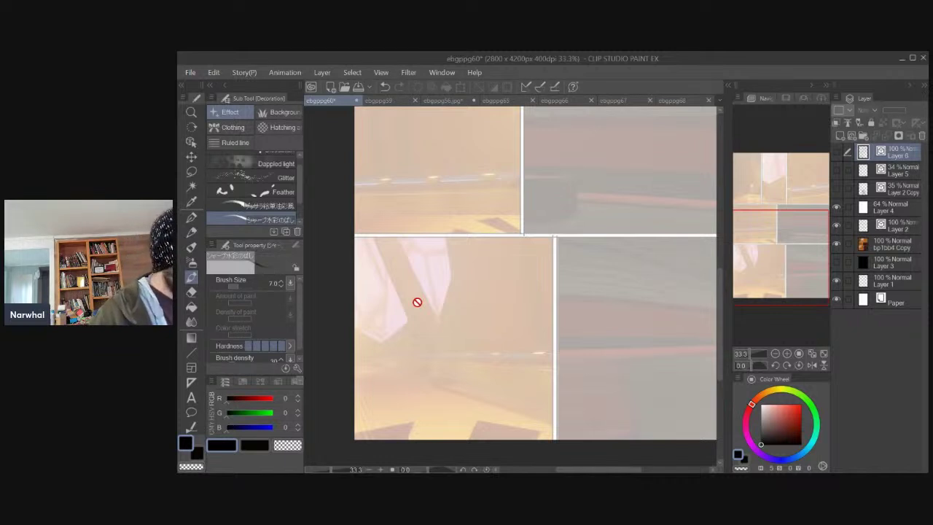
pyautogui.click(836, 170)
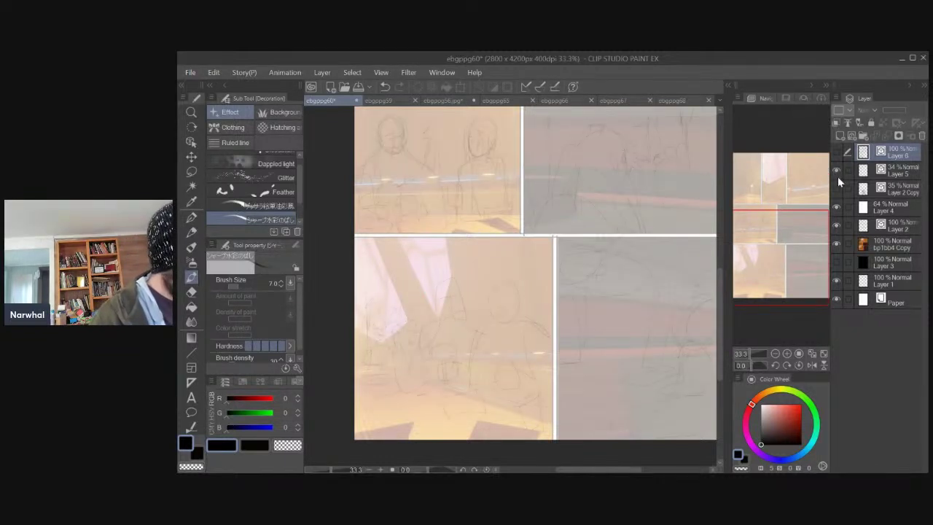
pyautogui.click(837, 170)
pyautogui.click(836, 153)
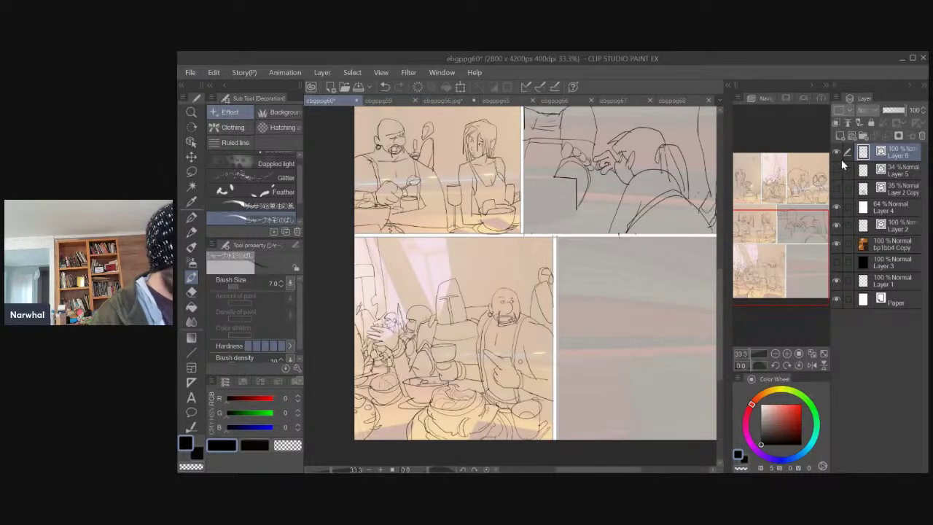
# Add a new layer directly above Layer 5 and hide the bp1bb4 Copy background painting.
pyautogui.click(894, 173)
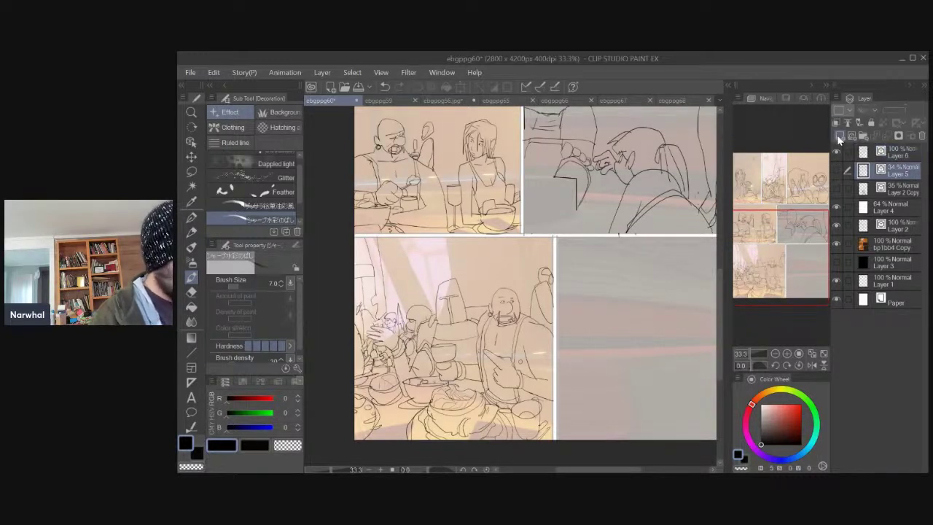
pyautogui.click(840, 138)
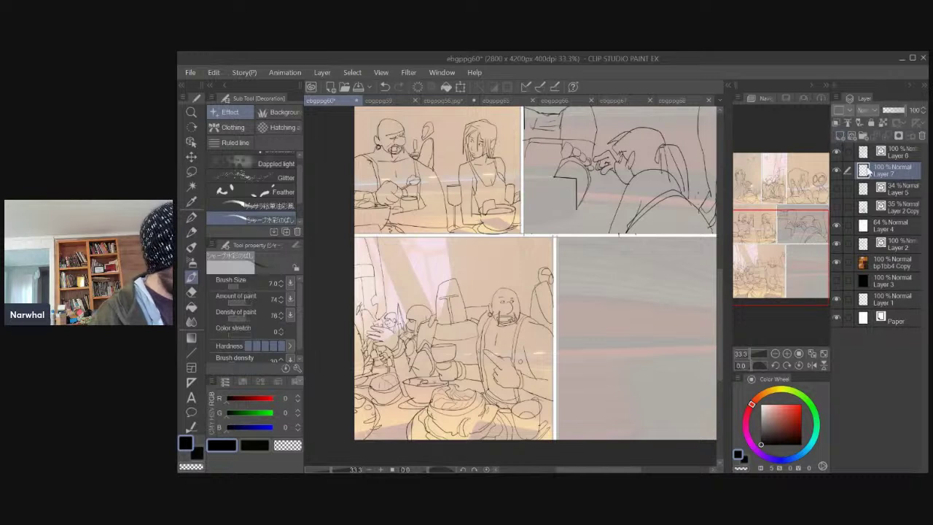
pyautogui.click(839, 279)
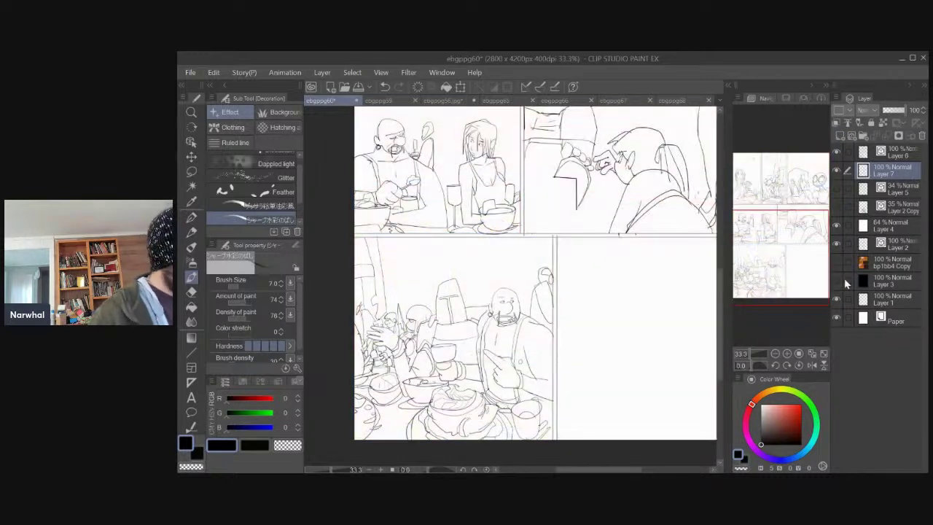
# Hide the Layer 6 line art and auto-select the interiors of all panels except the blank last one.
pyautogui.click(836, 152)
pyautogui.moveTo(377, 211); pyautogui.dragTo(414, 282)
pyautogui.press('w')
pyautogui.click(442, 220)
pyautogui.click(530, 227)
pyautogui.click(596, 239)
pyautogui.click(435, 285)
pyautogui.click(551, 279)
pyautogui.moveTo(409, 404); pyautogui.dragTo(395, 297)
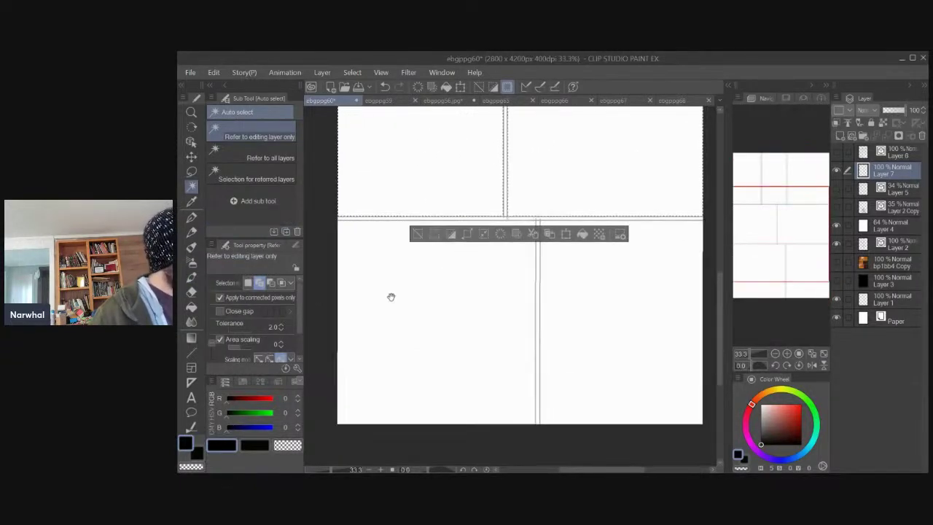
pyautogui.click(430, 298)
# Show the Layer 6 line art again and remove the empty background areas around the characters from the selection in the panels.
pyautogui.click(837, 151)
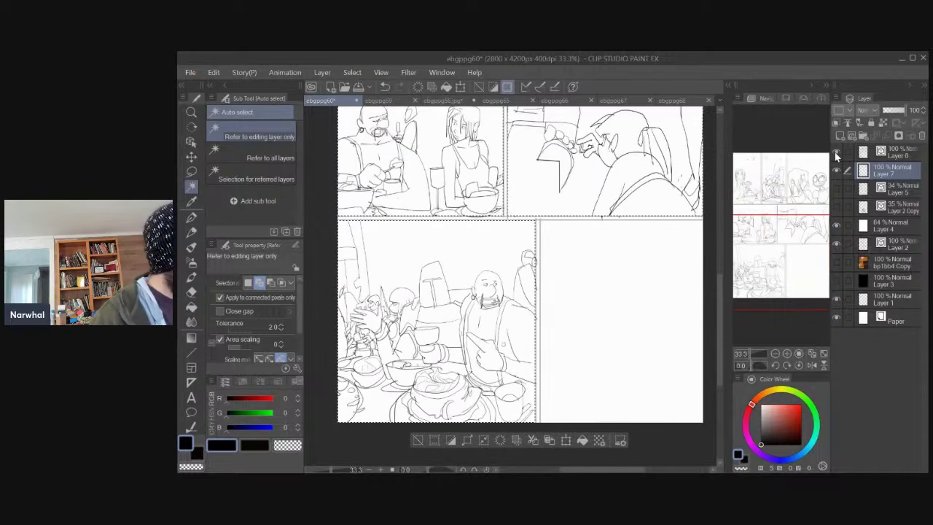
pyautogui.click(407, 235)
pyautogui.moveTo(338, 229); pyautogui.dragTo(355, 199)
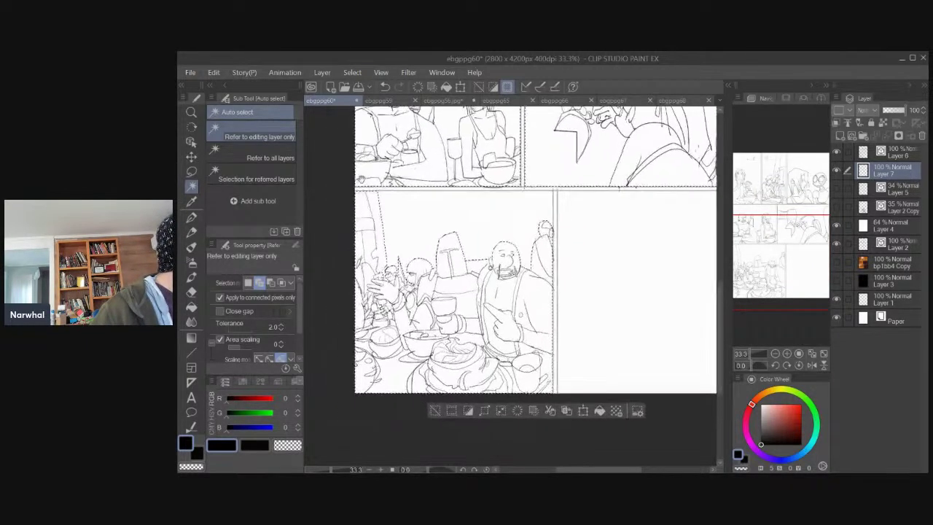
pyautogui.click(390, 353)
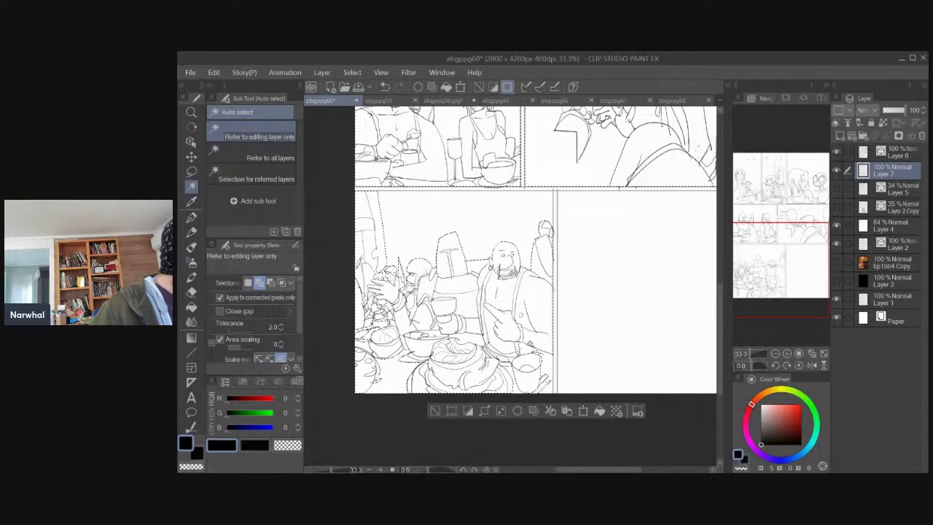
pyautogui.moveTo(425, 206); pyautogui.dragTo(403, 346)
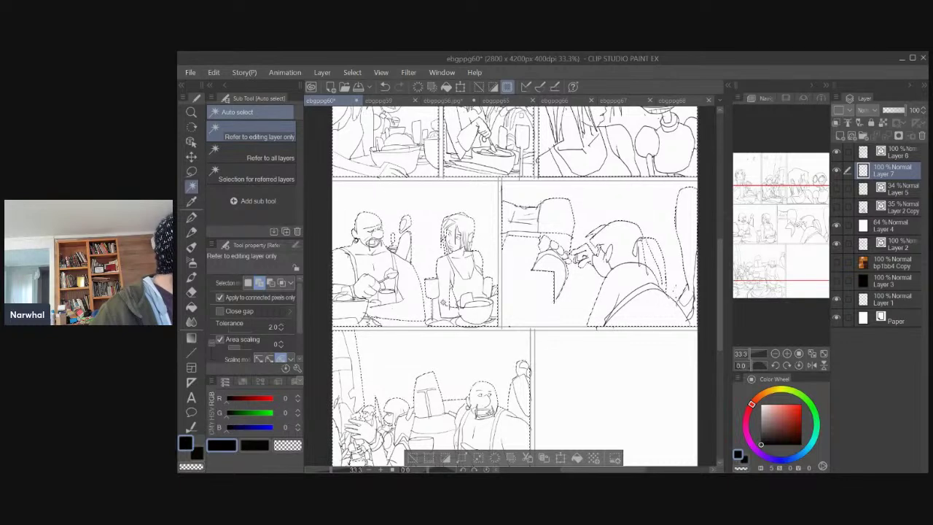
pyautogui.moveTo(389, 192); pyautogui.dragTo(379, 192)
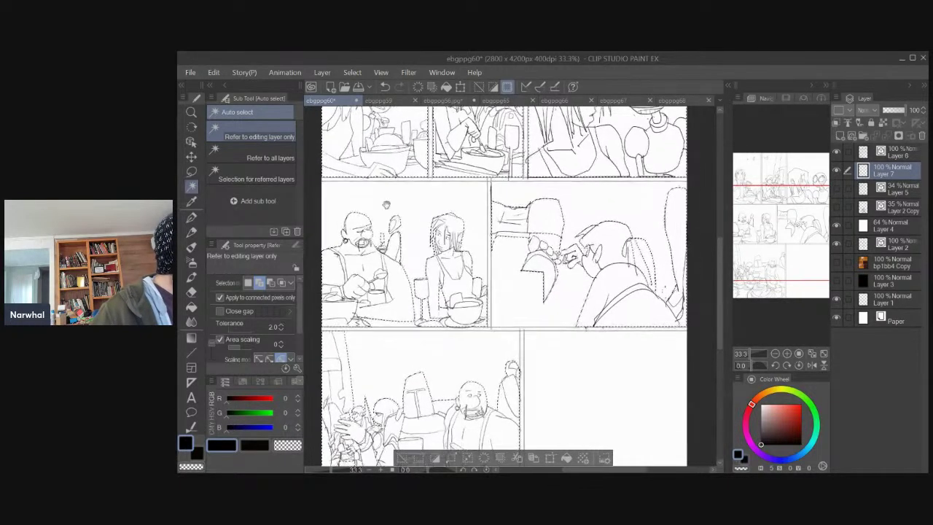
pyautogui.scroll(3, 438, 153)
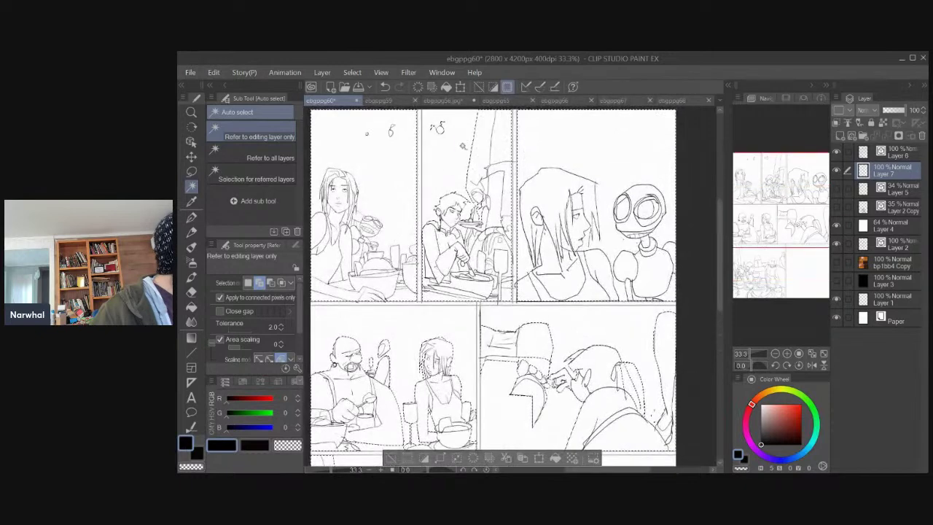
pyautogui.scroll(1, 439, 152)
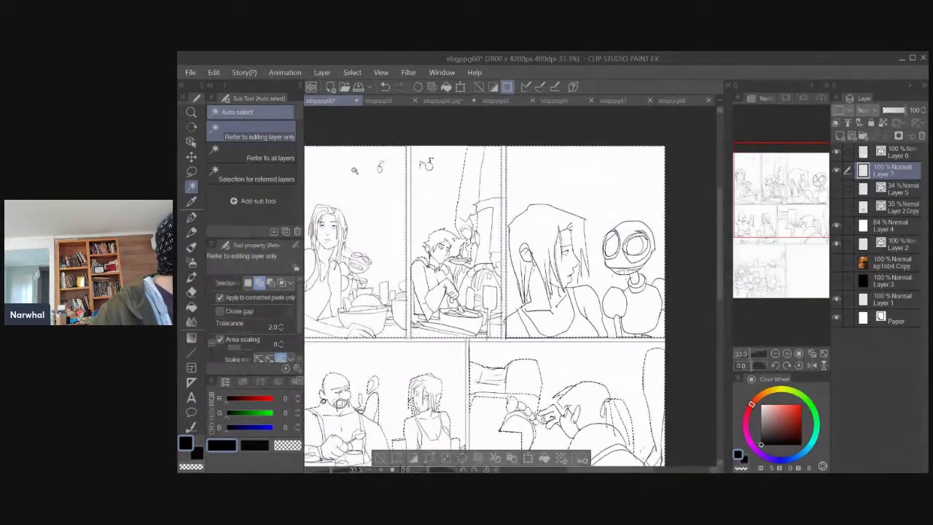
pyautogui.click(527, 192)
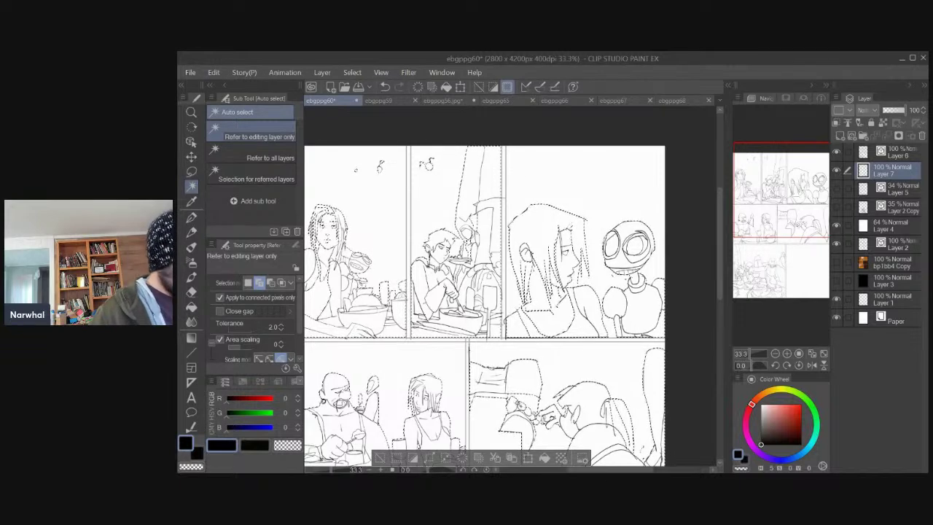
# Fill the selected character silhouettes with dark grey RGB 62, 62, 62 and clear the selection.
pyautogui.click(762, 428)
pyautogui.click(762, 435)
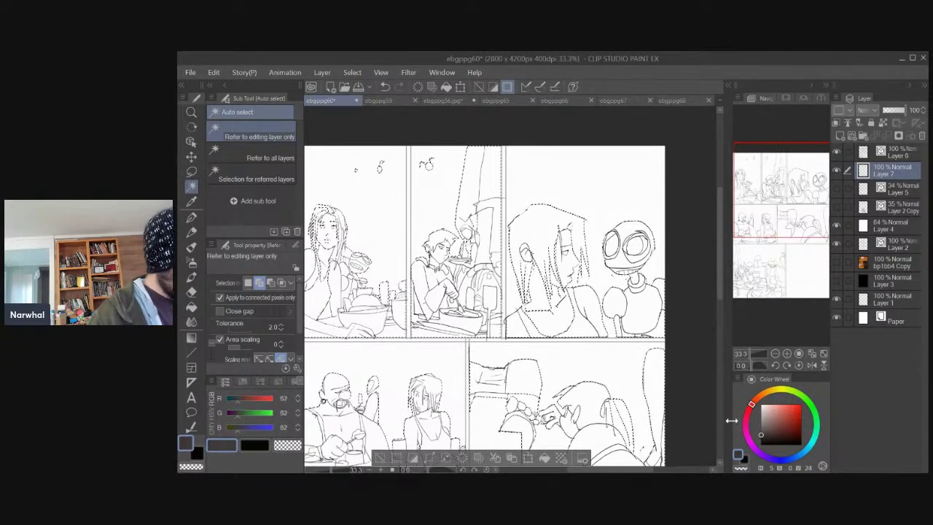
pyautogui.click(545, 461)
pyautogui.hotkey('ctrl', 'd')
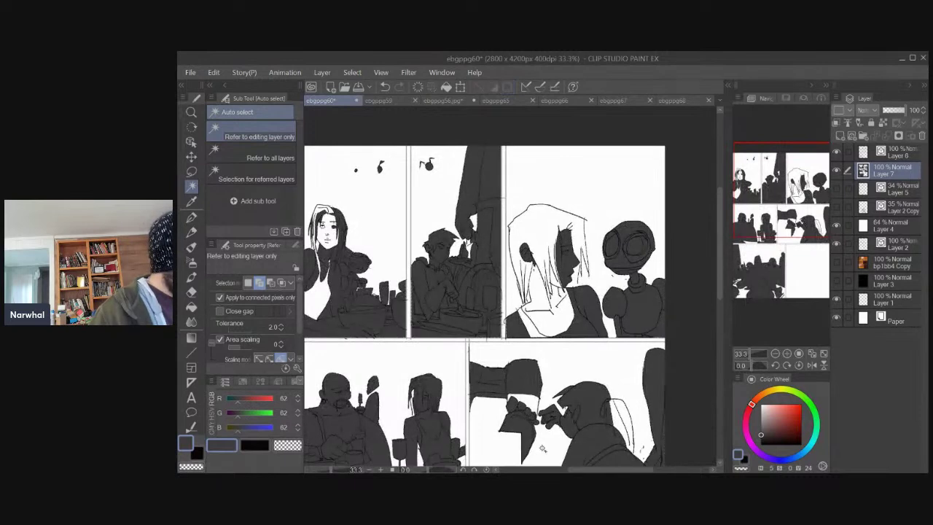
# Try to auto-select the unfilled face and hair of the long-haired woman in the first panel and fill them with dark grey.
pyautogui.scroll(1, 542, 449)
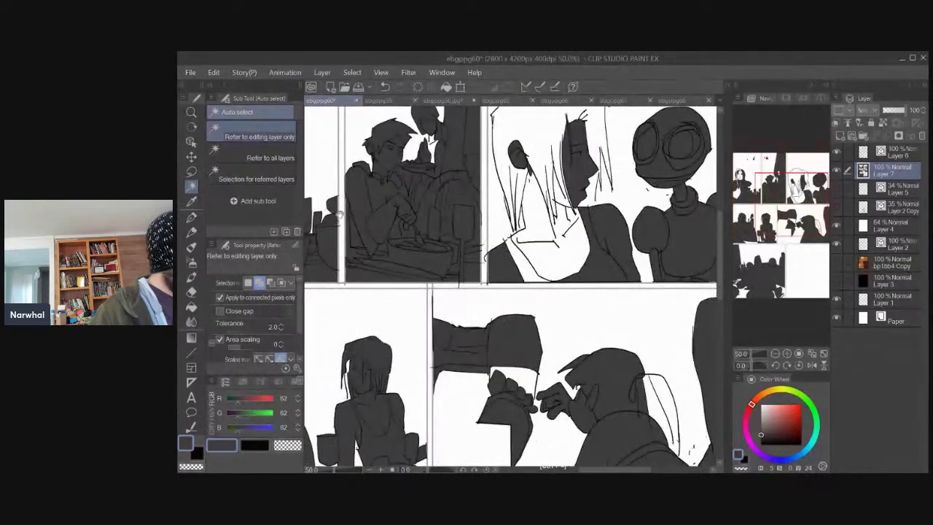
pyautogui.moveTo(340, 215); pyautogui.dragTo(580, 321)
pyautogui.hotkey('ctrl', '=')
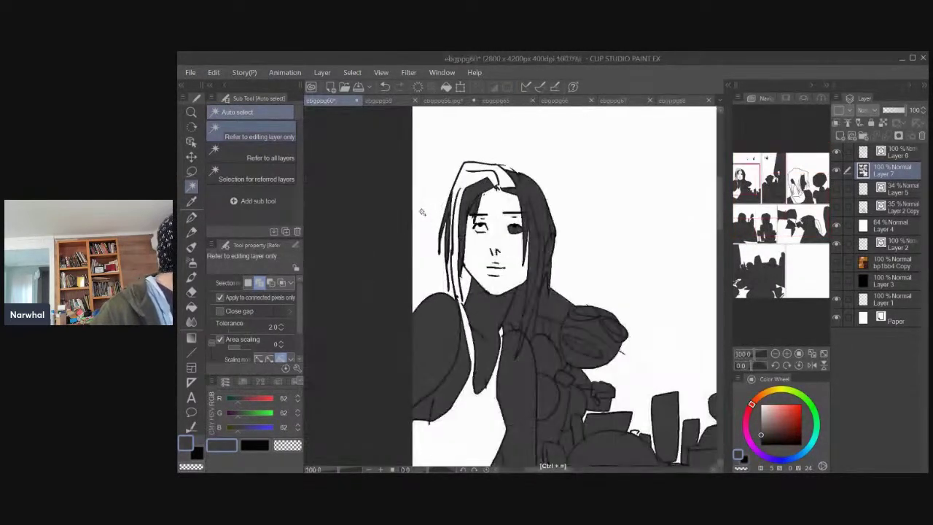
pyautogui.press('b')
pyautogui.press('b')
pyautogui.press('b')
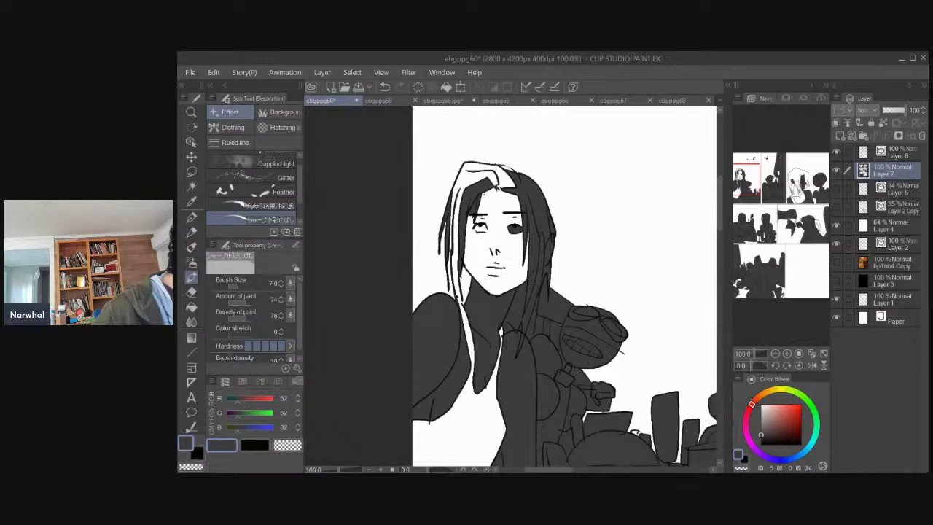
pyautogui.press('w')
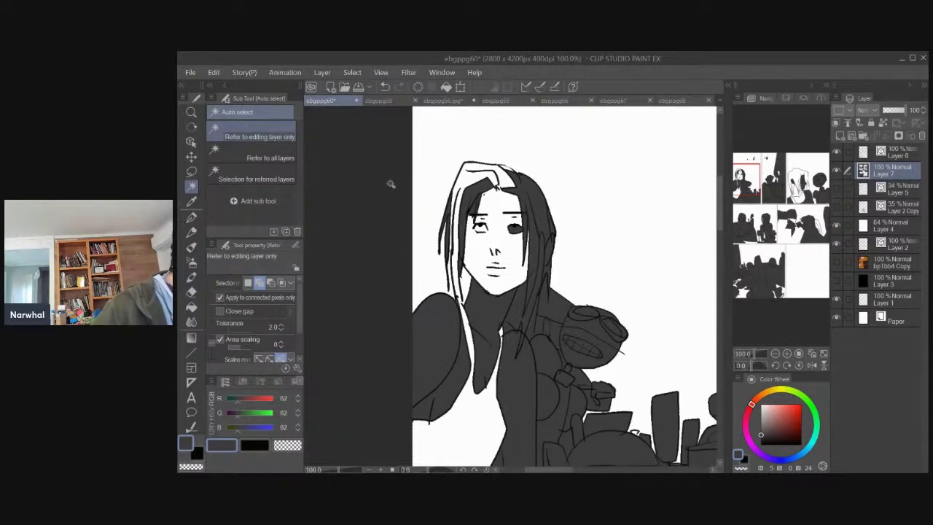
pyautogui.hotkey('ctrl', '=')
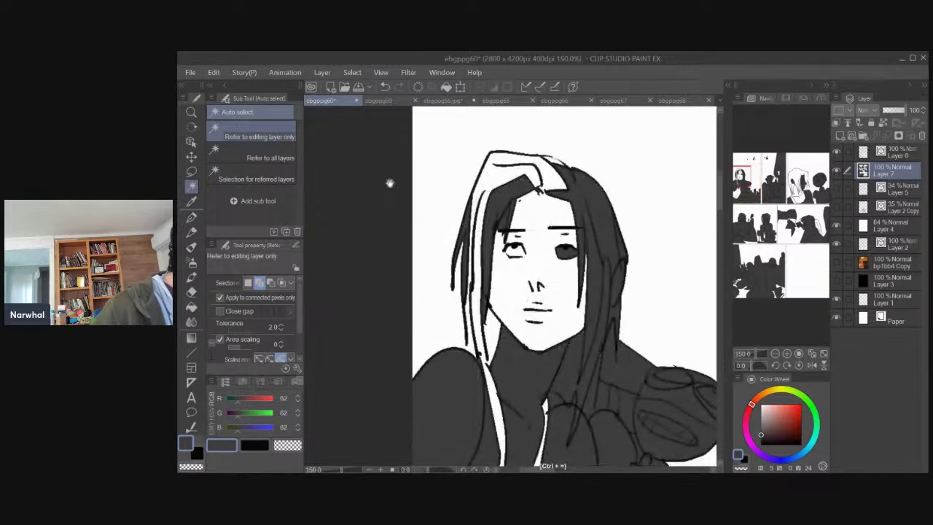
pyautogui.moveTo(402, 298); pyautogui.dragTo(384, 114)
pyautogui.moveTo(377, 217); pyautogui.dragTo(377, 396)
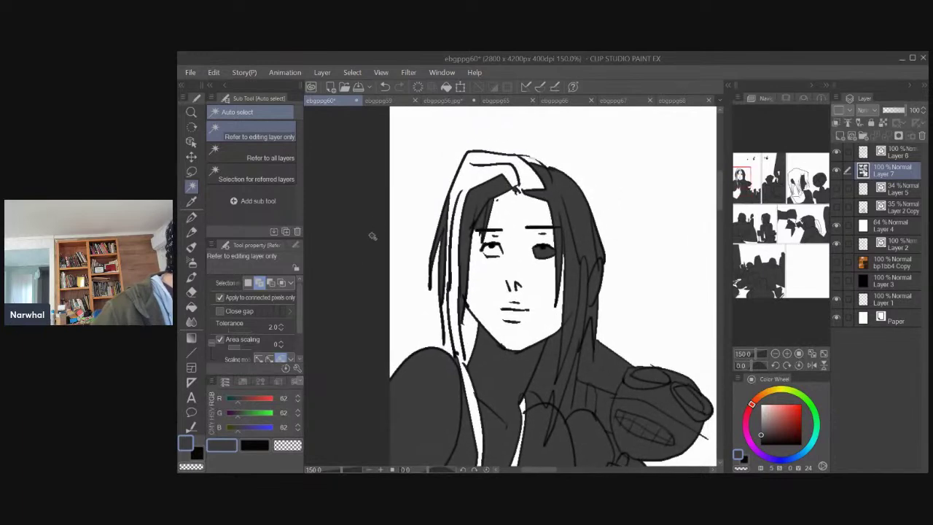
pyautogui.press('b')
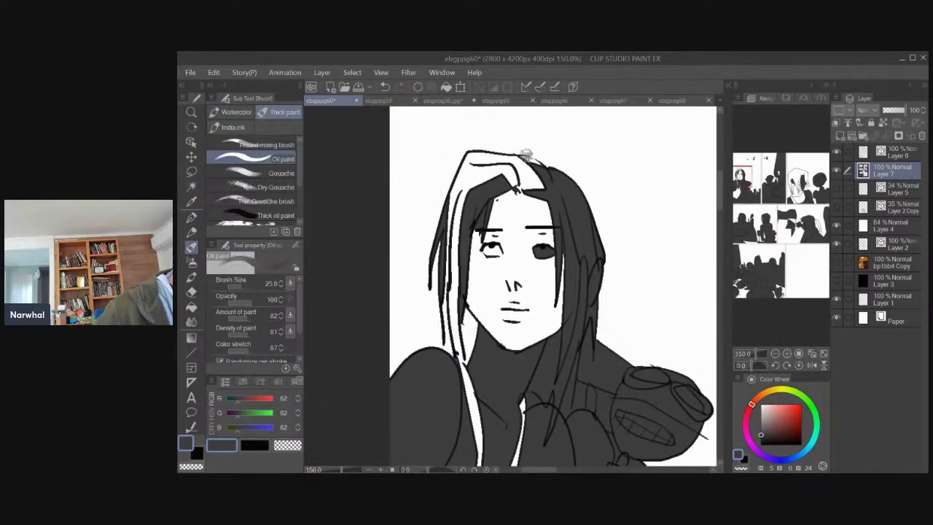
pyautogui.press('p')
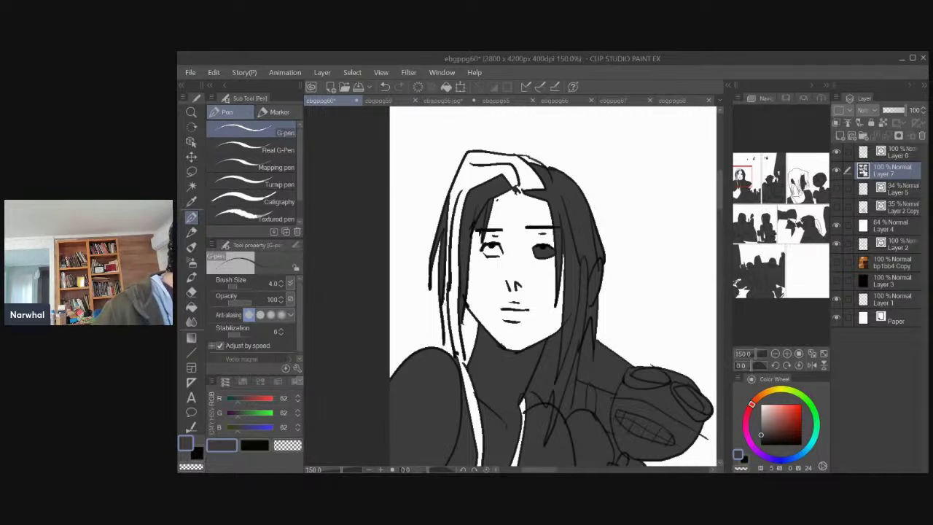
pyautogui.press('w')
pyautogui.click(455, 300)
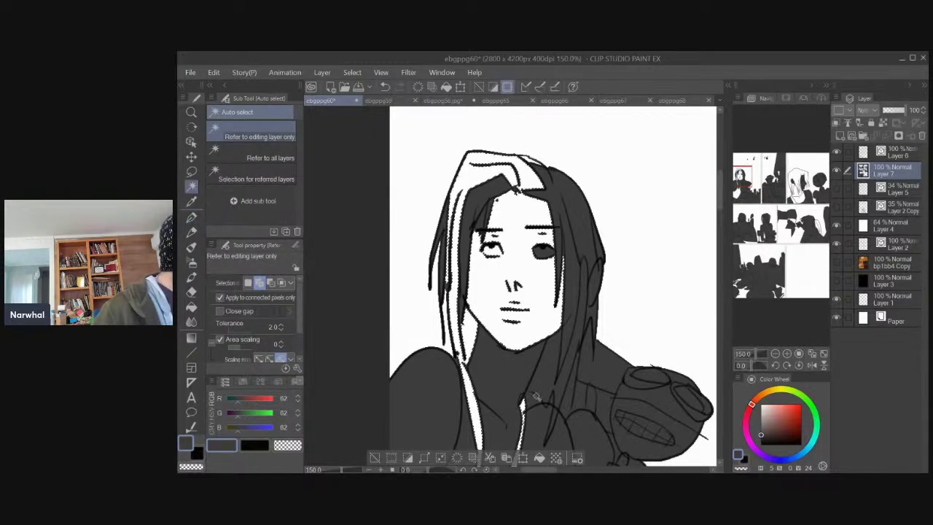
pyautogui.click(539, 457)
pyautogui.hotkey('ctrl', 'd')
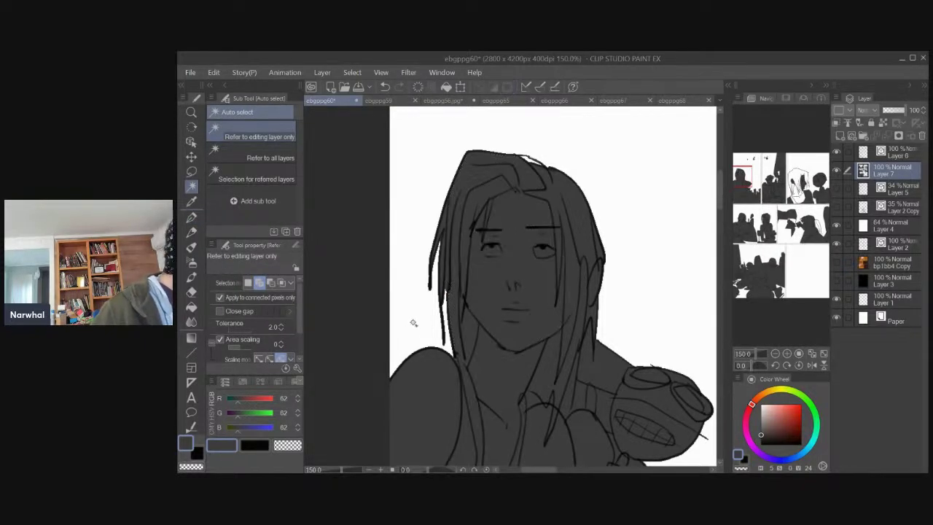
pyautogui.hotkey('ctrl', 'z')
pyautogui.hotkey('ctrl', 'z')
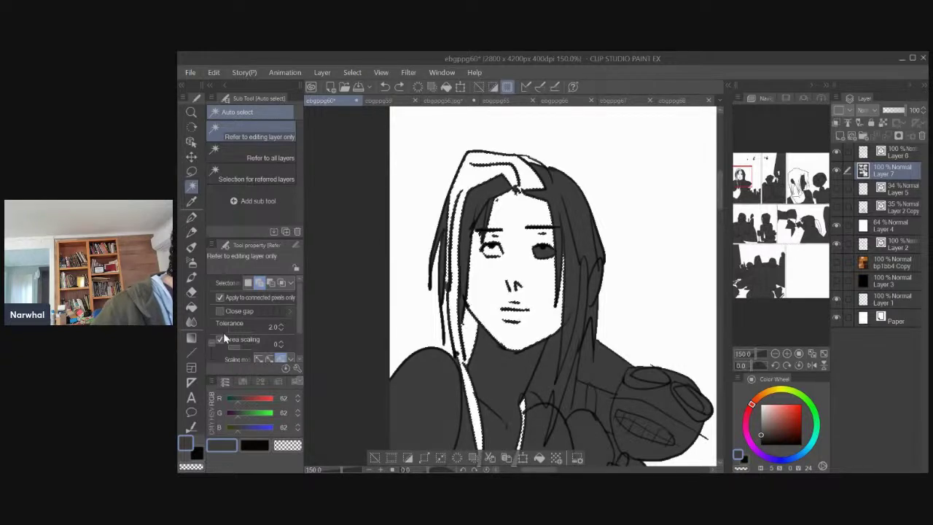
# Set the auto-select area scaling to 1, reselect the woman's unfilled face and hair, fill them with dark grey and deselect.
pyautogui.click(281, 342)
pyautogui.hotkey('ctrl', 'd')
pyautogui.click(484, 280)
pyautogui.click(539, 457)
pyautogui.hotkey('ctrl', 'd')
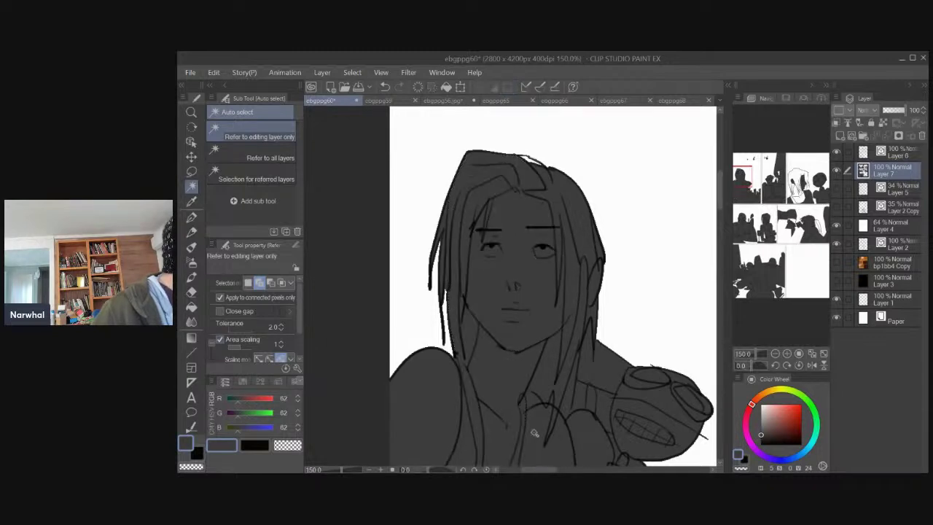
# Auto-select the small sliver along the top of the woman's hair, clear its contents and deselect.
pyautogui.click(531, 161)
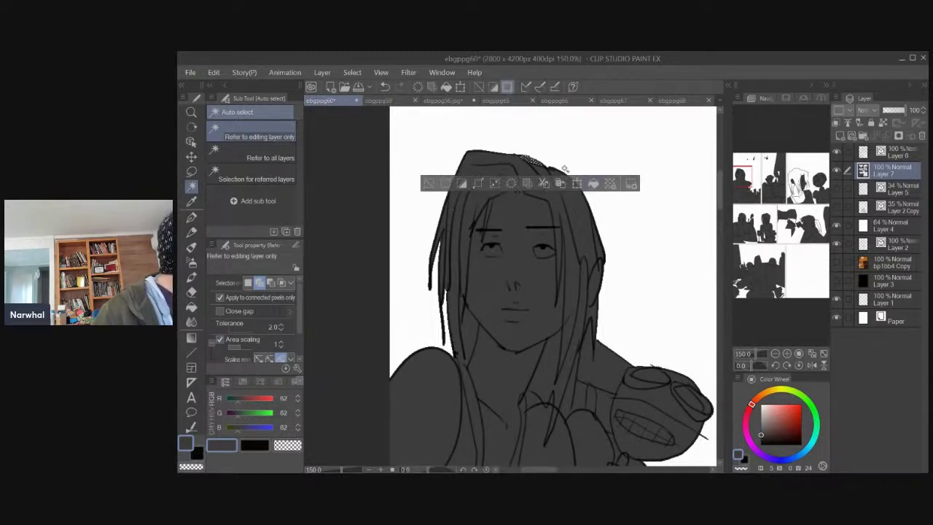
pyautogui.press('Delete')
pyautogui.hotkey('ctrl', 'd')
# Erase the dark grey from the background gaps between the woman's hair and the goggled figure behind her shoulder.
pyautogui.scroll(-3, 337, 308)
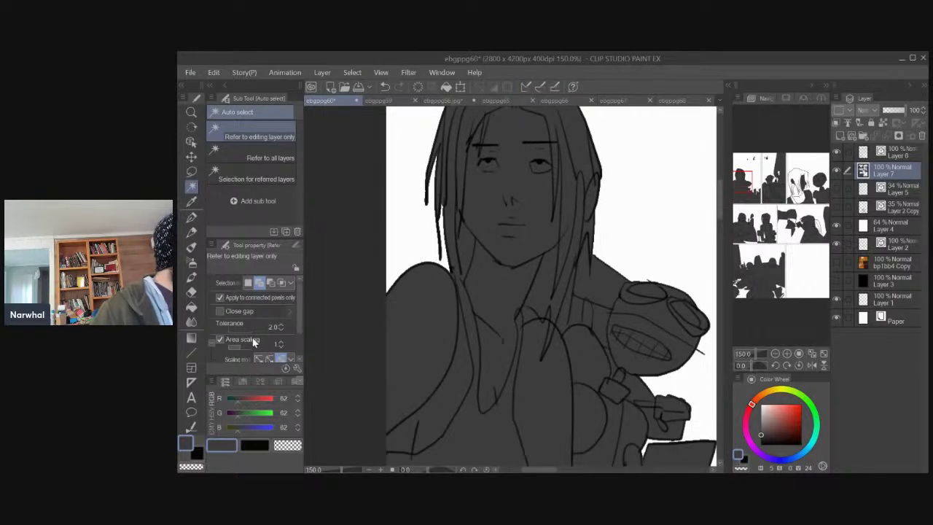
pyautogui.moveTo(438, 296)
pyautogui.mouseDown()
pyautogui.moveTo(401, 294)
pyautogui.moveTo(388, 306)
pyautogui.mouseUp()
pyautogui.hscroll(1, 459, 284)
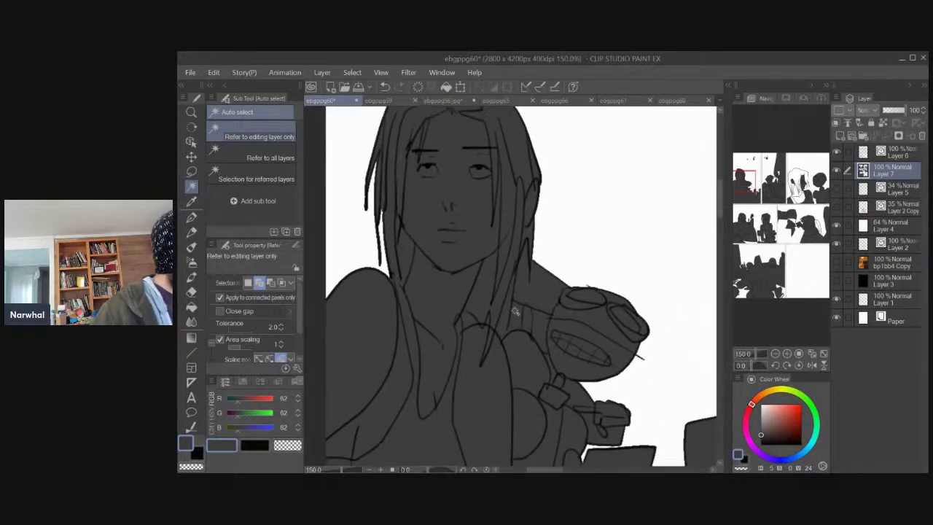
pyautogui.press('e')
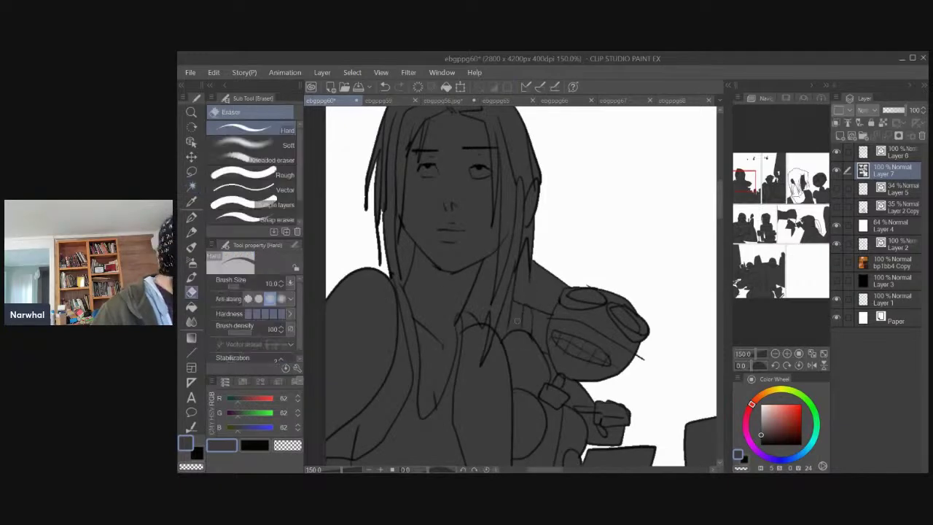
pyautogui.press('w')
pyautogui.click(512, 307)
pyautogui.press('Delete')
pyautogui.hotkey('ctrl', 'd')
pyautogui.click(535, 318)
pyautogui.hotkey('ctrl', 'd')
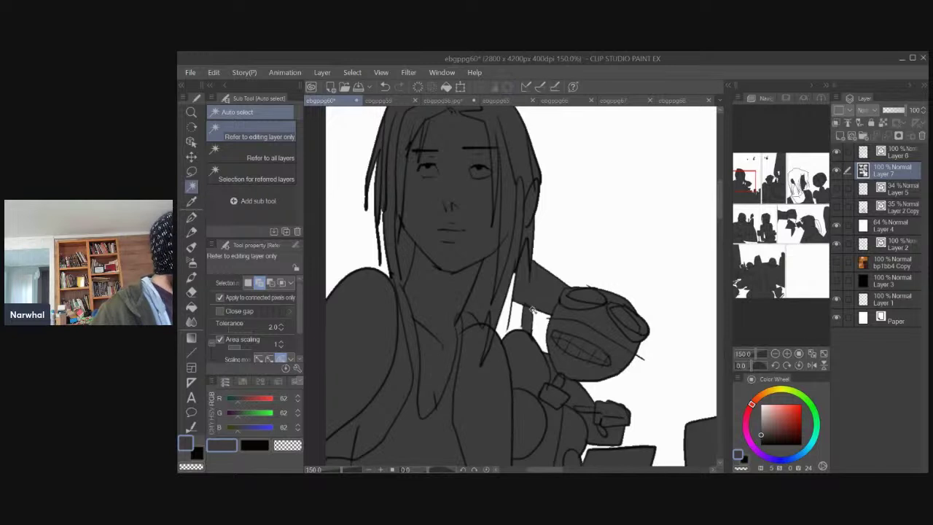
# Set the G-pen to size 15 and paint the upper part of the gap beside the woman's hair strand dark grey.
pyautogui.press('p')
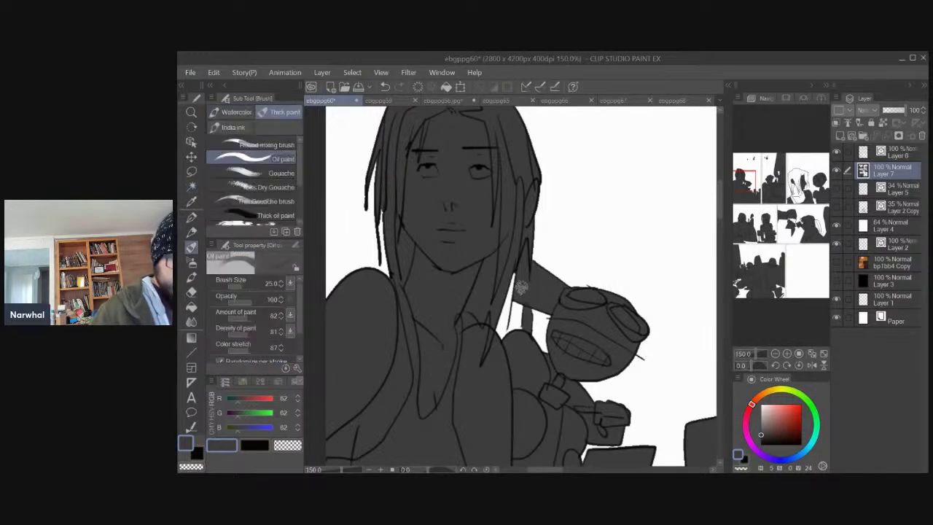
pyautogui.press(']')
pyautogui.press(']')
pyautogui.press(']')
pyautogui.press(']')
pyautogui.press(']')
pyautogui.press(']')
pyautogui.press(']')
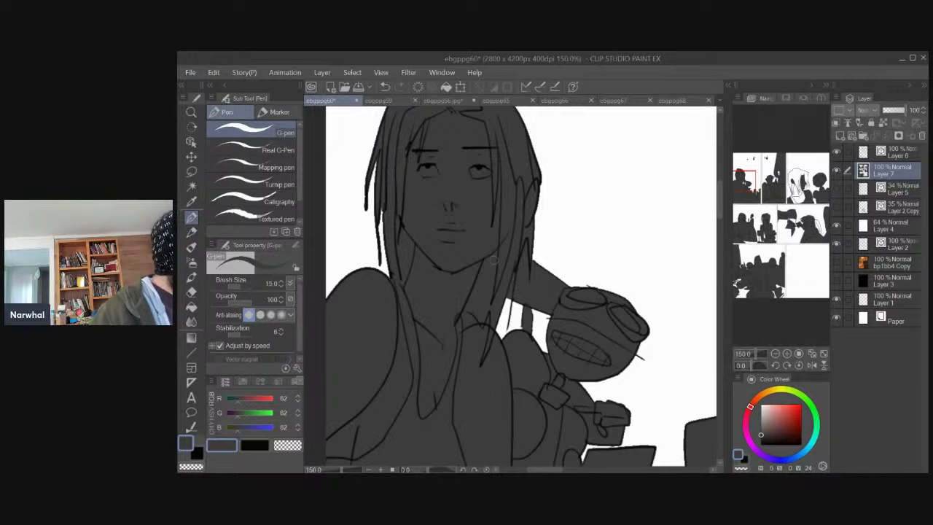
pyautogui.scroll(-2, 494, 259)
pyautogui.moveTo(362, 346); pyautogui.dragTo(329, 202)
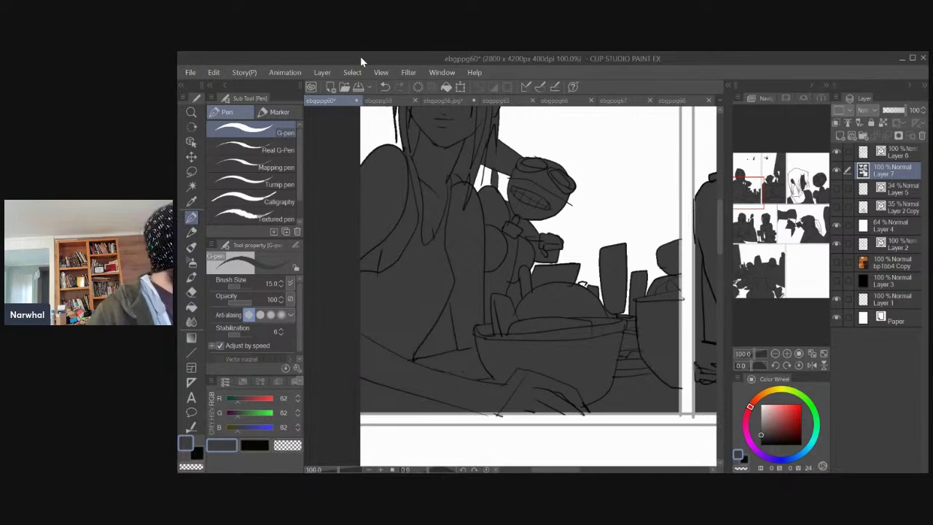
pyautogui.press('e')
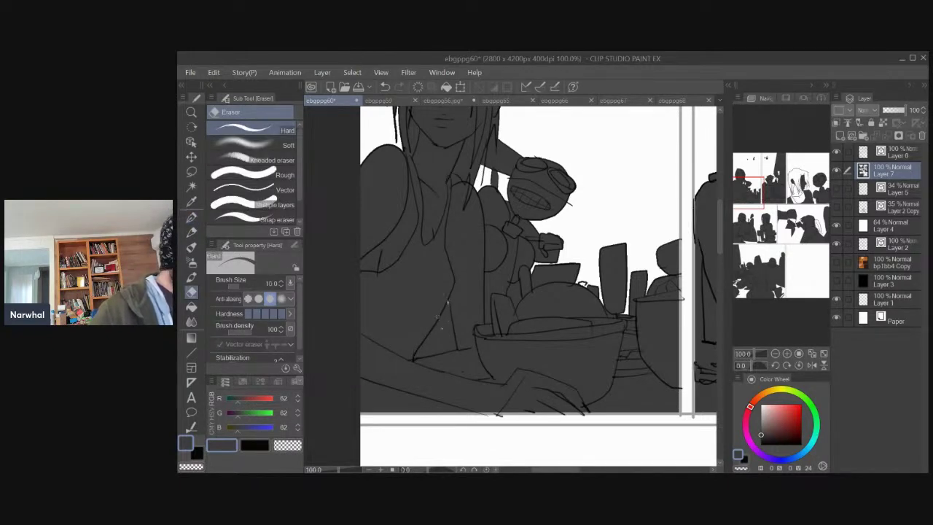
pyautogui.press('w')
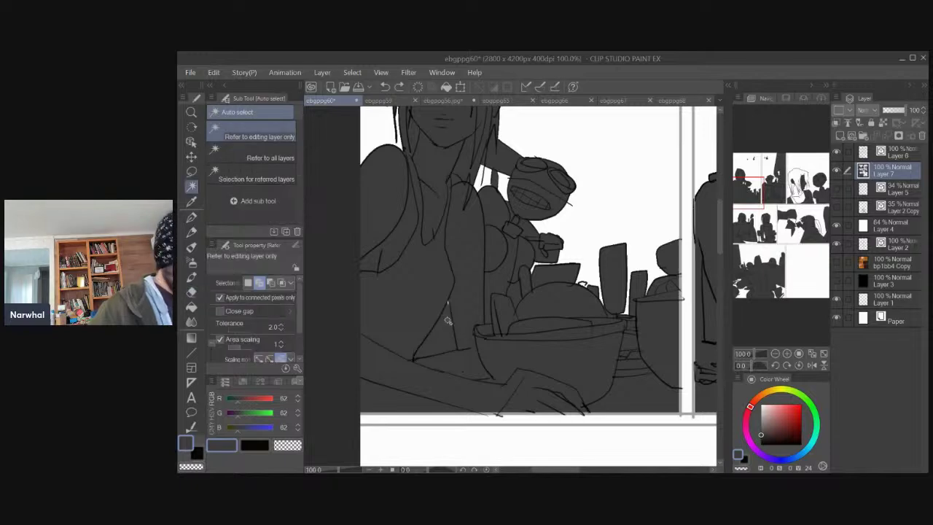
pyautogui.click(441, 318)
pyautogui.hotkey('ctrl', 'd')
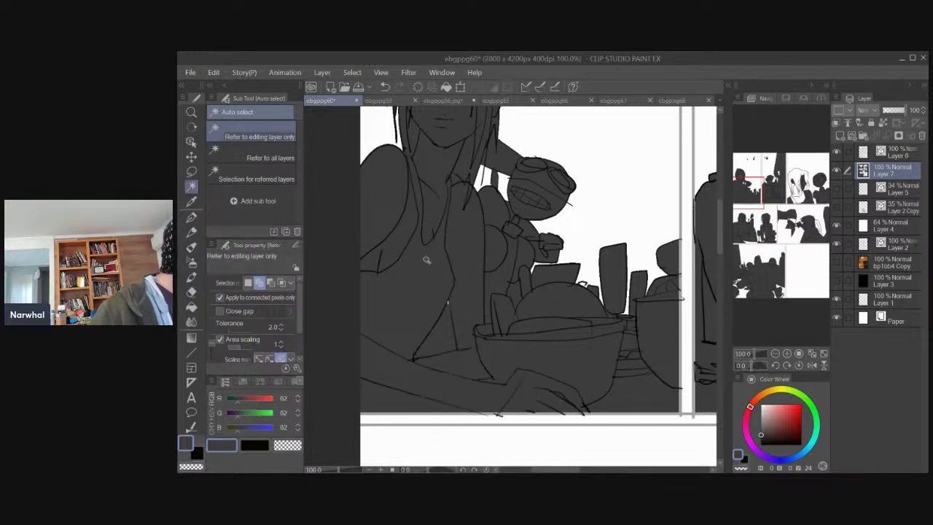
# Erase the dark grey from the triangular gap beside the woman's torso above her forearm, and switch back to the G-pen.
pyautogui.hotkey('ctrl', '=')
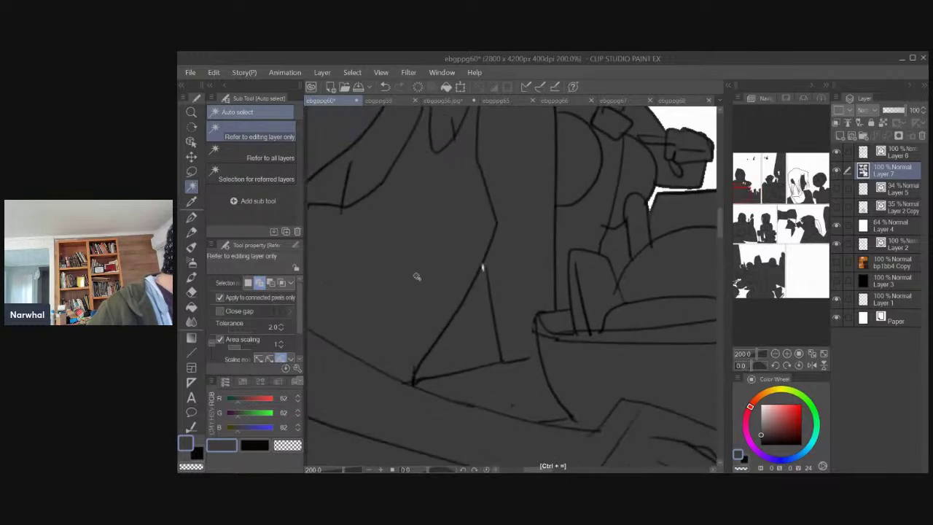
pyautogui.press('e')
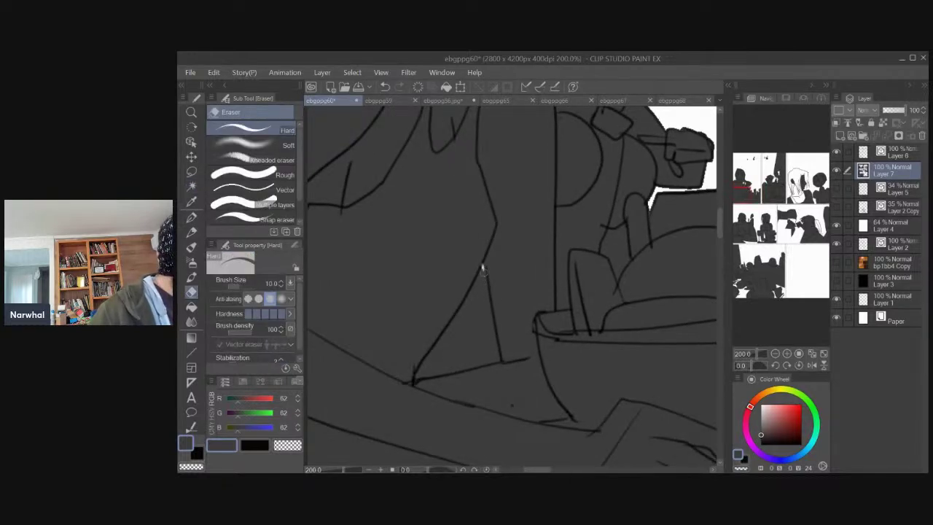
pyautogui.press('w')
pyautogui.click(472, 304)
pyautogui.press('Delete')
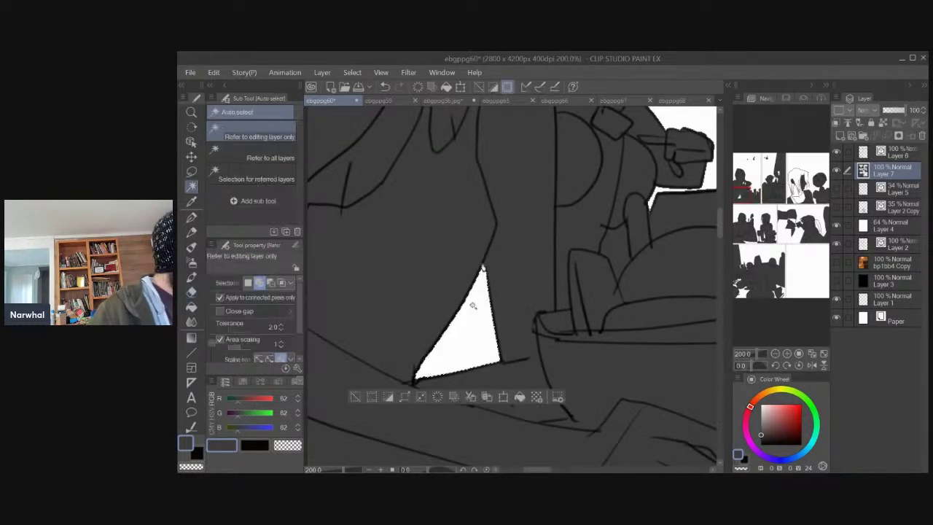
pyautogui.hotkey('ctrl', 'd')
pyautogui.hotkey('ctrl', '-')
pyautogui.hotkey('ctrl', '-')
pyautogui.hotkey('ctrl', '-')
pyautogui.hotkey('ctrl', 'z')
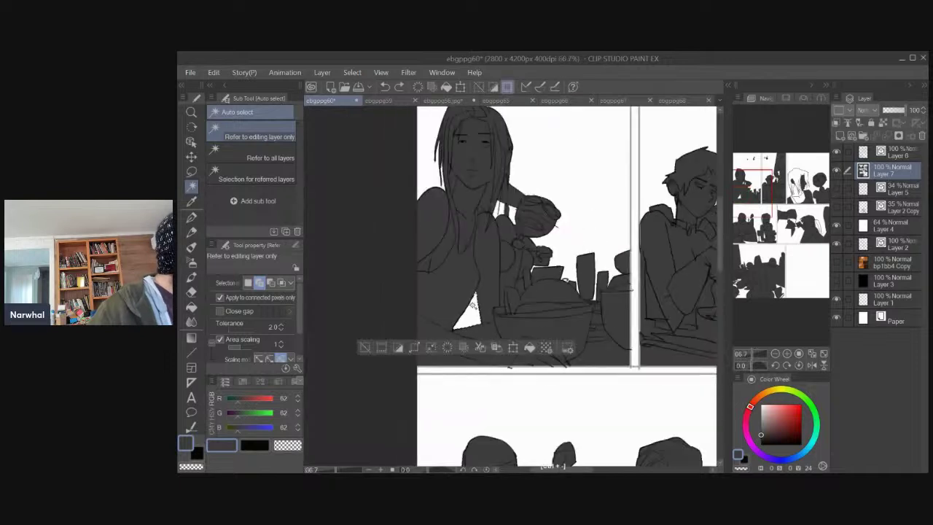
pyautogui.press('b')
pyautogui.press('p')
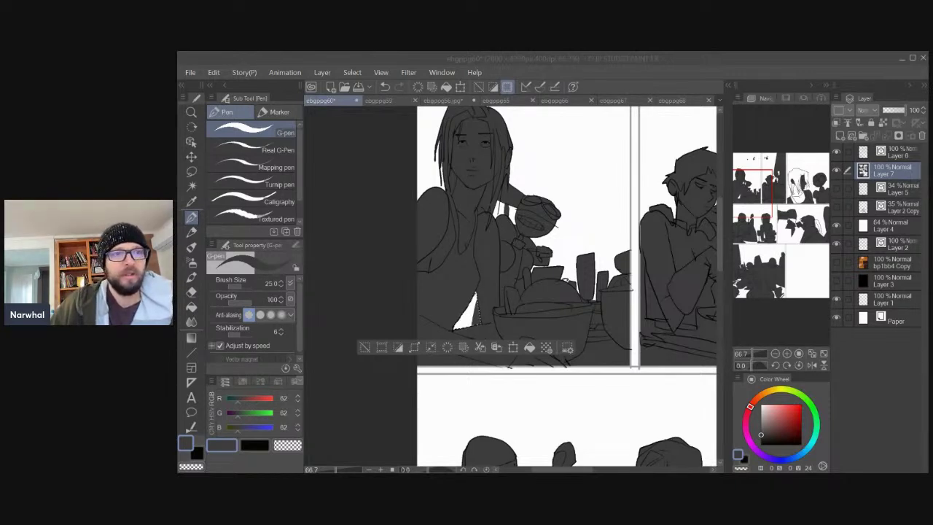
# Switch to the browser showing the Hotel Story campaign on Indiegogo, replay its trailer and pause it.
pyautogui.moveTo(177, 102); pyautogui.dragTo(487, 107)
pyautogui.click(883, 95)
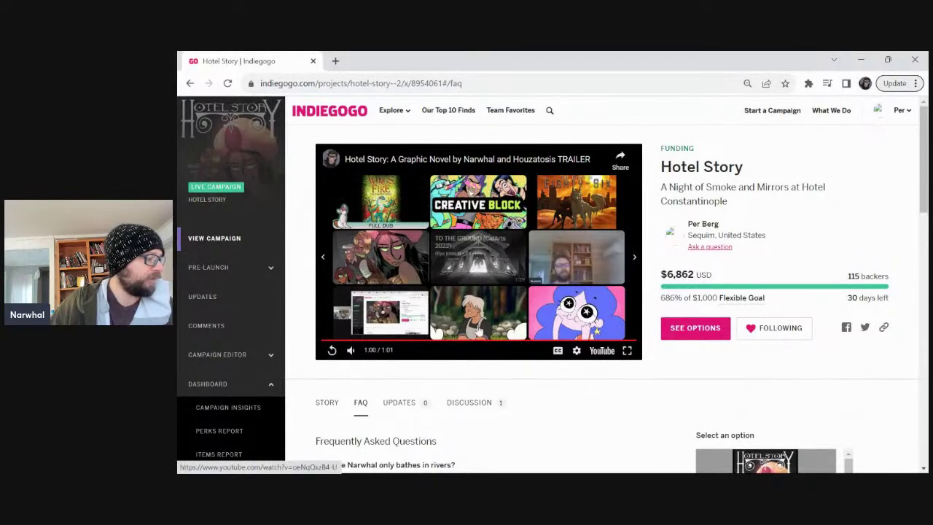
pyautogui.click(332, 350)
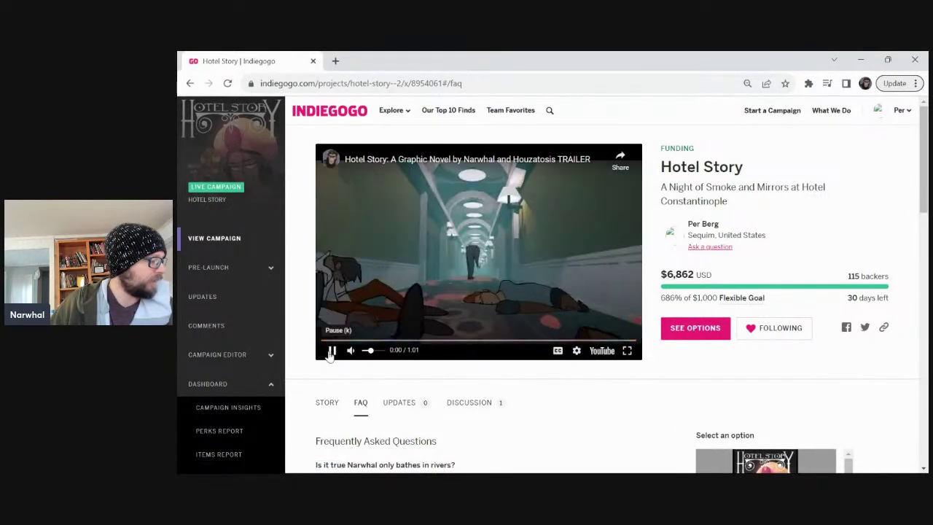
pyautogui.click(331, 351)
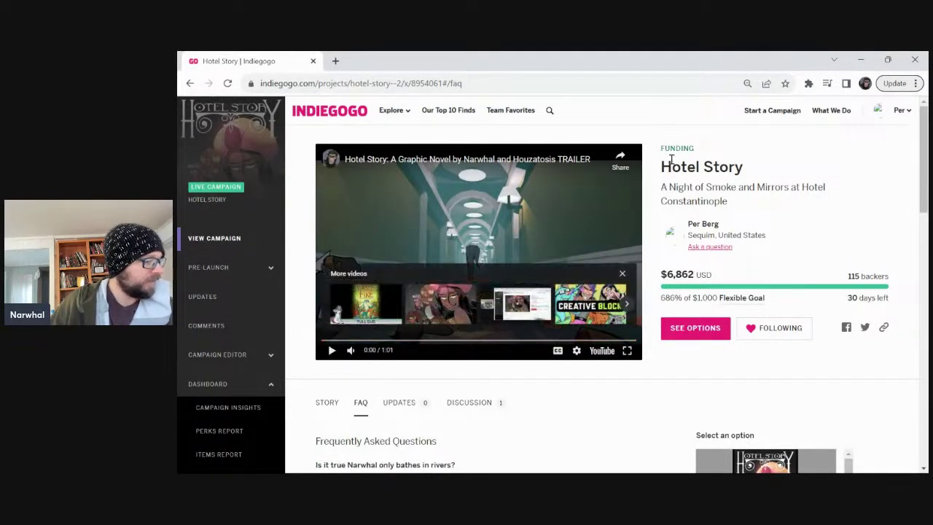
# Reload the Hotel Story campaign page and return to the comic page in Clip Studio Paint.
pyautogui.click(462, 84)
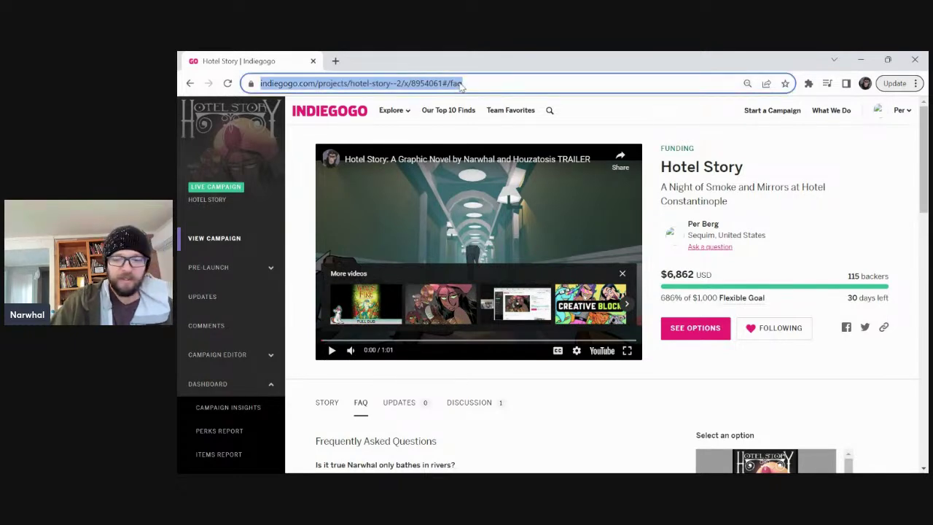
pyautogui.press('Return')
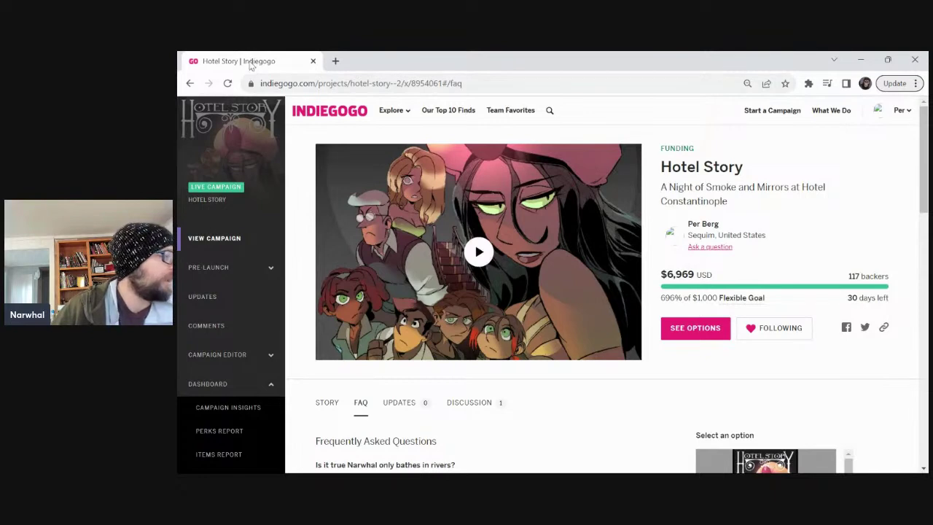
pyautogui.moveTo(252, 62)
pyautogui.mouseDown()
pyautogui.moveTo(227, 74)
pyautogui.moveTo(178, 160)
pyautogui.moveTo(177, 226)
pyautogui.mouseUp()
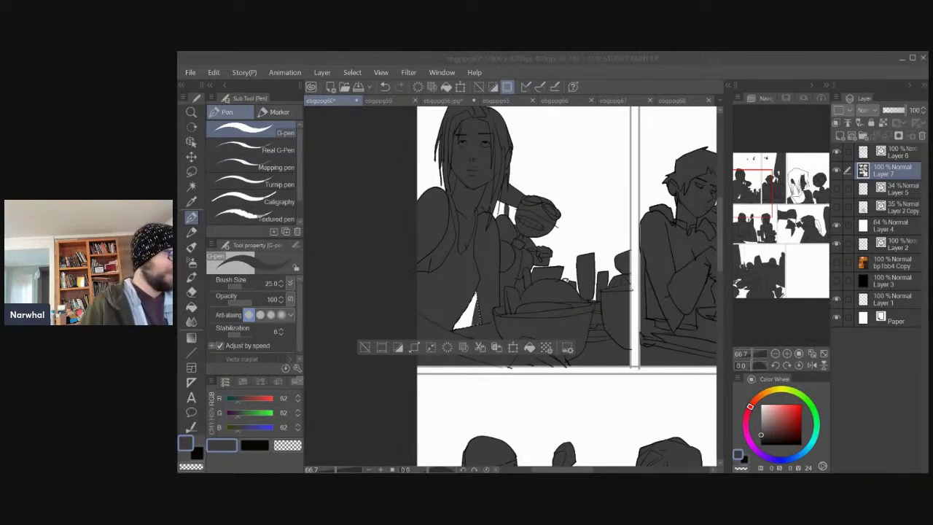
pyautogui.click(415, 62)
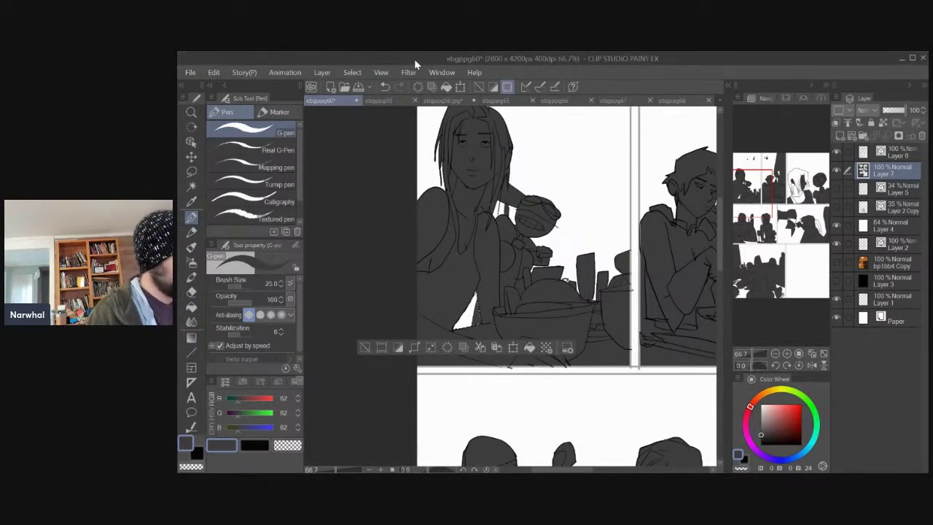
# Clear the selection and, on Layer 6, draw a short black closing line at the woman's elbow beside the bowl.
pyautogui.hotkey('ctrl', 'd')
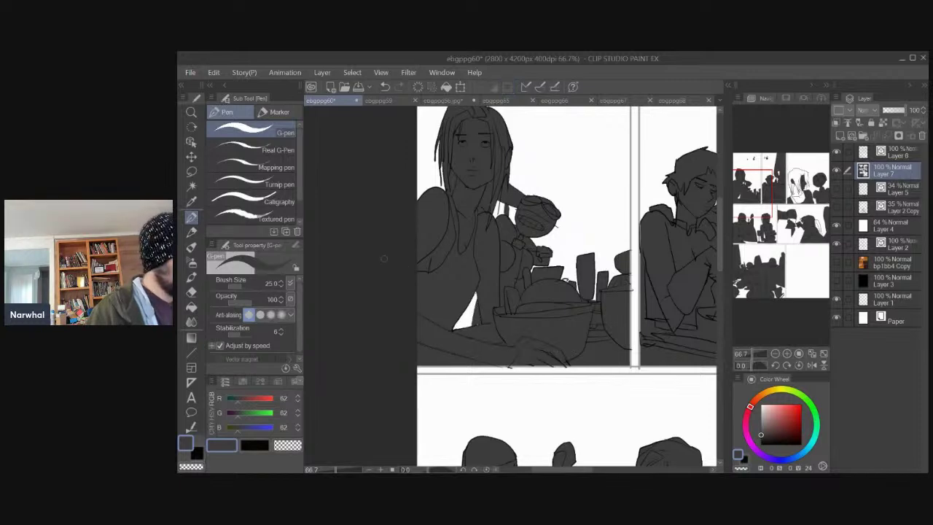
pyautogui.press('b')
pyautogui.press('b')
pyautogui.press('b')
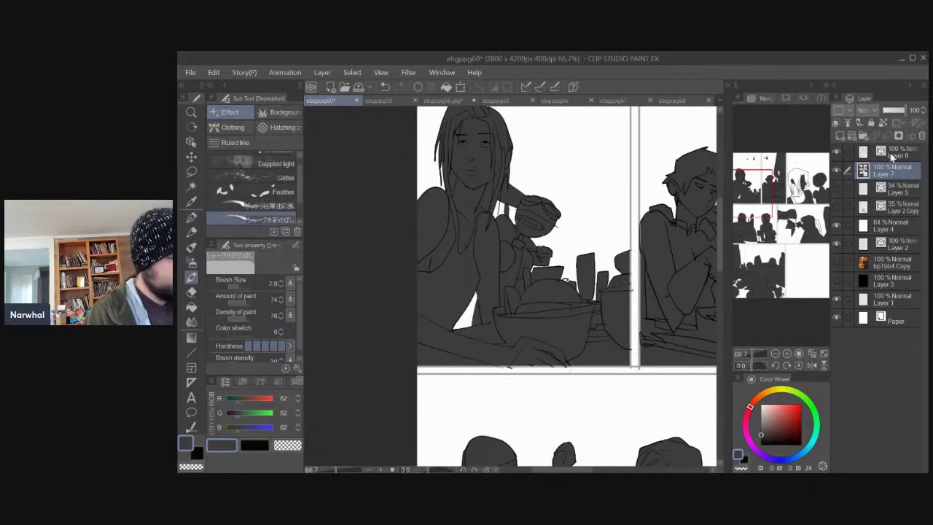
pyautogui.click(896, 160)
pyautogui.moveTo(774, 421); pyautogui.dragTo(761, 444)
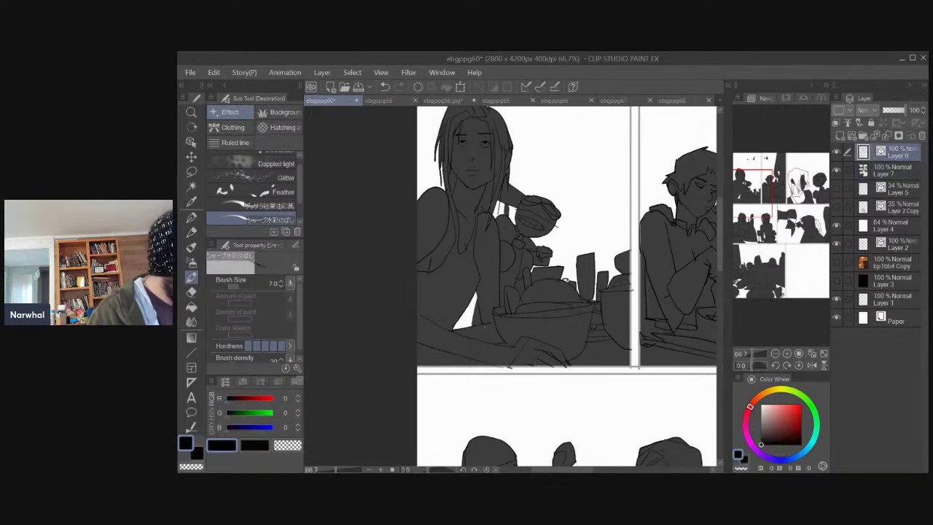
pyautogui.moveTo(486, 330); pyautogui.dragTo(498, 332)
pyautogui.hotkey('ctrl', 'z')
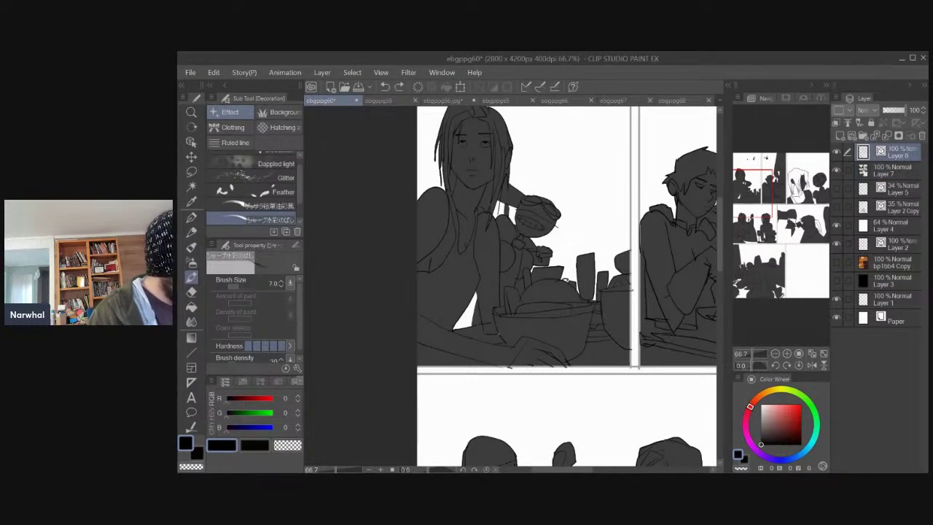
pyautogui.hotkey('ctrl', 'y')
# Remove the dark grey on Layer 7 above and below the woman's resting forearm and around the bases of the bowls, leaving nothing selected.
pyautogui.press('e')
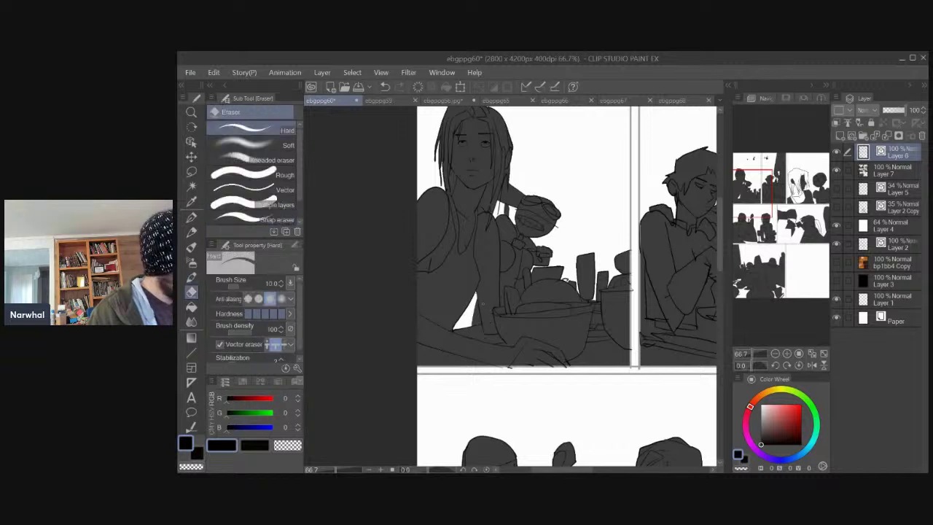
pyautogui.press('w')
pyautogui.click(465, 326)
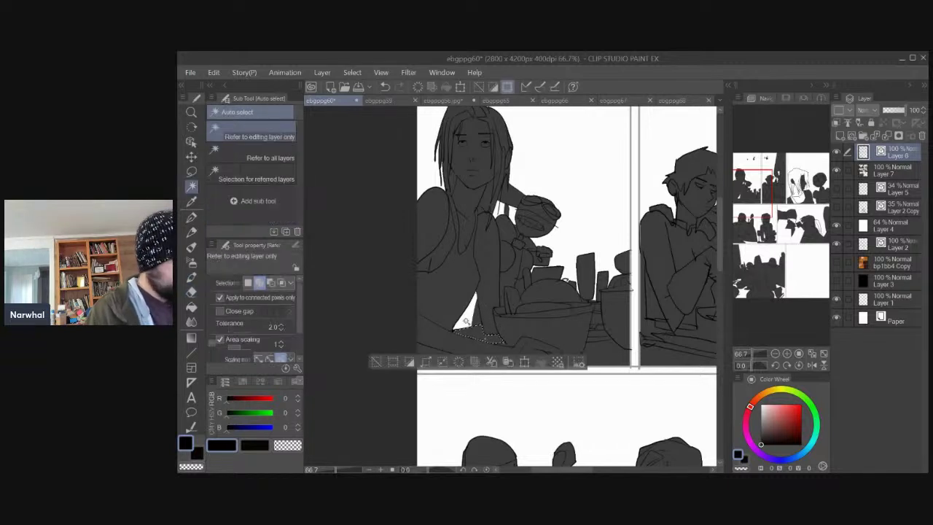
pyautogui.click(864, 170)
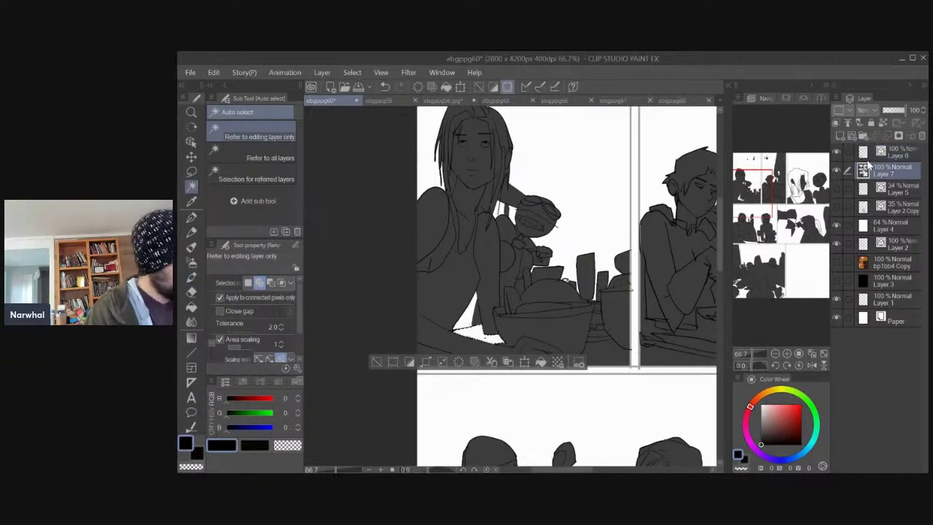
pyautogui.click(425, 348)
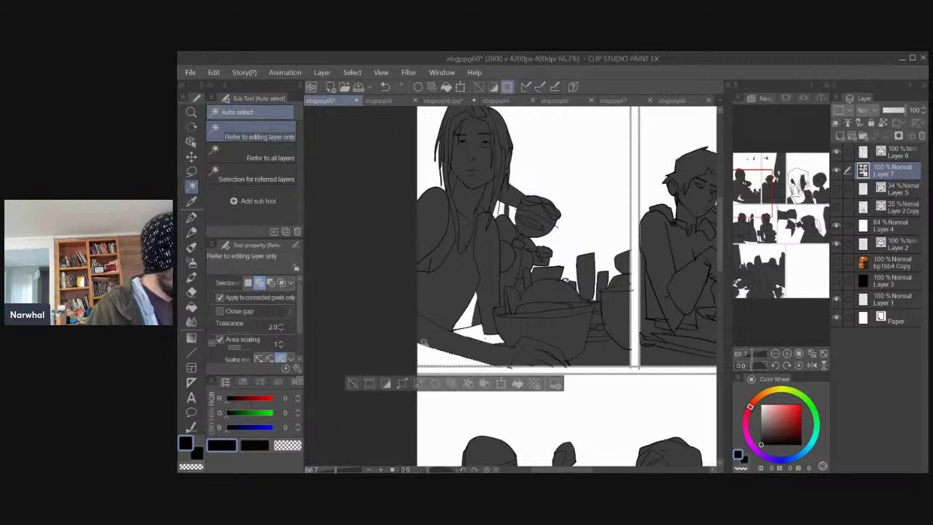
pyautogui.click(592, 320)
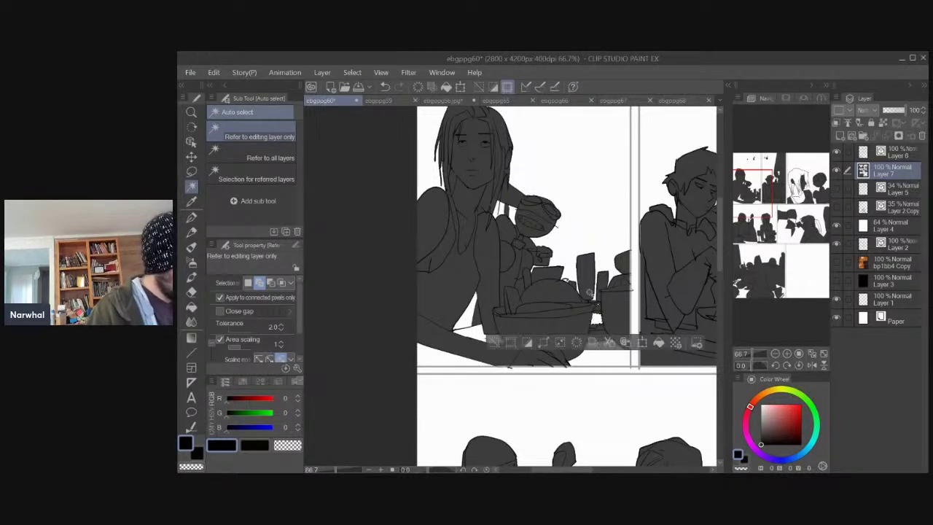
pyautogui.hotkey('ctrl', 'd')
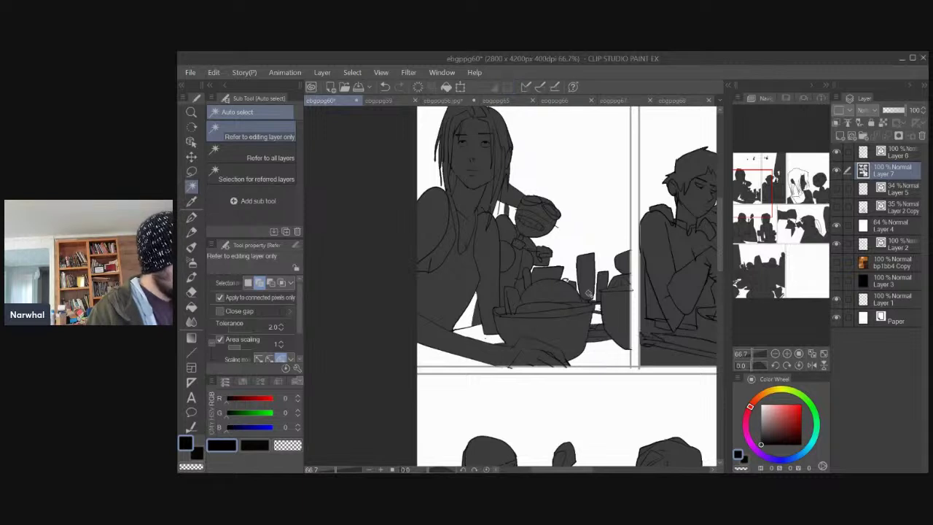
# Remove the dark grey from the small gap behind the woman's bowl and the gap beneath the boy's chin, then deselect.
pyautogui.moveTo(395, 279); pyautogui.dragTo(333, 286)
pyautogui.click(458, 291)
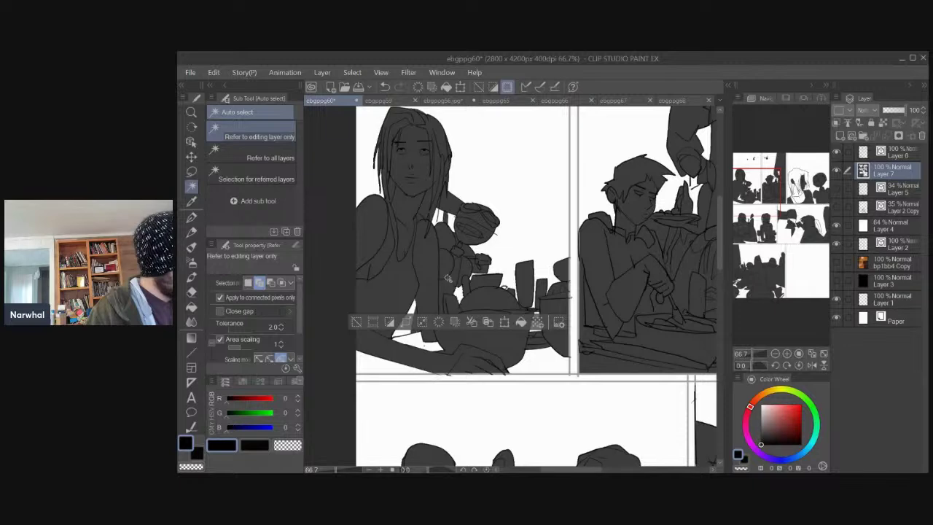
pyautogui.moveTo(554, 240); pyautogui.dragTo(394, 293)
pyautogui.click(512, 256)
pyautogui.hotkey('ctrl', 'd')
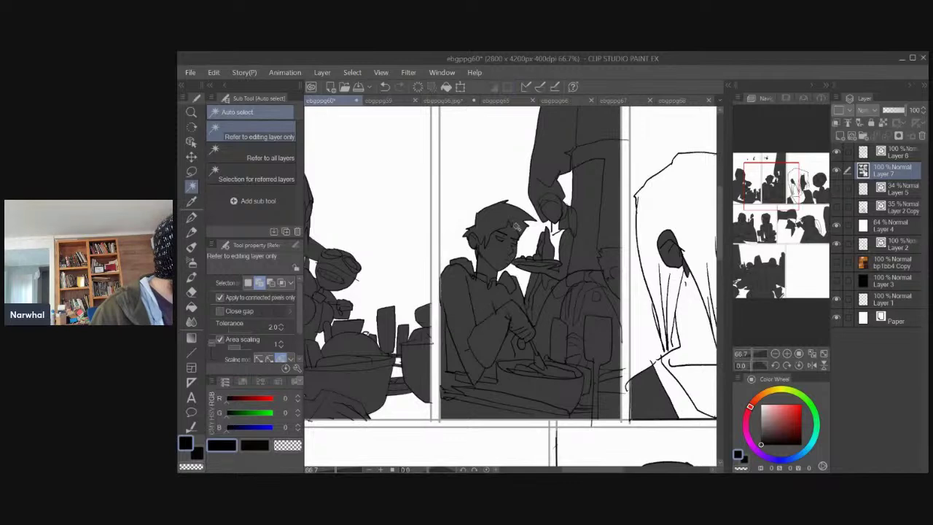
# Fill the white gap between the raised plate and the standing figure with dark grey sampled from the silhouette, then deselect.
pyautogui.press('p')
pyautogui.press('p')
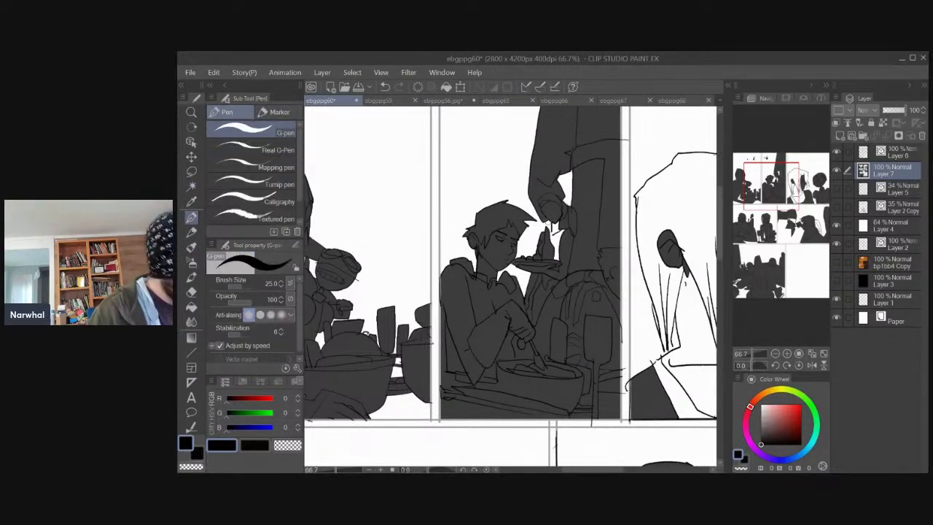
pyautogui.press('w')
pyautogui.click(551, 230)
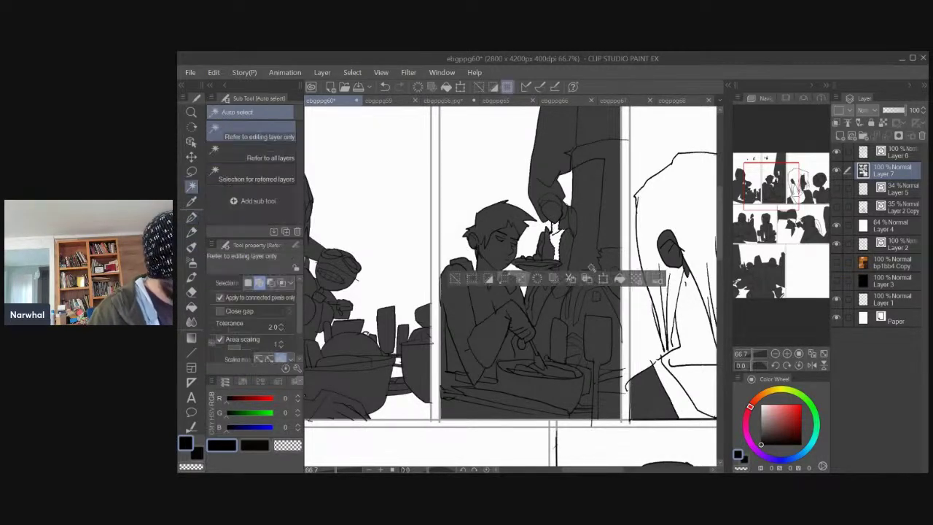
pyautogui.click(619, 279)
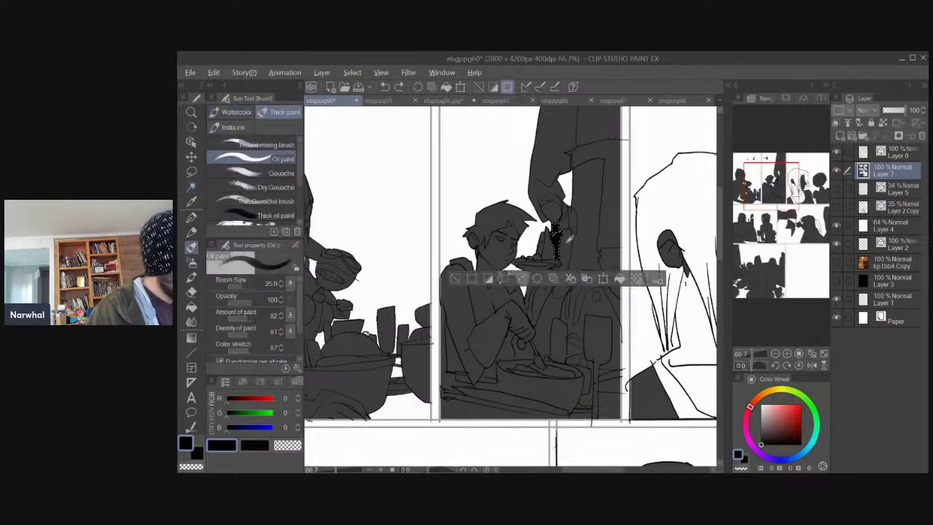
pyautogui.keyDown('alt'); pyautogui.click(571, 239); pyautogui.keyUp('alt')
pyautogui.hotkey('alt', 'Delete')
pyautogui.hotkey('ctrl', 'd')
# Remove the dark grey between the boy's back and the panel border, including the gap below his elbow, and deselect.
pyautogui.moveTo(463, 253); pyautogui.dragTo(475, 235)
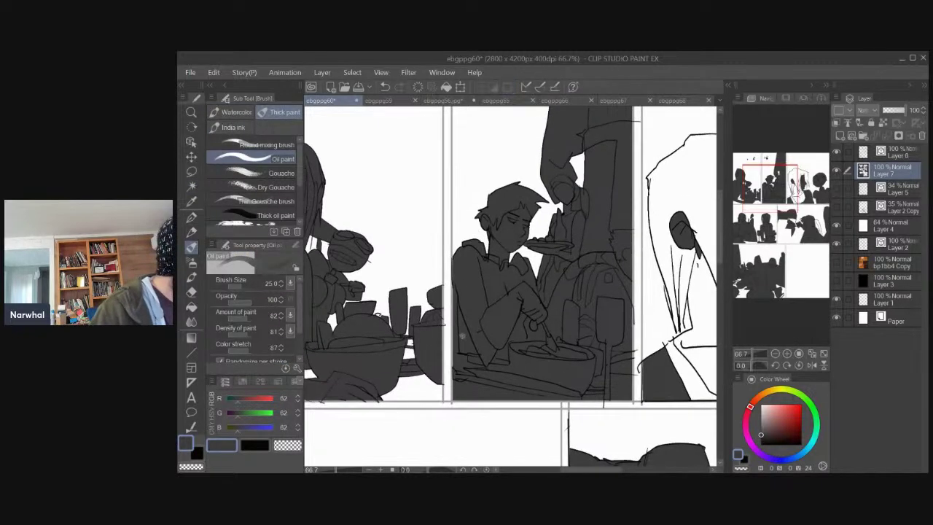
pyautogui.press('w')
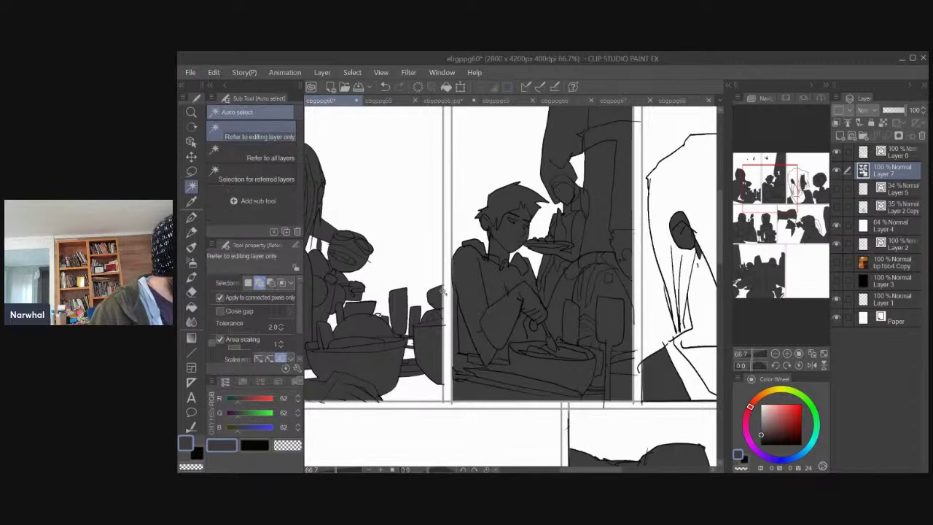
pyautogui.scroll(3, 442, 291)
pyautogui.press('p')
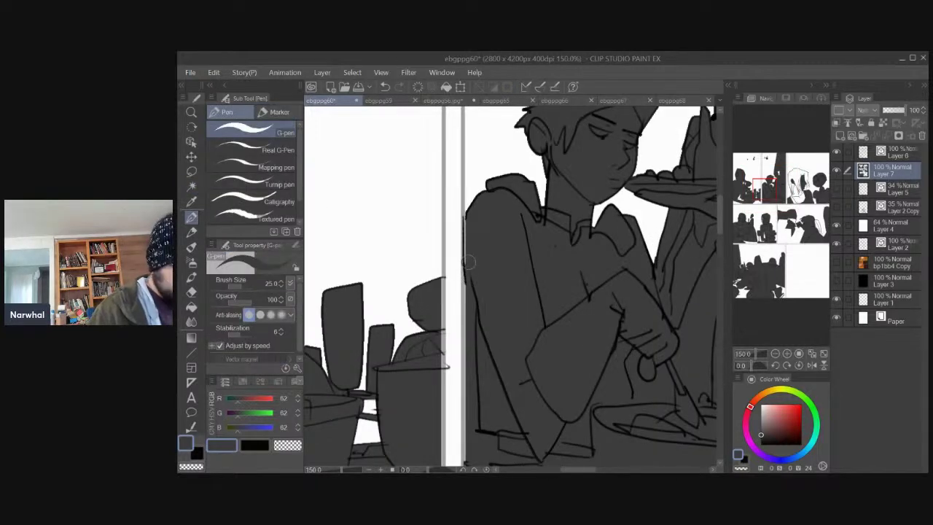
pyautogui.press('e')
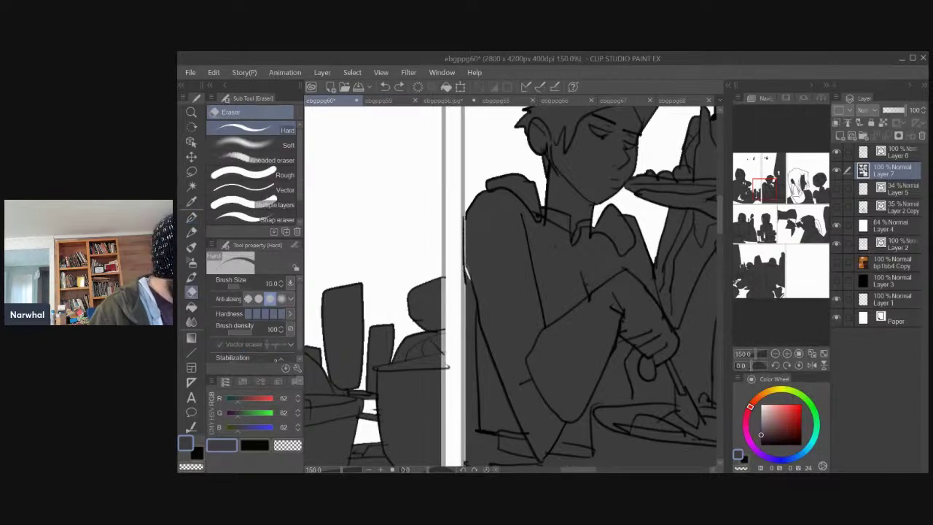
pyautogui.press('w')
pyautogui.click(471, 299)
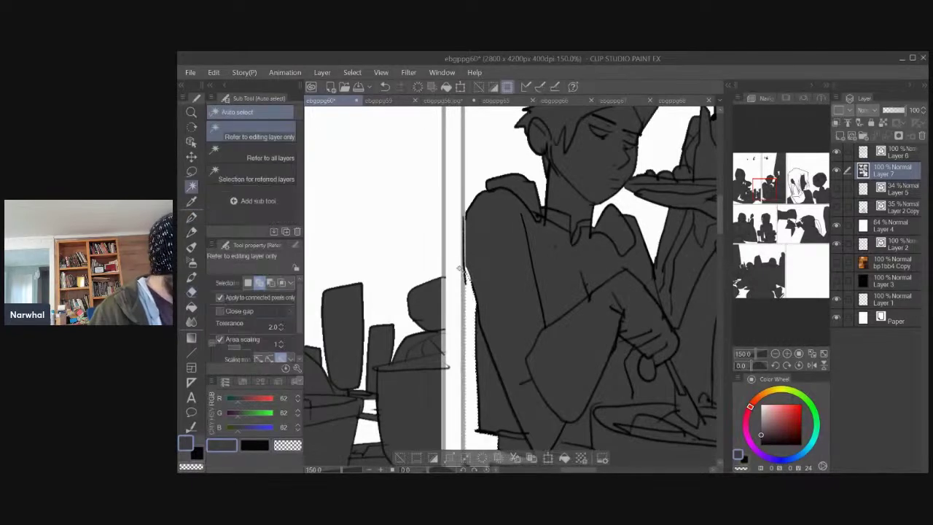
pyautogui.scroll(-1, 455, 261)
pyautogui.hotkey('ctrl', 'd')
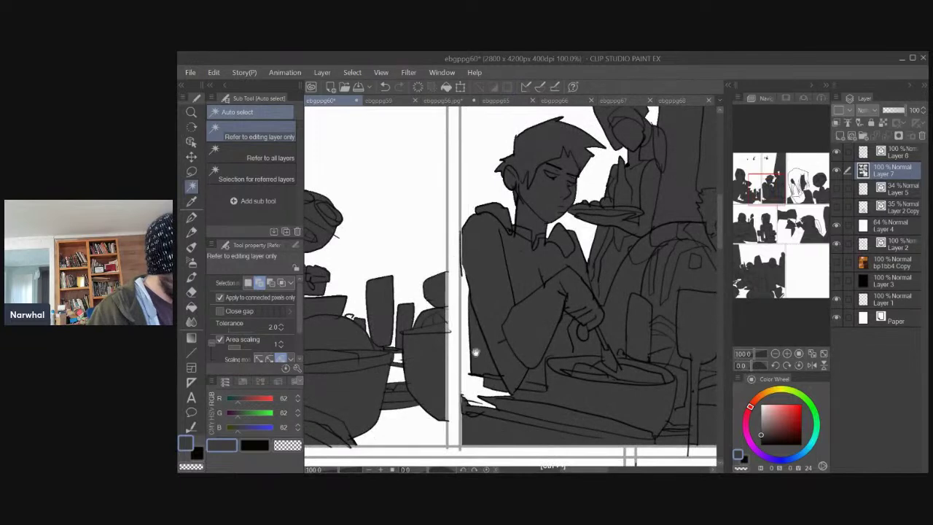
pyautogui.moveTo(472, 346); pyautogui.dragTo(447, 286)
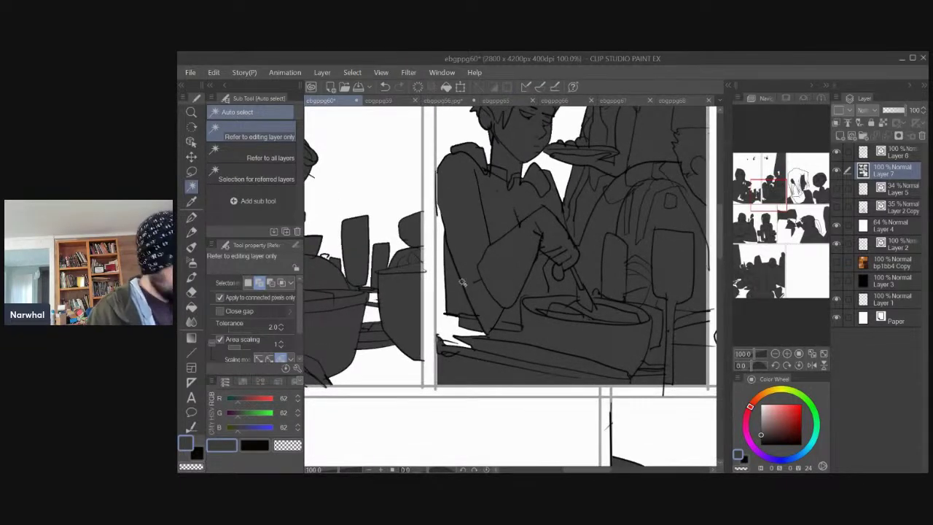
pyautogui.hscroll(2, 464, 281)
pyautogui.click(605, 361)
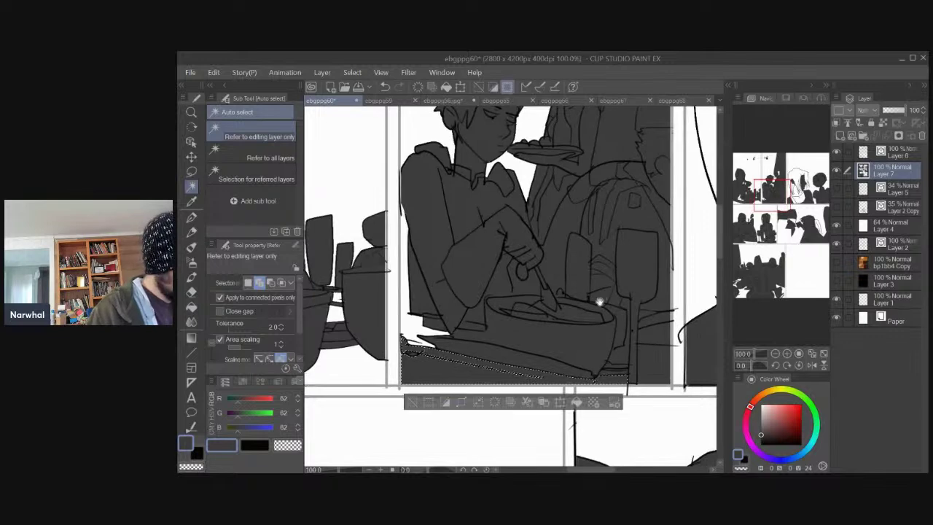
pyautogui.moveTo(593, 300); pyautogui.dragTo(551, 298)
pyautogui.hotkey('ctrl', 'd')
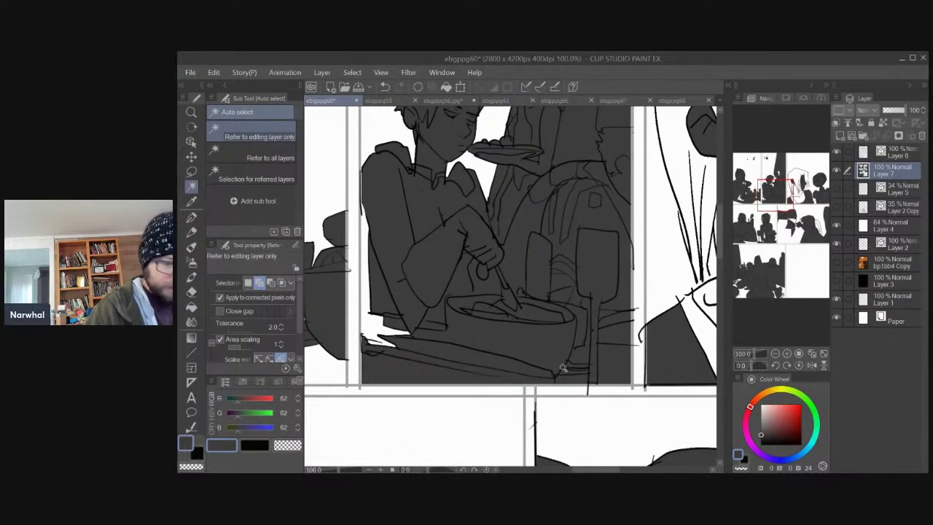
# Separate and remove the dark grey beneath the pot's right edge and below the counter line right of the spatula handle.
pyautogui.press('e')
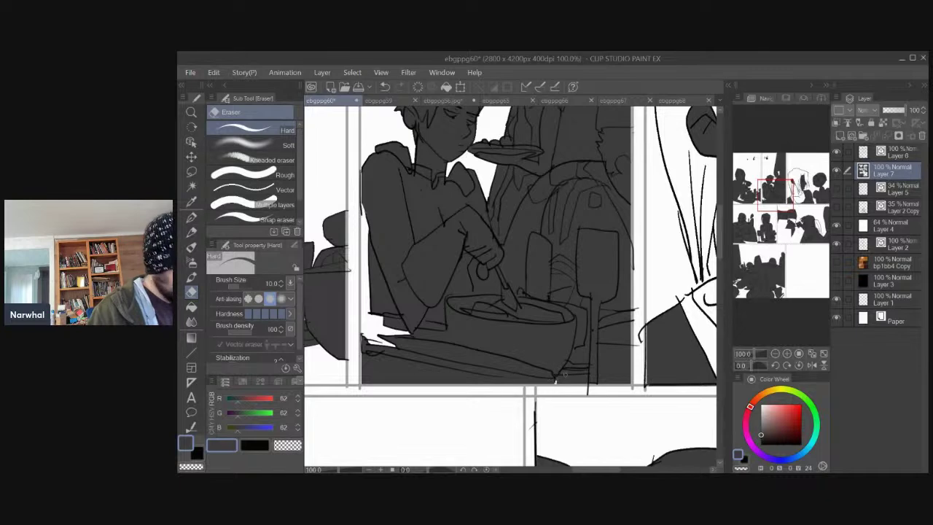
pyautogui.press('w')
pyautogui.click(562, 378)
pyautogui.press('Delete')
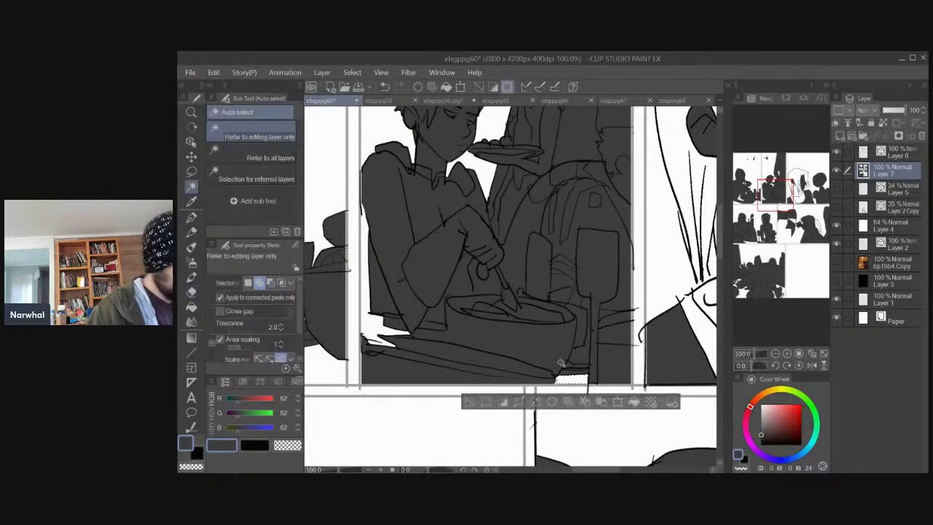
pyautogui.click(607, 360)
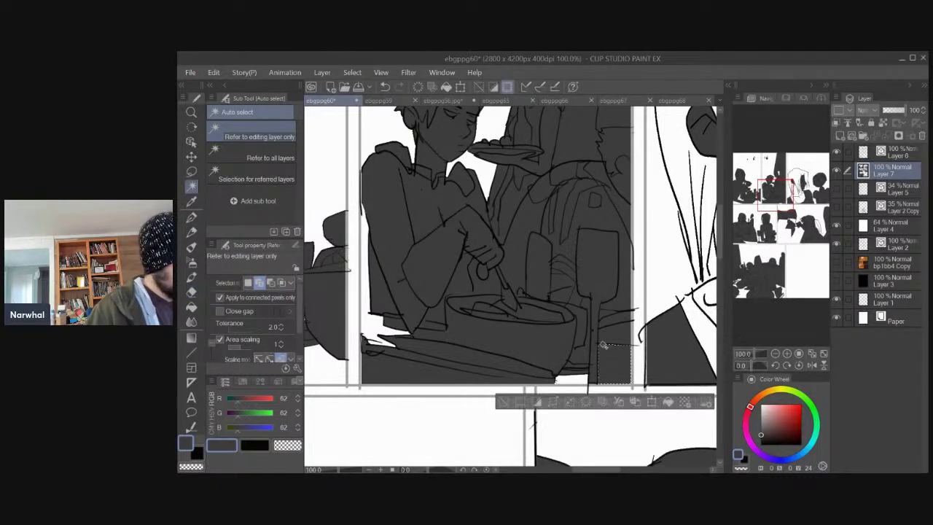
pyautogui.press('Delete')
pyautogui.hotkey('ctrl', 'd')
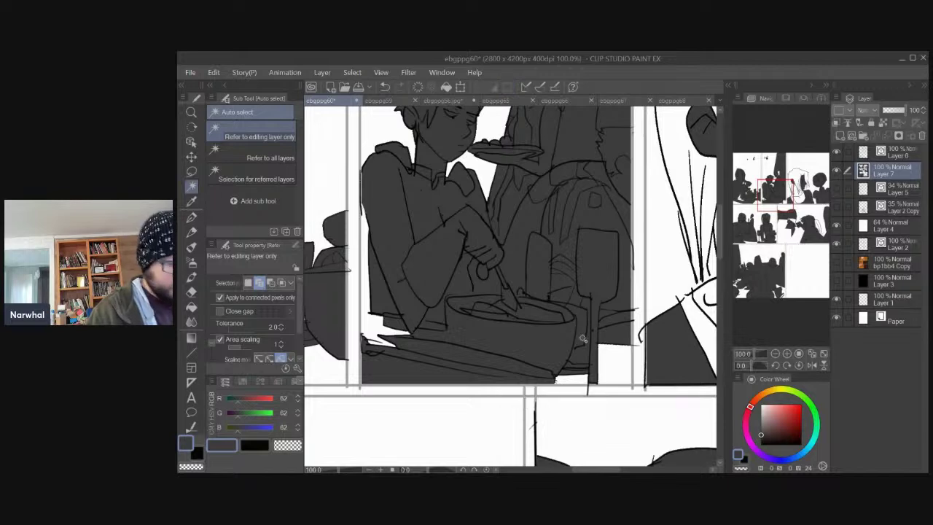
# Remove the dark grey from the narrow strip between the boy's cooking pot and the spatula handle, then deselect.
pyautogui.press('e')
pyautogui.press('w')
pyautogui.click(576, 348)
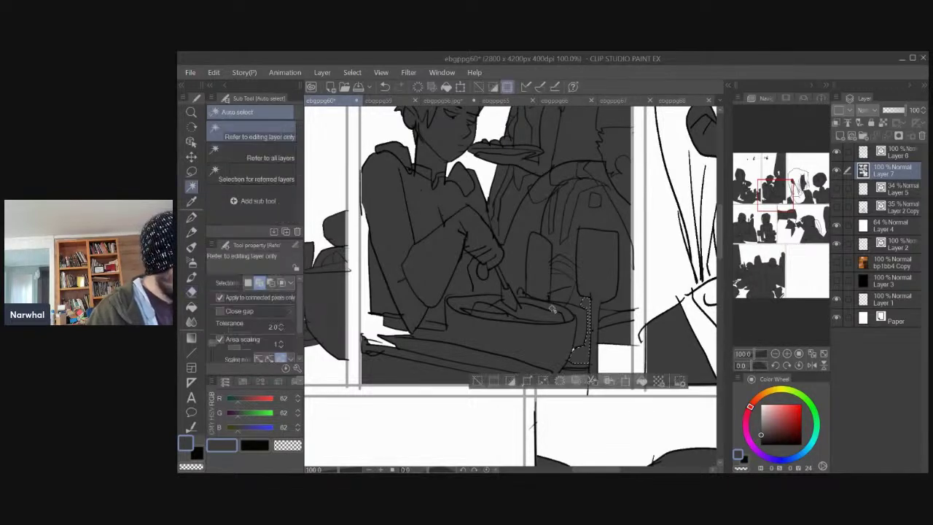
pyautogui.press('Delete')
pyautogui.moveTo(412, 240); pyautogui.dragTo(444, 342)
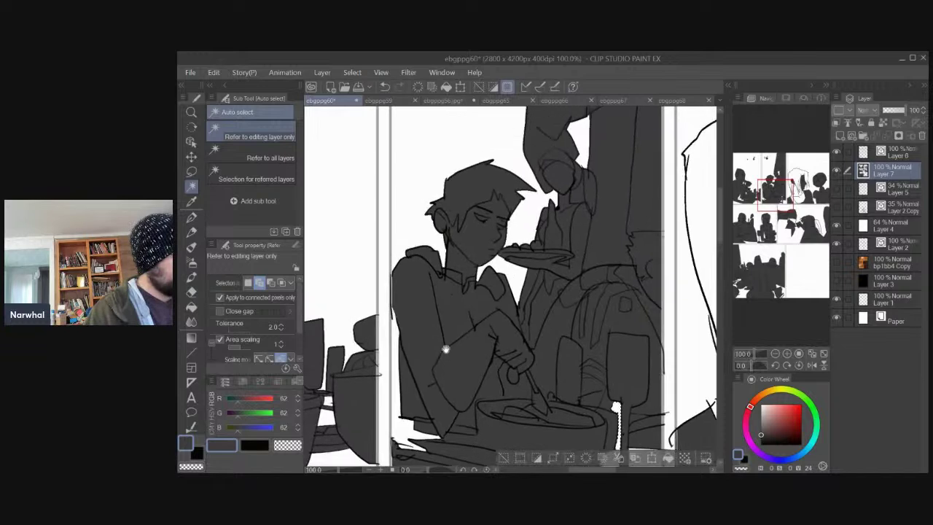
pyautogui.hotkey('ctrl', 'd')
# Restore the strip selection beside the pot, paint its upper part dark grey with an enlarged G-pen, and deselect.
pyautogui.moveTo(439, 288); pyautogui.dragTo(410, 243)
pyautogui.hotkey('ctrl', 'z')
pyautogui.press('b')
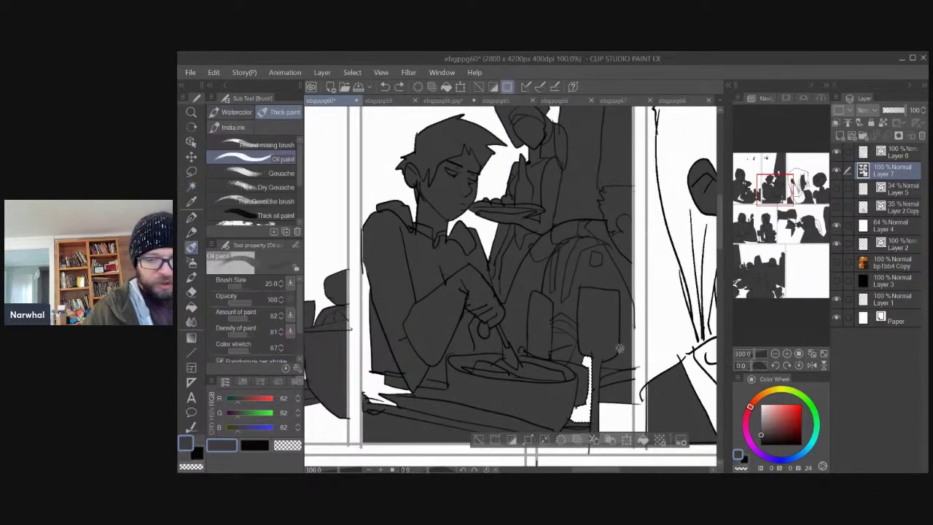
pyautogui.press('p')
pyautogui.press(']')
pyautogui.press(']')
pyautogui.press(']')
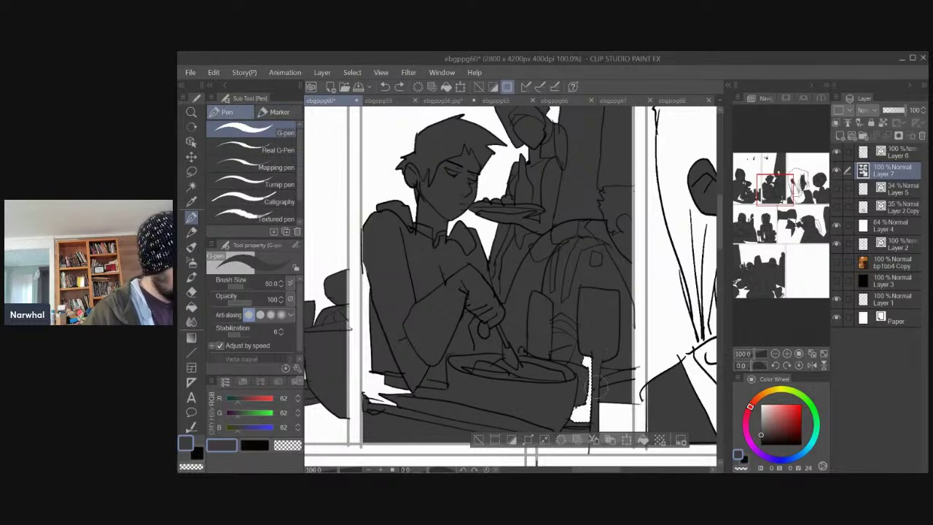
pyautogui.moveTo(593, 388); pyautogui.dragTo(582, 365)
pyautogui.hotkey('ctrl', 'd')
# Activate Layer 6, choose the size 7 decoration brush with black for the line art around the pot, and undo the trial strokes.
pyautogui.moveTo(447, 322); pyautogui.dragTo(459, 279)
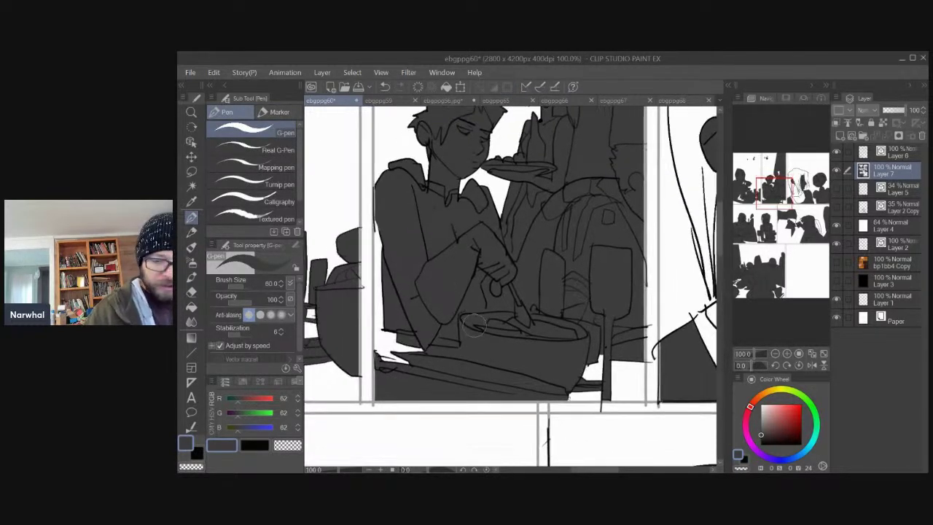
pyautogui.press('p')
pyautogui.hotkey('alt', ']')
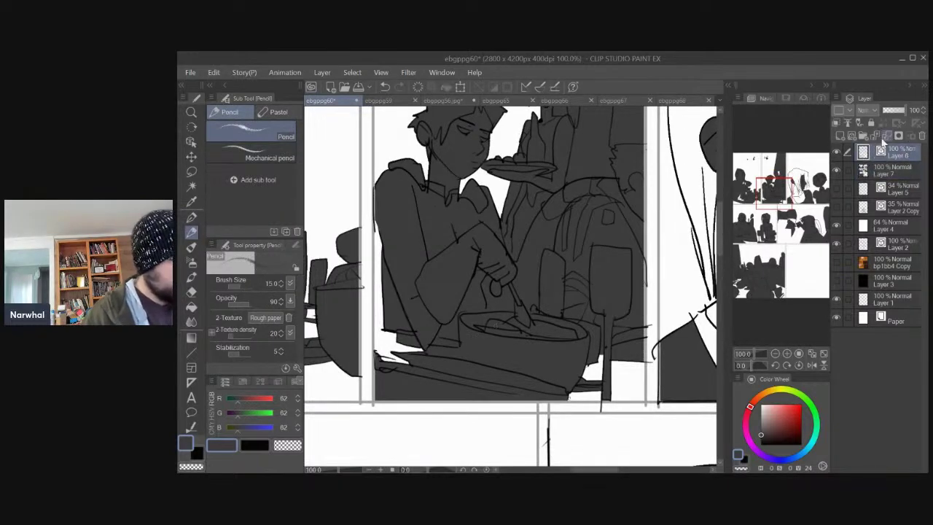
pyautogui.press('[')
pyautogui.press('[')
pyautogui.press('[')
pyautogui.press('p')
pyautogui.press('p')
pyautogui.press('b')
pyautogui.press('b')
pyautogui.press('b')
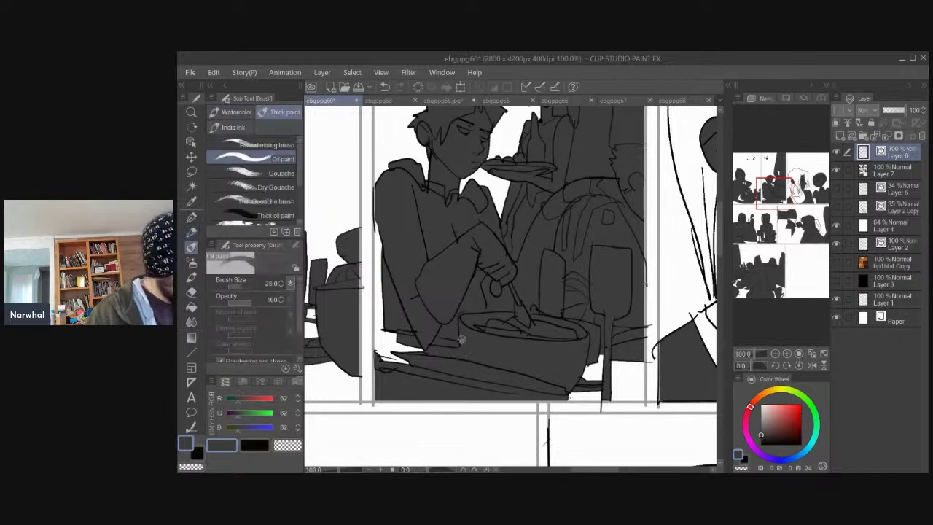
pyautogui.click(459, 346)
pyautogui.hotkey('ctrl', 'z')
pyautogui.click(761, 444)
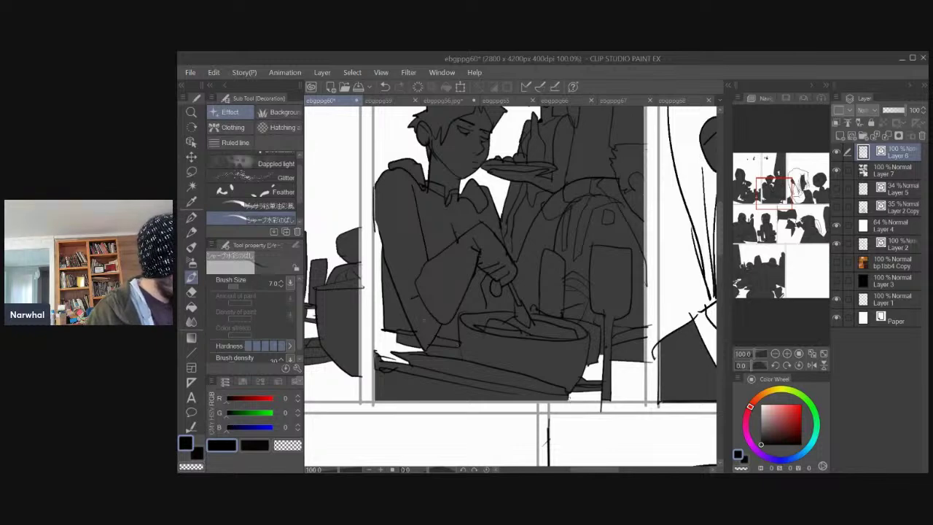
pyautogui.moveTo(486, 311); pyautogui.dragTo(497, 355)
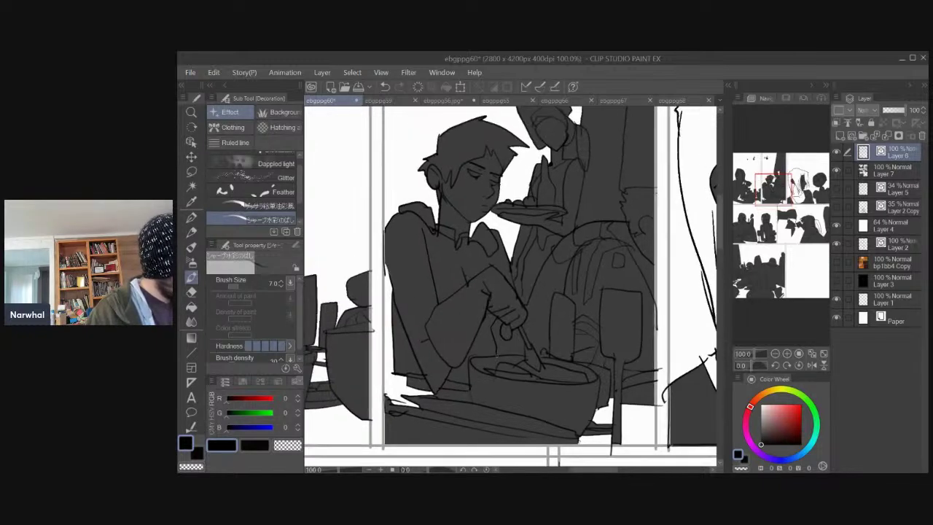
pyautogui.moveTo(460, 272); pyautogui.dragTo(442, 302)
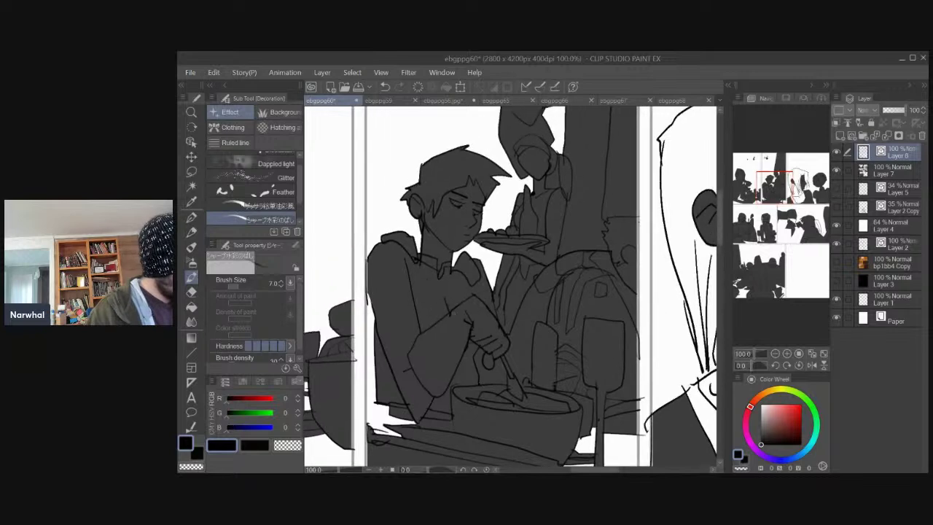
pyautogui.hotkey('ctrl', 'z')
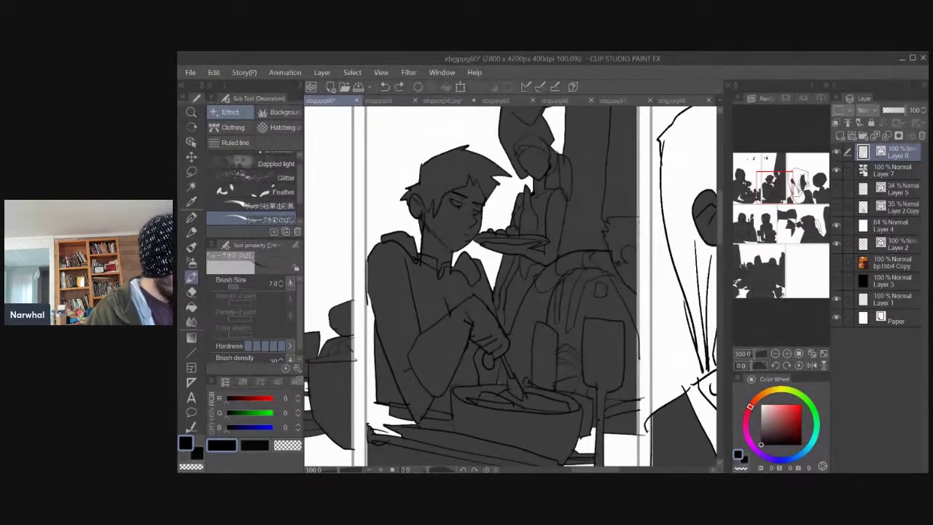
# Select the gap between the boy's stirring hand and the pot, remove its dark grey on Layer 7, and deselect.
pyautogui.press('w')
pyautogui.click(486, 361)
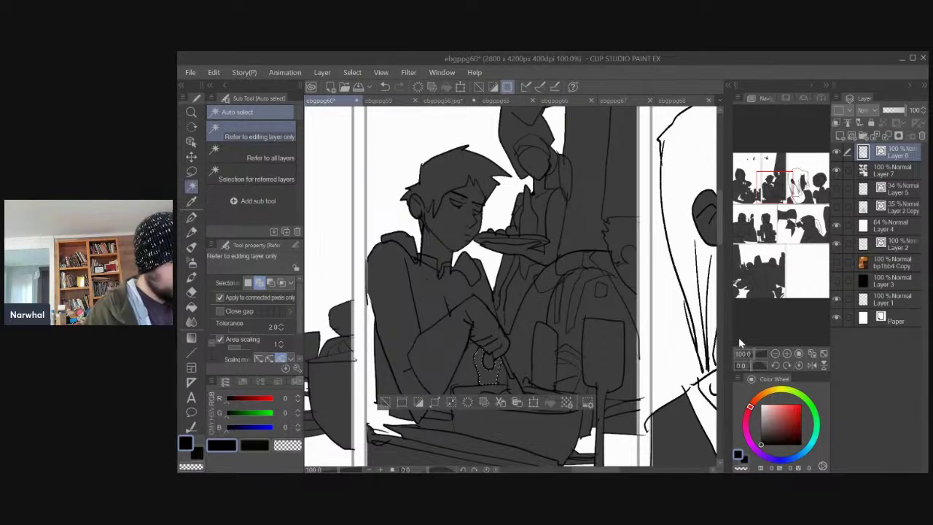
pyautogui.click(882, 174)
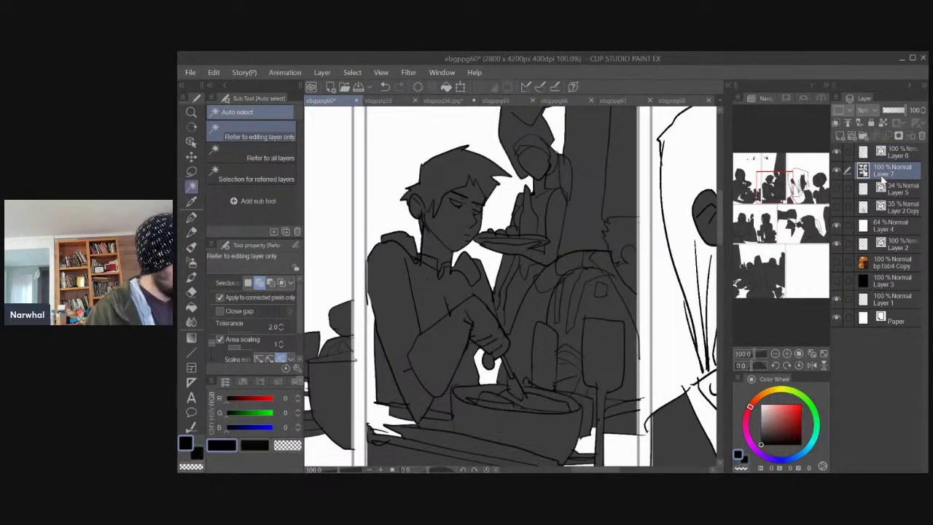
pyautogui.click(505, 279)
pyautogui.hotkey('ctrl', 'd')
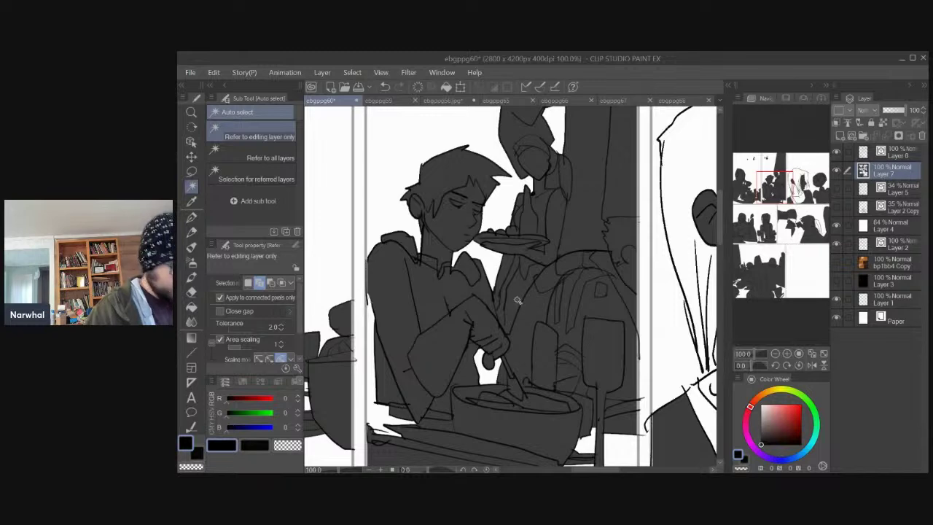
# Remove the dark grey from the narrow sliver between the boy's arm and the figure behind him, then deselect.
pyautogui.press('e')
pyautogui.press('w')
pyautogui.click(501, 307)
pyautogui.press('Delete')
pyautogui.hotkey('ctrl', 'd')
# On Layer 6, erase the jagged line above the backpack beside the panel border and redraw that shape's outline in black.
pyautogui.moveTo(484, 208); pyautogui.dragTo(424, 263)
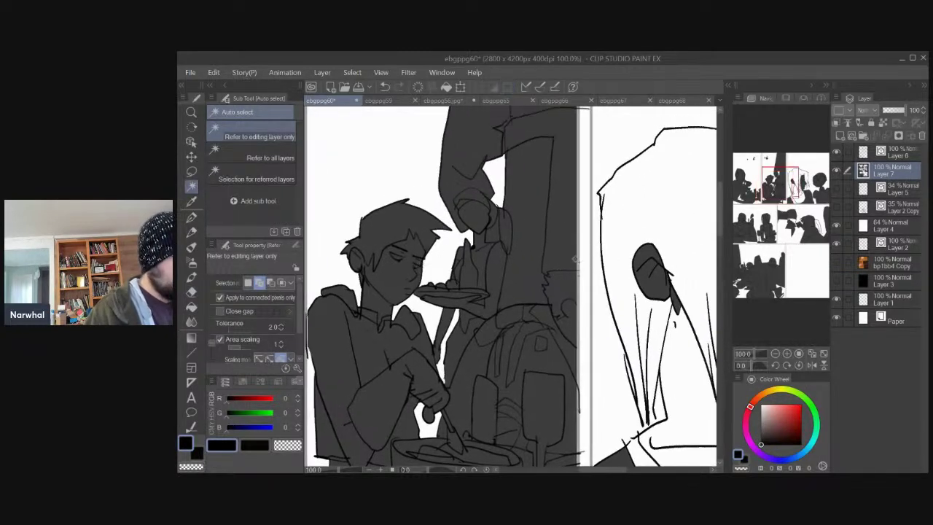
pyautogui.click(893, 155)
pyautogui.press('e')
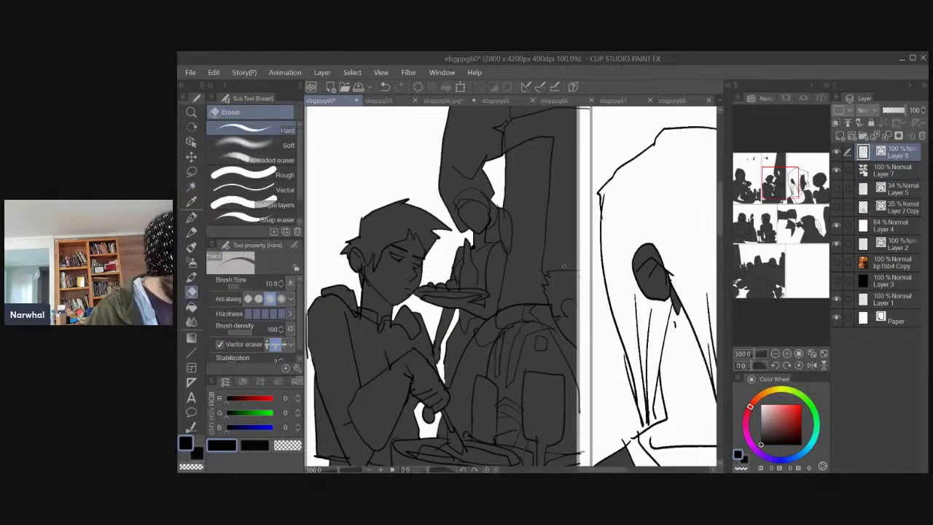
pyautogui.moveTo(557, 268); pyautogui.dragTo(548, 280)
pyautogui.press('p')
pyautogui.press('p')
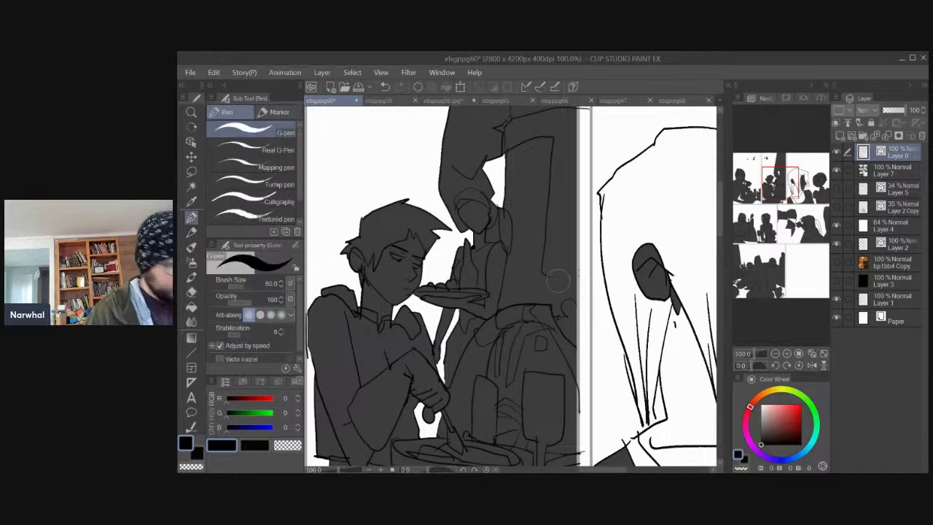
pyautogui.press('b')
pyautogui.press('b')
pyautogui.press('b')
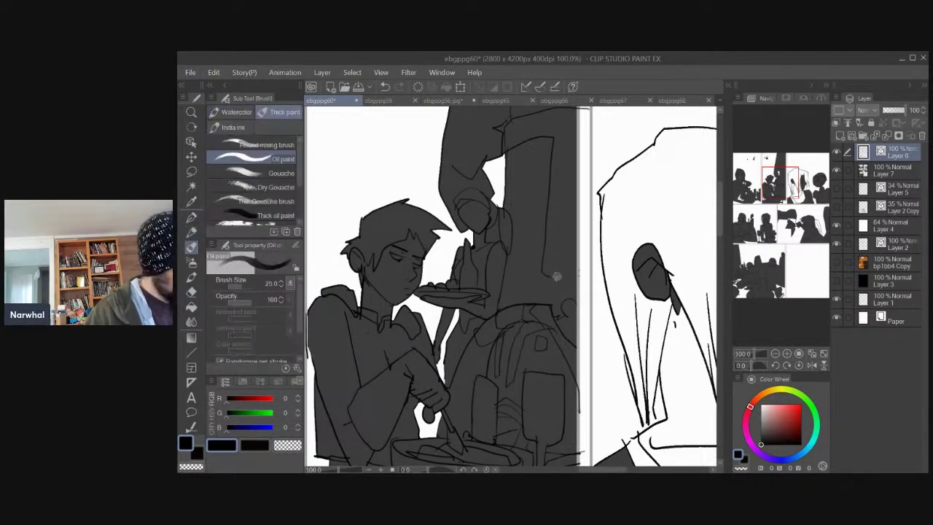
pyautogui.hotkey('ctrl', 'z')
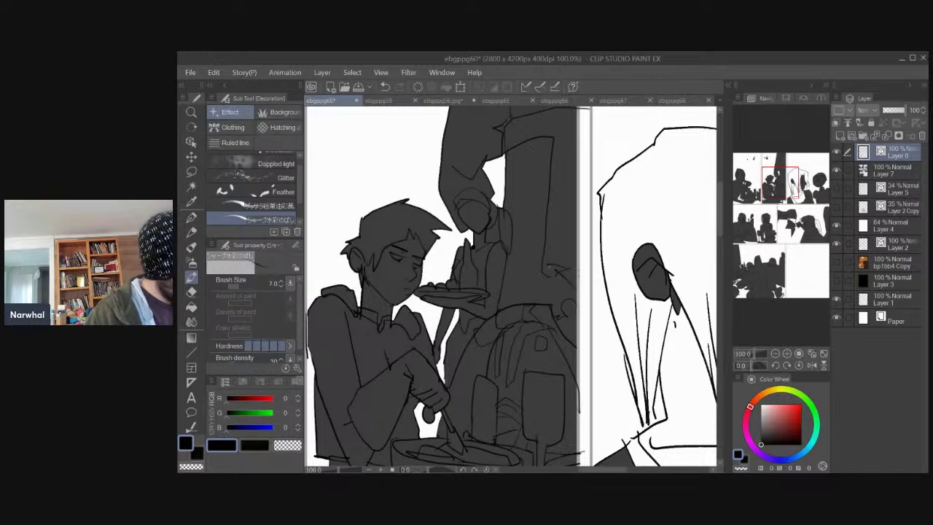
pyautogui.press('e')
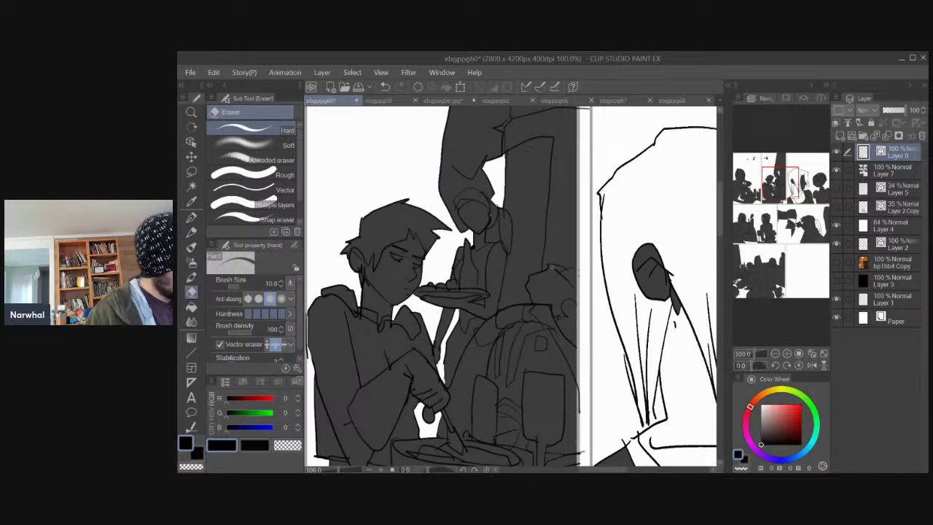
# Select the small enclosed gap beside the plate-holding figure's head, remove its dark grey on Layer 7, and deselect.
pyautogui.hotkey('ctrl', '-')
pyautogui.hotkey('ctrl', '-')
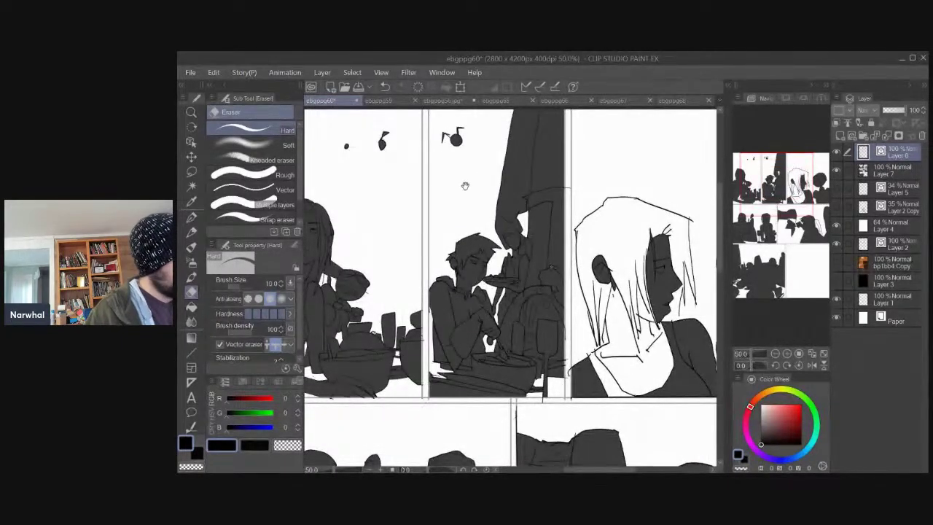
pyautogui.moveTo(463, 188); pyautogui.dragTo(397, 190)
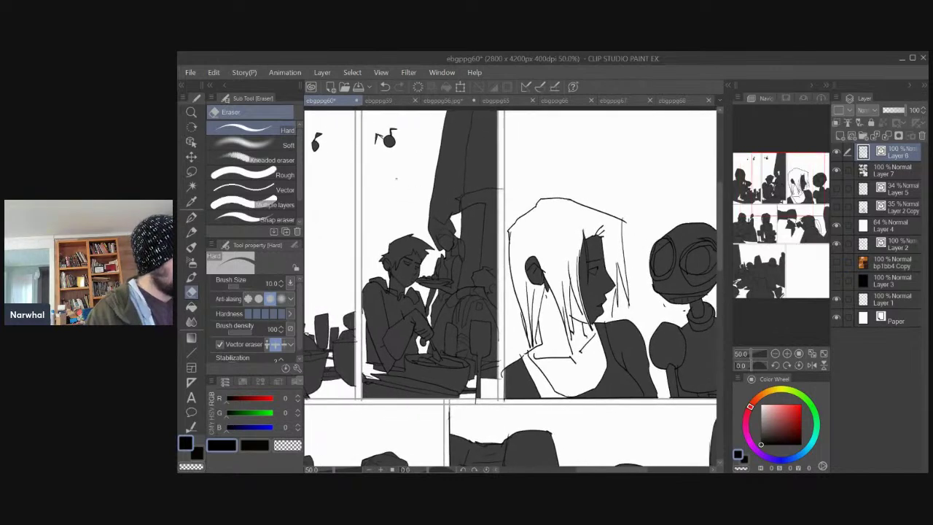
pyautogui.press('w')
pyautogui.click(450, 239)
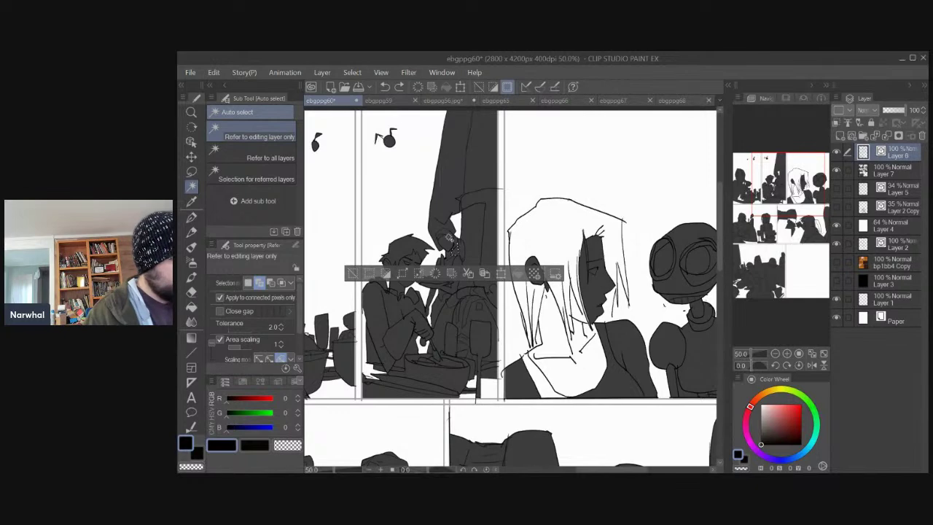
pyautogui.click(871, 172)
pyautogui.hotkey('ctrl', 'd')
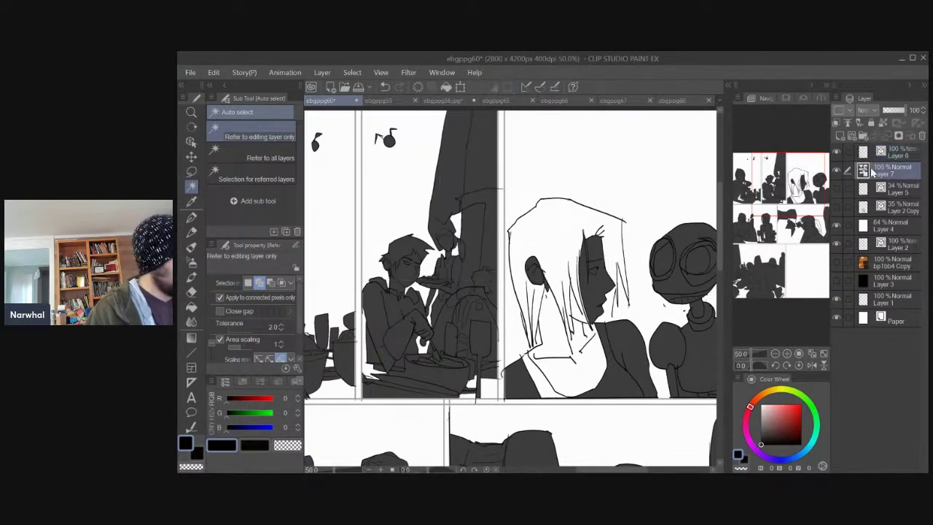
# Sample the dark grey (RGB 62, 62, 62) and use the G-pen to close the gaps at the long-haired character's back hair tips and collar.
pyautogui.hotkey('ctrl', '+')
pyautogui.moveTo(525, 202); pyautogui.dragTo(506, 178)
pyautogui.press('p')
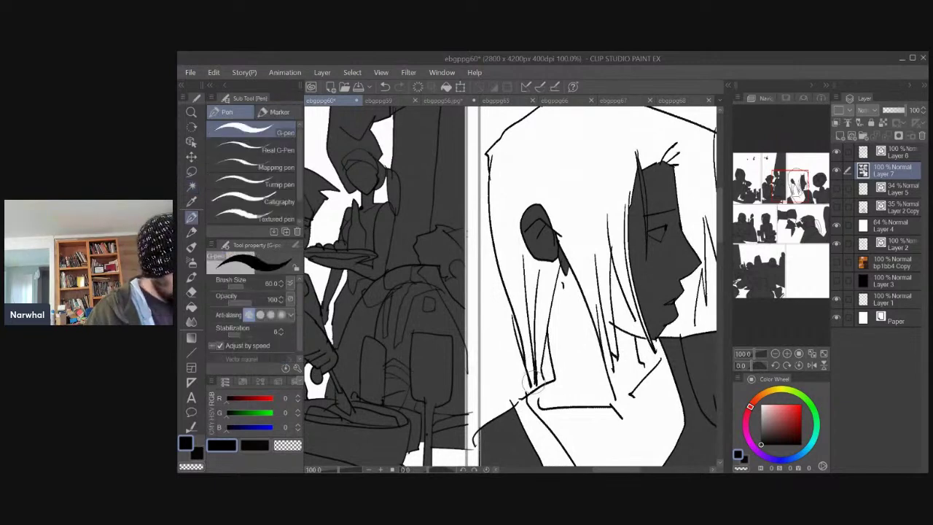
pyautogui.moveTo(535, 377); pyautogui.dragTo(532, 391)
pyautogui.hotkey('ctrl', 'z')
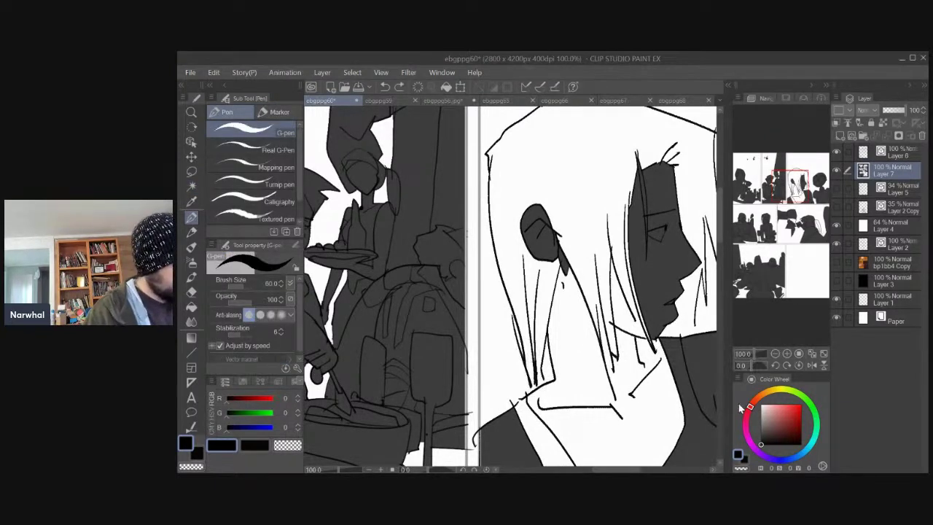
pyautogui.press('b')
pyautogui.keyDown('alt'); pyautogui.click(636, 276); pyautogui.keyUp('alt')
pyautogui.press('p')
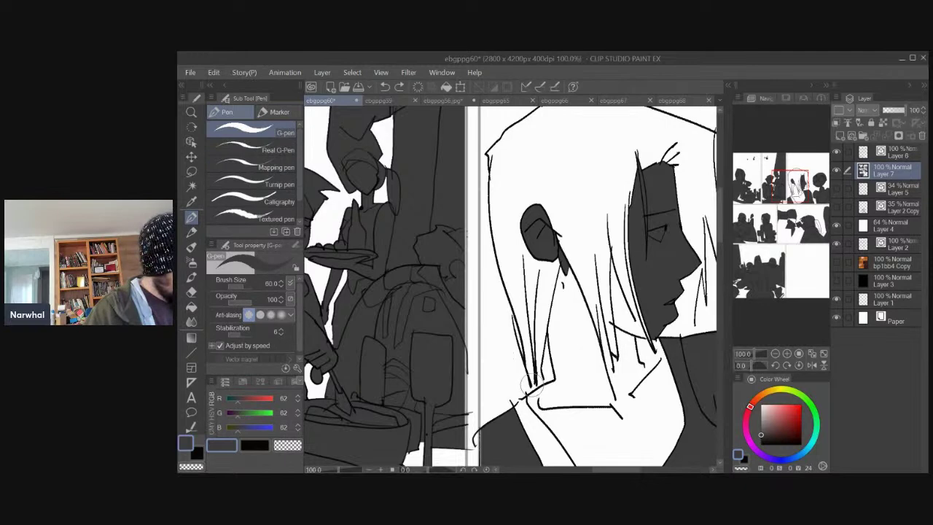
pyautogui.hotkey('ctrl', 'z')
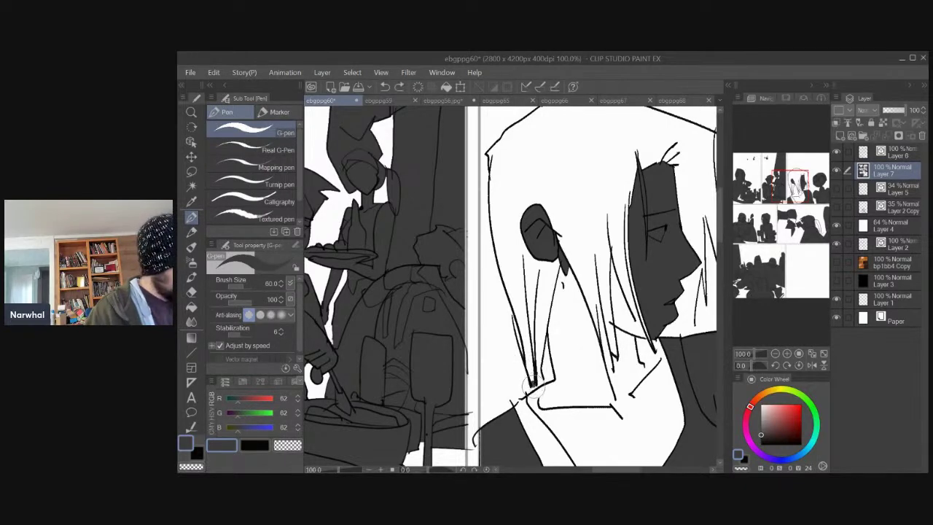
pyautogui.moveTo(535, 375); pyautogui.dragTo(520, 401)
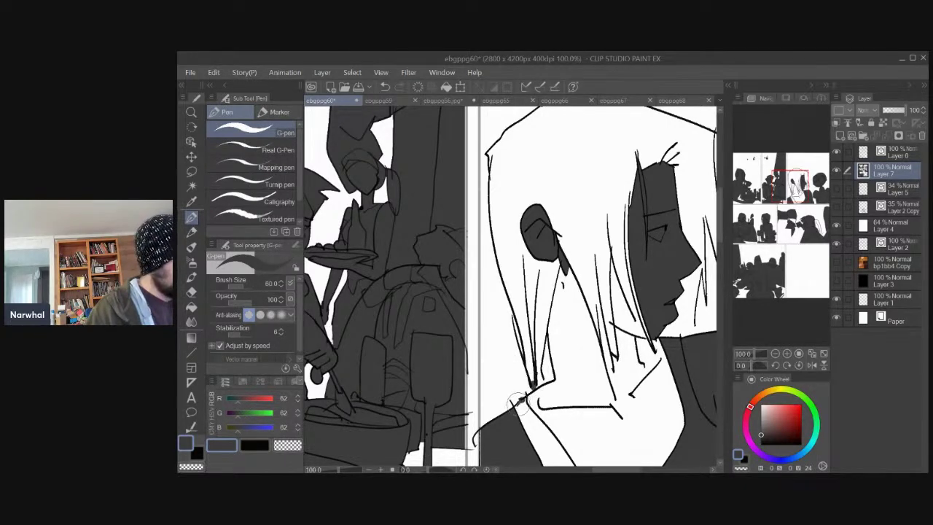
# Try to auto-select and fill the long-haired character's white hair area with dark grey.
pyautogui.press('w')
pyautogui.click(500, 248)
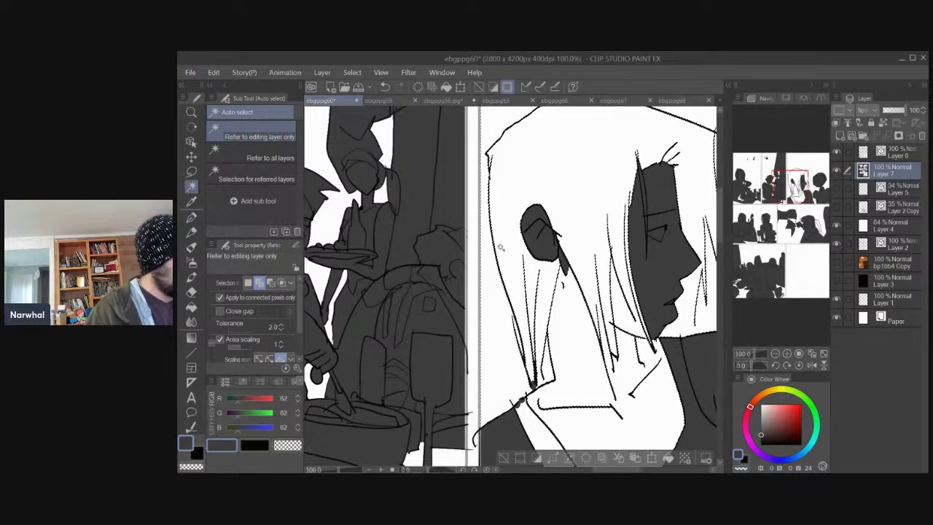
pyautogui.click(668, 458)
pyautogui.hotkey('ctrl', 'z')
pyautogui.hotkey('ctrl', 'd')
# Close the gap between the long-haired character's front strand and shoulder with a dark grey G-pen dab.
pyautogui.moveTo(587, 244); pyautogui.dragTo(484, 280)
pyautogui.press('p')
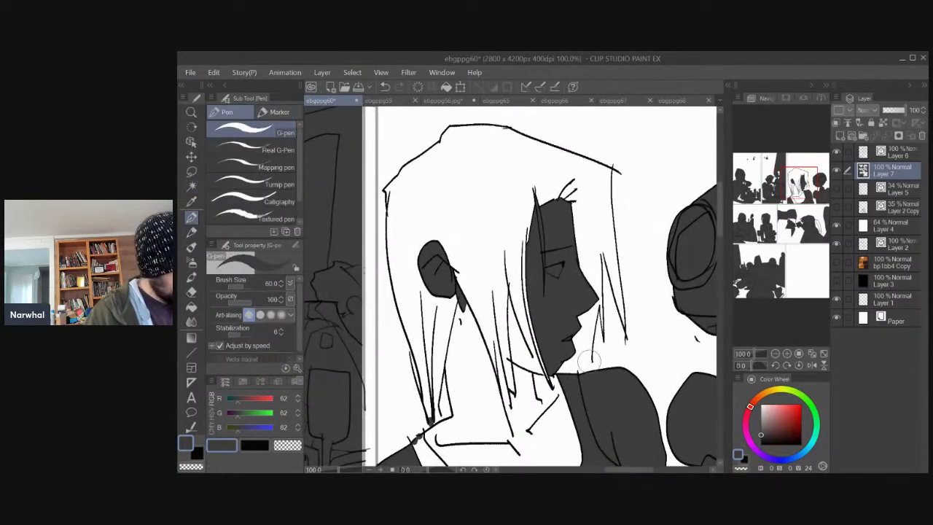
pyautogui.moveTo(590, 360); pyautogui.dragTo(589, 369)
# Examine the long-haired character's hair, face and collar outlines for remaining gaps.
pyautogui.press('w')
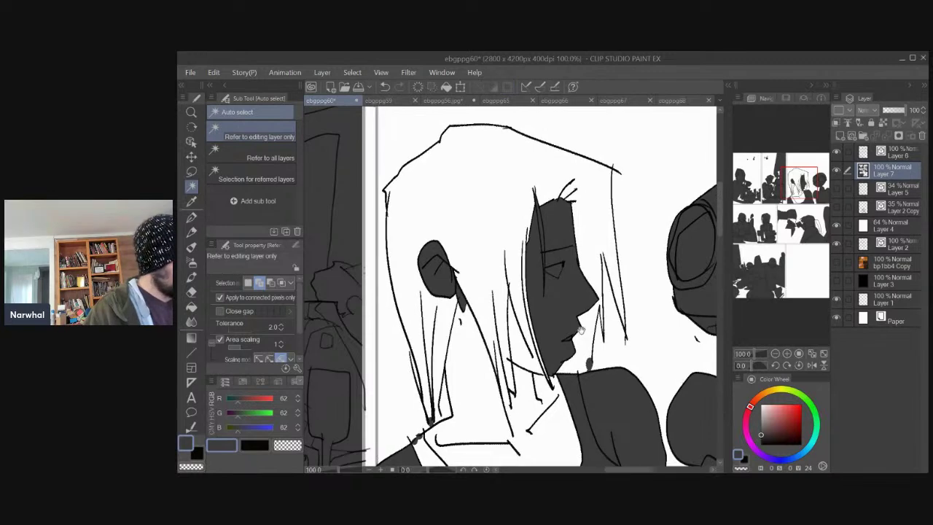
pyautogui.moveTo(394, 281)
pyautogui.mouseDown()
pyautogui.moveTo(406, 287)
pyautogui.moveTo(428, 230)
pyautogui.moveTo(443, 237)
pyautogui.moveTo(468, 267)
pyautogui.moveTo(462, 292)
pyautogui.moveTo(436, 318)
pyautogui.moveTo(441, 250)
pyautogui.mouseUp()
pyautogui.moveTo(469, 348); pyautogui.dragTo(439, 256)
pyautogui.moveTo(435, 299)
pyautogui.mouseDown()
pyautogui.moveTo(439, 273)
pyautogui.moveTo(457, 308)
pyautogui.moveTo(479, 255)
pyautogui.mouseUp()
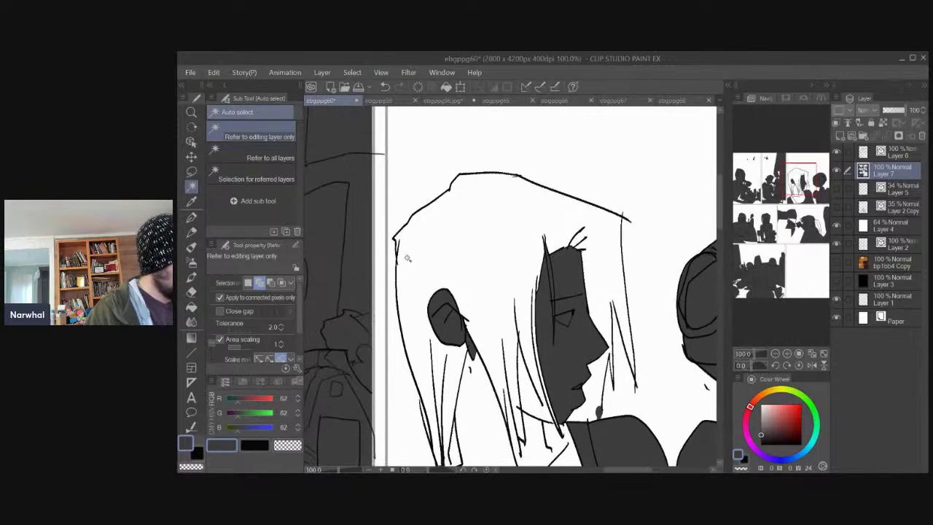
pyautogui.moveTo(419, 320); pyautogui.dragTo(418, 234)
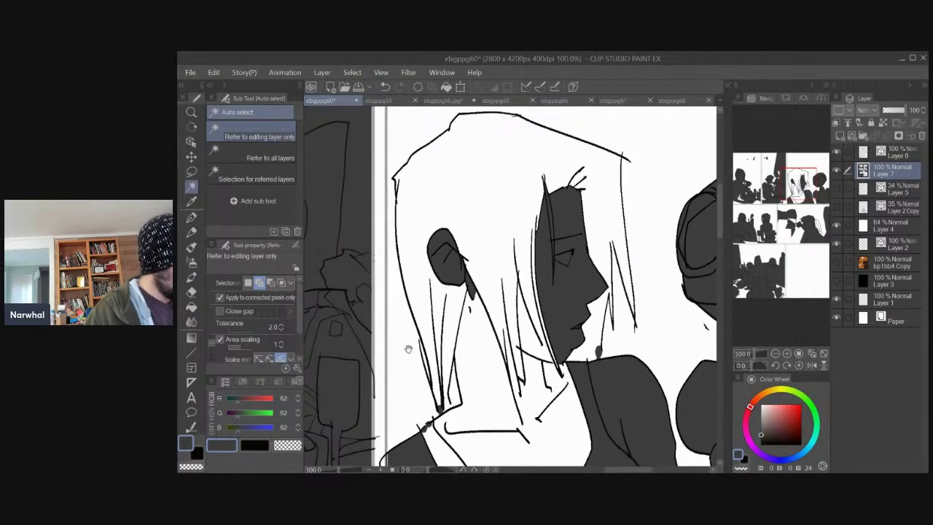
pyautogui.moveTo(410, 349)
pyautogui.mouseDown()
pyautogui.moveTo(417, 291)
pyautogui.moveTo(448, 321)
pyautogui.mouseUp()
pyautogui.scroll(2, 448, 322)
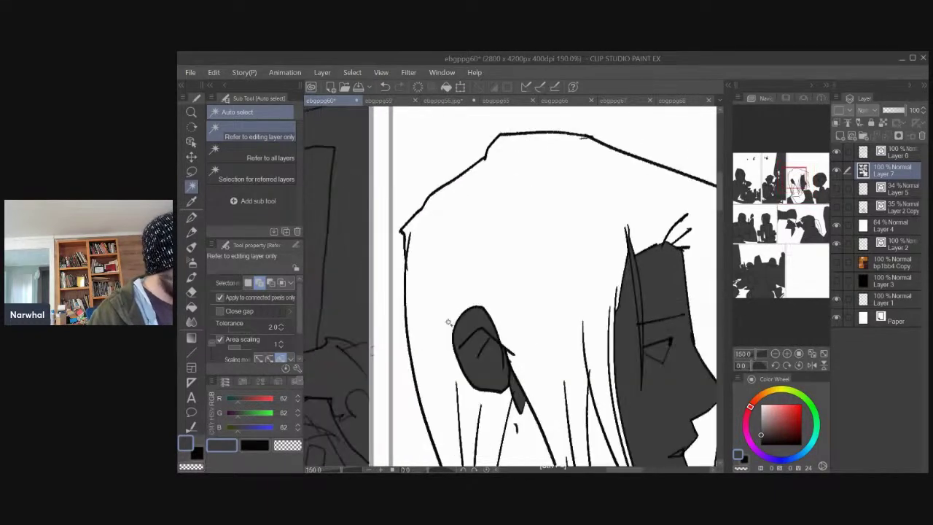
pyautogui.moveTo(504, 250); pyautogui.dragTo(354, 238)
pyautogui.scroll(-3, 372, 268)
pyautogui.moveTo(391, 359); pyautogui.dragTo(433, 256)
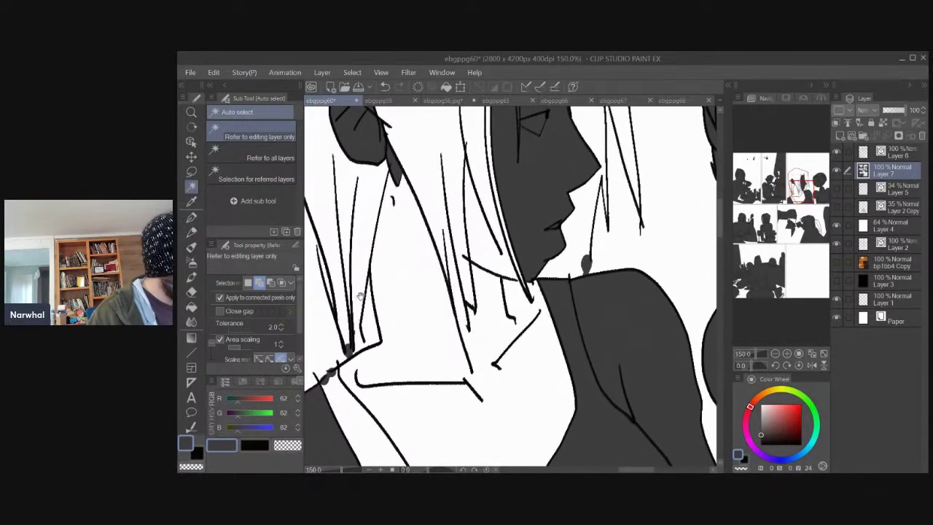
pyautogui.moveTo(341, 279); pyautogui.dragTo(390, 240)
pyautogui.scroll(3, 371, 267)
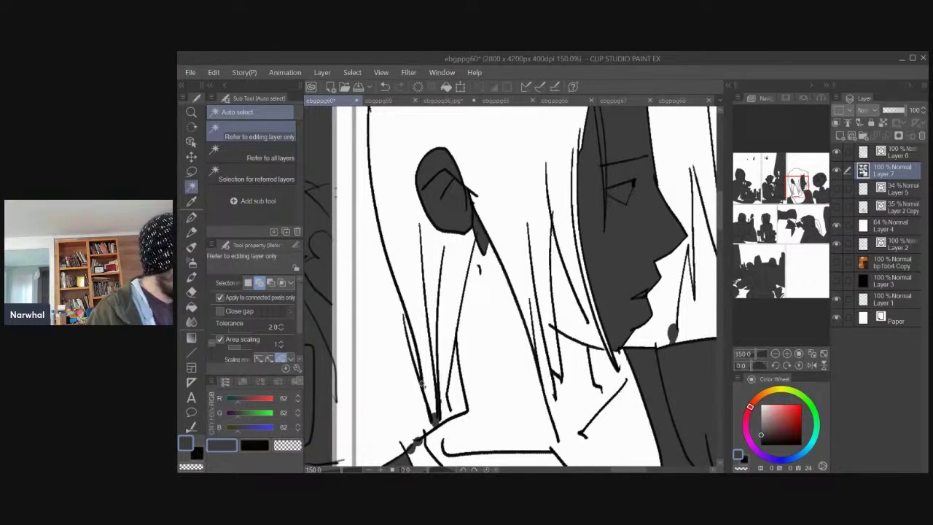
# Close the gap at the long-haired character's back strand with a dark grey G-pen dab and test the enclosure with Auto select.
pyautogui.press('p')
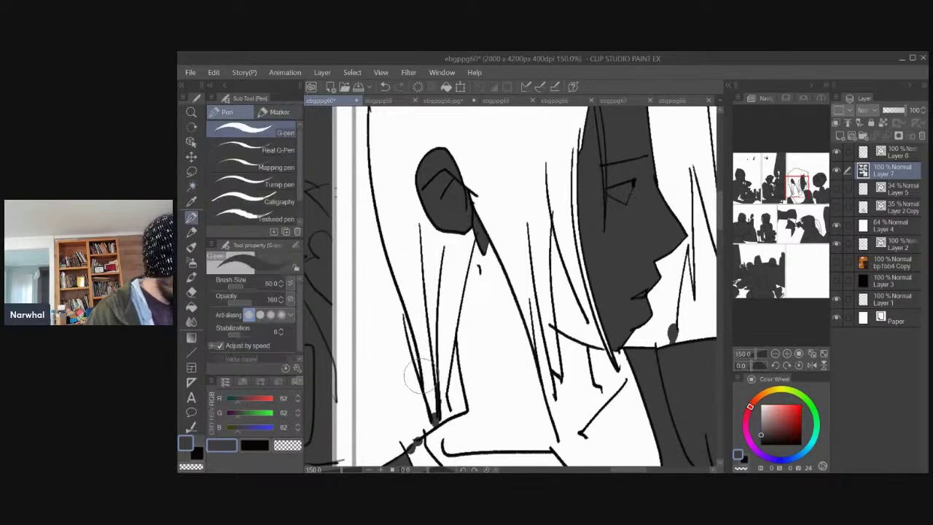
pyautogui.press('w')
pyautogui.click(401, 275)
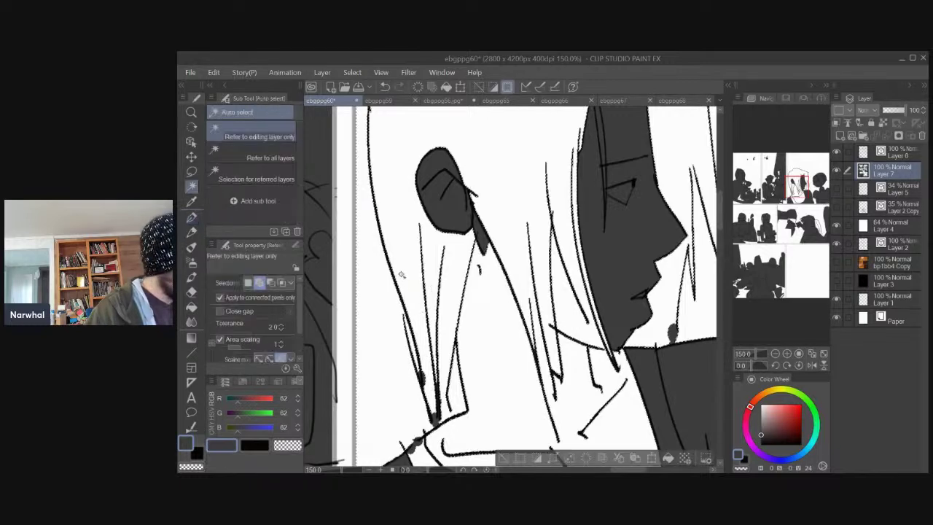
pyautogui.hotkey('ctrl', 'd')
# Close the gap at the top of the long-haired character's front strands with a G-pen dab and fill the hair with dark grey.
pyautogui.moveTo(387, 371); pyautogui.dragTo(415, 459)
pyautogui.moveTo(421, 279); pyautogui.dragTo(357, 233)
pyautogui.moveTo(445, 263)
pyautogui.mouseDown()
pyautogui.moveTo(387, 223)
pyautogui.moveTo(416, 213)
pyautogui.mouseUp()
pyautogui.scroll(5, 437, 212)
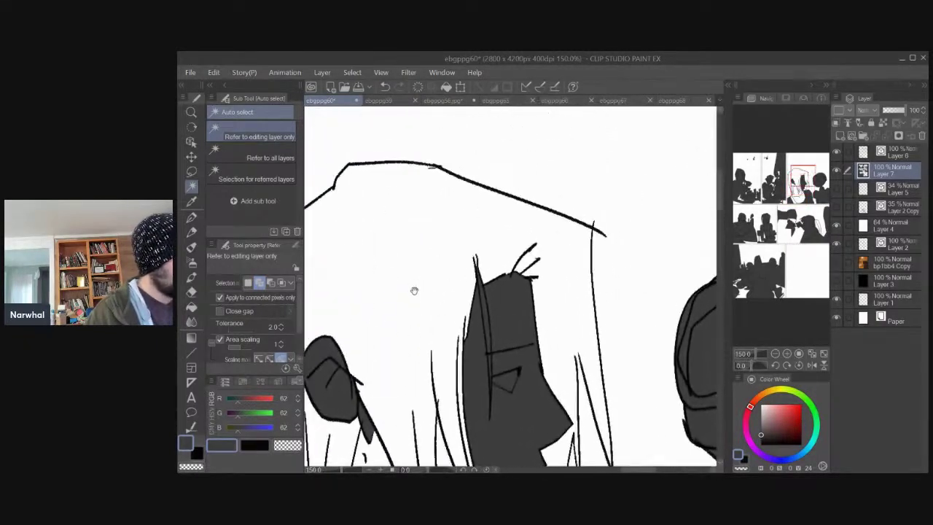
pyautogui.moveTo(415, 290); pyautogui.dragTo(506, 232)
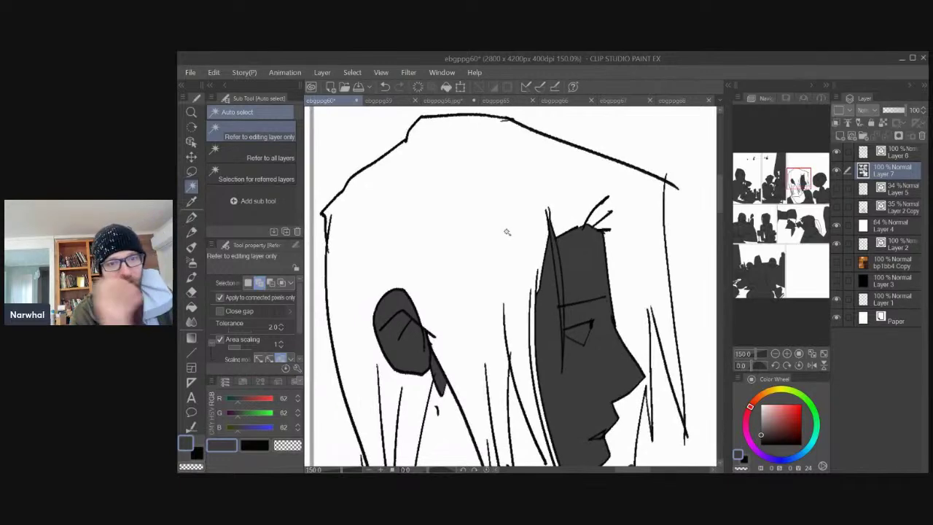
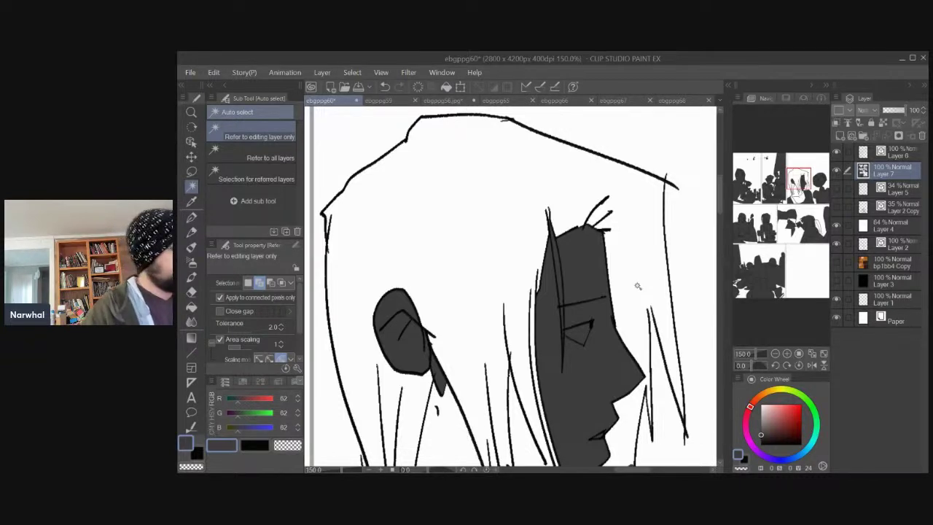
pyautogui.press('e')
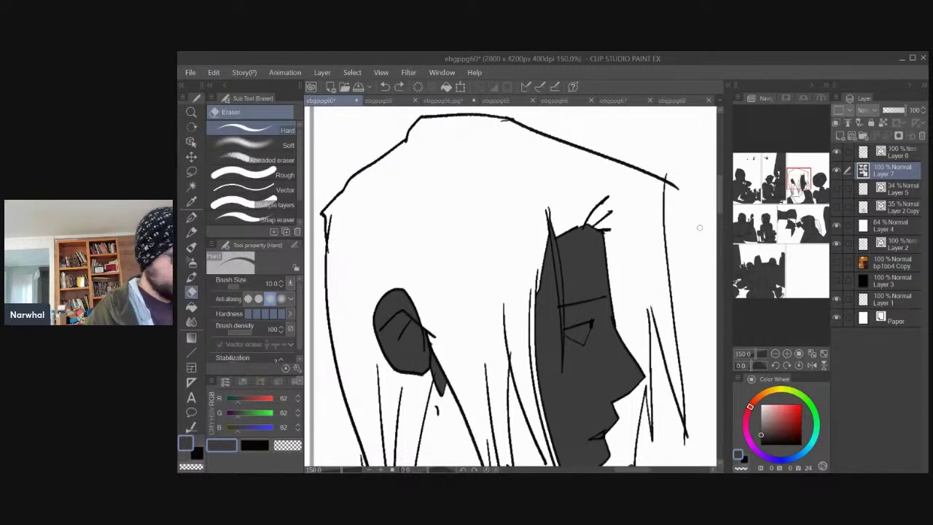
pyautogui.press('p')
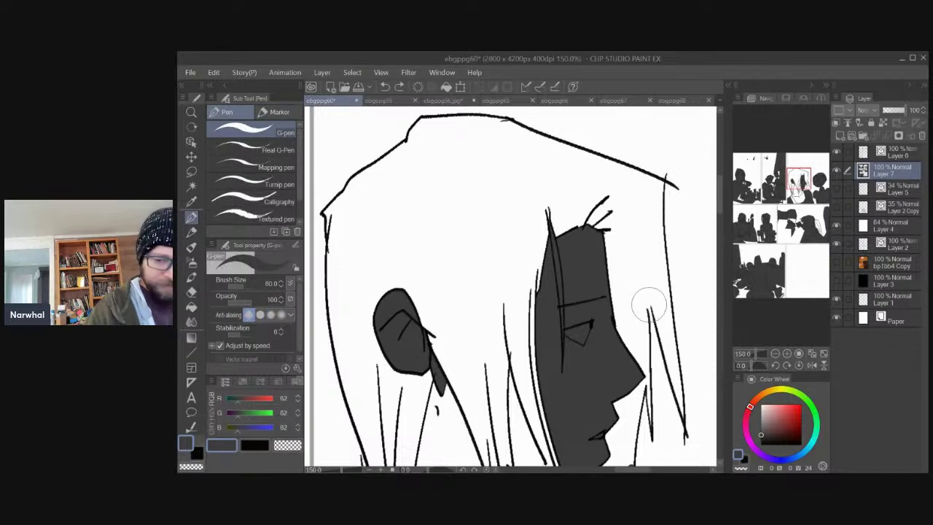
pyautogui.click(647, 306)
pyautogui.press('w')
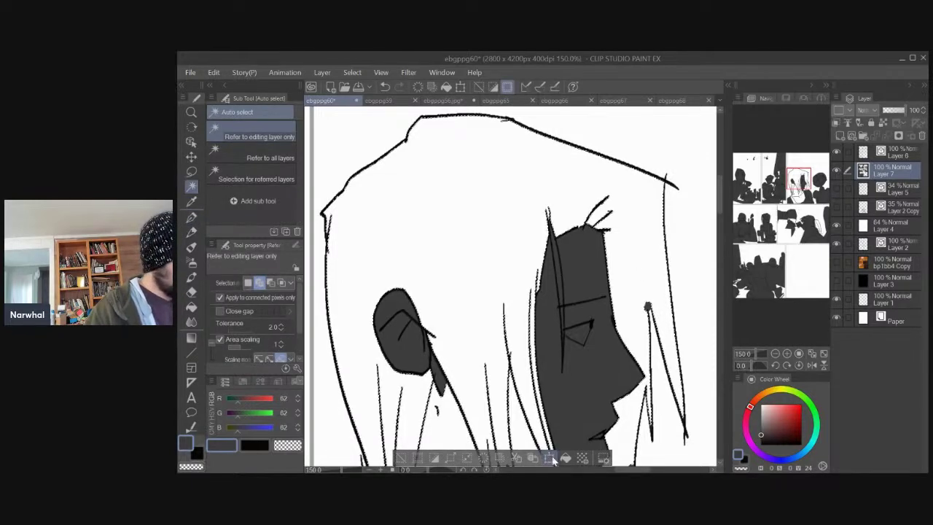
pyautogui.click(639, 264)
pyautogui.hotkey('ctrl', 'd')
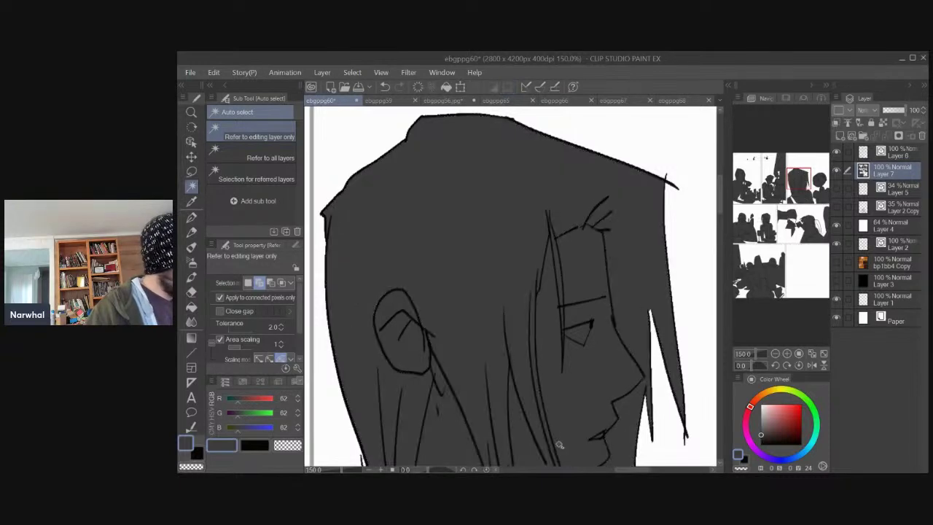
# Auto-select the white gap between the long-haired character's collar and back shoulder and fill it with dark grey.
pyautogui.scroll(-5, 389, 318)
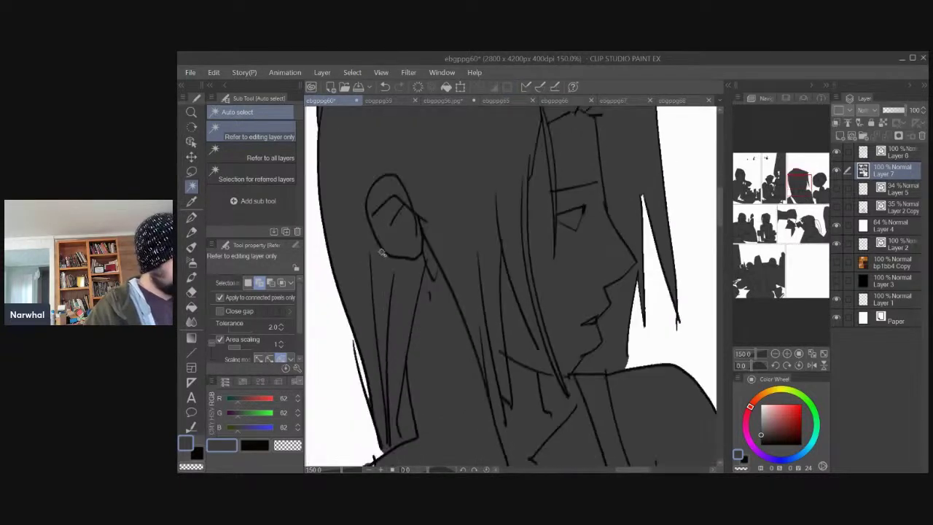
pyautogui.hotkey('ctrl', '-')
pyautogui.scroll(-3, 380, 253)
pyautogui.click(397, 323)
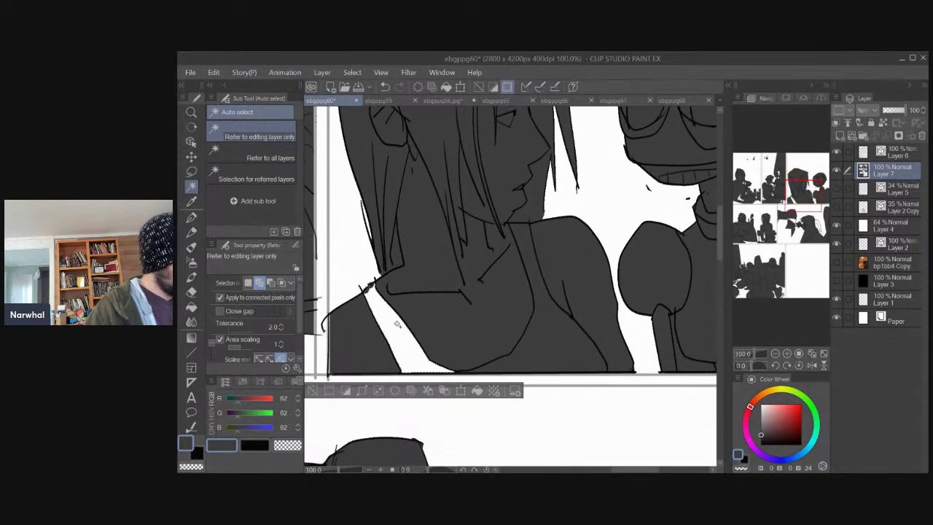
pyautogui.hotkey('ctrl', 'd')
# Select and clear the background gaps beside and below the skeletal robot's torso.
pyautogui.moveTo(488, 242); pyautogui.dragTo(379, 313)
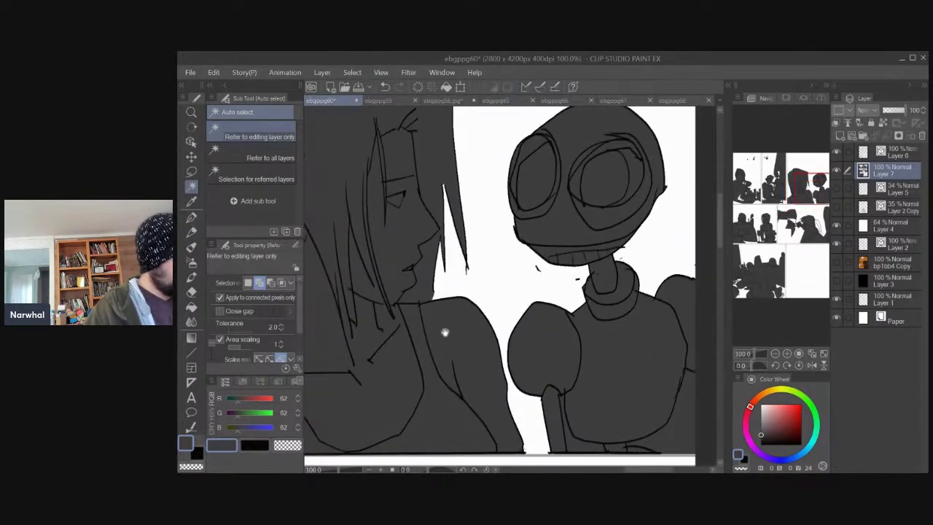
pyautogui.moveTo(445, 334); pyautogui.dragTo(429, 312)
pyautogui.click(658, 397)
pyautogui.click(559, 424)
pyautogui.press('Delete')
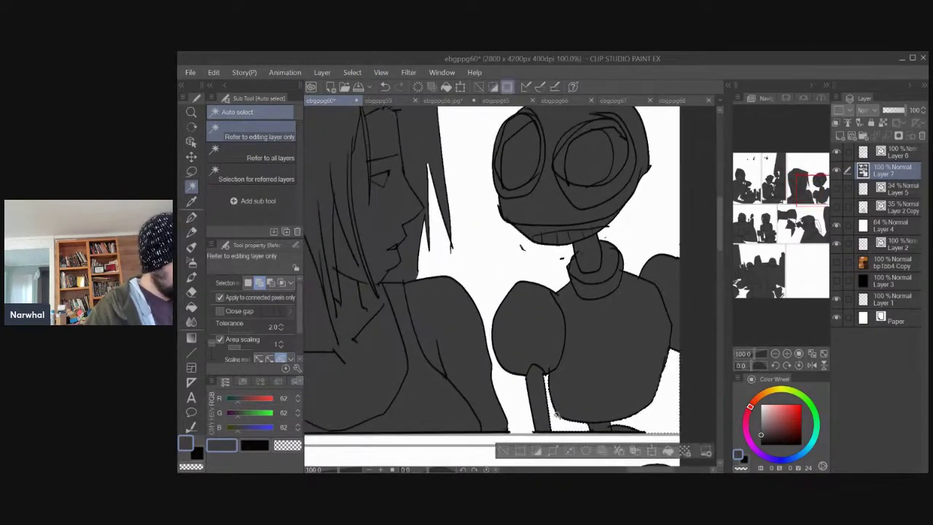
pyautogui.hotkey('ctrl', 'd')
# In the middle row's first panel, close the seated woman's front strand with the G-pen and fill the gap beside her face dark grey.
pyautogui.scroll(-2, 557, 414)
pyautogui.moveTo(557, 415); pyautogui.dragTo(645, 330)
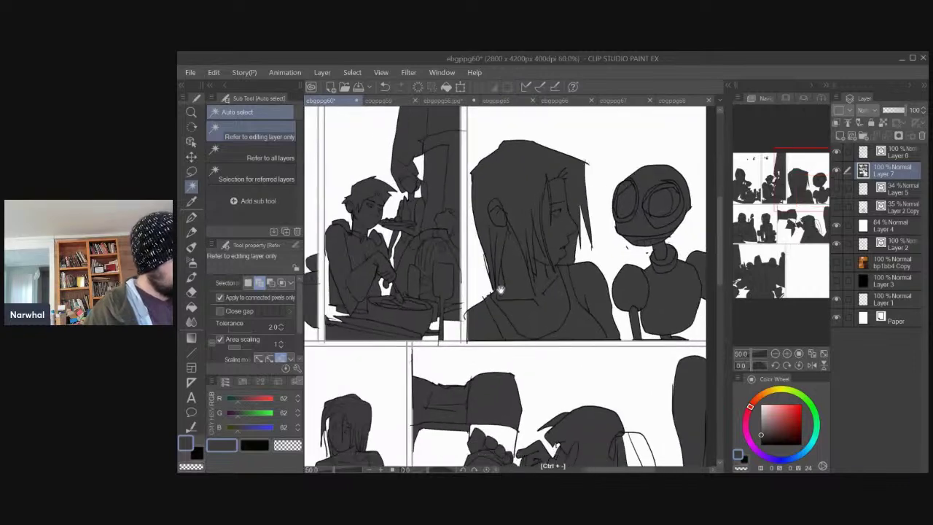
pyautogui.moveTo(388, 367); pyautogui.dragTo(480, 271)
pyautogui.moveTo(401, 287); pyautogui.dragTo(501, 239)
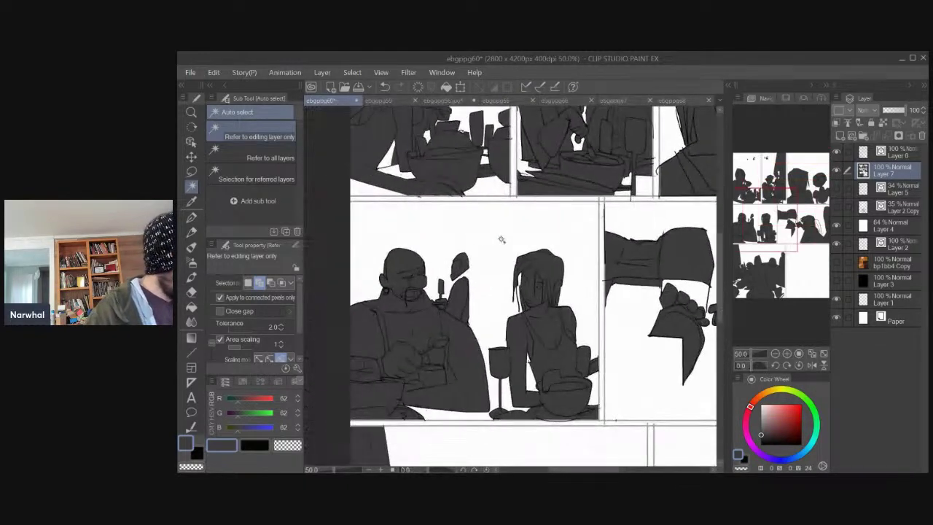
pyautogui.hotkey('ctrl', '=')
pyautogui.hotkey('ctrl', '=')
pyautogui.hotkey('ctrl', '=')
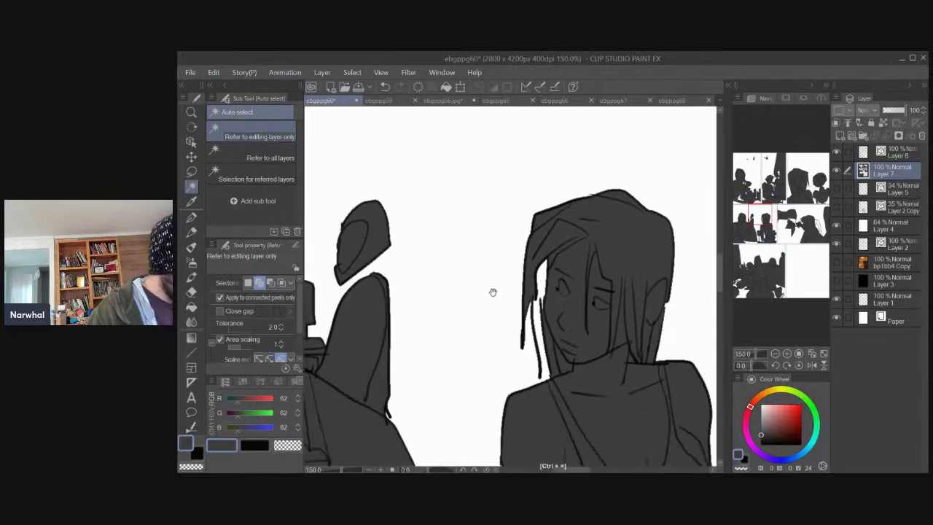
pyautogui.press('p')
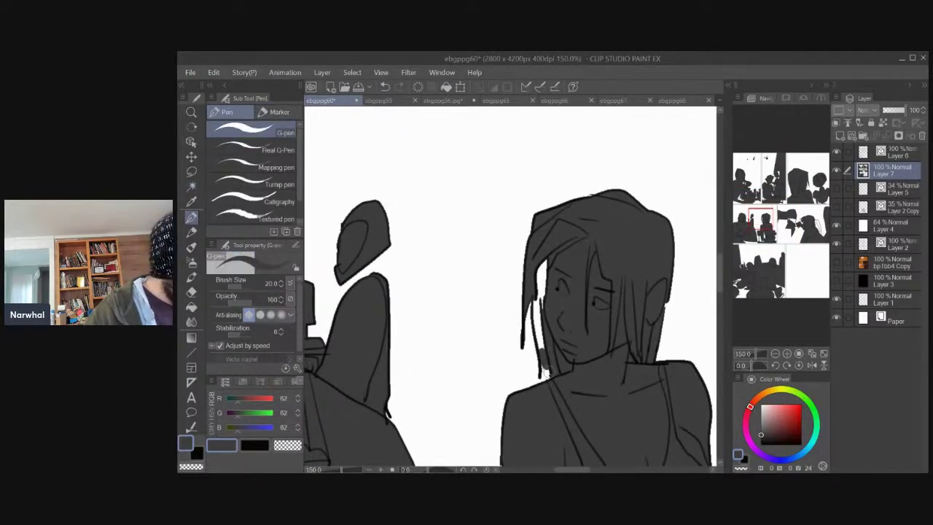
pyautogui.press('w')
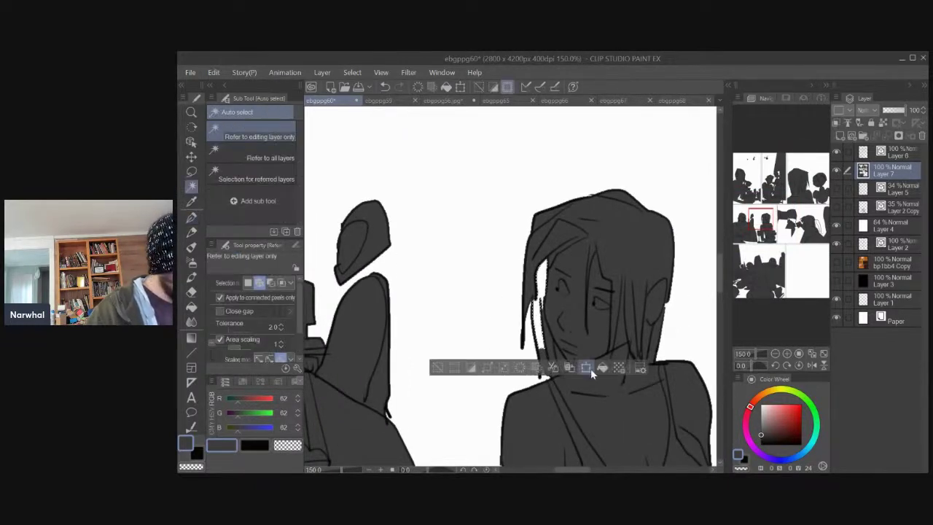
pyautogui.hotkey('ctrl', '-')
pyautogui.hotkey('ctrl', '-')
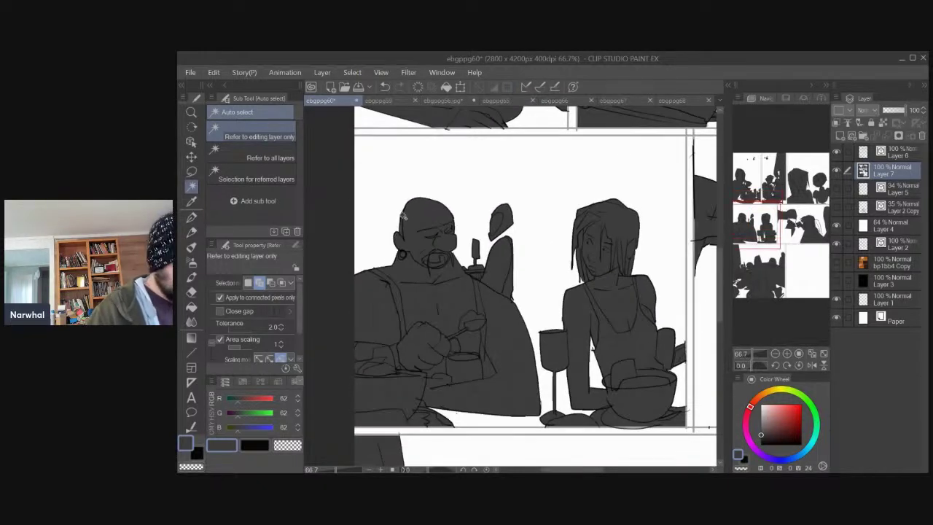
# Try to paint in the small background figure's neck with the G-pen on Layer 6, and undo the stroke.
pyautogui.press('e')
pyautogui.click(897, 153)
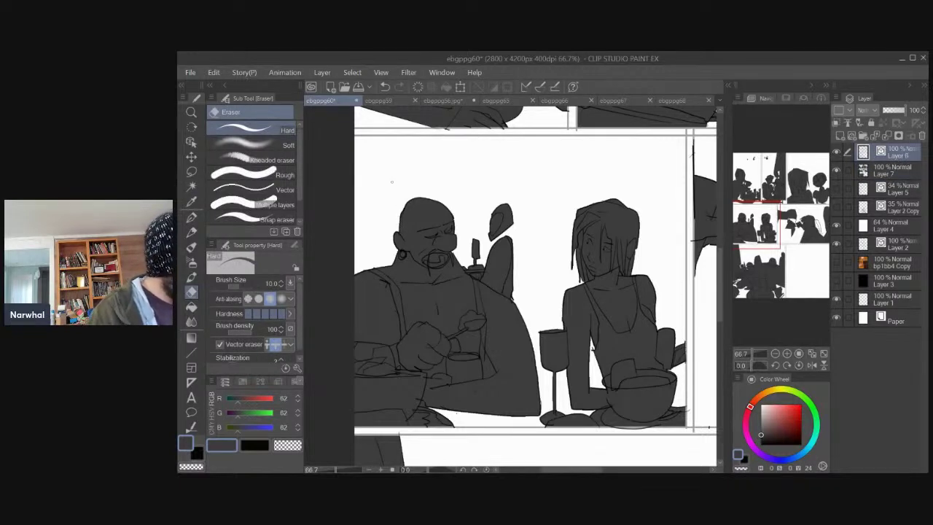
pyautogui.press('w')
pyautogui.click(500, 219)
pyautogui.hotkey('ctrl', 'd')
pyautogui.press('p')
pyautogui.moveTo(511, 225); pyautogui.dragTo(502, 241)
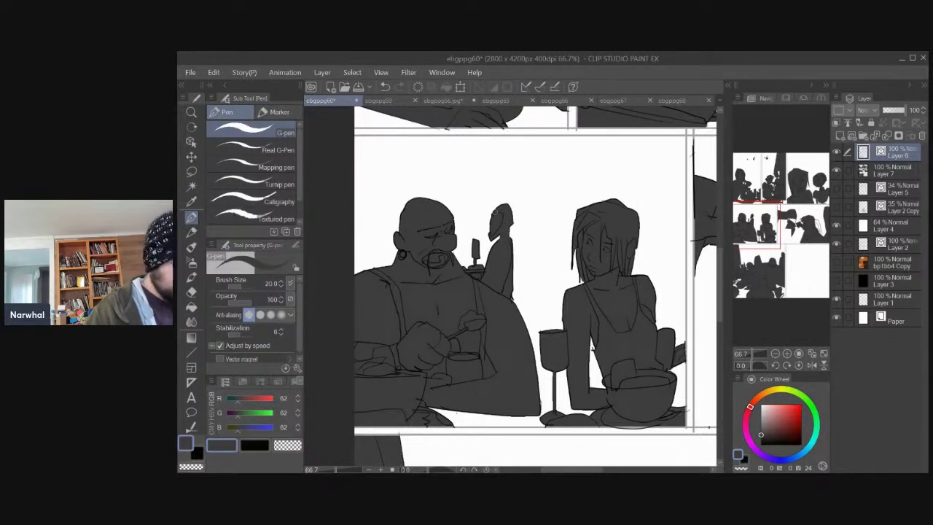
pyautogui.hotkey('ctrl', 'z')
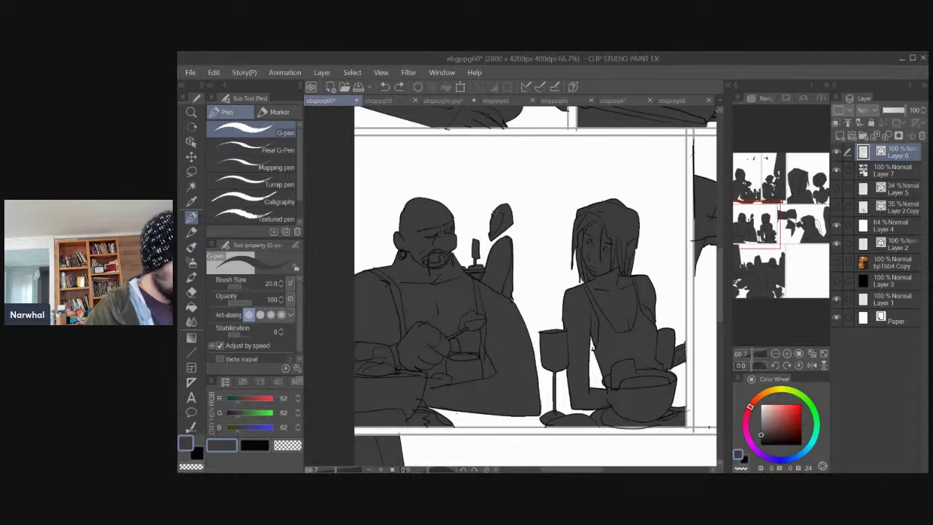
# Paint in the small background figure's neck on Layer 7 with the dark grey G-pen and check it by toggling Layer 6's visibility.
pyautogui.click(881, 173)
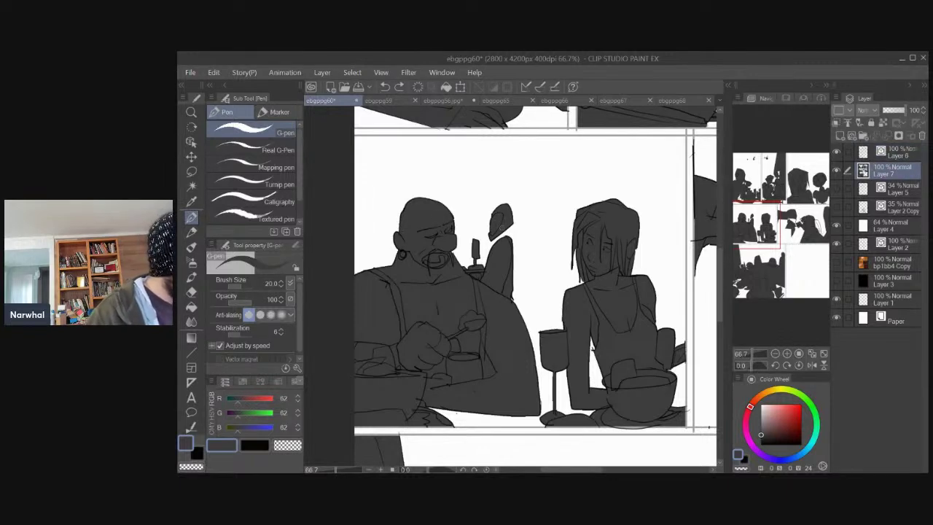
pyautogui.moveTo(504, 232); pyautogui.dragTo(507, 226)
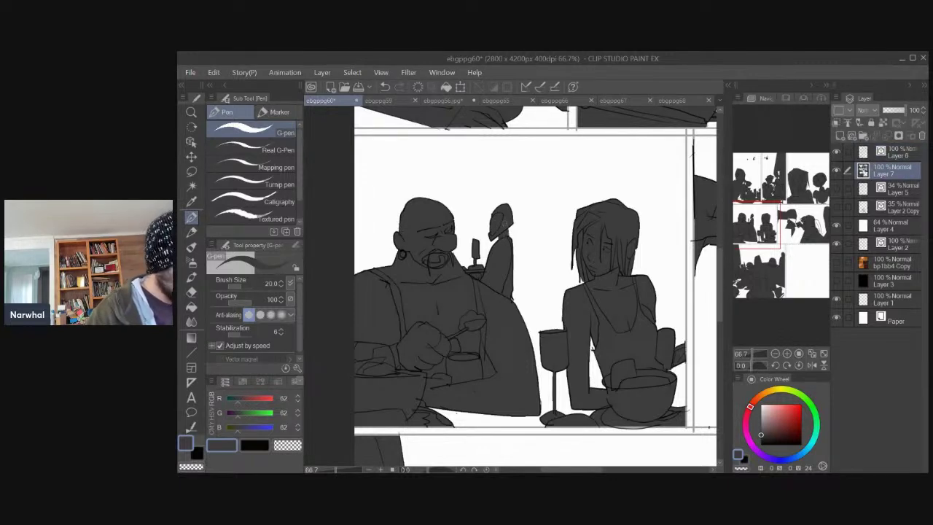
pyautogui.click(837, 151)
pyautogui.click(838, 152)
# Auto-select the white area between the large sleeve and the fingers in the middle row's second panel and fill it with dark grey.
pyautogui.moveTo(461, 237); pyautogui.dragTo(375, 211)
pyautogui.moveTo(452, 243); pyautogui.dragTo(345, 279)
pyautogui.moveTo(513, 290); pyautogui.dragTo(476, 300)
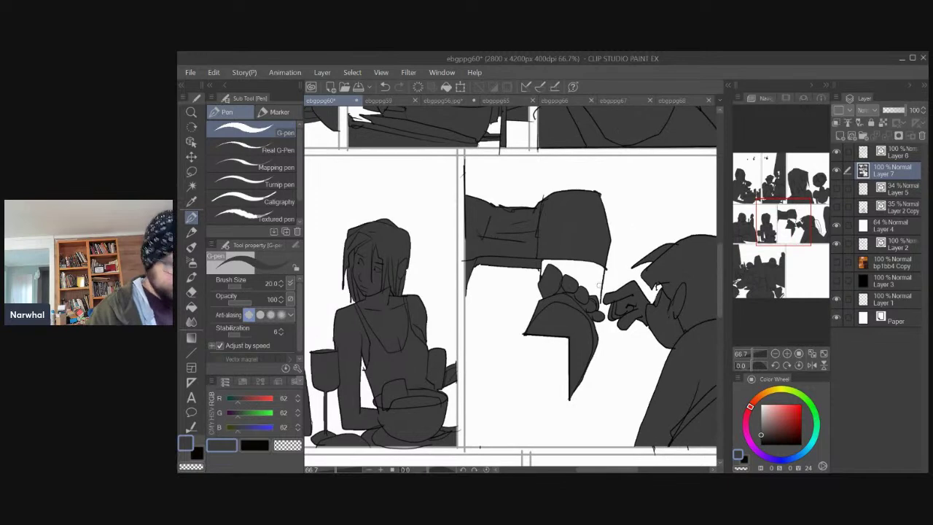
pyautogui.press('p')
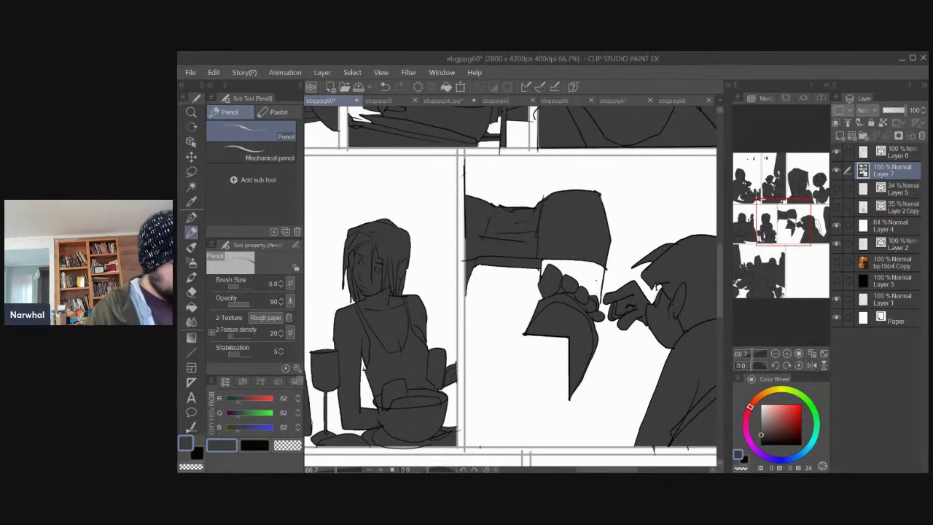
pyautogui.press('p')
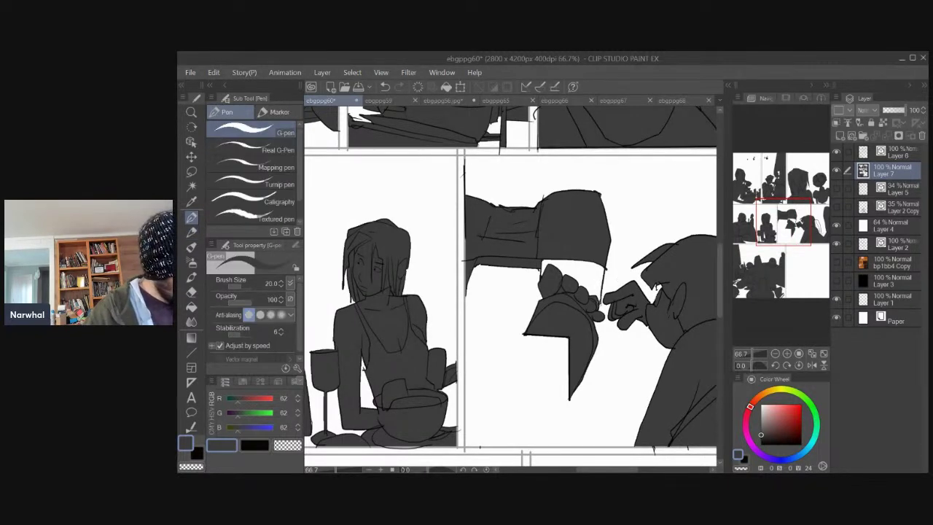
pyautogui.press('w')
pyautogui.click(580, 261)
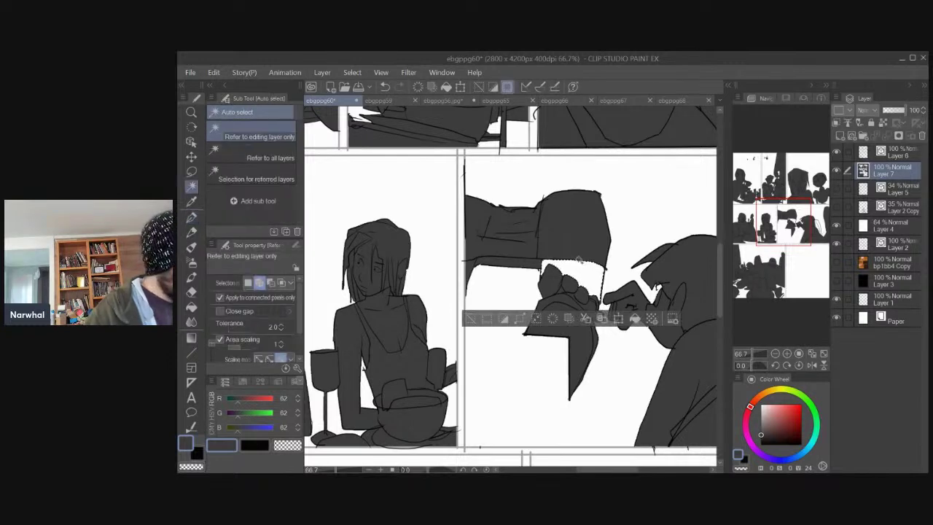
pyautogui.click(635, 319)
pyautogui.hotkey('ctrl', 'd')
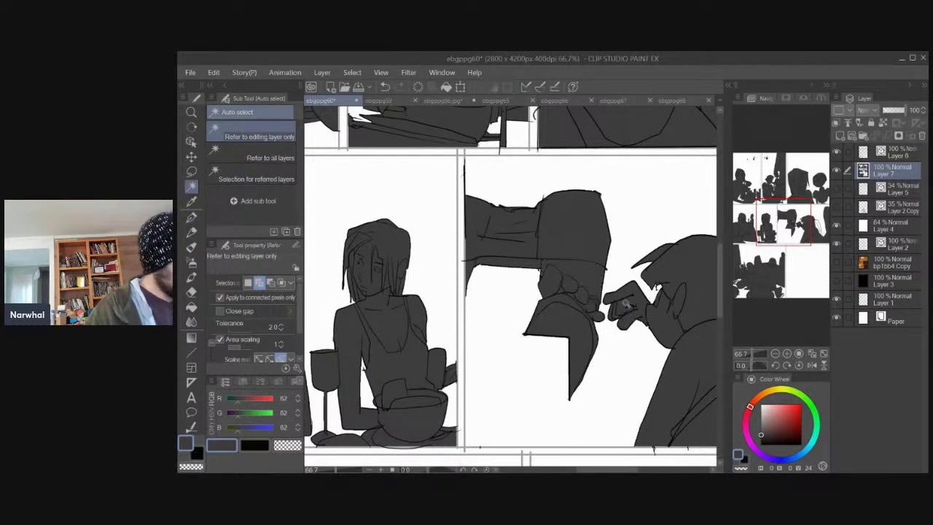
# Auto-select the white ponytail shape behind the hunched man's head and fill it with dark grey.
pyautogui.scroll(-1, 625, 305)
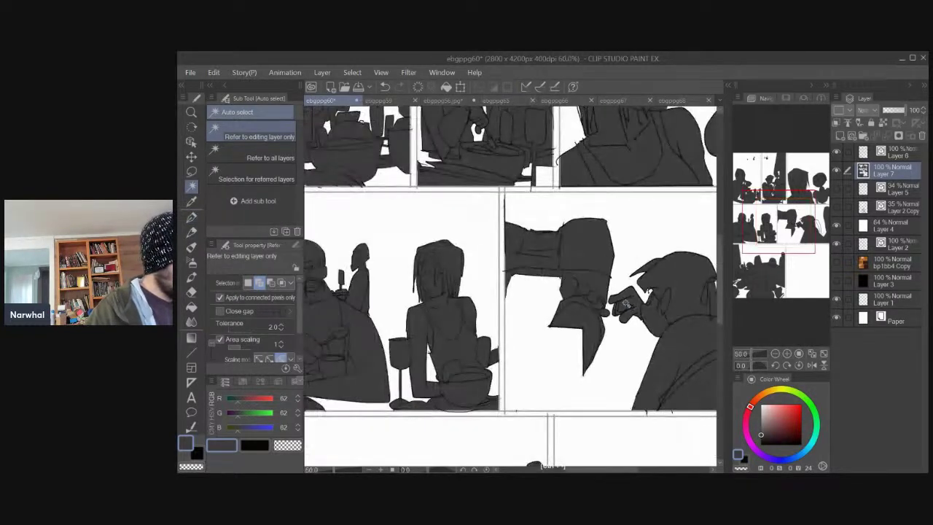
pyautogui.moveTo(555, 367); pyautogui.dragTo(525, 361)
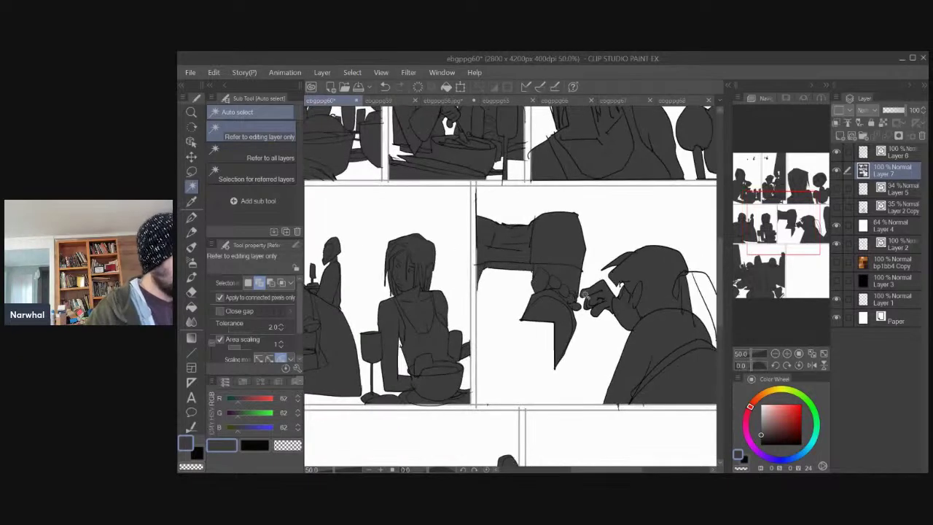
pyautogui.moveTo(572, 295); pyautogui.dragTo(501, 305)
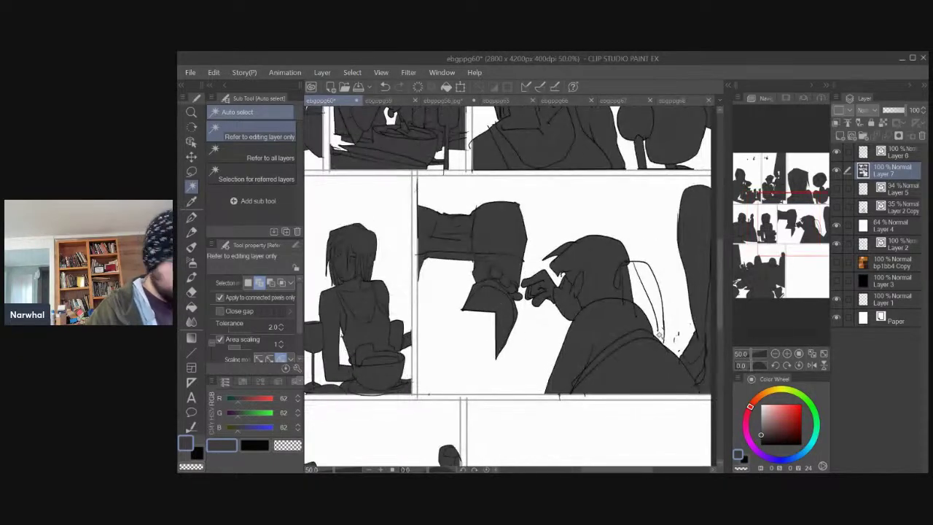
pyautogui.press('p')
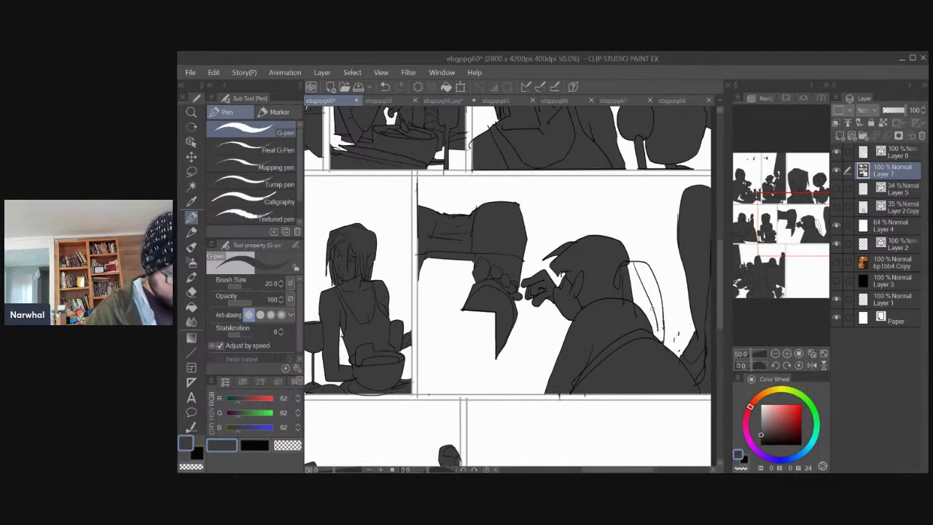
pyautogui.press('w')
pyautogui.click(653, 310)
pyautogui.press('b')
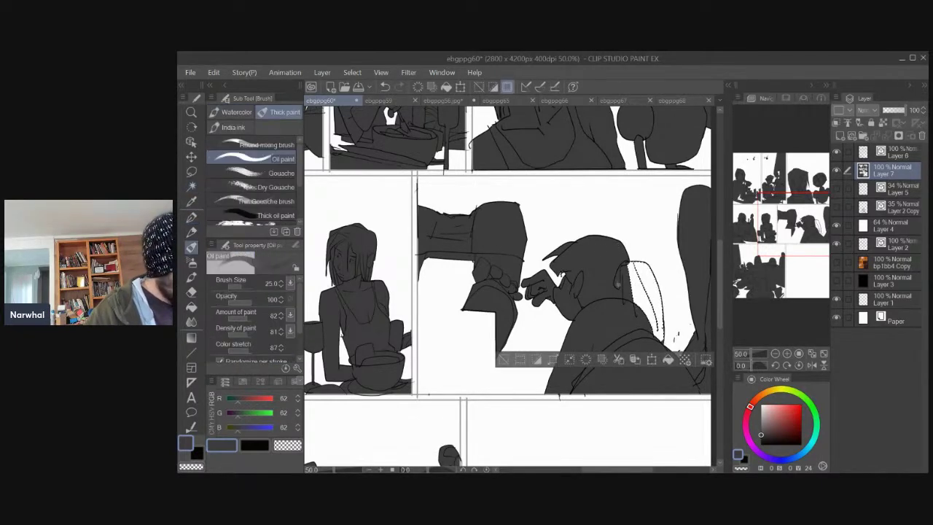
pyautogui.click(668, 359)
pyautogui.hotkey('ctrl', 'd')
pyautogui.moveTo(469, 359); pyautogui.dragTo(444, 242)
pyautogui.press('w')
pyautogui.click(686, 287)
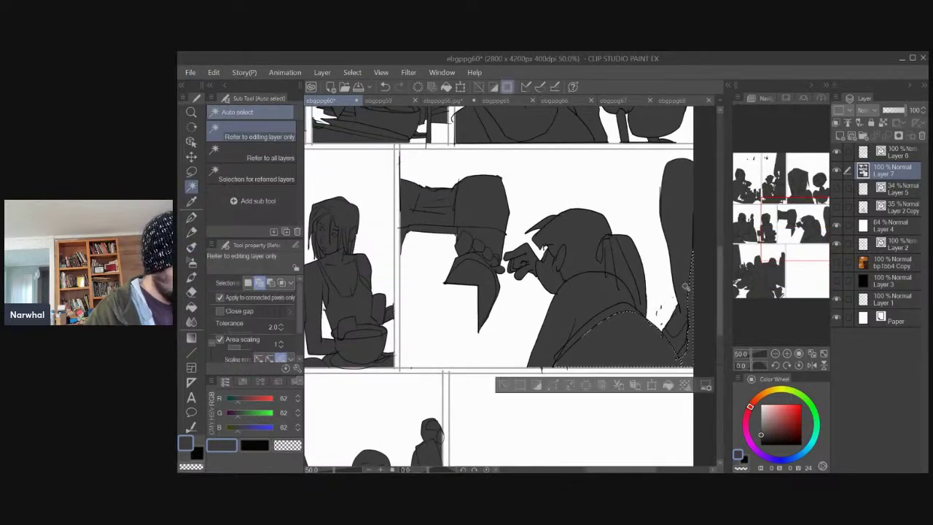
pyautogui.hotkey('ctrl', 'd')
pyautogui.moveTo(474, 322); pyautogui.dragTo(438, 335)
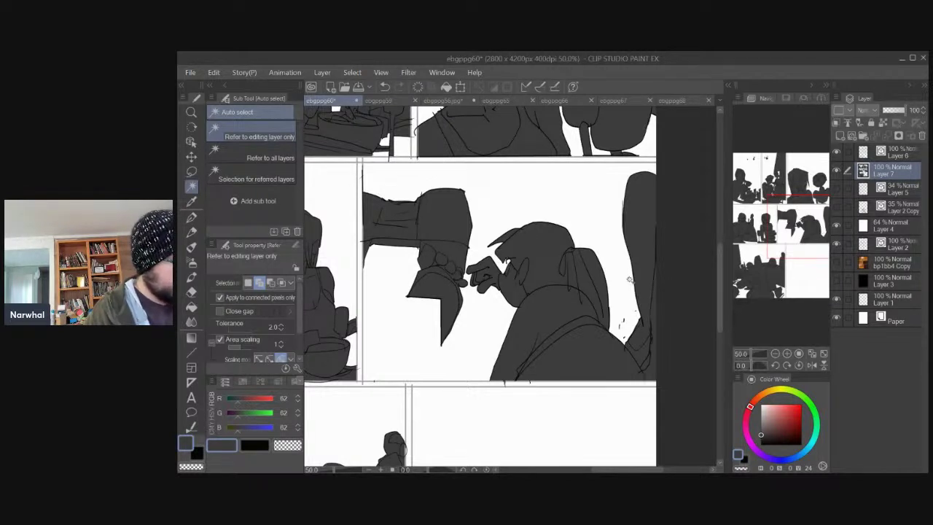
# Show the bp1bb4 Copy background and erase the sketch lines at the base of the tall right-edge shape on Layer 6 in the middle row's second panel.
pyautogui.click(839, 261)
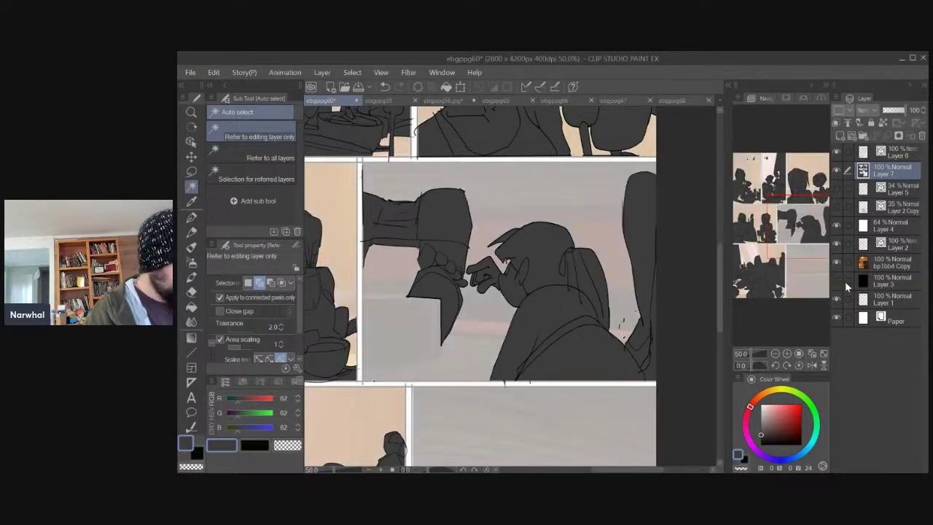
pyautogui.click(894, 154)
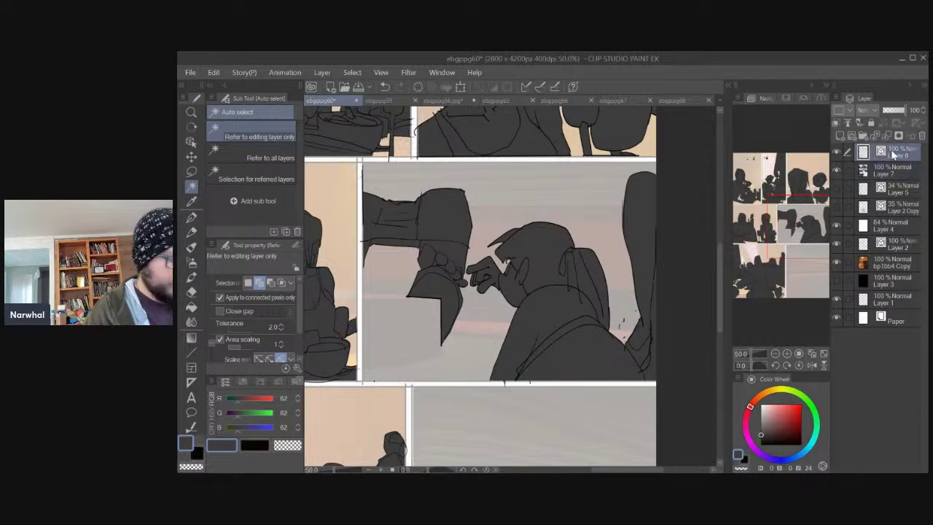
pyautogui.press('e')
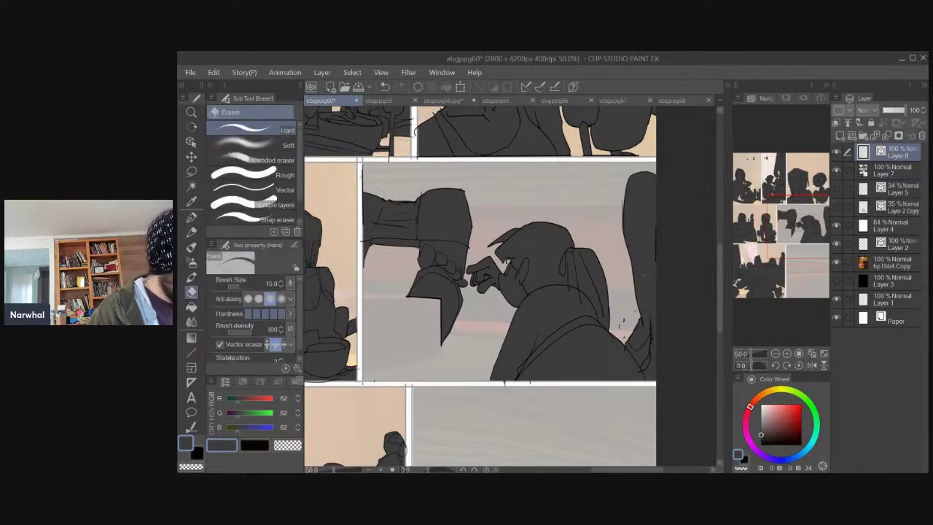
pyautogui.moveTo(655, 272)
pyautogui.mouseDown()
pyautogui.moveTo(655, 236)
pyautogui.moveTo(650, 341)
pyautogui.moveTo(640, 358)
pyautogui.mouseUp()
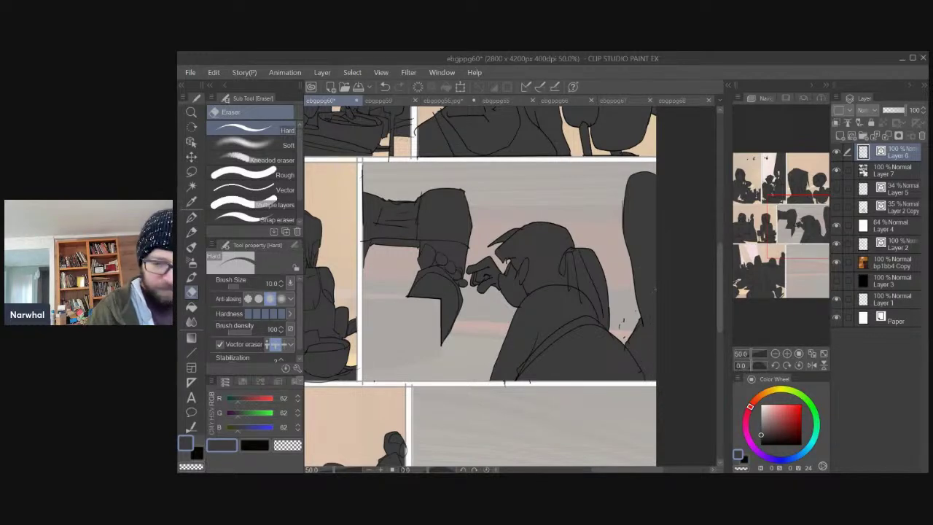
# Redraw the lines at the base of the tall right-edge shape on Layer 6 in black with the size 7 decoration brush.
pyautogui.press('p')
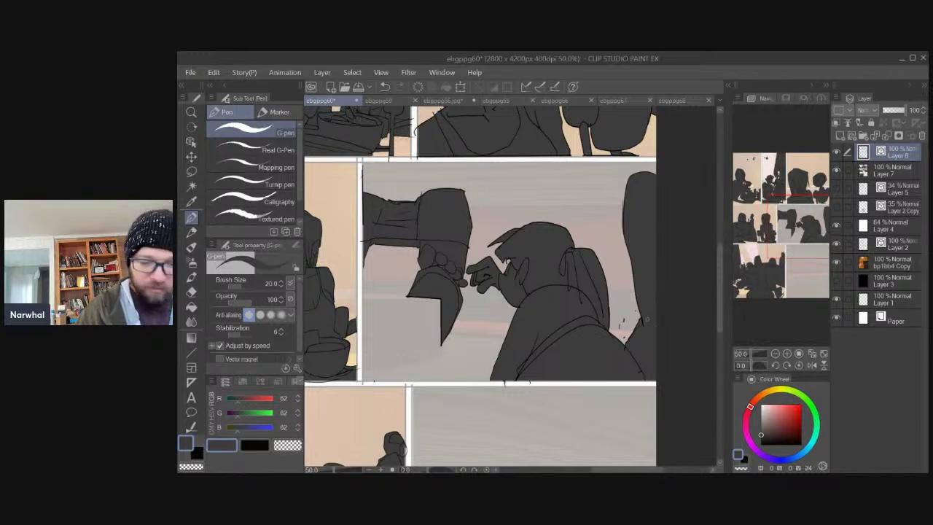
pyautogui.press('b')
pyautogui.press('b')
pyautogui.press('b')
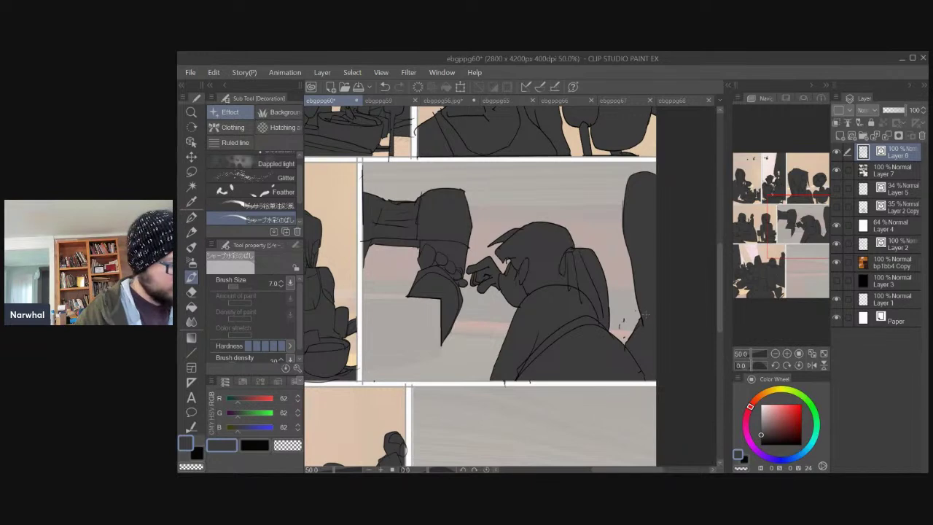
pyautogui.click(760, 443)
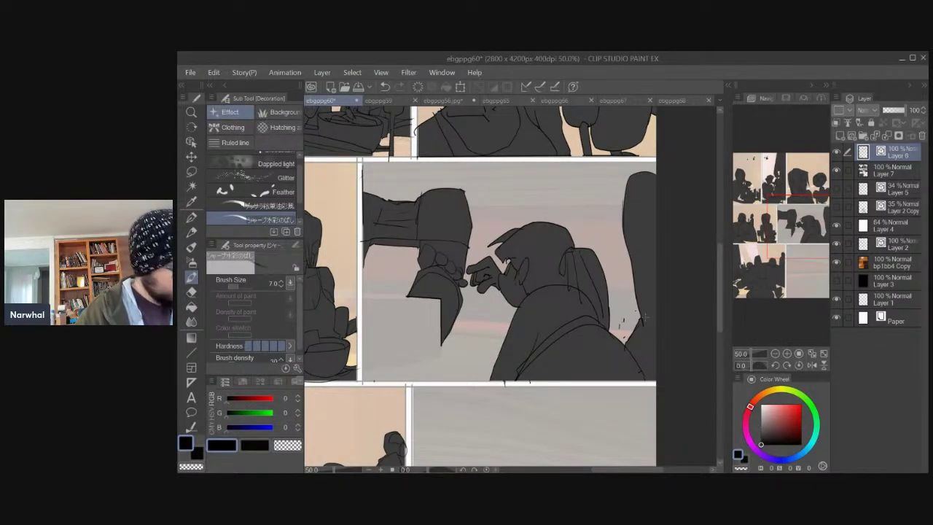
pyautogui.hotkey('ctrl', 'z')
pyautogui.moveTo(642, 321); pyautogui.dragTo(654, 318)
pyautogui.hotkey('ctrl', 'z')
pyautogui.hotkey('ctrl', 'z')
pyautogui.moveTo(631, 348); pyautogui.dragTo(633, 307)
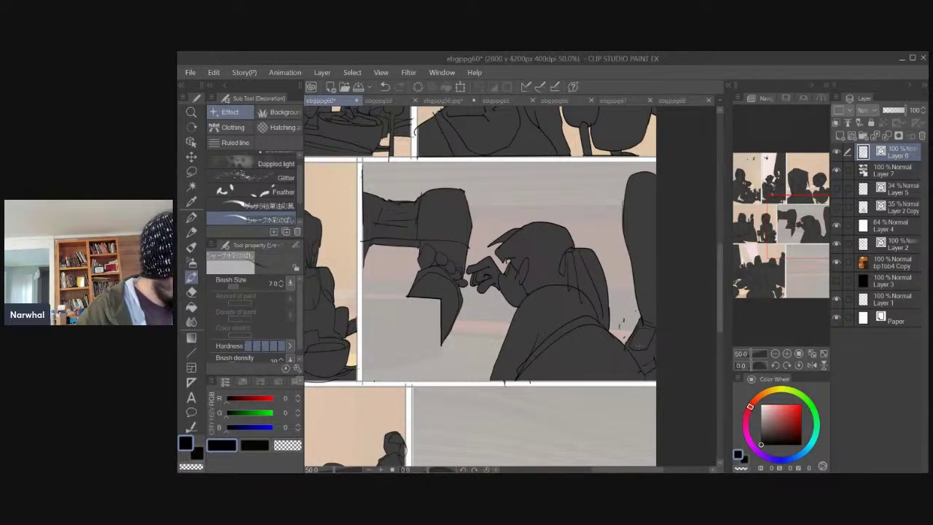
# Auto-select the small gap in the second panel's lower corner from Layer 6's lines, clear it on Layer 7 and deselect.
pyautogui.press('w')
pyautogui.click(653, 364)
pyautogui.hotkey('ctrl', 'd')
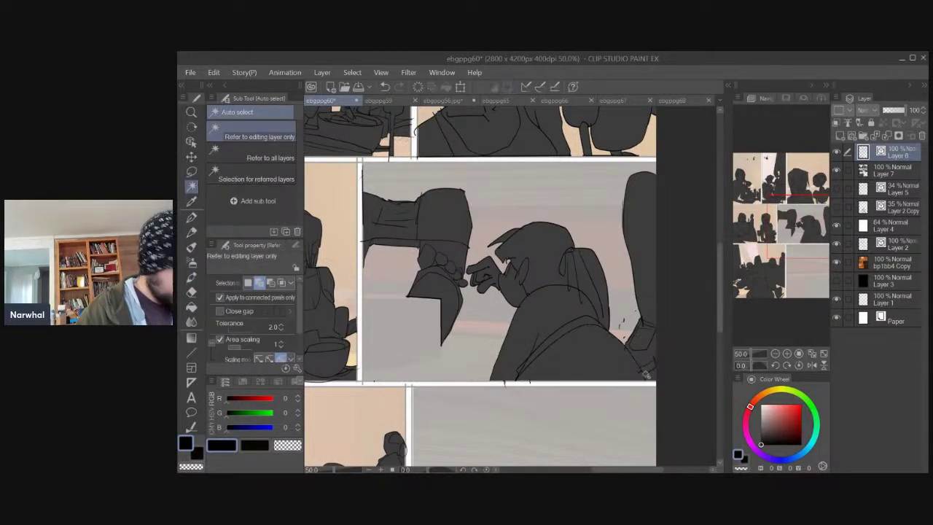
pyautogui.press('b')
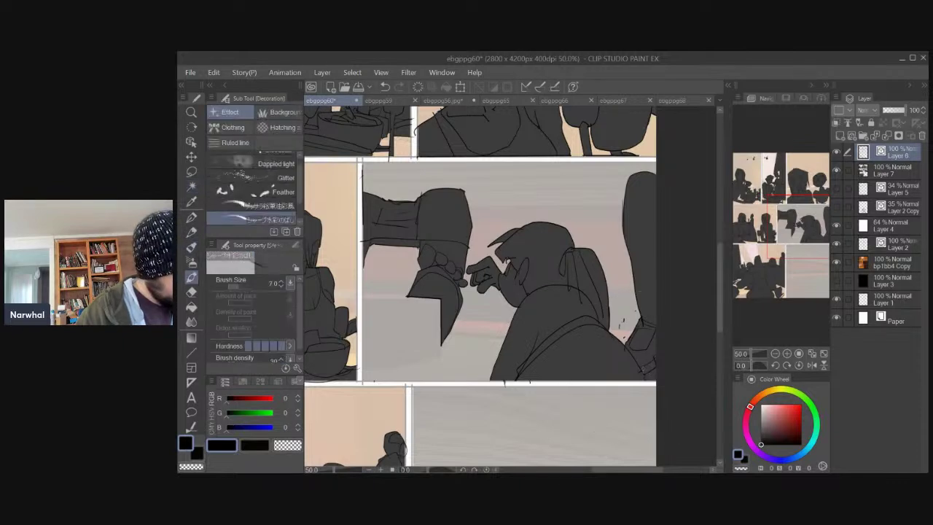
pyautogui.press('w')
pyautogui.click(648, 366)
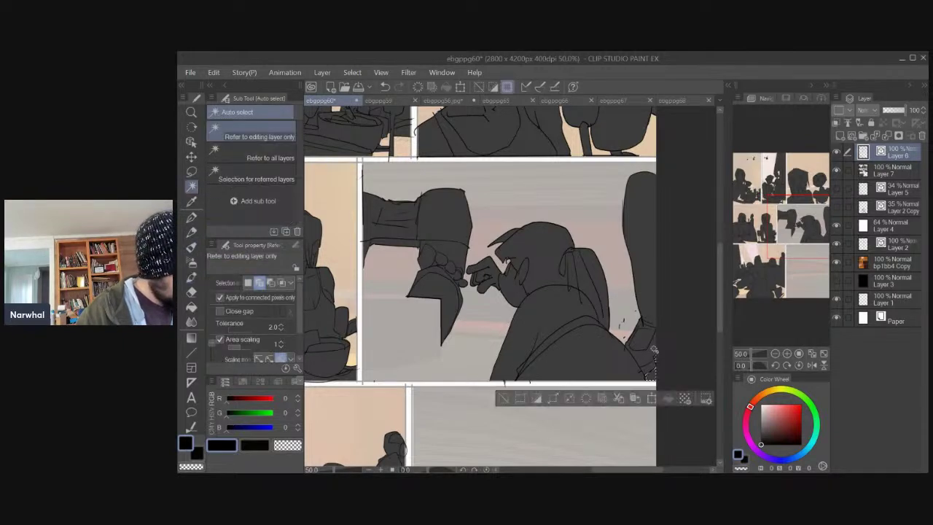
pyautogui.click(887, 174)
pyautogui.press('Delete')
pyautogui.hotkey('ctrl', 'd')
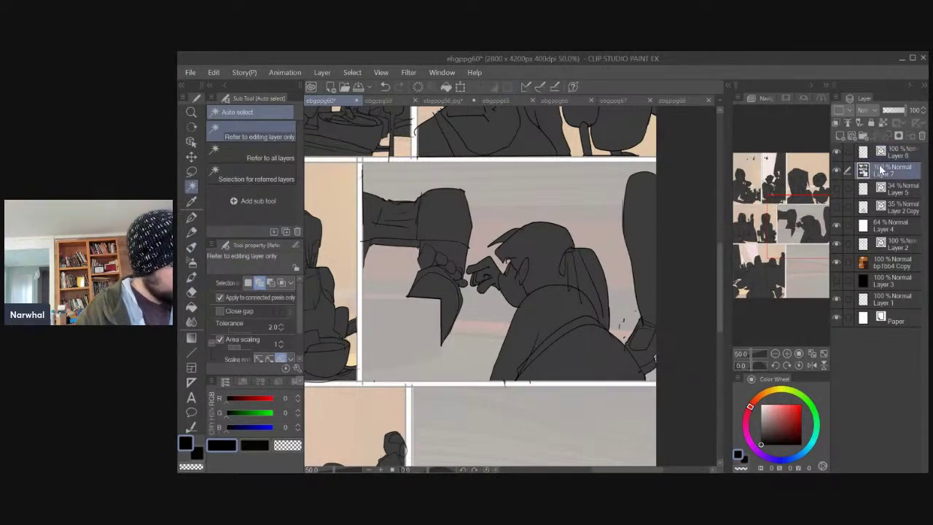
pyautogui.moveTo(412, 349); pyautogui.dragTo(571, 294)
pyautogui.hotkey('ctrl', '-')
pyautogui.scroll(-3, 386, 371)
pyautogui.hscroll(-2, 386, 371)
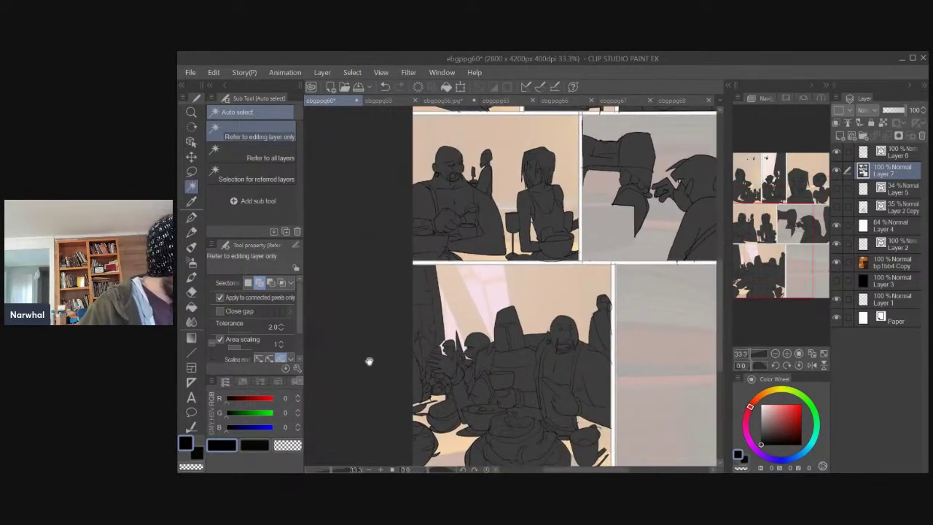
pyautogui.scroll(-1, 372, 358)
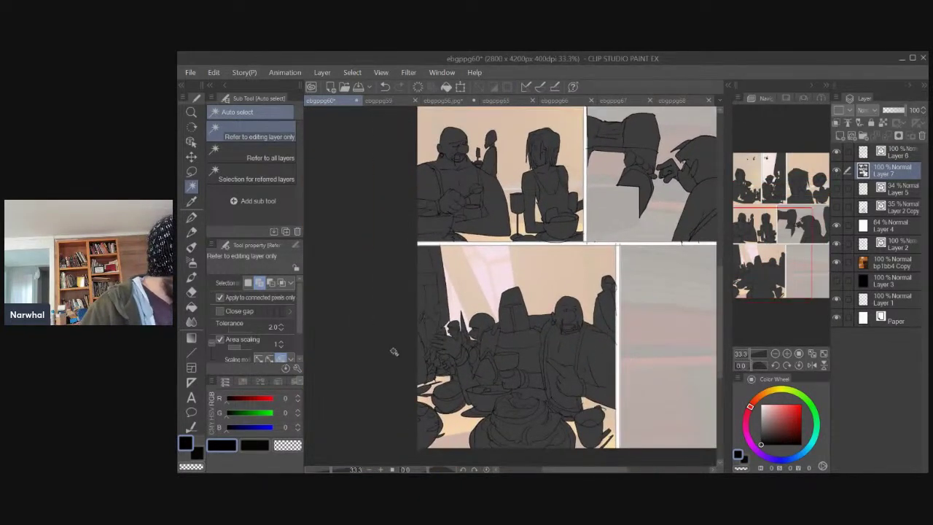
pyautogui.click(529, 394)
pyautogui.click(496, 375)
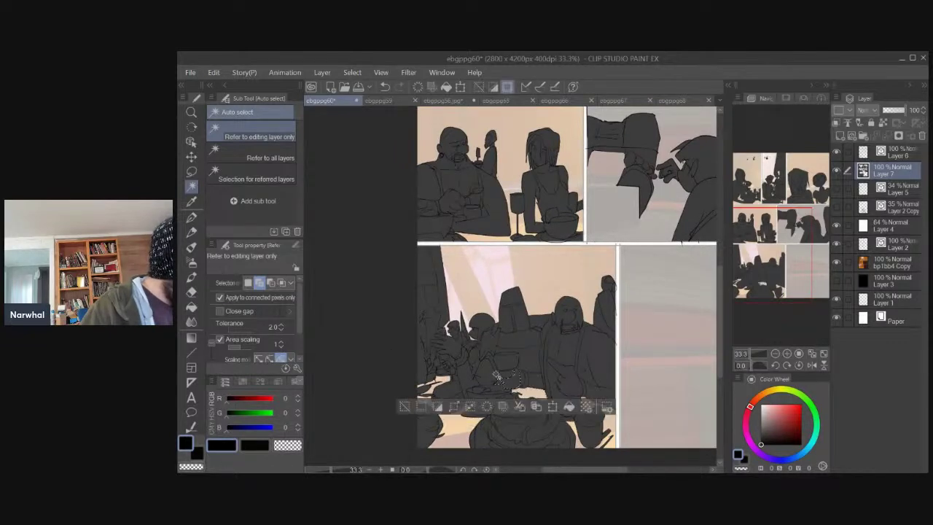
pyautogui.hotkey('ctrl', 'd')
pyautogui.hotkey('ctrl', '=')
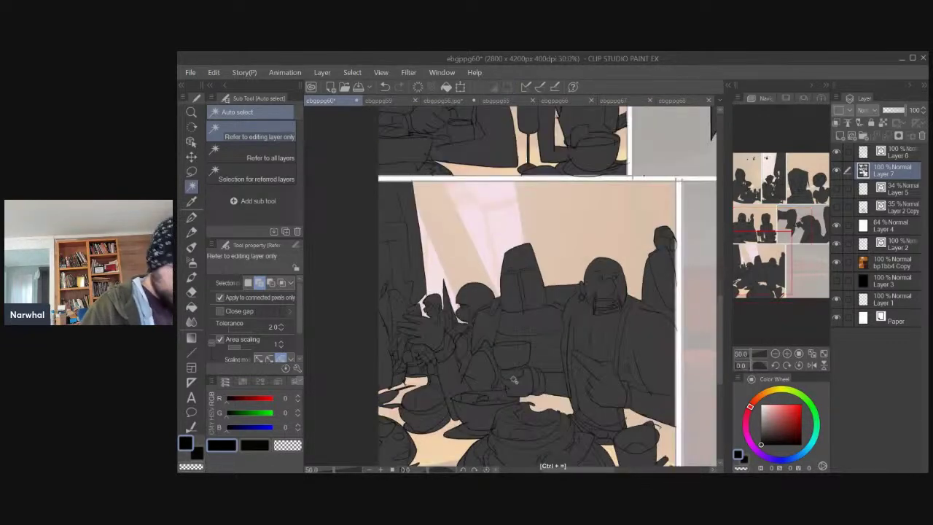
pyautogui.press('e')
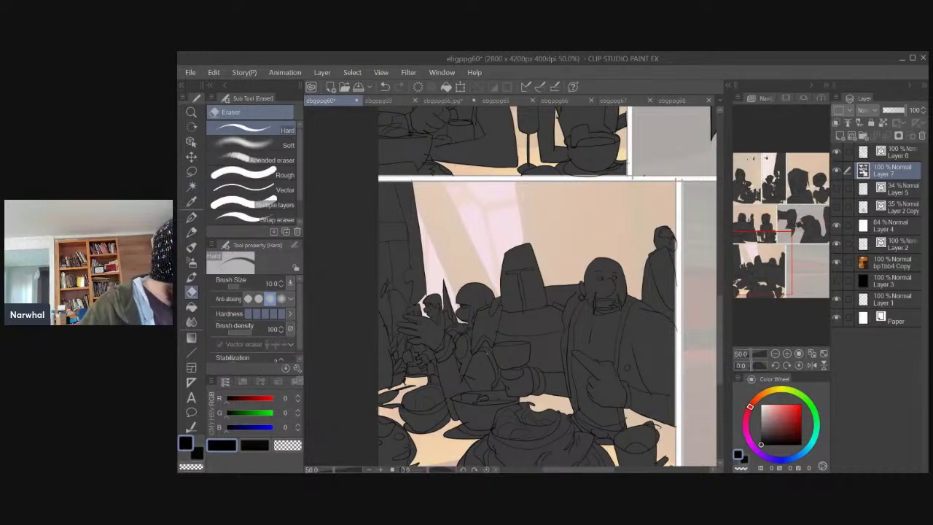
pyautogui.moveTo(481, 374); pyautogui.dragTo(450, 296)
pyautogui.hotkey('ctrl', 'z')
pyautogui.hotkey('ctrl', 'z')
pyautogui.hotkey('ctrl', 'z')
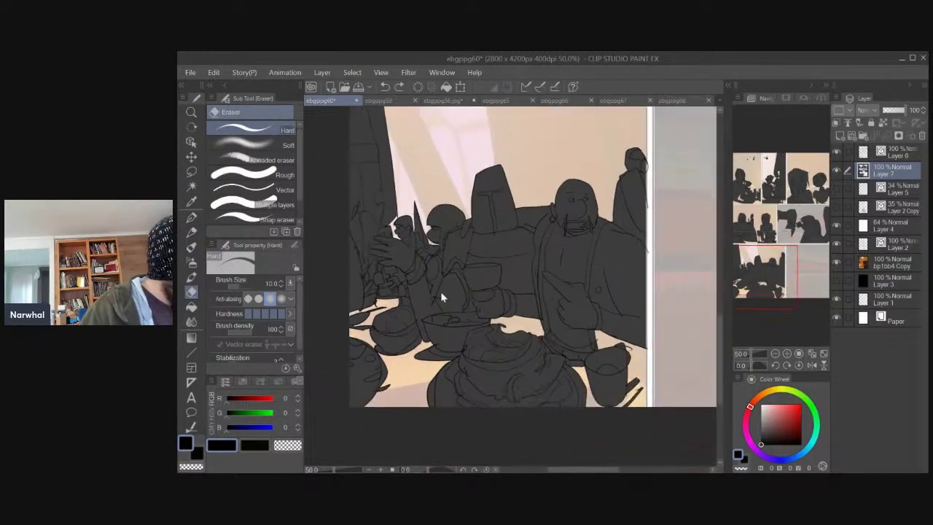
pyautogui.hotkey('ctrl', 'd')
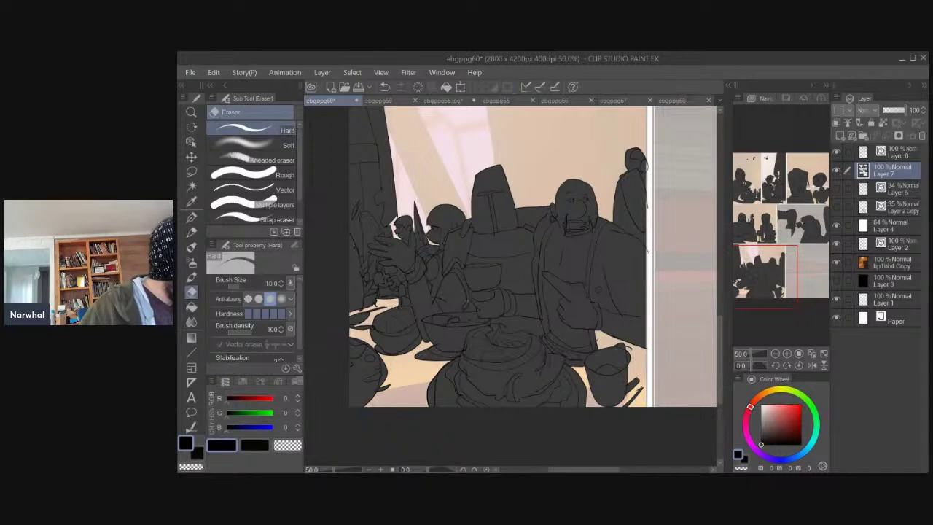
# Touch up the silhouettes around the cup below the bald man's arm on Layer 7, using the sampled dark grey and the G-pen at size 40.
pyautogui.moveTo(387, 339); pyautogui.dragTo(382, 313)
pyautogui.moveTo(425, 267); pyautogui.dragTo(398, 291)
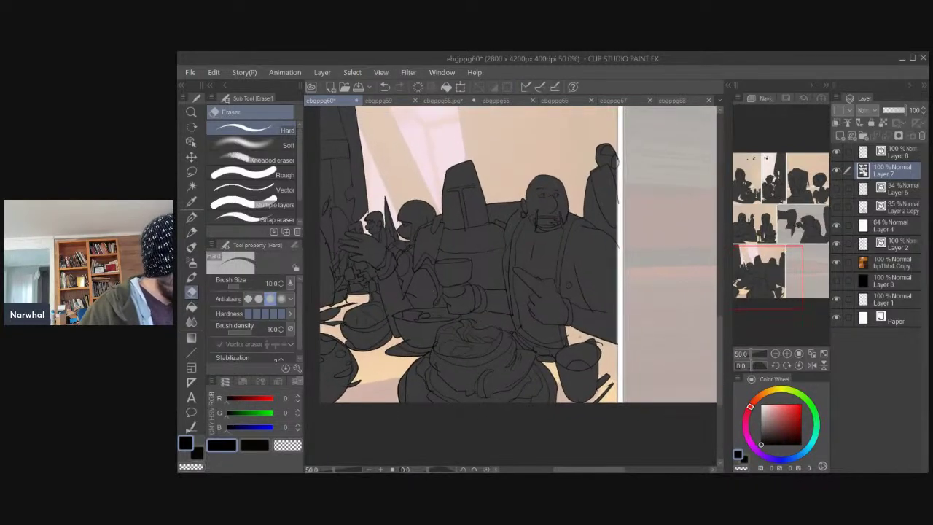
pyautogui.press('p')
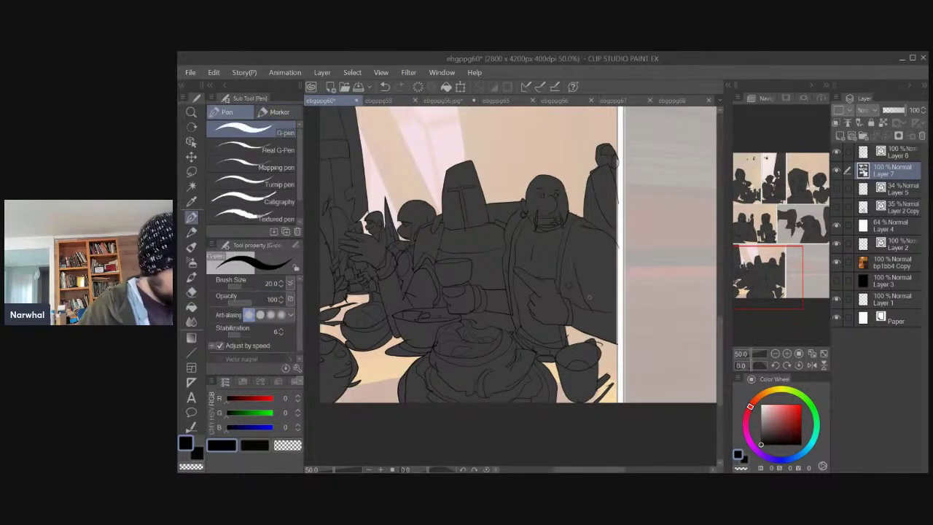
pyautogui.press(']')
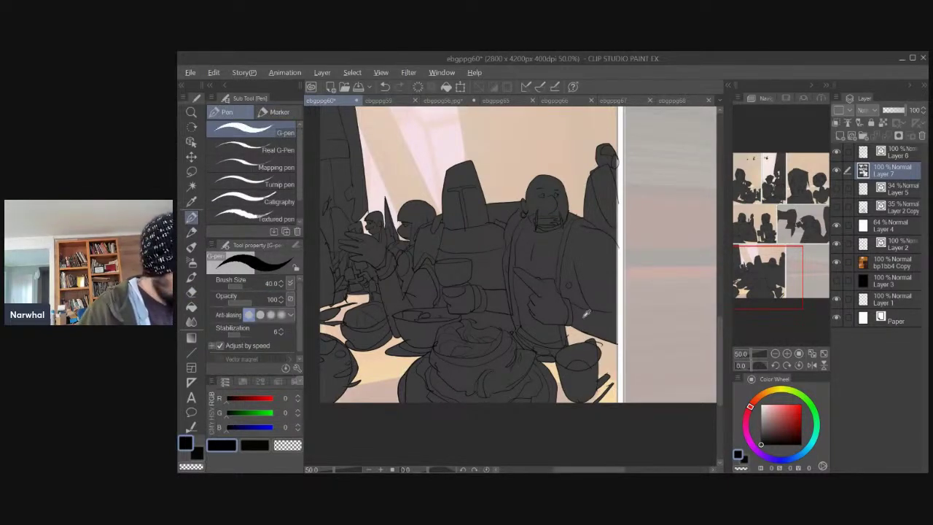
pyautogui.keyDown('alt'); pyautogui.click(587, 314); pyautogui.keyUp('alt')
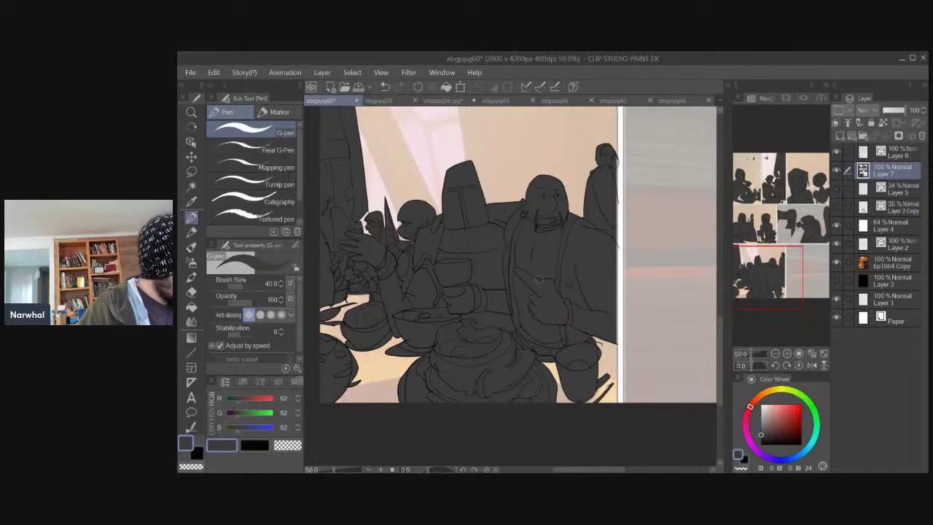
pyautogui.moveTo(375, 352); pyautogui.dragTo(432, 372)
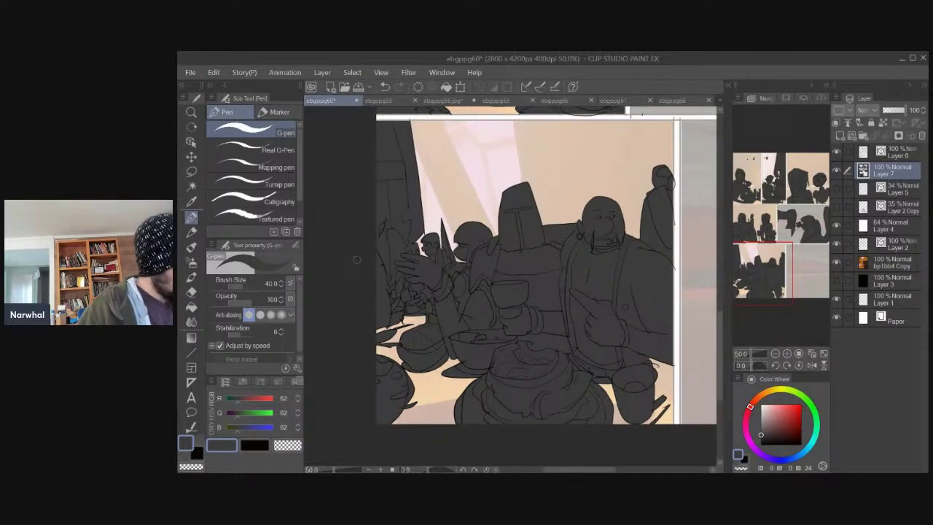
# Examine the crowded table scene in the bottom row's first panel up close for gaps in the dark grey silhouettes.
pyautogui.hotkey('ctrl', '+')
pyautogui.hotkey('ctrl', '+')
pyautogui.hotkey('ctrl', '+')
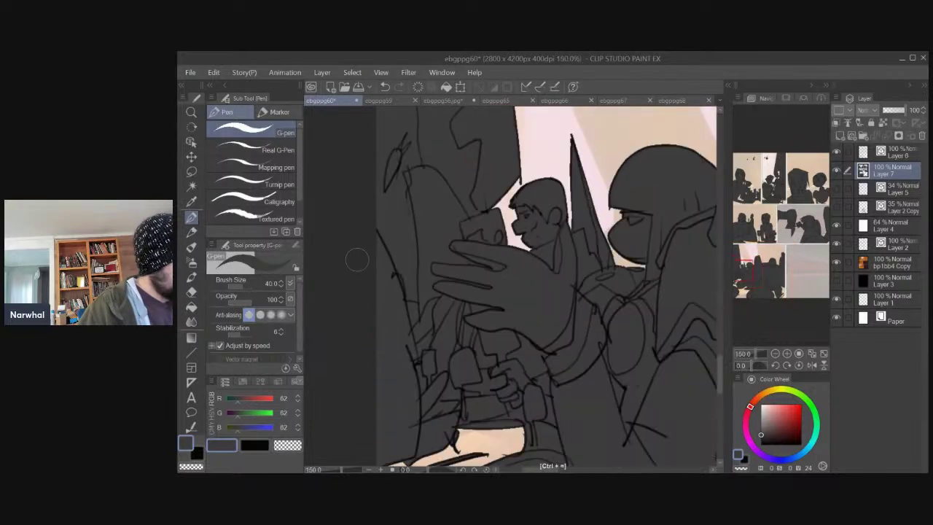
pyautogui.hotkey('ctrl', '-')
pyautogui.hotkey('ctrl', '-')
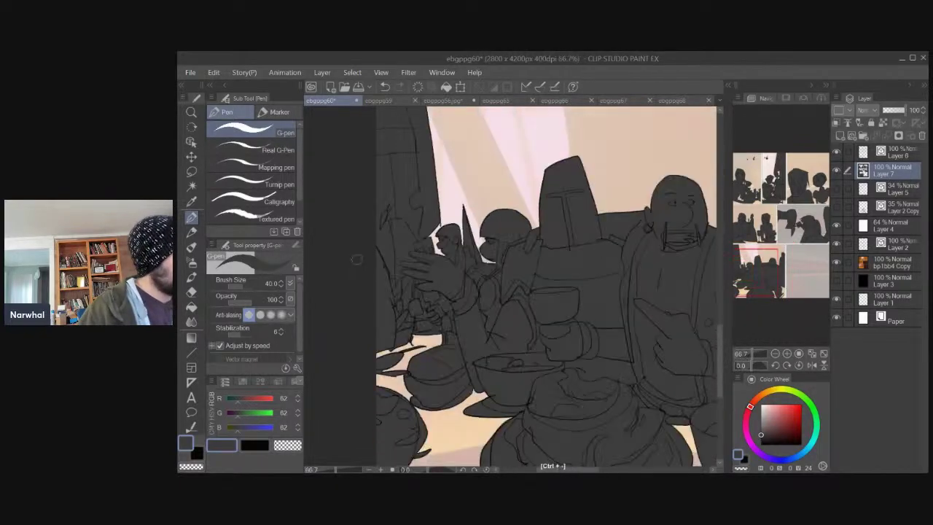
pyautogui.moveTo(367, 308); pyautogui.dragTo(312, 211)
pyautogui.moveTo(508, 411); pyautogui.dragTo(479, 420)
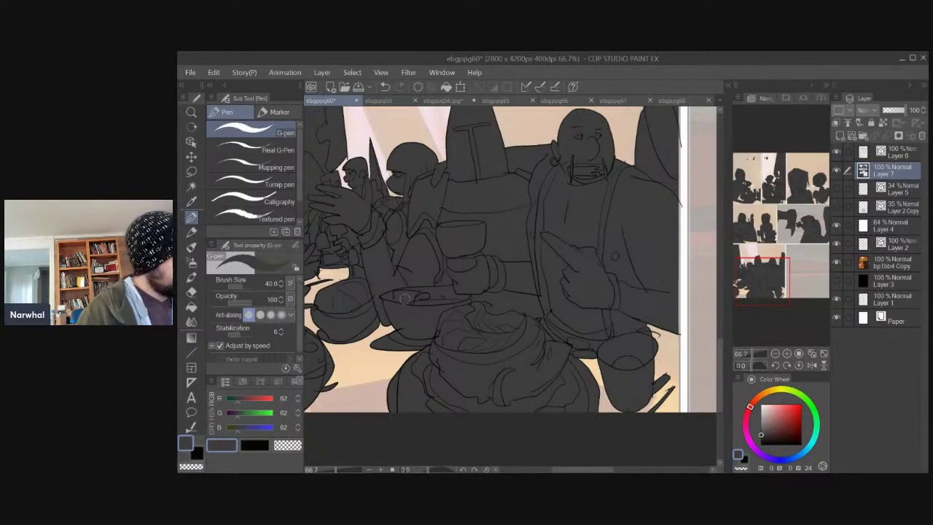
pyautogui.hotkey('ctrl', '-')
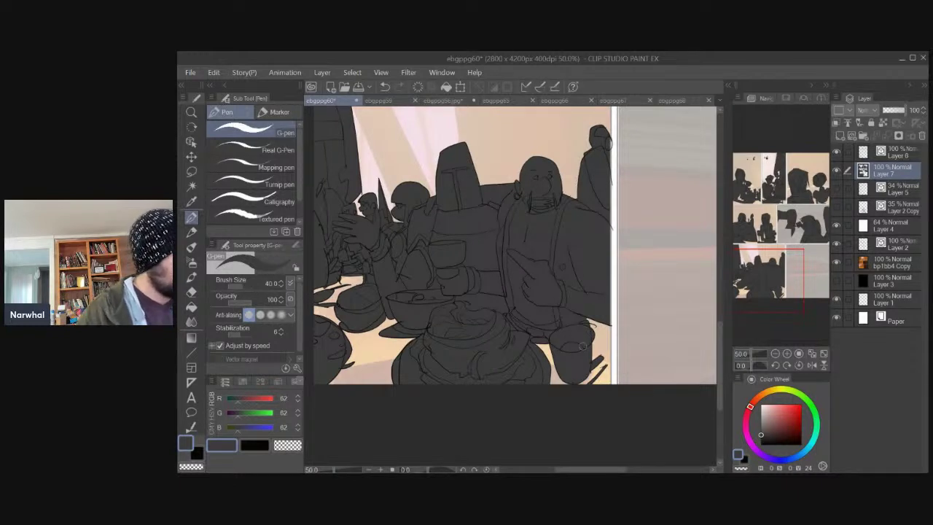
# Make bp1bb4 Copy the active layer, check it by toggling its visibility, and hide the semi-transparent white Layer 4.
pyautogui.moveTo(602, 409); pyautogui.dragTo(455, 415)
pyautogui.moveTo(546, 329); pyautogui.dragTo(565, 346)
pyautogui.click(887, 264)
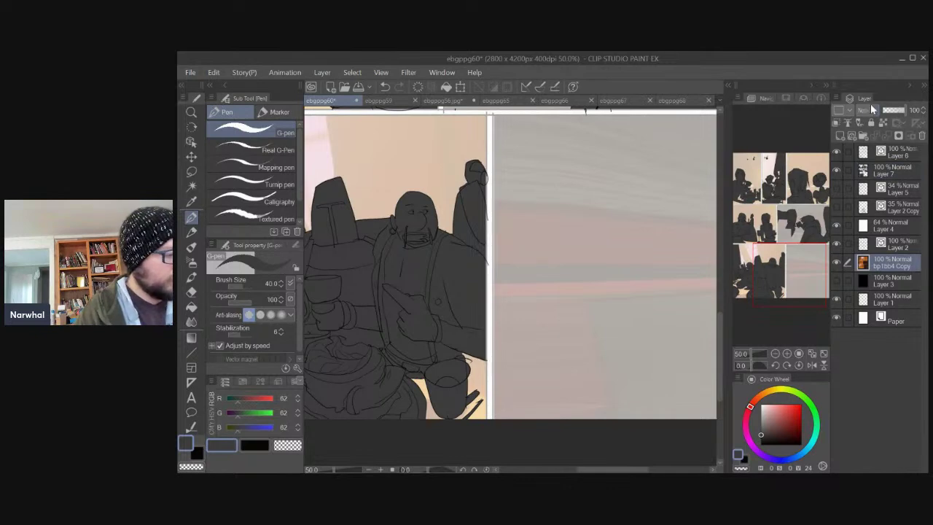
pyautogui.click(839, 264)
pyautogui.click(840, 265)
pyautogui.click(838, 226)
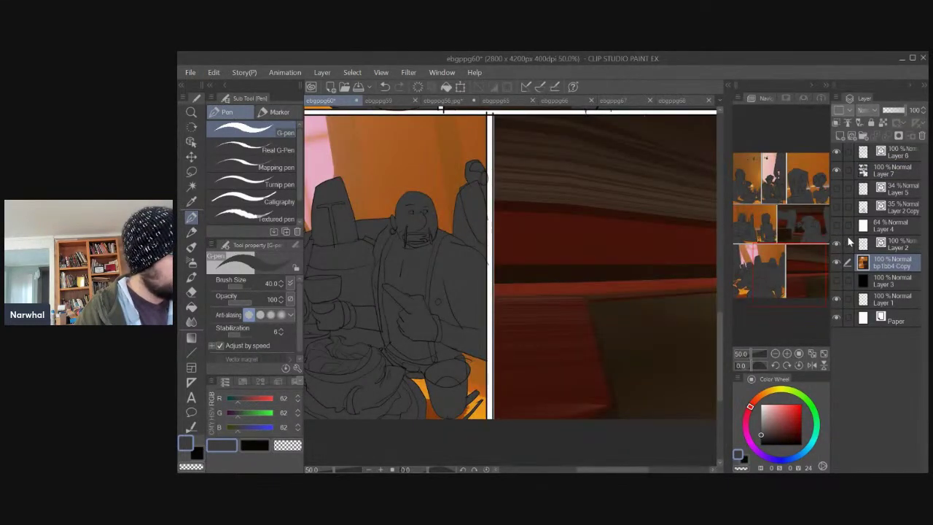
# Show the black Layer 3 behind the comic panels and check the page with the dark gutters.
pyautogui.click(837, 278)
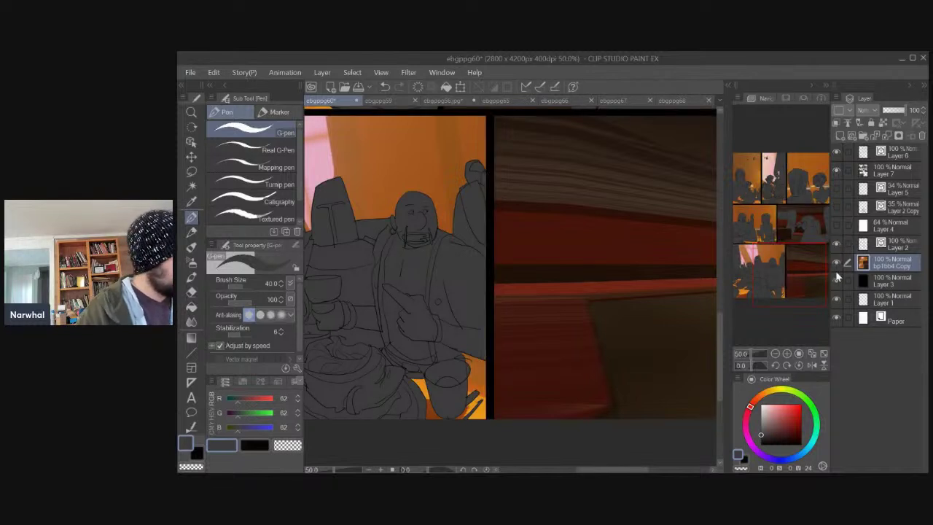
pyautogui.hotkey('ctrl', '-')
pyautogui.moveTo(373, 359); pyautogui.dragTo(459, 427)
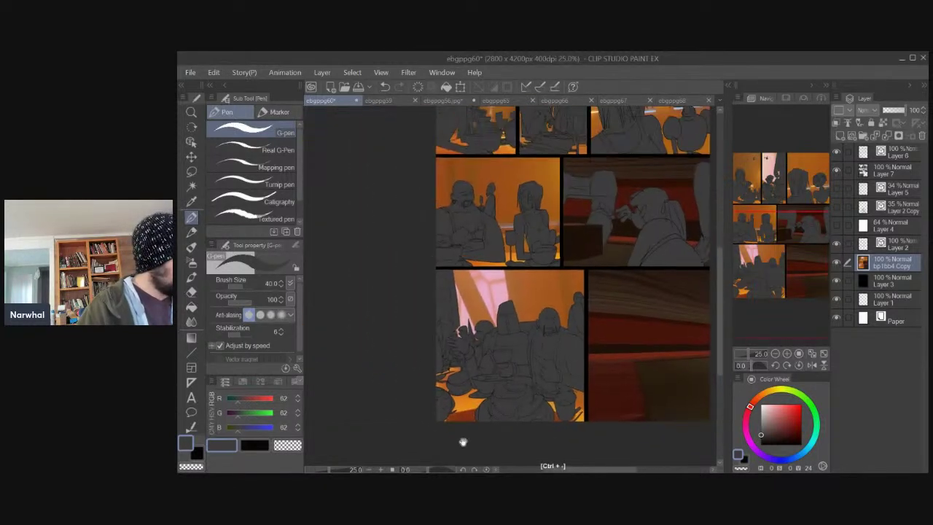
pyautogui.moveTo(381, 280); pyautogui.dragTo(334, 375)
pyautogui.moveTo(350, 311); pyautogui.dragTo(355, 343)
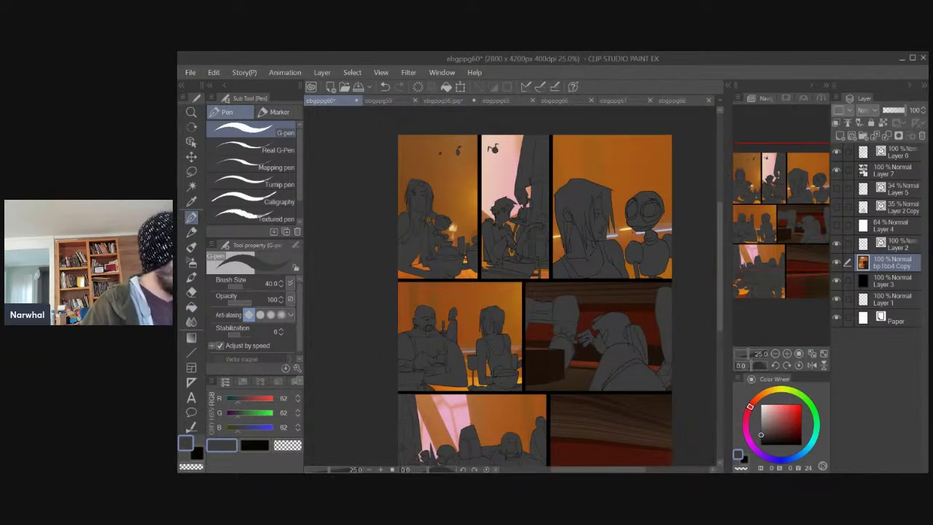
pyautogui.moveTo(356, 377); pyautogui.dragTo(350, 303)
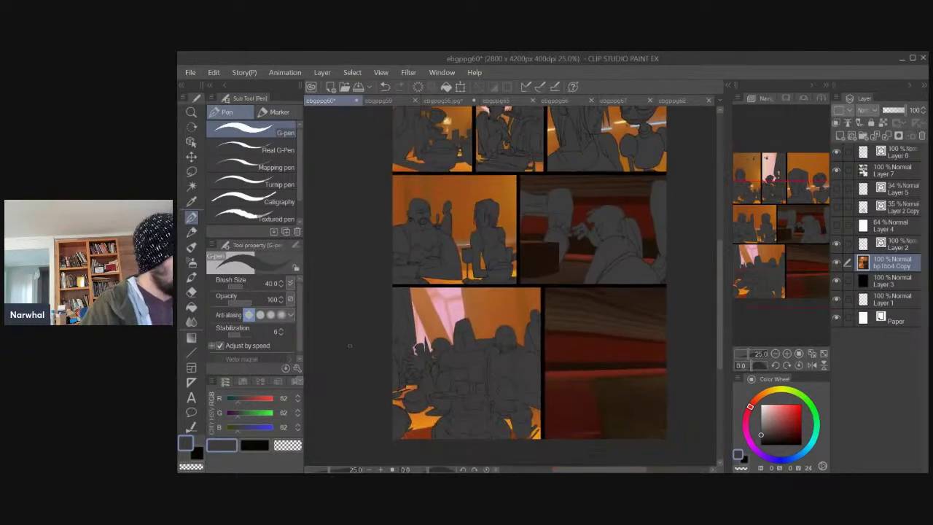
pyautogui.moveTo(344, 352); pyautogui.dragTo(347, 241)
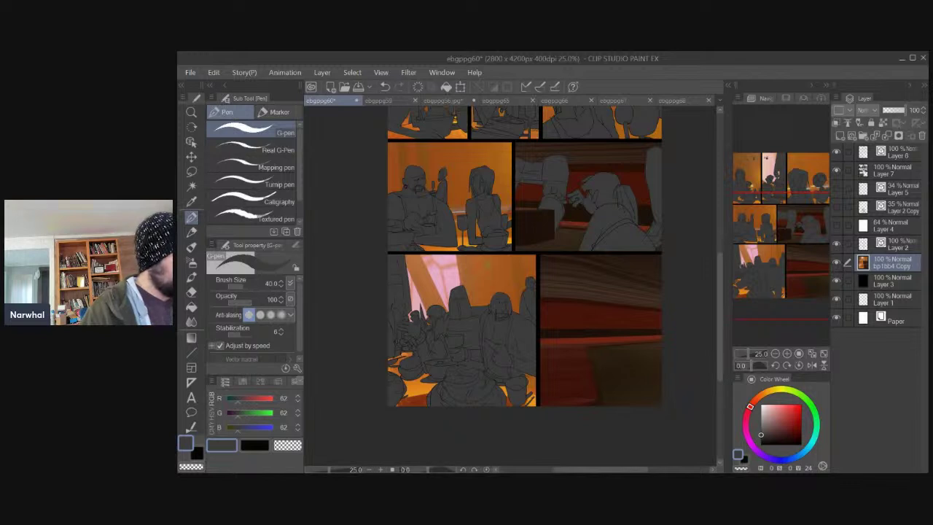
pyautogui.moveTo(343, 235)
pyautogui.mouseDown()
pyautogui.moveTo(354, 360)
pyautogui.moveTo(343, 406)
pyautogui.moveTo(350, 280)
pyautogui.mouseUp()
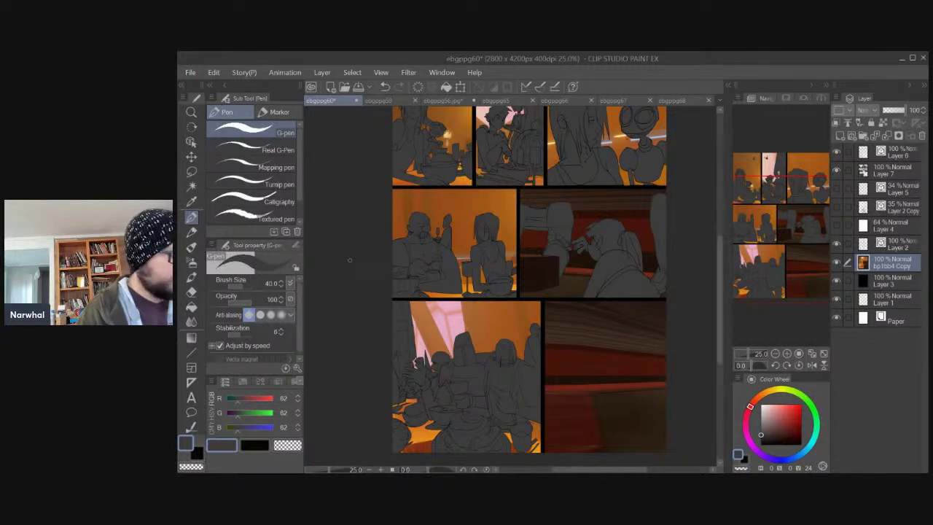
# Show the white 64% overlay layer and prepare Layer 6 for sketching in black with a decoration brush.
pyautogui.click(836, 262)
pyautogui.click(893, 153)
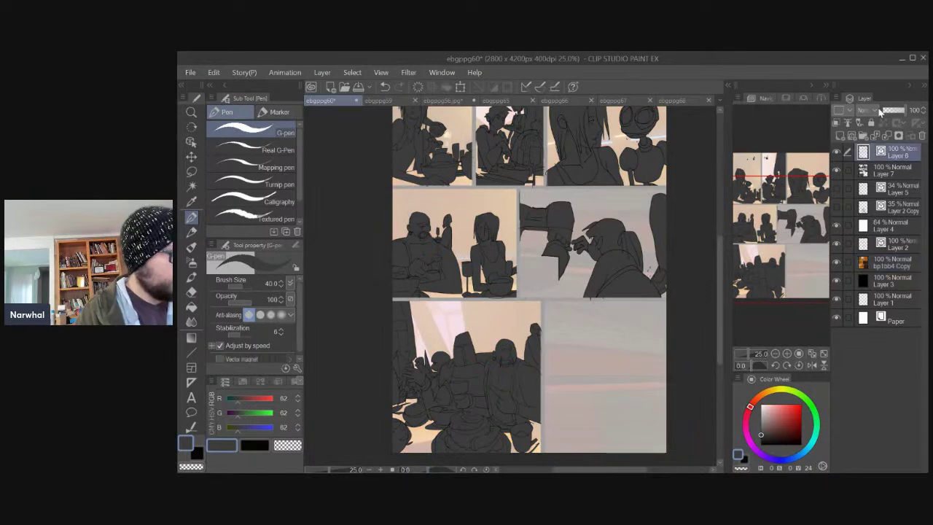
pyautogui.click(761, 444)
pyautogui.press('b')
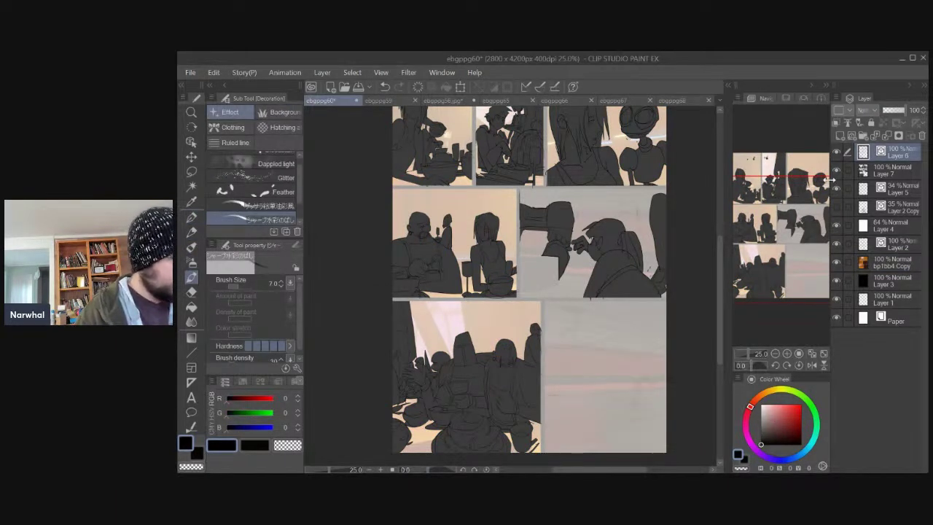
# Sketch a large rounded outline in the upper part of the empty last panel.
pyautogui.hotkey('ctrl', '+')
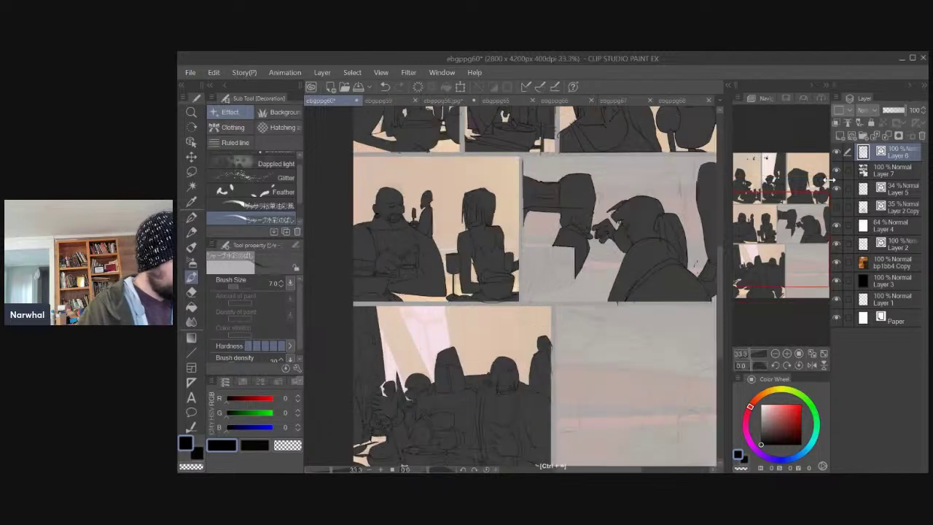
pyautogui.moveTo(596, 401); pyautogui.dragTo(606, 371)
pyautogui.moveTo(623, 301)
pyautogui.mouseDown()
pyautogui.moveTo(647, 339)
pyautogui.moveTo(596, 336)
pyautogui.moveTo(612, 369)
pyautogui.moveTo(627, 362)
pyautogui.mouseUp()
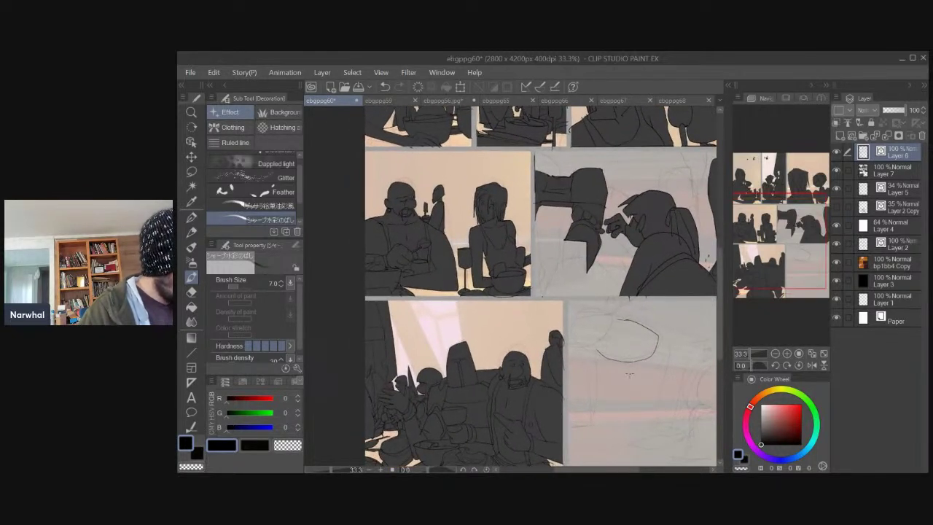
pyautogui.moveTo(592, 365); pyautogui.dragTo(575, 374)
pyautogui.hotkey('ctrl', 'z')
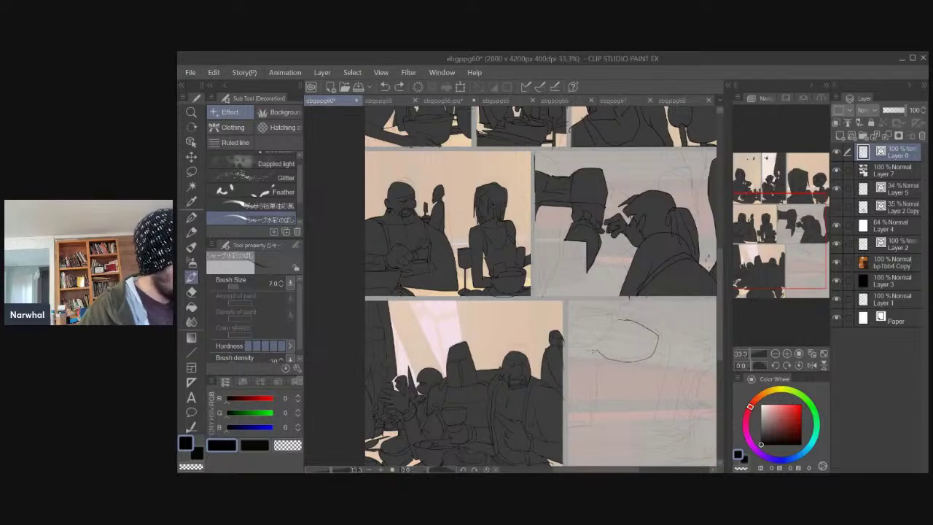
pyautogui.moveTo(570, 261); pyautogui.dragTo(574, 298)
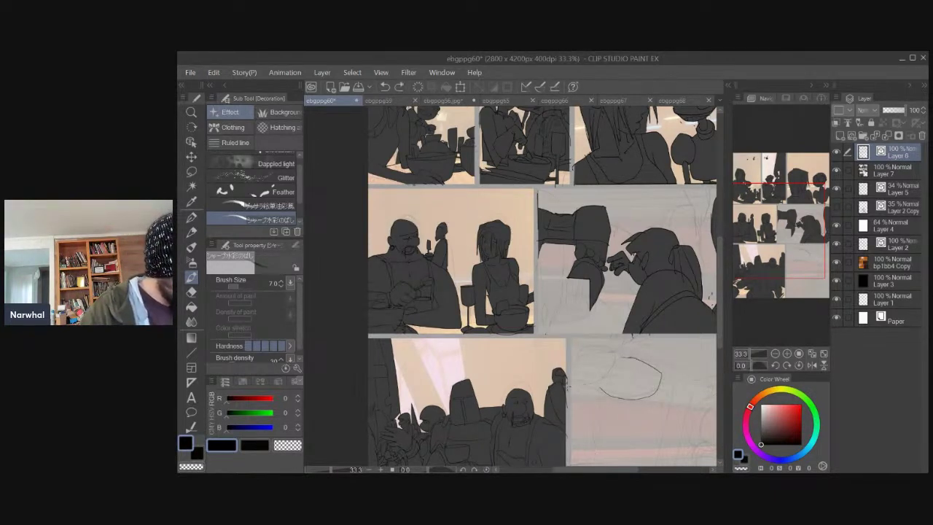
# Sketch a long curved line down the inner edge of the last panel and a rounded form above it.
pyautogui.moveTo(569, 385); pyautogui.dragTo(593, 449)
pyautogui.moveTo(572, 394); pyautogui.dragTo(575, 340)
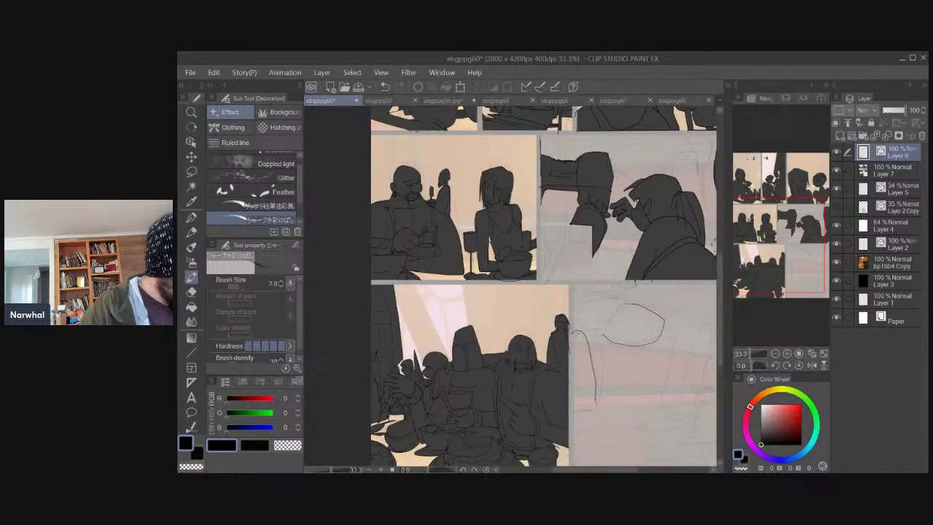
pyautogui.moveTo(581, 329)
pyautogui.mouseDown()
pyautogui.moveTo(604, 295)
pyautogui.moveTo(586, 291)
pyautogui.mouseUp()
pyautogui.moveTo(594, 288); pyautogui.dragTo(582, 331)
pyautogui.moveTo(575, 294); pyautogui.dragTo(577, 331)
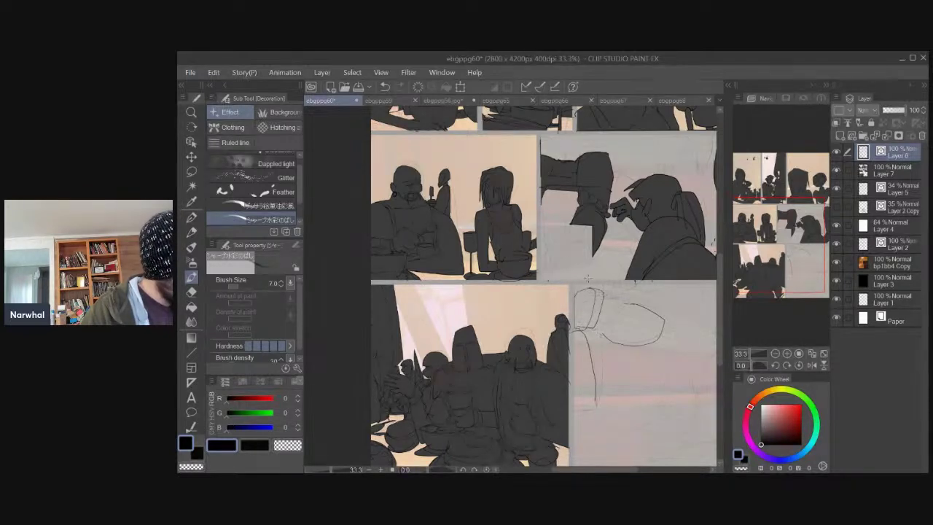
# Add a row of small rounded digits between the curved form and the large outline in the last panel.
pyautogui.hotkey('ctrl', 'z')
pyautogui.moveTo(606, 290)
pyautogui.mouseDown()
pyautogui.moveTo(616, 286)
pyautogui.moveTo(594, 331)
pyautogui.moveTo(607, 321)
pyautogui.mouseUp()
pyautogui.hotkey('ctrl', 'z')
pyautogui.hotkey('ctrl', 'z')
pyautogui.hotkey('ctrl', 'z')
pyautogui.hotkey('ctrl', 'z')
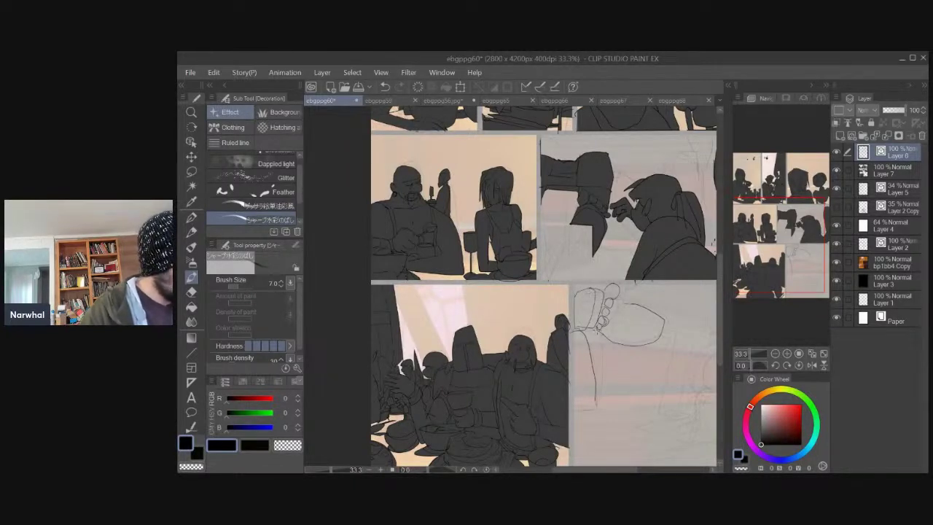
pyautogui.moveTo(621, 302); pyautogui.dragTo(595, 288)
pyautogui.hotkey('ctrl', 'z')
pyautogui.hotkey('ctrl', 'z')
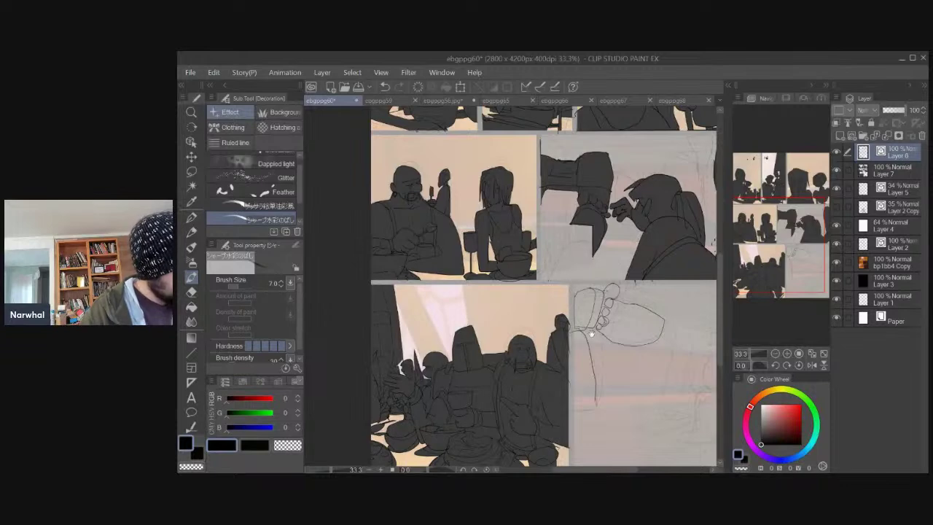
# Sketch short connecting lines beneath the row of digits, where the form meets the long curved line.
pyautogui.moveTo(591, 337)
pyautogui.mouseDown()
pyautogui.moveTo(572, 365)
pyautogui.moveTo(566, 356)
pyautogui.moveTo(580, 367)
pyautogui.moveTo(566, 363)
pyautogui.mouseUp()
pyautogui.hotkey('ctrl', 'z')
pyautogui.hotkey('ctrl', 'z')
pyautogui.hotkey('ctrl', 'z')
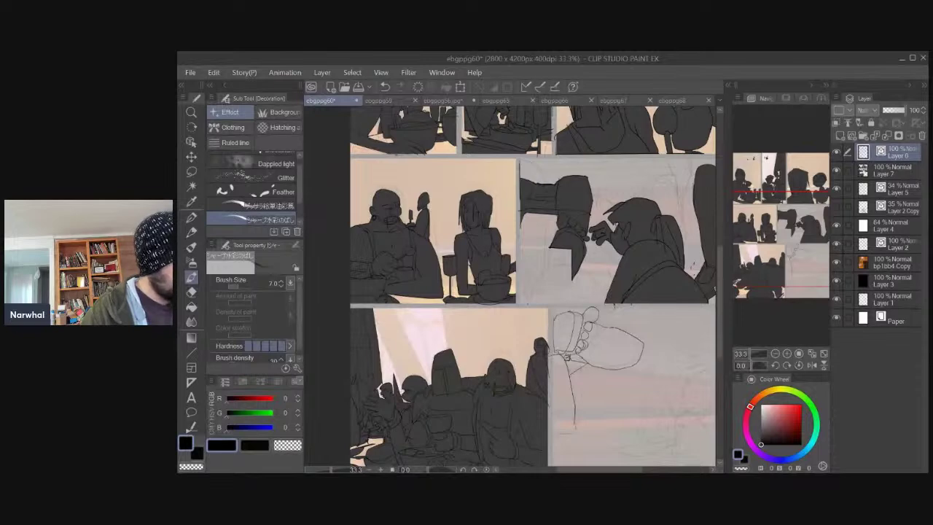
pyautogui.hotkey('ctrl', 'z')
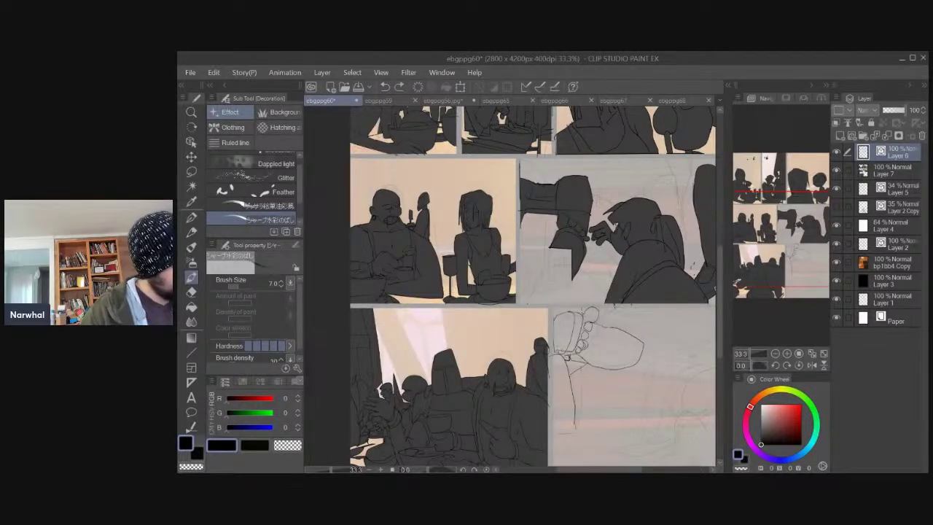
pyautogui.hotkey('ctrl', 'z')
pyautogui.hotkey('ctrl', 'y')
pyautogui.hotkey('ctrl', 'z')
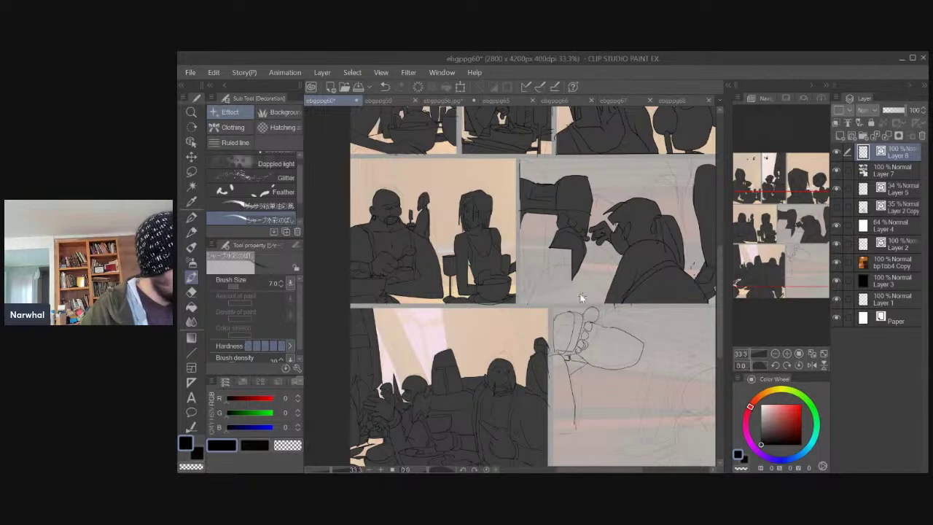
pyautogui.moveTo(595, 387); pyautogui.dragTo(531, 353)
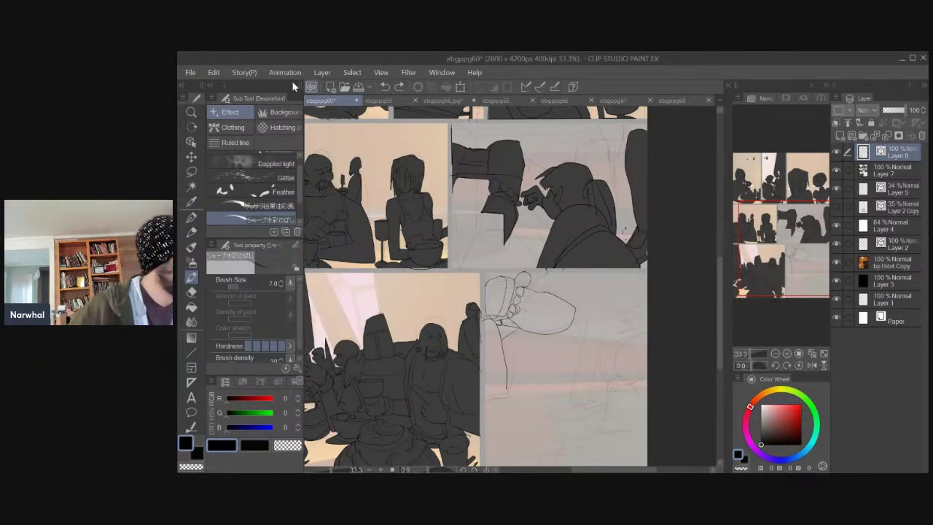
# Create a new blank illustration canvas of 2800 x 4200 px at 400 dpi.
pyautogui.click(190, 72)
pyautogui.click(219, 76)
pyautogui.click(719, 149)
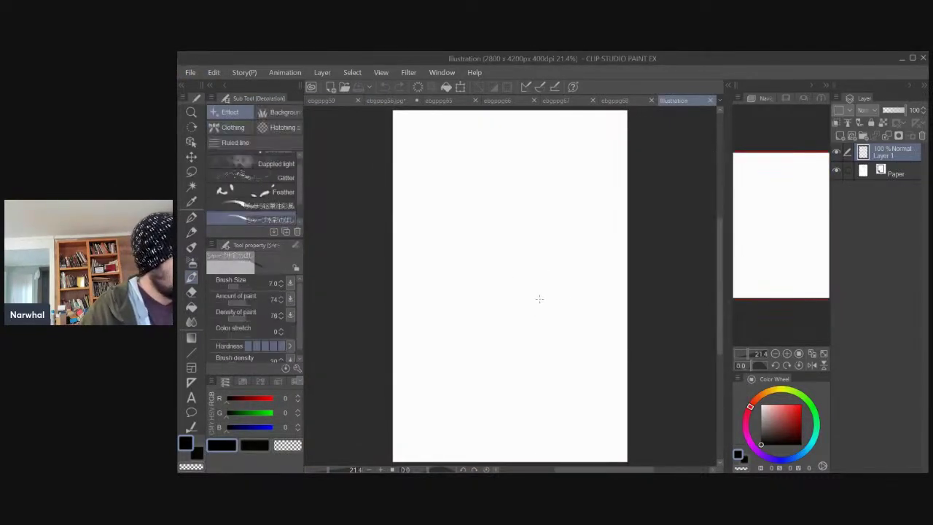
# Sketch an oval skull shape on the new canvas and add a tapered jaw below it.
pyautogui.moveTo(535, 252)
pyautogui.mouseDown()
pyautogui.moveTo(511, 315)
pyautogui.moveTo(569, 285)
pyautogui.moveTo(567, 326)
pyautogui.moveTo(560, 273)
pyautogui.mouseUp()
pyautogui.hotkey('ctrl', 'z')
pyautogui.scroll(2, 543, 260)
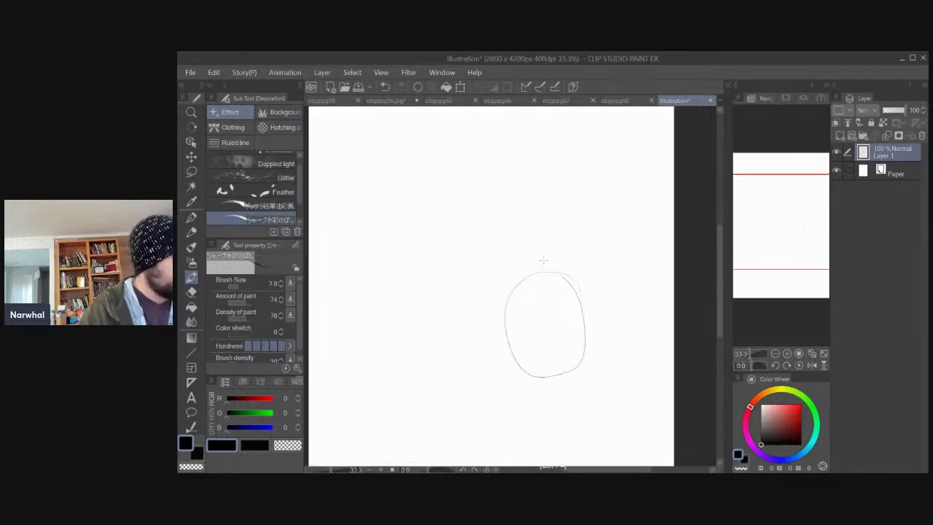
pyautogui.moveTo(580, 373)
pyautogui.mouseDown()
pyautogui.moveTo(557, 403)
pyautogui.moveTo(522, 383)
pyautogui.moveTo(507, 338)
pyautogui.moveTo(547, 410)
pyautogui.moveTo(584, 371)
pyautogui.moveTo(584, 349)
pyautogui.mouseUp()
pyautogui.hotkey('ctrl', 'z')
pyautogui.hotkey('ctrl', 'z')
pyautogui.scroll(1, 578, 328)
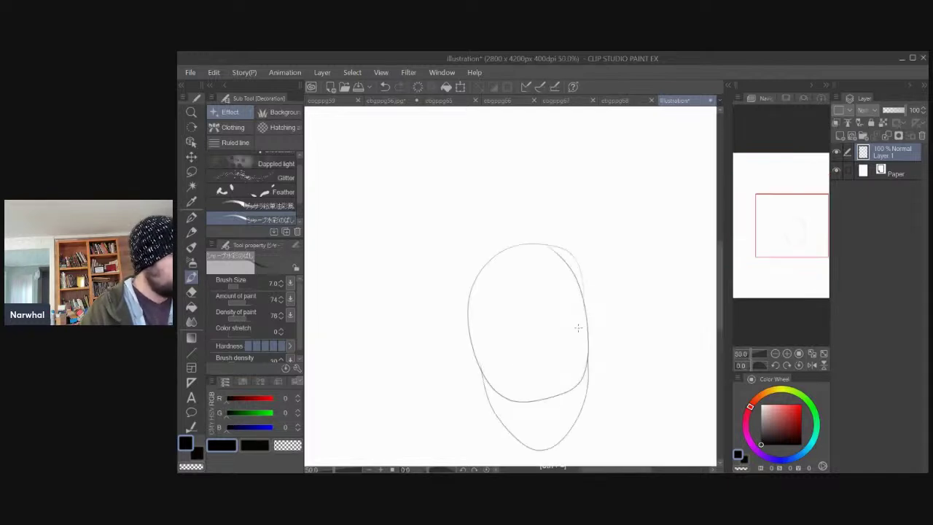
pyautogui.moveTo(429, 338); pyautogui.dragTo(425, 306)
# Mark the nose with two small nostril strokes just above the lower edge of the skull oval.
pyautogui.hotkey('ctrl', 'z')
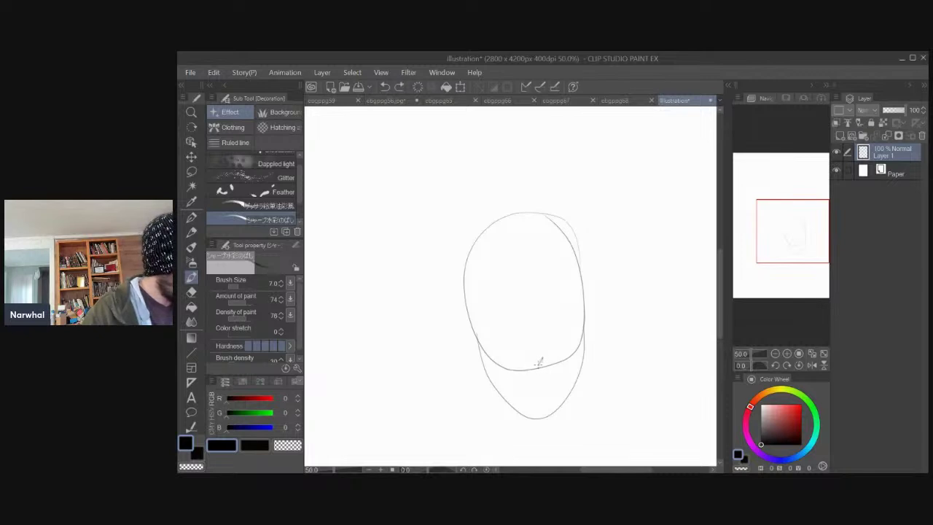
pyautogui.hotkey('ctrl', 'z')
pyautogui.moveTo(546, 356); pyautogui.dragTo(544, 364)
pyautogui.hotkey('ctrl', 'z')
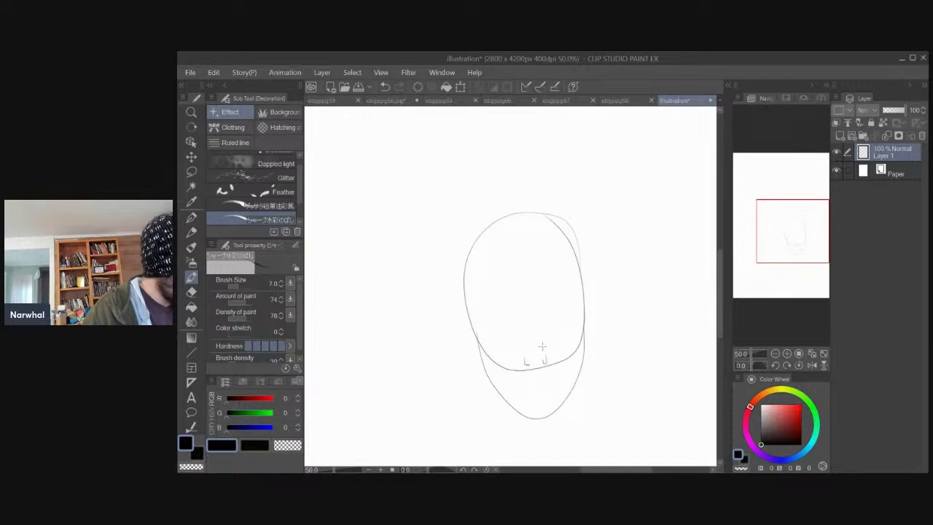
pyautogui.hotkey('ctrl', 'z')
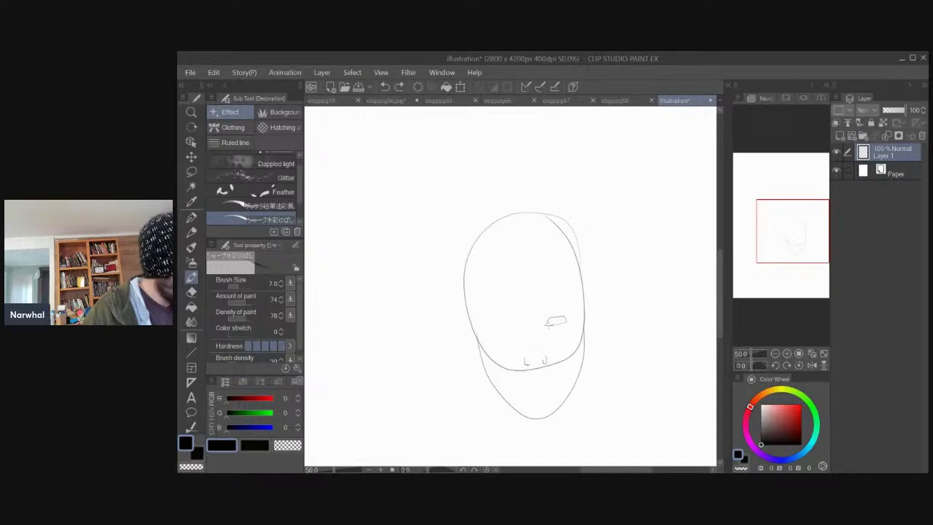
# Sketch the almond-shaped eye on the right side of the face with a lid line above it.
pyautogui.hotkey('ctrl', 'z')
pyautogui.moveTo(547, 318); pyautogui.dragTo(569, 318)
pyautogui.hotkey('ctrl', 'z')
pyautogui.hotkey('ctrl', 'z')
pyautogui.hotkey('ctrl', 'z')
pyautogui.hotkey('ctrl', 'z')
pyautogui.hotkey('ctrl', 'z')
# Sketch the lips below the nose and complete the eyes with irises, the second eye and its brow.
pyautogui.moveTo(541, 383)
pyautogui.mouseDown()
pyautogui.moveTo(524, 388)
pyautogui.moveTo(553, 387)
pyautogui.mouseUp()
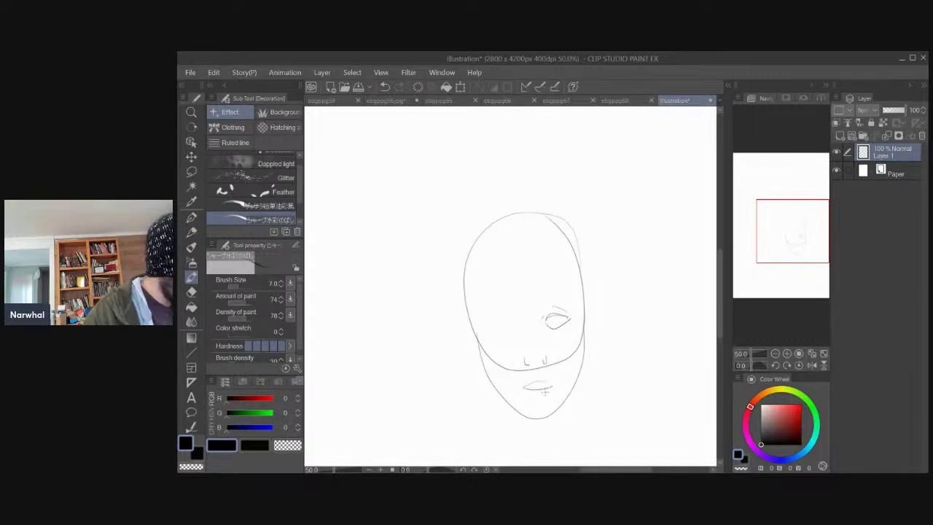
pyautogui.hotkey('ctrl', 'z')
pyautogui.moveTo(513, 323)
pyautogui.mouseDown()
pyautogui.moveTo(496, 320)
pyautogui.moveTo(520, 310)
pyautogui.moveTo(510, 322)
pyautogui.moveTo(561, 317)
pyautogui.mouseUp()
pyautogui.hotkey('ctrl', 'z')
pyautogui.hotkey('ctrl', 'z')
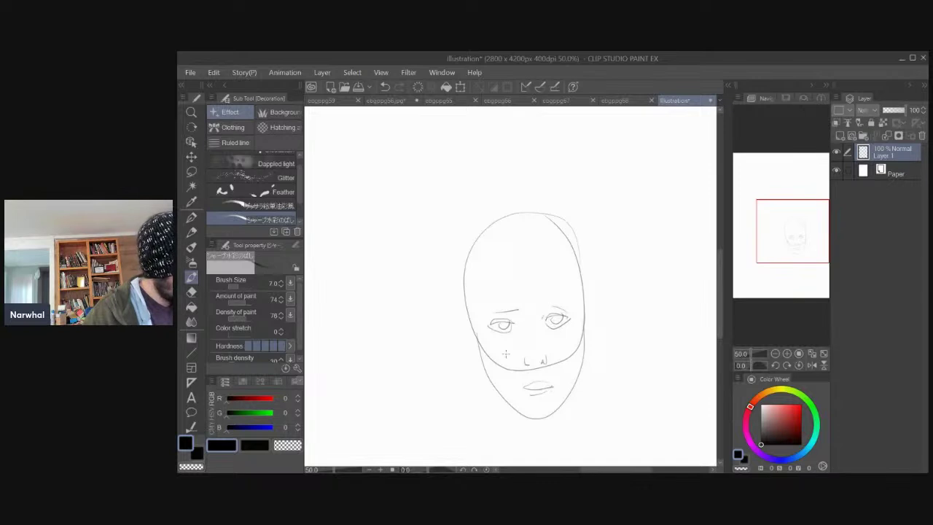
# Draw an ear on each side of the head at the height of the eyes and nose.
pyautogui.moveTo(465, 318); pyautogui.dragTo(476, 357)
pyautogui.hotkey('ctrl', 'z')
pyautogui.moveTo(471, 321); pyautogui.dragTo(479, 363)
pyautogui.moveTo(587, 295); pyautogui.dragTo(590, 347)
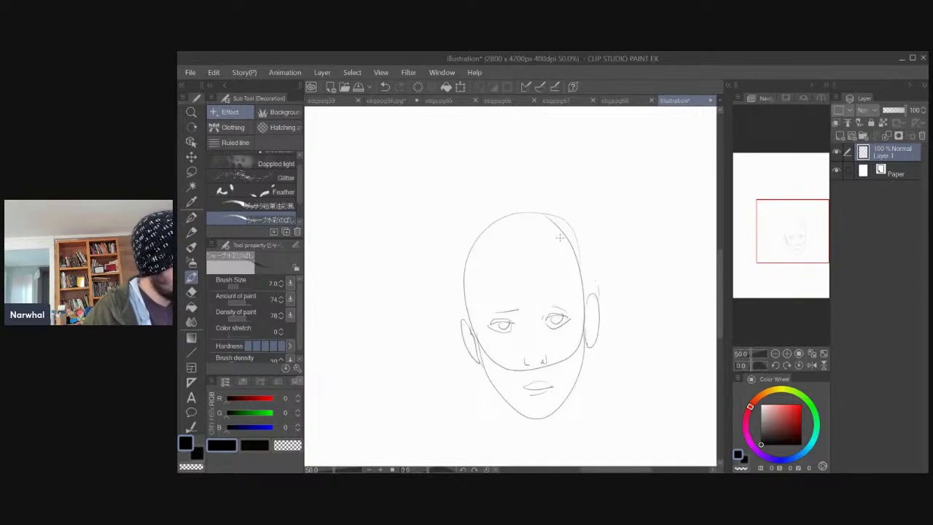
pyautogui.moveTo(597, 232)
pyautogui.mouseDown()
pyautogui.moveTo(597, 280)
pyautogui.moveTo(472, 315)
pyautogui.moveTo(583, 306)
pyautogui.moveTo(473, 327)
pyautogui.mouseUp()
pyautogui.hotkey('ctrl', 'z')
pyautogui.hotkey('ctrl', 'z')
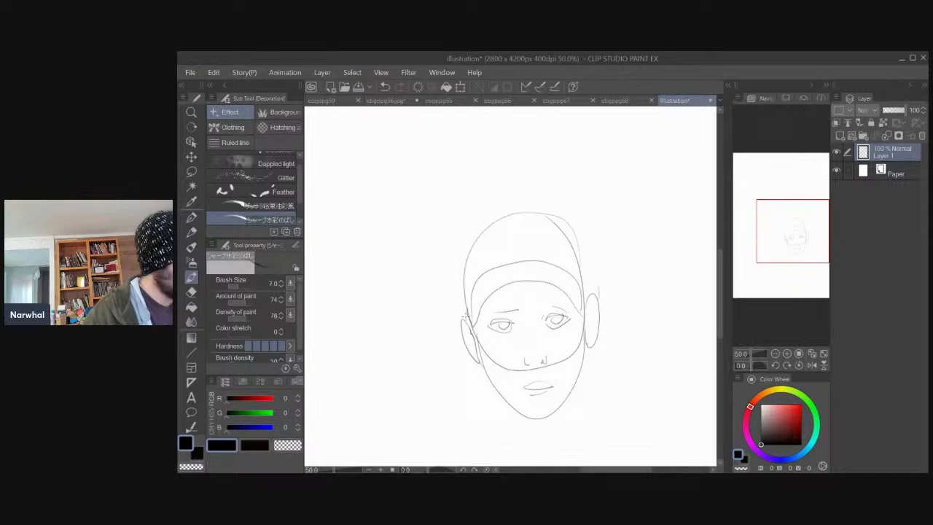
pyautogui.hotkey('ctrl', 'z')
pyautogui.hotkey('ctrl', 'z')
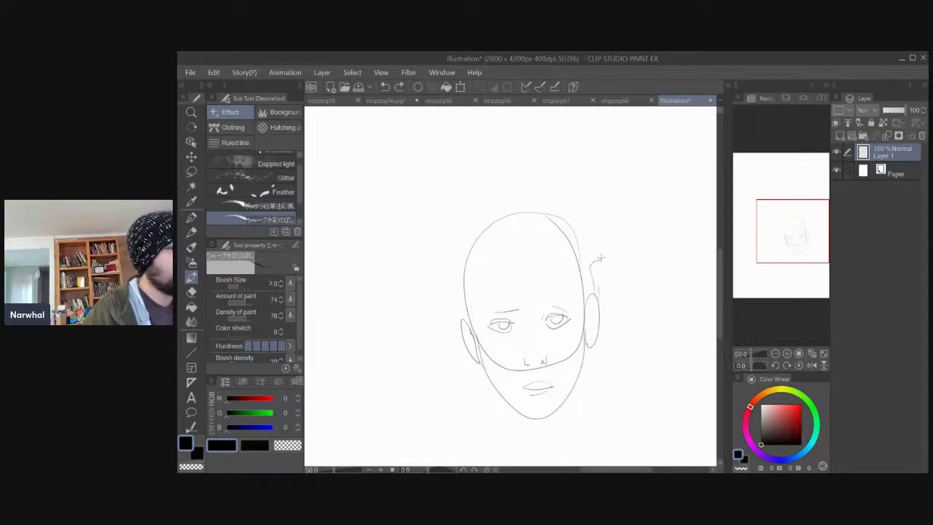
# Draw a spiky short hairstyle with a pointed hairline around the skull, and retrace the jawline.
pyautogui.moveTo(592, 255)
pyautogui.mouseDown()
pyautogui.moveTo(578, 228)
pyautogui.moveTo(529, 205)
pyautogui.moveTo(453, 244)
pyautogui.moveTo(436, 294)
pyautogui.mouseUp()
pyautogui.hotkey('ctrl', 'z')
pyautogui.moveTo(511, 208)
pyautogui.mouseDown()
pyautogui.moveTo(591, 242)
pyautogui.moveTo(595, 283)
pyautogui.mouseUp()
pyautogui.hotkey('ctrl', 'z')
pyautogui.moveTo(519, 202)
pyautogui.mouseDown()
pyautogui.moveTo(590, 228)
pyautogui.moveTo(592, 244)
pyautogui.moveTo(515, 205)
pyautogui.mouseUp()
pyautogui.moveTo(544, 305)
pyautogui.mouseDown()
pyautogui.moveTo(568, 298)
pyautogui.moveTo(538, 265)
pyautogui.moveTo(492, 293)
pyautogui.moveTo(478, 331)
pyautogui.mouseUp()
pyautogui.hotkey('ctrl', 'z')
pyautogui.moveTo(517, 195)
pyautogui.mouseDown()
pyautogui.moveTo(469, 234)
pyautogui.moveTo(449, 267)
pyautogui.moveTo(446, 301)
pyautogui.mouseUp()
pyautogui.moveTo(450, 296); pyautogui.dragTo(473, 334)
pyautogui.moveTo(579, 250)
pyautogui.mouseDown()
pyautogui.moveTo(601, 271)
pyautogui.moveTo(591, 304)
pyautogui.mouseUp()
pyautogui.moveTo(579, 375)
pyautogui.mouseDown()
pyautogui.moveTo(550, 417)
pyautogui.moveTo(515, 407)
pyautogui.moveTo(477, 347)
pyautogui.mouseUp()
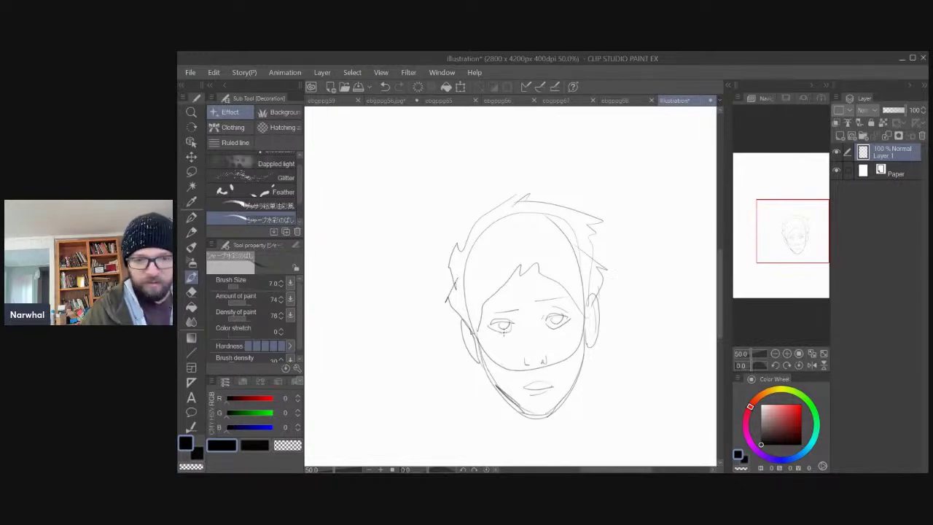
# Sketch the neck lines below the jaw and reduce the sketch layer's opacity to 45%.
pyautogui.moveTo(507, 398); pyautogui.dragTo(525, 453)
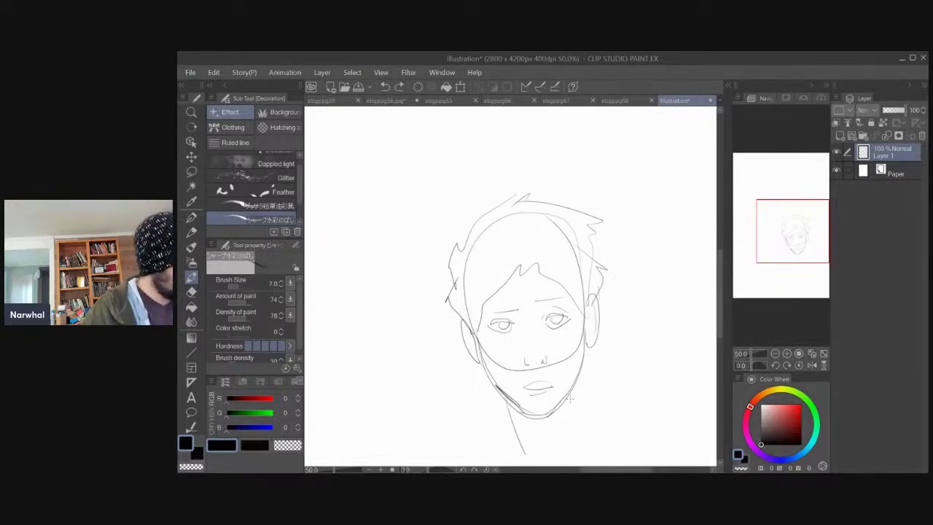
pyautogui.moveTo(572, 394); pyautogui.dragTo(580, 452)
pyautogui.moveTo(511, 414); pyautogui.dragTo(508, 453)
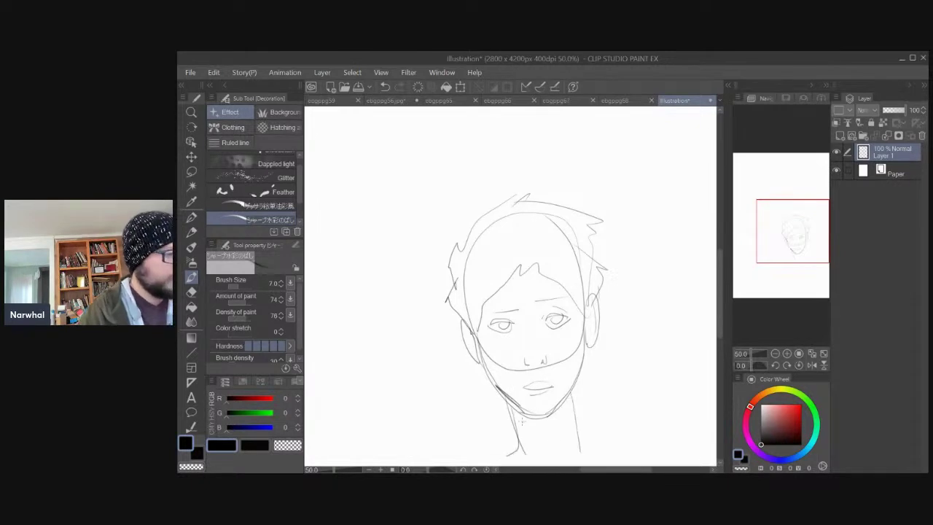
pyautogui.moveTo(891, 110); pyautogui.dragTo(895, 111)
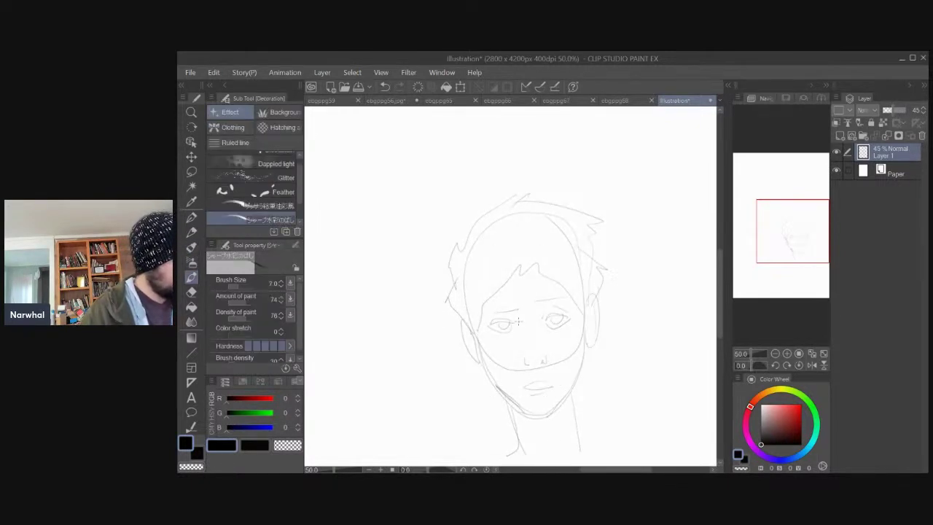
# Add a new layer above the head sketch and choose the Oil paint brush.
pyautogui.hotkey('ctrl', 'z')
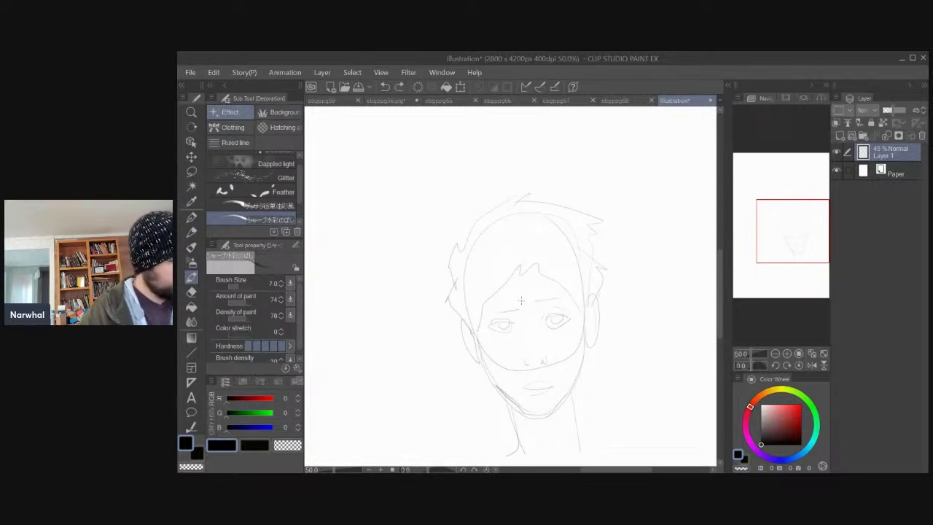
pyautogui.click(850, 134)
pyautogui.moveTo(533, 315); pyautogui.dragTo(529, 359)
pyautogui.hotkey('ctrl', 'z')
pyautogui.scroll(3, 535, 320)
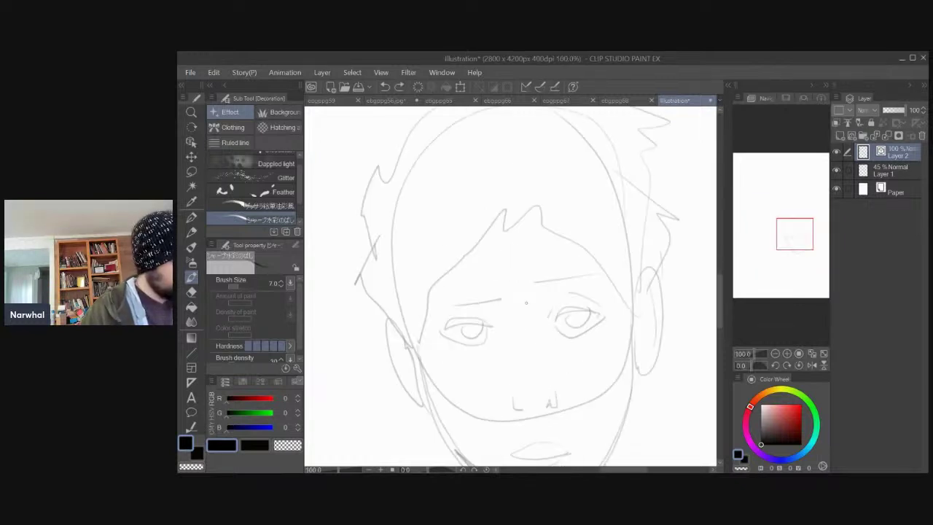
pyautogui.press('b')
pyautogui.press('b')
pyautogui.press('b')
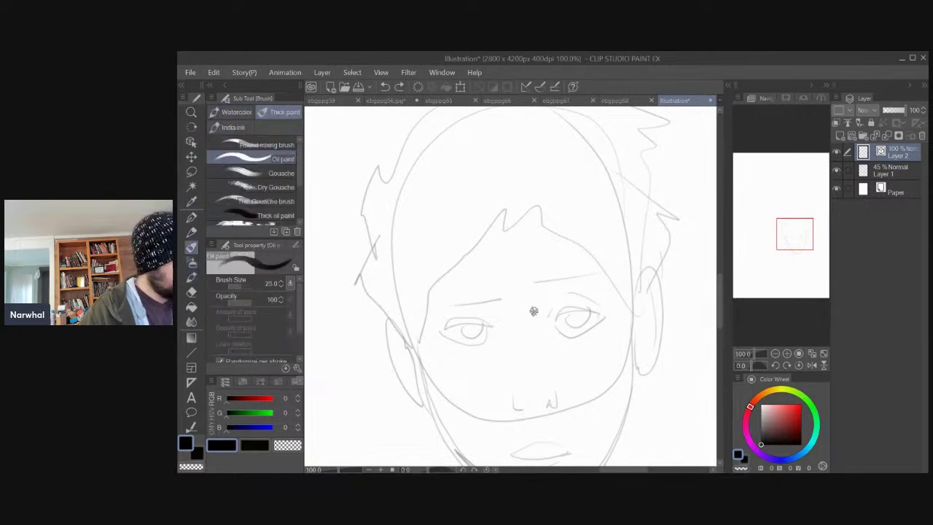
# Reduce the Oil paint brush size to 10 and undo the thick test stroke.
pyautogui.moveTo(545, 303)
pyautogui.mouseDown()
pyautogui.moveTo(528, 343)
pyautogui.moveTo(509, 333)
pyautogui.mouseUp()
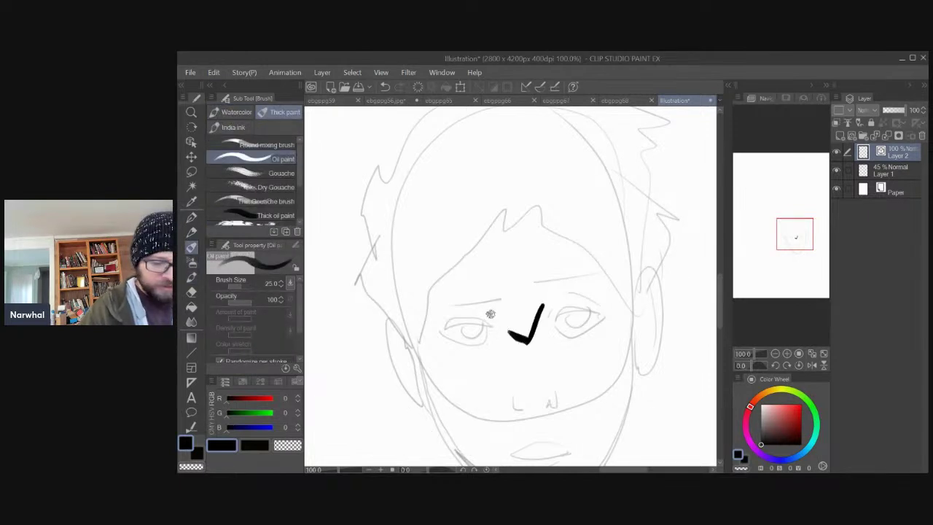
pyautogui.hotkey('ctrl', 'z')
pyautogui.press('[')
pyautogui.press('[')
pyautogui.press('[')
pyautogui.press('[')
pyautogui.press('[')
# Ink the eyebrows, upper eyelids and nostrils in black over the faded sketch.
pyautogui.moveTo(554, 320)
pyautogui.mouseDown()
pyautogui.moveTo(603, 315)
pyautogui.moveTo(599, 301)
pyautogui.moveTo(538, 283)
pyautogui.mouseUp()
pyautogui.hotkey('ctrl', 'z')
pyautogui.moveTo(490, 327)
pyautogui.mouseDown()
pyautogui.moveTo(441, 324)
pyautogui.moveTo(496, 328)
pyautogui.mouseUp()
pyautogui.hotkey('ctrl', 'z')
pyautogui.moveTo(451, 302); pyautogui.dragTo(500, 298)
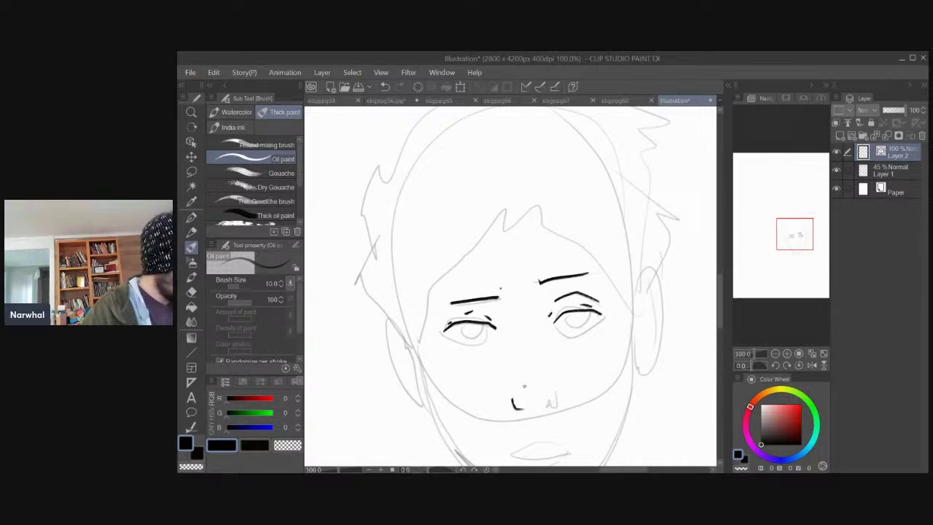
pyautogui.moveTo(452, 380); pyautogui.dragTo(444, 328)
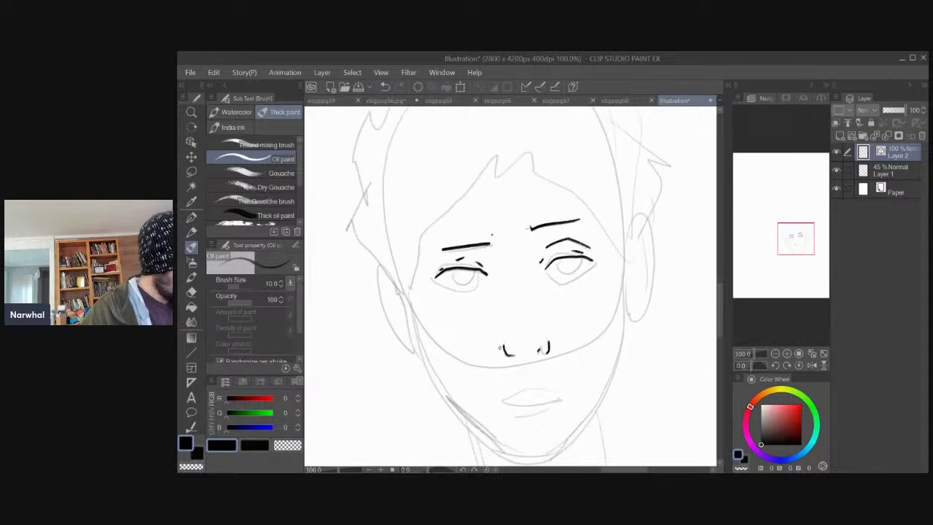
# Ink the mouth line and both sides of the jaw along the sketch.
pyautogui.moveTo(552, 400)
pyautogui.mouseDown()
pyautogui.moveTo(563, 398)
pyautogui.moveTo(505, 401)
pyautogui.mouseUp()
pyautogui.moveTo(628, 310)
pyautogui.mouseDown()
pyautogui.moveTo(609, 385)
pyautogui.moveTo(576, 434)
pyautogui.mouseUp()
pyautogui.moveTo(435, 404); pyautogui.dragTo(423, 371)
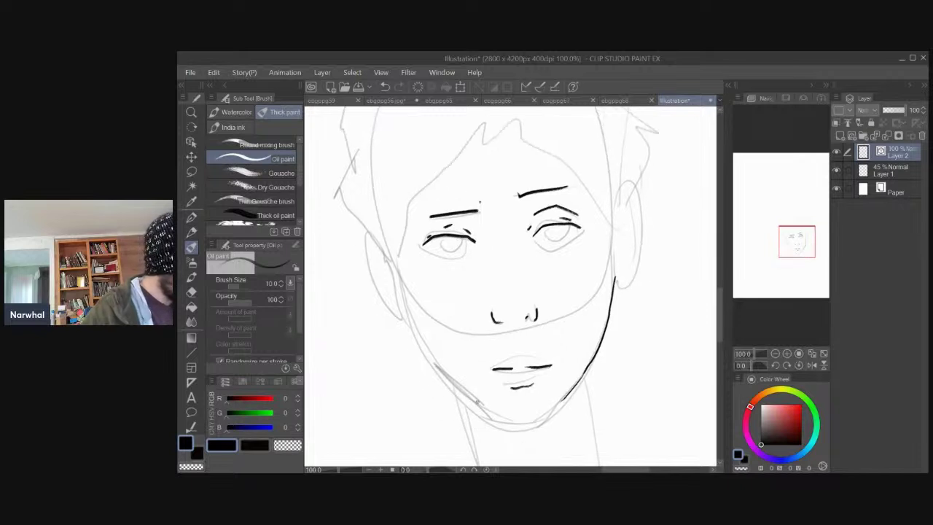
pyautogui.moveTo(487, 405)
pyautogui.mouseDown()
pyautogui.moveTo(434, 369)
pyautogui.moveTo(398, 302)
pyautogui.mouseUp()
pyautogui.hotkey('ctrl', 'z')
pyautogui.moveTo(438, 372); pyautogui.dragTo(390, 280)
# Ink both ears with their outer contours and inner fold lines.
pyautogui.moveTo(352, 255); pyautogui.dragTo(372, 305)
pyautogui.moveTo(404, 297)
pyautogui.mouseDown()
pyautogui.moveTo(380, 294)
pyautogui.moveTo(402, 354)
pyautogui.moveTo(405, 315)
pyautogui.moveTo(380, 293)
pyautogui.mouseUp()
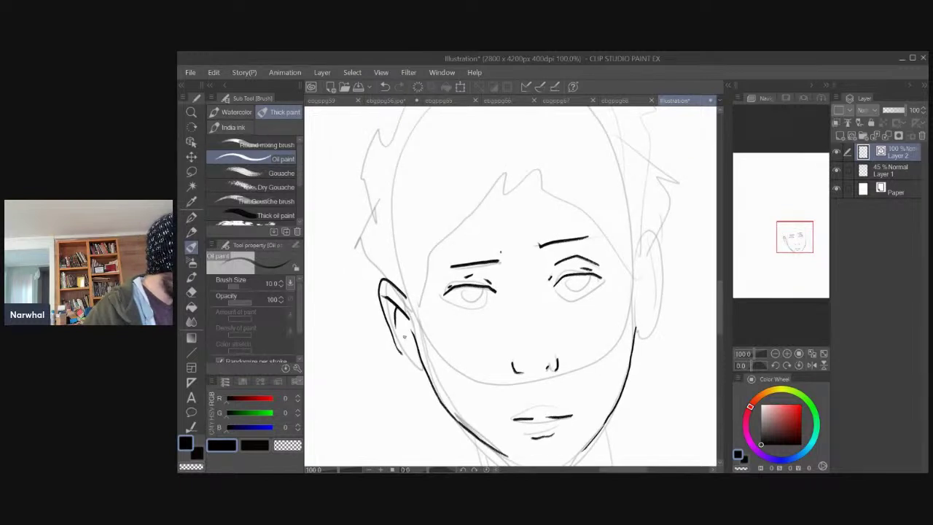
pyautogui.hotkey('ctrl', 'z')
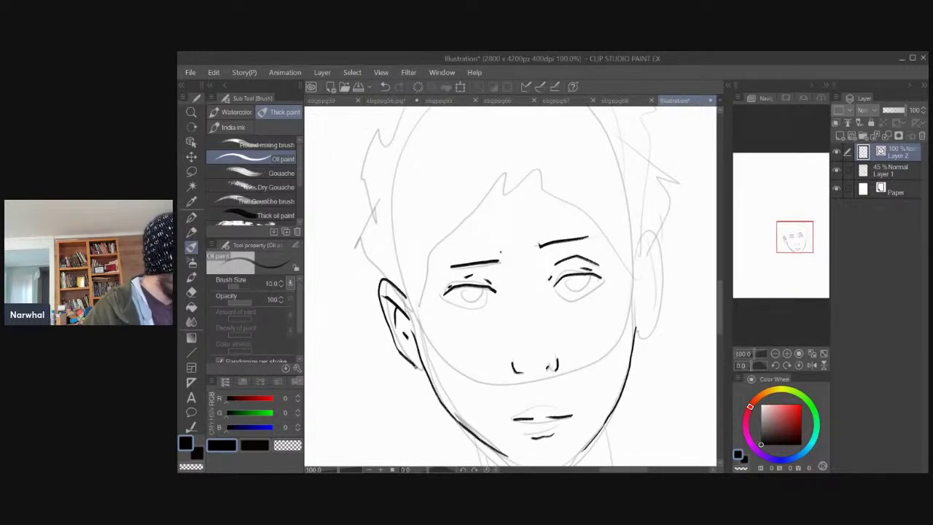
pyautogui.moveTo(639, 334)
pyautogui.mouseDown()
pyautogui.moveTo(661, 291)
pyautogui.moveTo(651, 229)
pyautogui.moveTo(638, 285)
pyautogui.mouseUp()
pyautogui.hotkey('ctrl', 'z')
pyautogui.moveTo(650, 248)
pyautogui.mouseDown()
pyautogui.moveTo(638, 288)
pyautogui.moveTo(653, 283)
pyautogui.moveTo(641, 309)
pyautogui.mouseUp()
pyautogui.hotkey('ctrl', 'z')
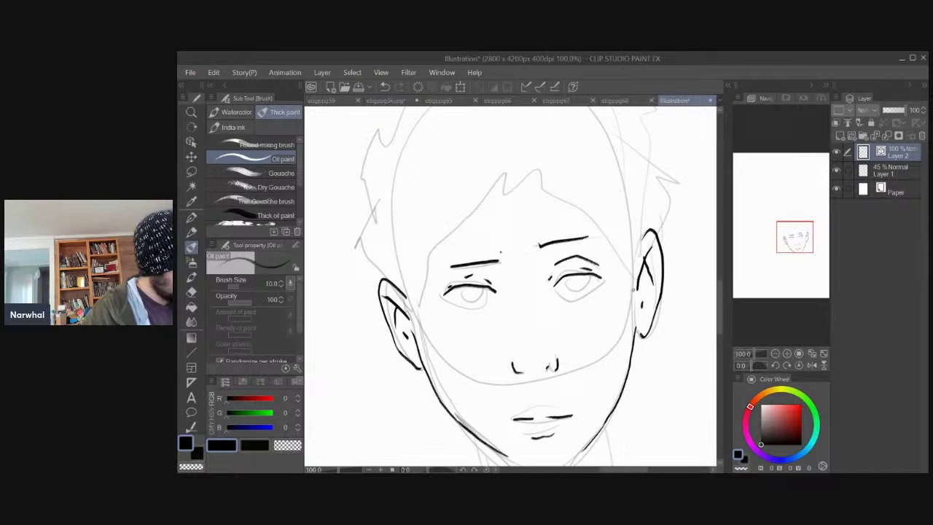
# Ink a round iris beneath the upper lid of each eye.
pyautogui.moveTo(374, 339); pyautogui.dragTo(358, 314)
pyautogui.moveTo(463, 273); pyautogui.dragTo(441, 258)
pyautogui.moveTo(556, 255); pyautogui.dragTo(565, 264)
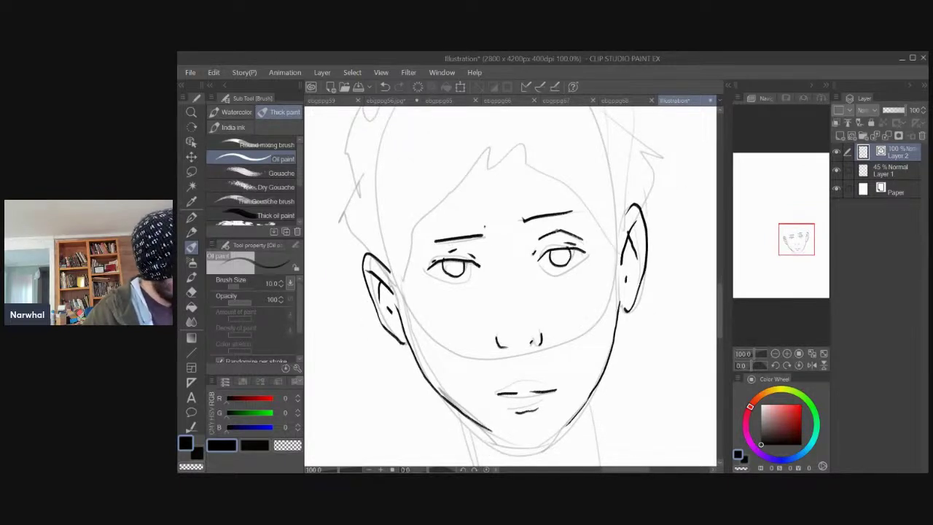
# Ink the two neck lines, the start of a shoulder and the chin curve.
pyautogui.moveTo(388, 370); pyautogui.dragTo(383, 270)
pyautogui.moveTo(454, 308); pyautogui.dragTo(482, 423)
pyautogui.moveTo(586, 293); pyautogui.dragTo(604, 420)
pyautogui.moveTo(618, 422); pyautogui.dragTo(637, 434)
pyautogui.moveTo(387, 333); pyautogui.dragTo(401, 362)
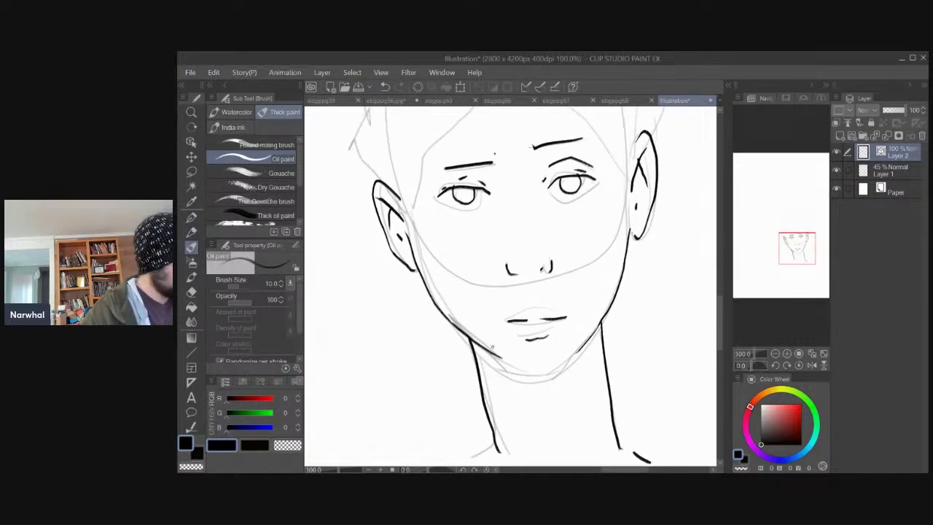
pyautogui.moveTo(532, 381)
pyautogui.mouseDown()
pyautogui.moveTo(518, 380)
pyautogui.moveTo(550, 376)
pyautogui.moveTo(520, 376)
pyautogui.mouseUp()
pyautogui.hotkey('ctrl', 'z')
pyautogui.hotkey('ctrl', 'z')
# Ink short spiky strokes at the middle of the hairline and continue them down to the ear beside the higher eyebrow.
pyautogui.moveTo(380, 265); pyautogui.dragTo(368, 422)
pyautogui.moveTo(616, 361)
pyautogui.mouseDown()
pyautogui.moveTo(596, 306)
pyautogui.moveTo(519, 246)
pyautogui.moveTo(487, 245)
pyautogui.moveTo(417, 313)
pyautogui.mouseUp()
pyautogui.hotkey('ctrl', 'z')
pyautogui.moveTo(490, 225); pyautogui.dragTo(482, 262)
pyautogui.moveTo(503, 229); pyautogui.dragTo(487, 269)
pyautogui.moveTo(522, 223)
pyautogui.mouseDown()
pyautogui.moveTo(509, 253)
pyautogui.moveTo(529, 258)
pyautogui.mouseUp()
pyautogui.moveTo(545, 256)
pyautogui.mouseDown()
pyautogui.moveTo(582, 279)
pyautogui.moveTo(604, 319)
pyautogui.moveTo(607, 312)
pyautogui.mouseUp()
pyautogui.moveTo(548, 237); pyautogui.dragTo(551, 262)
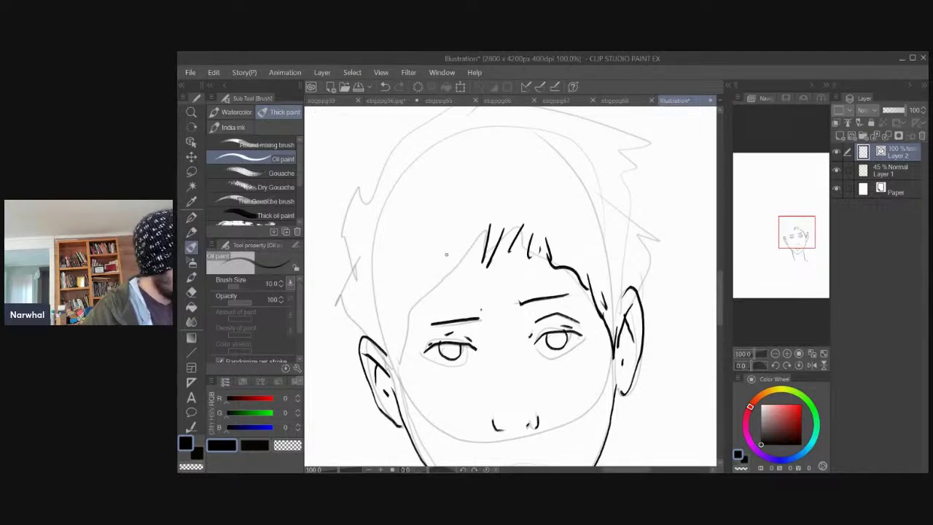
# Ink the remaining half of the fringe with jagged strokes down to the other ear.
pyautogui.moveTo(460, 240); pyautogui.dragTo(455, 279)
pyautogui.moveTo(448, 262); pyautogui.dragTo(411, 311)
pyautogui.hotkey('ctrl', 'z')
pyautogui.moveTo(474, 226)
pyautogui.mouseDown()
pyautogui.moveTo(477, 274)
pyautogui.moveTo(444, 271)
pyautogui.moveTo(407, 318)
pyautogui.moveTo(398, 389)
pyautogui.mouseUp()
# Ink the spiky outer silhouette of the hair from one ear over the crown to the other.
pyautogui.moveTo(358, 261); pyautogui.dragTo(361, 333)
pyautogui.moveTo(636, 290); pyautogui.dragTo(670, 322)
pyautogui.moveTo(643, 316)
pyautogui.mouseDown()
pyautogui.moveTo(652, 340)
pyautogui.moveTo(644, 368)
pyautogui.mouseUp()
pyautogui.moveTo(639, 293)
pyautogui.mouseDown()
pyautogui.moveTo(623, 272)
pyautogui.moveTo(628, 242)
pyautogui.mouseUp()
pyautogui.moveTo(626, 235)
pyautogui.mouseDown()
pyautogui.moveTo(649, 238)
pyautogui.moveTo(615, 218)
pyautogui.mouseUp()
pyautogui.moveTo(641, 216)
pyautogui.mouseDown()
pyautogui.moveTo(552, 187)
pyautogui.moveTo(489, 184)
pyautogui.moveTo(389, 253)
pyautogui.moveTo(356, 291)
pyautogui.moveTo(340, 375)
pyautogui.mouseUp()
pyautogui.moveTo(350, 365)
pyautogui.mouseDown()
pyautogui.moveTo(344, 383)
pyautogui.moveTo(374, 410)
pyautogui.mouseUp()
pyautogui.moveTo(340, 371); pyautogui.dragTo(348, 270)
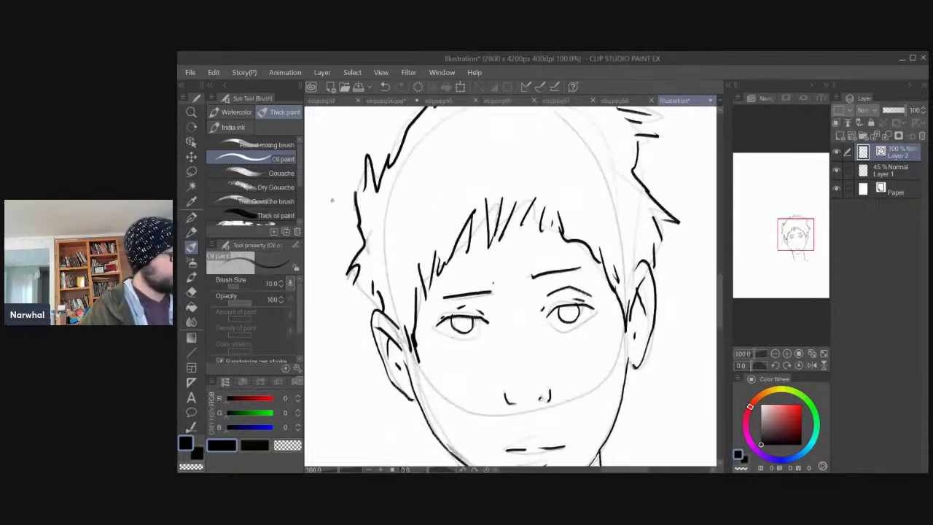
# Hide the rough sketch on Layer 1 and add the missing shoulder stroke at the base of the neck.
pyautogui.hotkey('ctrl', '-')
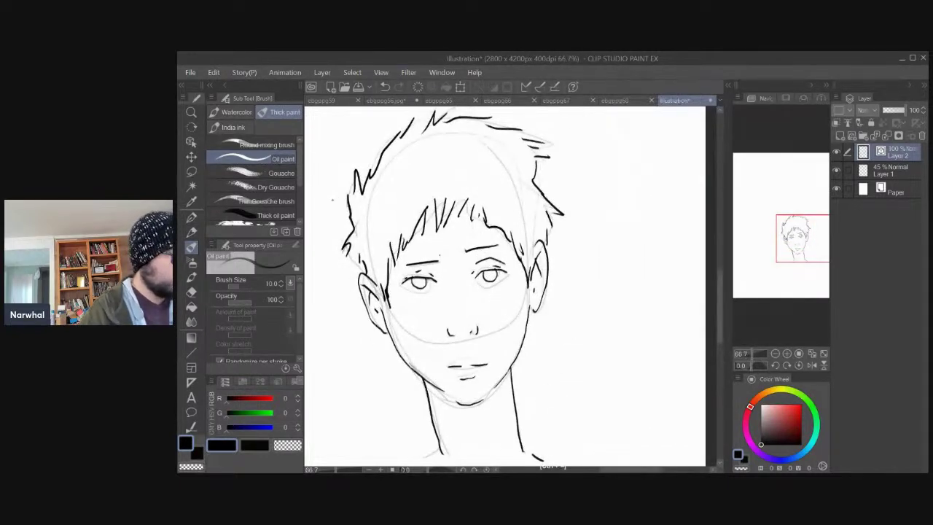
pyautogui.click(837, 170)
pyautogui.moveTo(361, 369); pyautogui.dragTo(424, 350)
pyautogui.hotkey('ctrl', 'z')
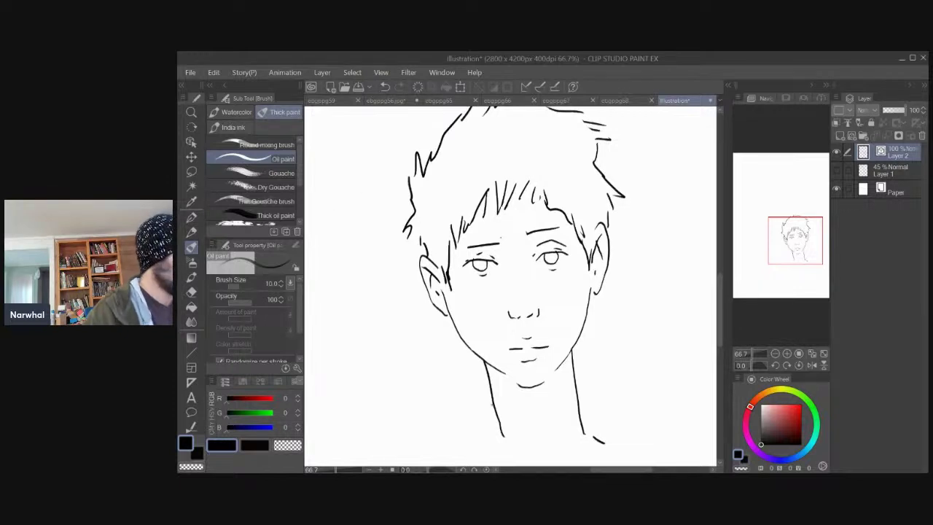
pyautogui.moveTo(497, 439); pyautogui.dragTo(494, 444)
pyautogui.moveTo(365, 327); pyautogui.dragTo(376, 334)
# Lasso a selection around the whole inked head, hair, neck and shoulders.
pyautogui.click(191, 172)
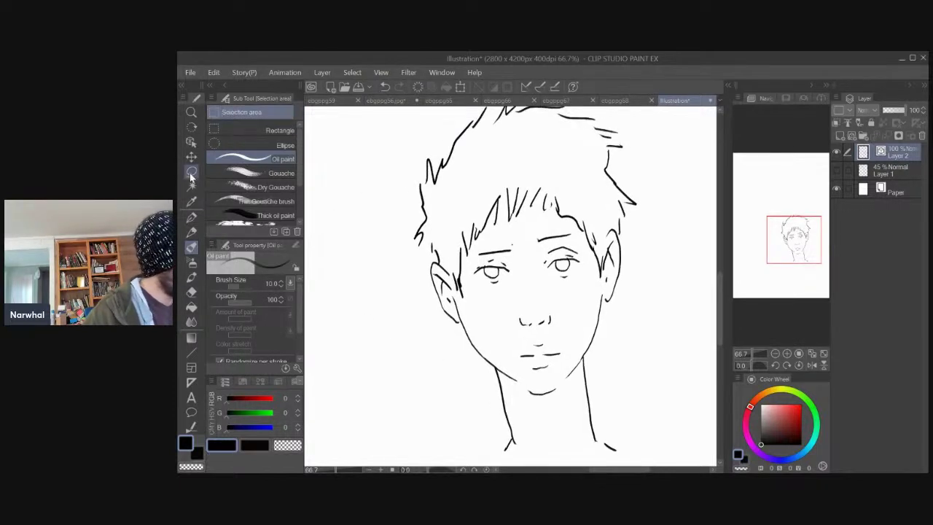
pyautogui.moveTo(496, 450)
pyautogui.mouseDown()
pyautogui.moveTo(504, 387)
pyautogui.moveTo(430, 275)
pyautogui.moveTo(414, 228)
pyautogui.moveTo(433, 148)
pyautogui.moveTo(477, 116)
pyautogui.moveTo(498, 154)
pyautogui.moveTo(581, 165)
pyautogui.moveTo(624, 199)
pyautogui.moveTo(641, 264)
pyautogui.moveTo(600, 462)
pyautogui.moveTo(450, 417)
pyautogui.mouseUp()
pyautogui.moveTo(436, 375); pyautogui.dragTo(418, 245)
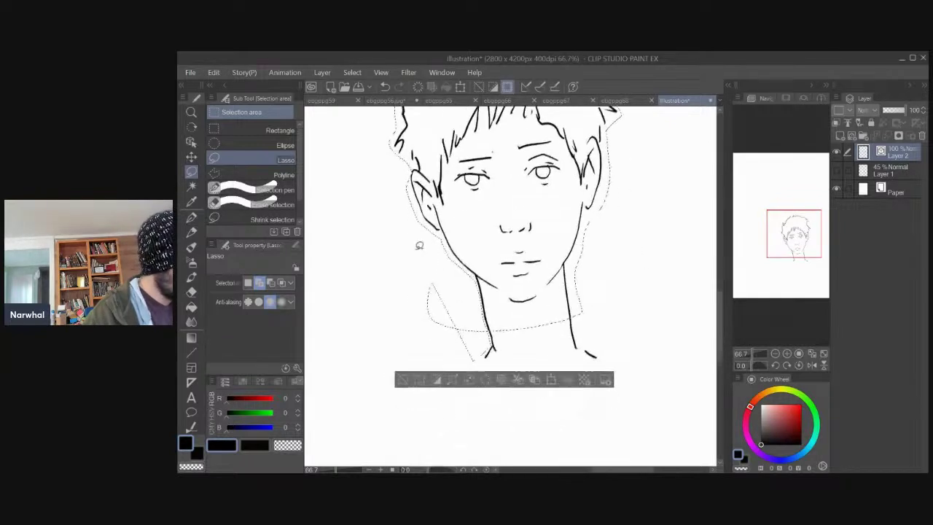
pyautogui.moveTo(568, 300)
pyautogui.mouseDown()
pyautogui.moveTo(615, 340)
pyautogui.moveTo(460, 309)
pyautogui.mouseUp()
pyautogui.moveTo(454, 339); pyautogui.dragTo(403, 284)
# Fill the selection with dark grey (RGB 82, 82, 82) on a new layer beneath the line art, and deselect.
pyautogui.click(760, 432)
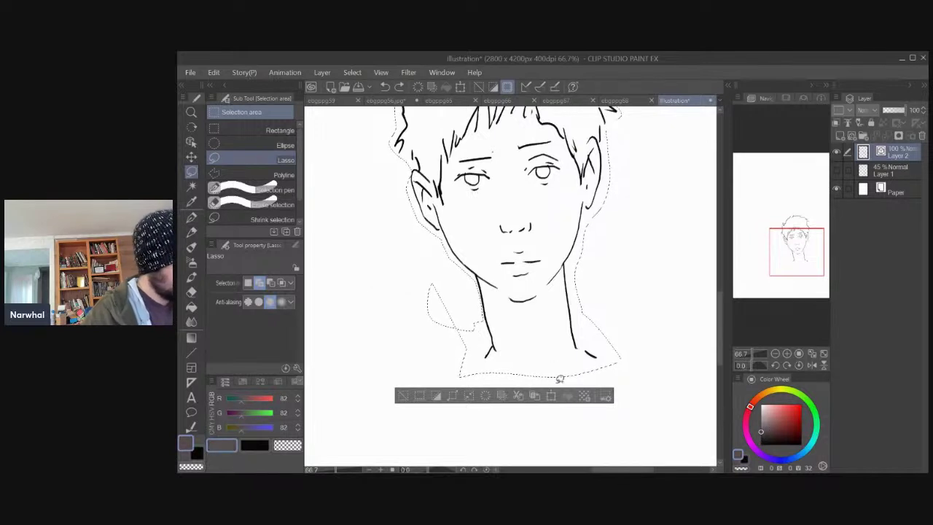
pyautogui.click(877, 172)
pyautogui.click(840, 136)
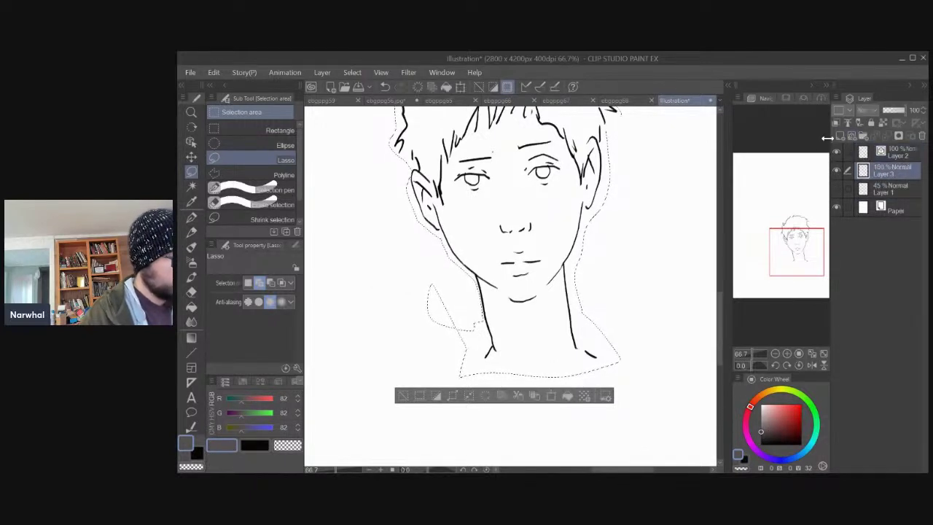
pyautogui.click(568, 396)
pyautogui.hotkey('ctrl', 'd')
# Auto-select the two irises and darken them to black.
pyautogui.moveTo(361, 253)
pyautogui.mouseDown()
pyautogui.moveTo(386, 389)
pyautogui.moveTo(417, 317)
pyautogui.moveTo(404, 374)
pyautogui.mouseUp()
pyautogui.press('w')
pyautogui.click(583, 363)
pyautogui.hotkey('ctrl', 'd')
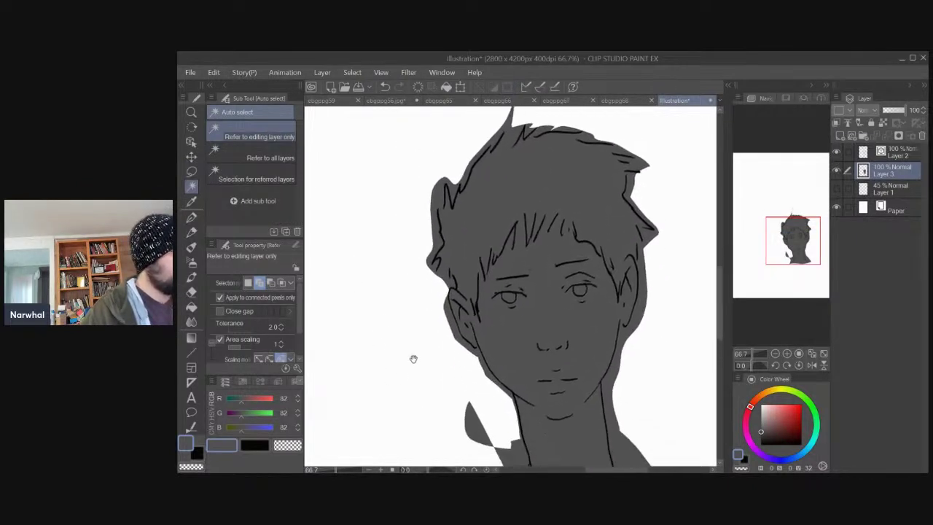
pyautogui.click(509, 298)
pyautogui.click(579, 291)
pyautogui.hotkey('ctrl', 'b')
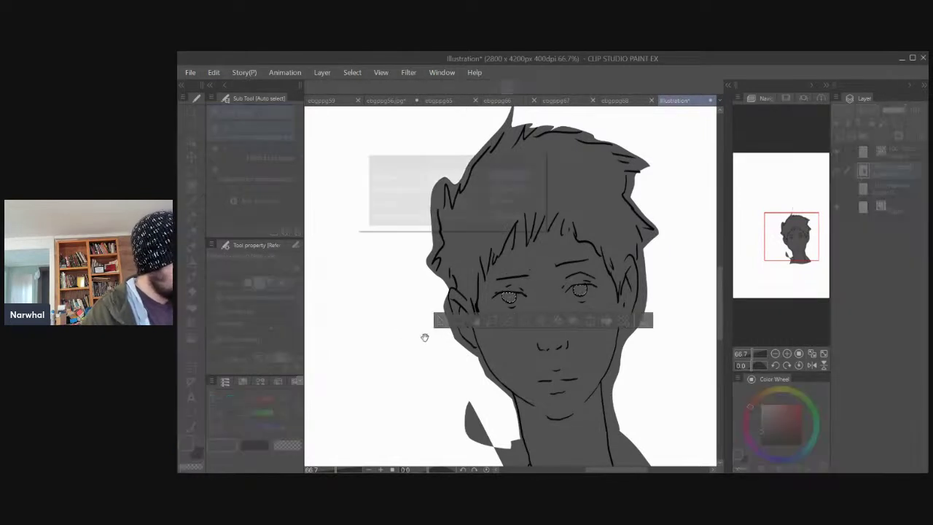
pyautogui.moveTo(425, 194); pyautogui.dragTo(331, 170)
pyautogui.click(518, 173)
pyautogui.scroll(-3, 375, 264)
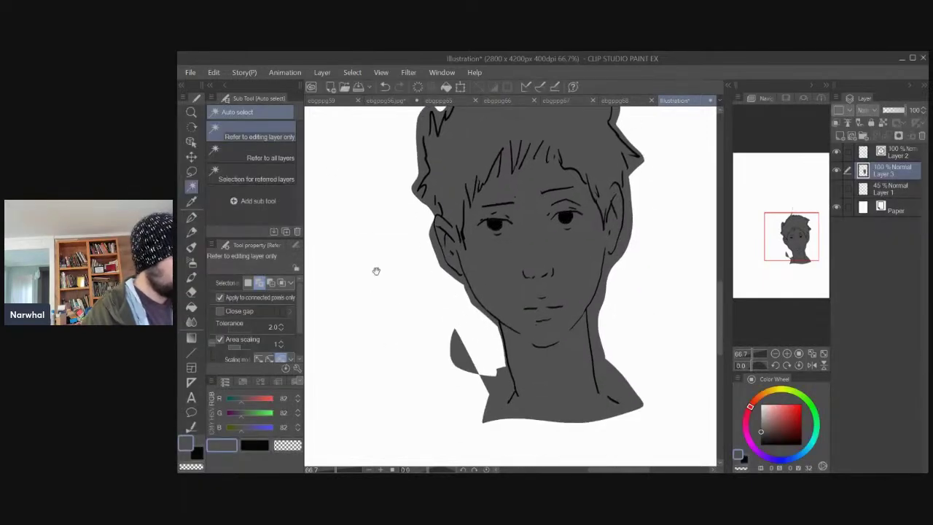
pyautogui.scroll(-2, 359, 244)
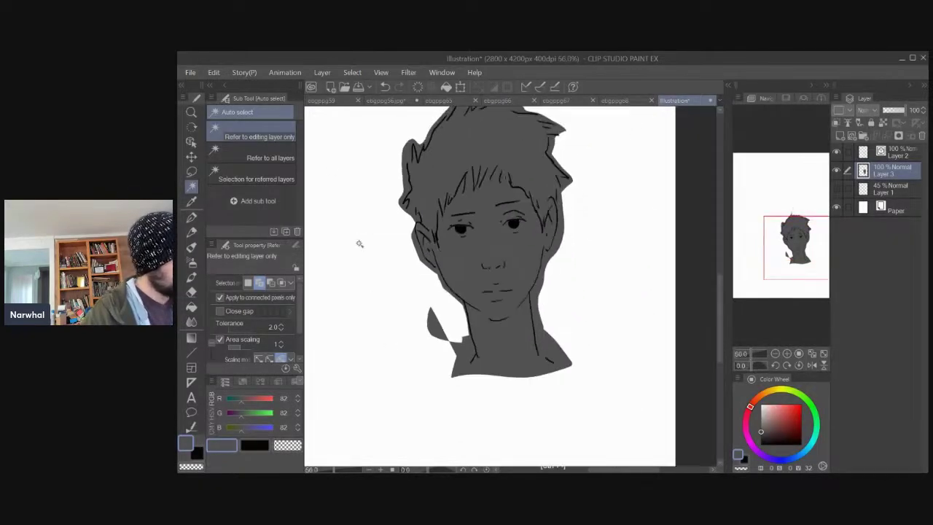
pyautogui.scroll(2, 347, 313)
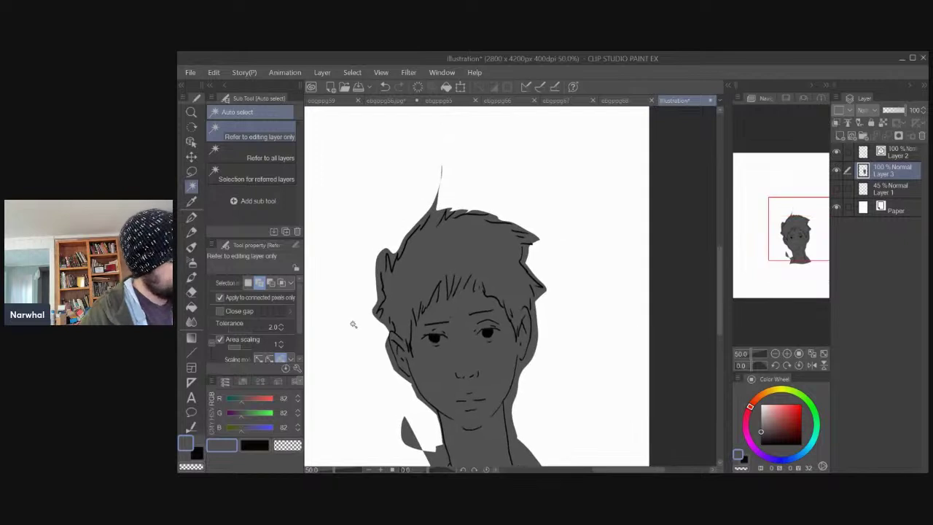
# Close the Illustration canvas without saving it and save the comic page ebgppg60.
pyautogui.click(711, 101)
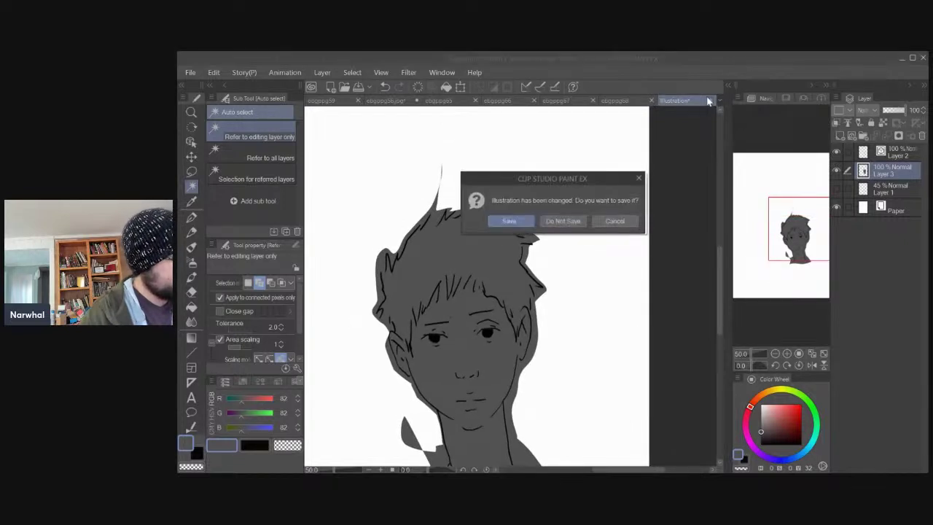
pyautogui.click(562, 221)
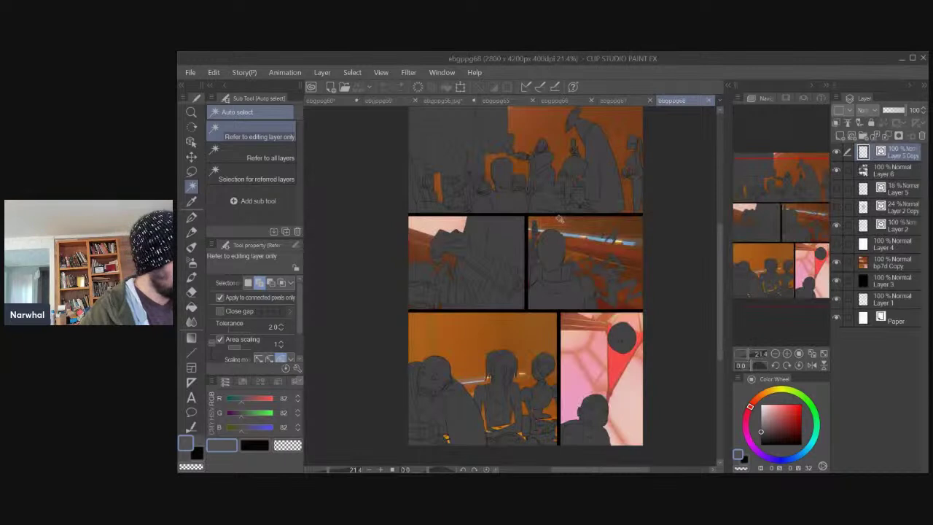
pyautogui.click(319, 100)
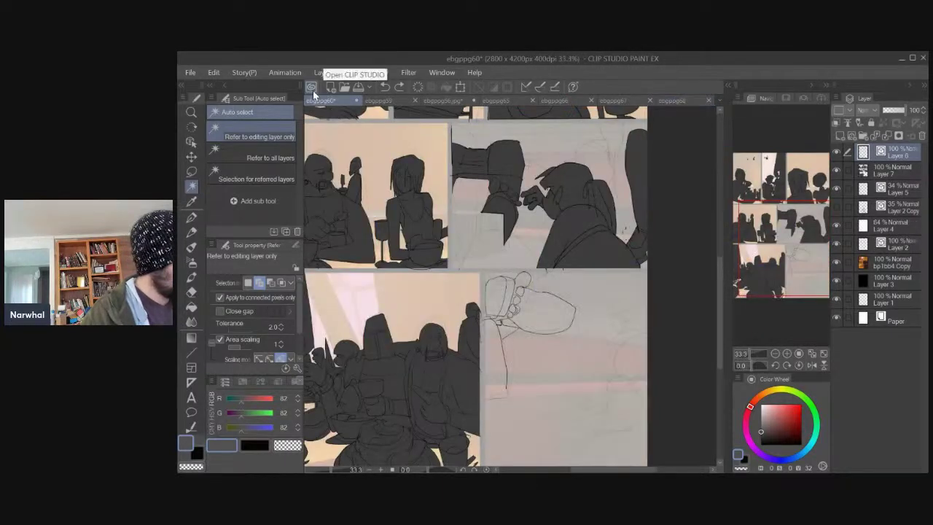
pyautogui.click(189, 72)
pyautogui.click(226, 143)
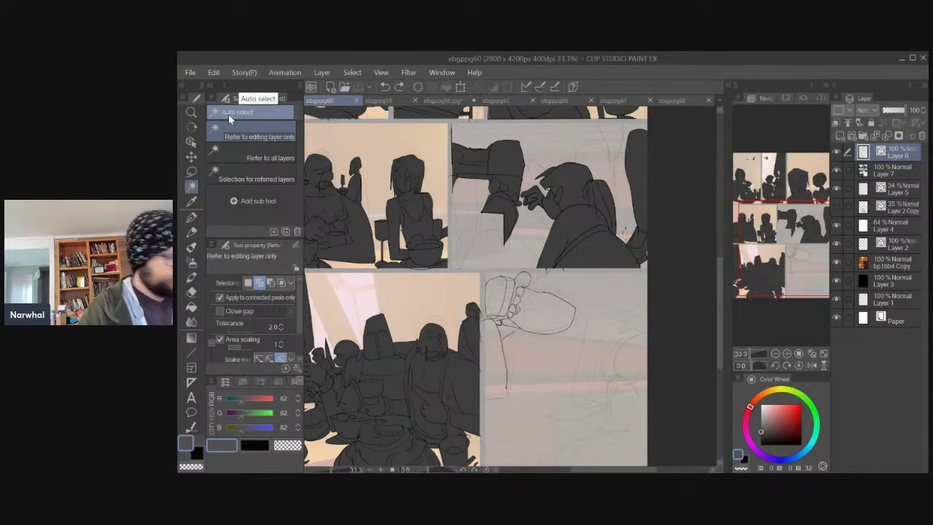
# Set up the decoration line brush at size 7 in black and try the first strokes of the head in the last panel.
pyautogui.hotkey('ctrl', '+')
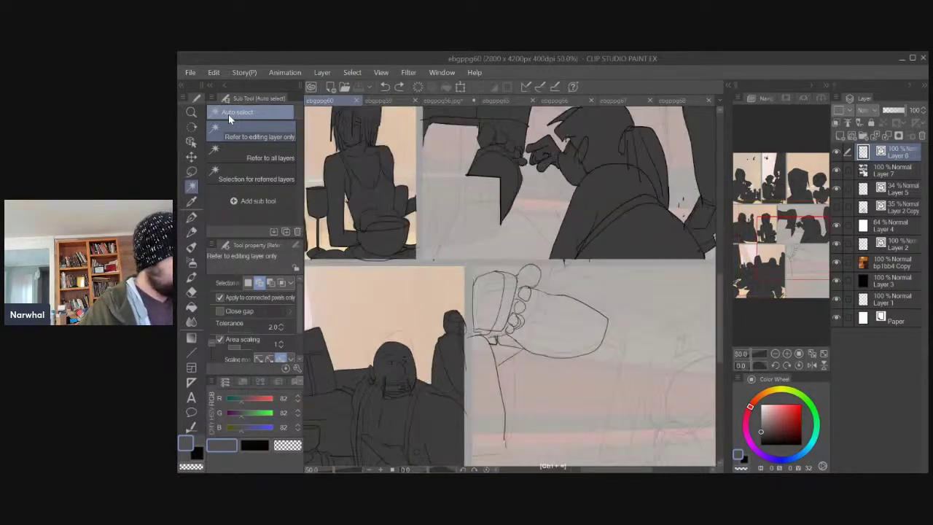
pyautogui.moveTo(570, 437); pyautogui.dragTo(541, 296)
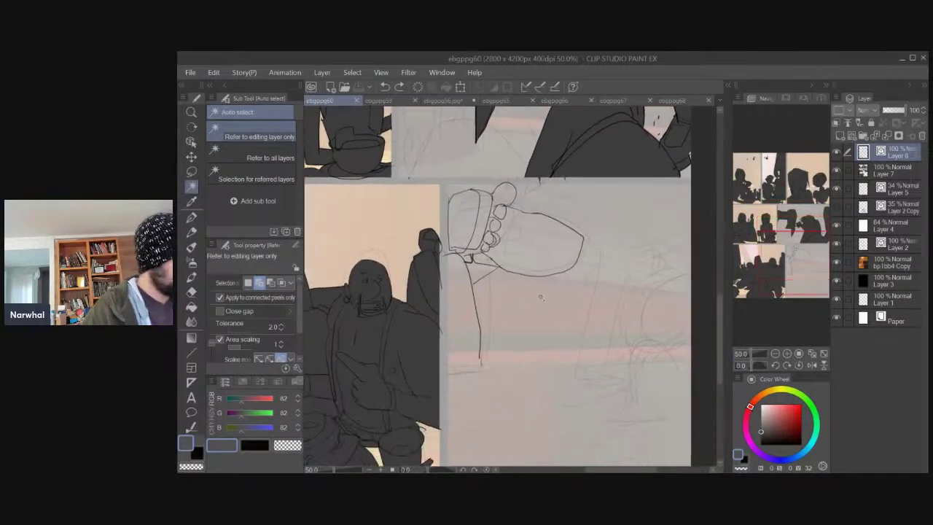
pyautogui.press('b')
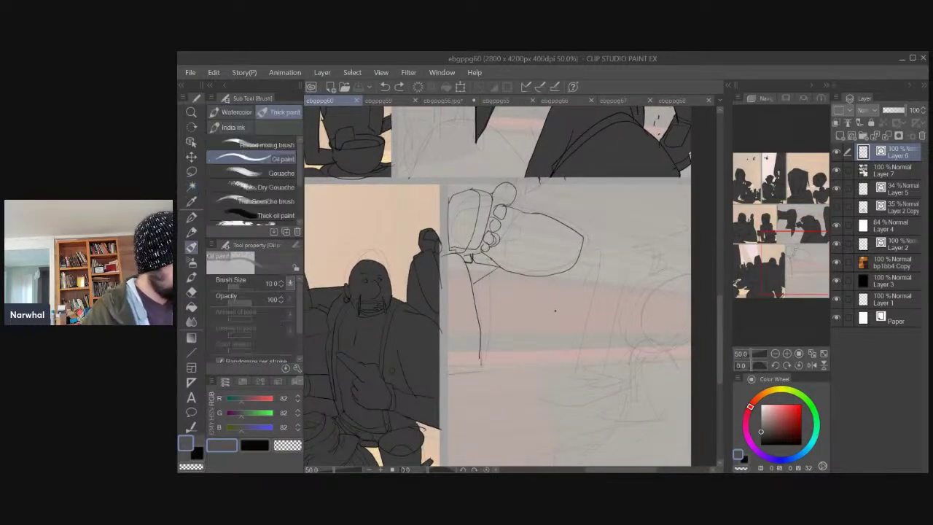
pyautogui.moveTo(631, 289); pyautogui.dragTo(666, 314)
pyautogui.hotkey('ctrl', 'z')
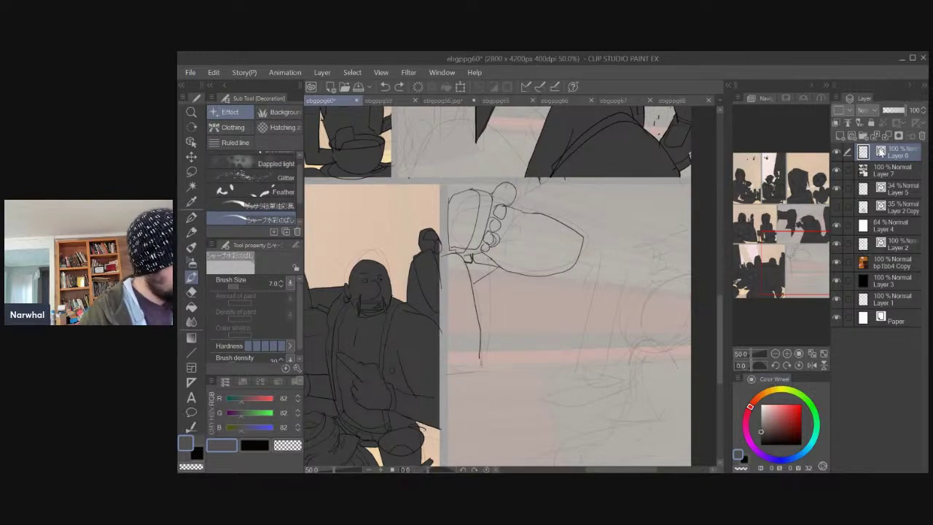
pyautogui.click(762, 443)
pyautogui.click(653, 263)
pyautogui.hotkey('ctrl', 'z')
pyautogui.moveTo(688, 276); pyautogui.dragTo(646, 277)
pyautogui.hotkey('ctrl', 'z')
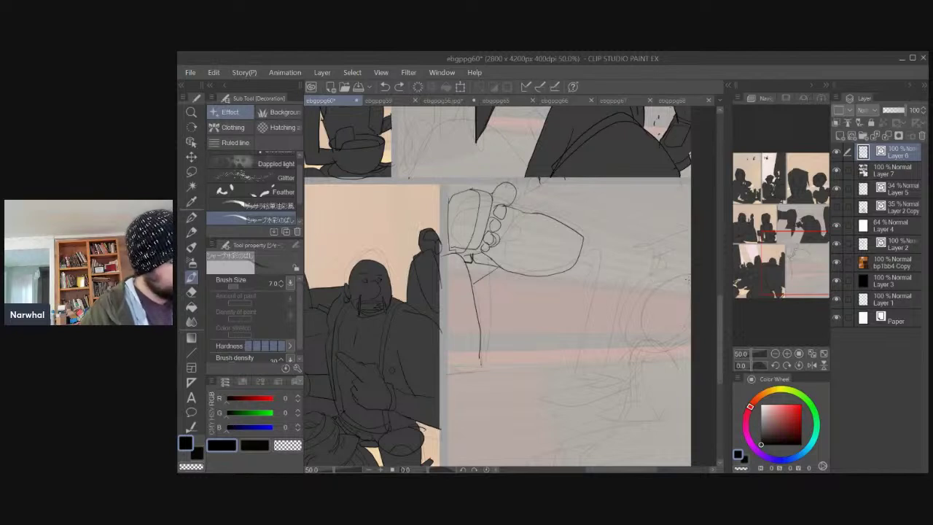
# Draw the spiky hair outline and face profile of the small figure at the outer edge of the last panel.
pyautogui.moveTo(681, 279)
pyautogui.mouseDown()
pyautogui.moveTo(633, 270)
pyautogui.moveTo(631, 300)
pyautogui.mouseUp()
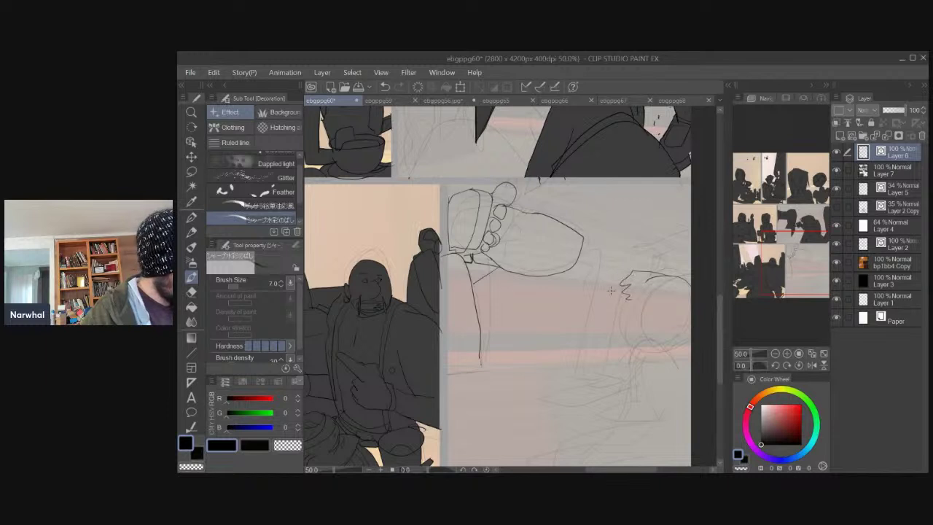
pyautogui.hotkey('ctrl', 'z')
pyautogui.moveTo(668, 274)
pyautogui.mouseDown()
pyautogui.moveTo(627, 278)
pyautogui.moveTo(620, 300)
pyautogui.moveTo(599, 281)
pyautogui.moveTo(624, 318)
pyautogui.mouseUp()
pyautogui.hotkey('ctrl', 'z')
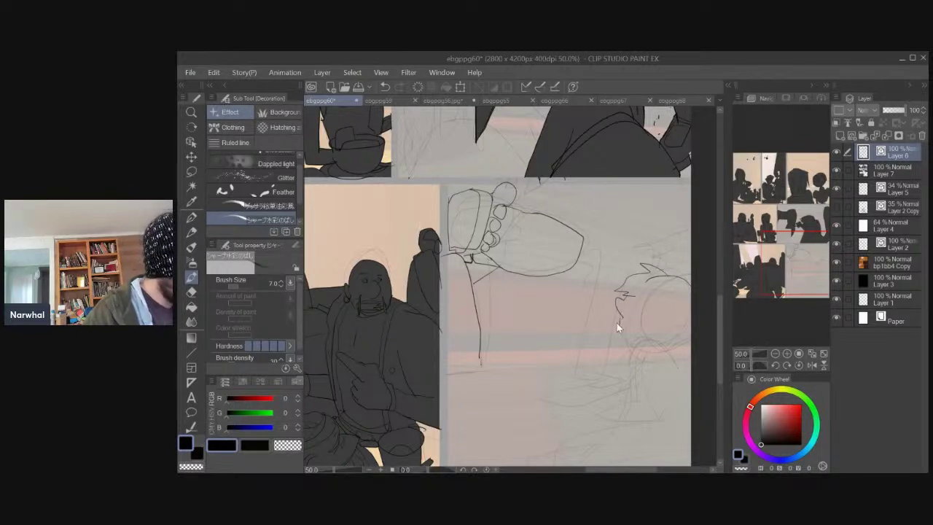
pyautogui.hotkey('ctrl', 'z')
pyautogui.moveTo(626, 295)
pyautogui.mouseDown()
pyautogui.moveTo(622, 331)
pyautogui.moveTo(636, 342)
pyautogui.mouseUp()
pyautogui.hotkey('ctrl', 'z')
pyautogui.moveTo(629, 297)
pyautogui.mouseDown()
pyautogui.moveTo(639, 339)
pyautogui.moveTo(632, 320)
pyautogui.mouseUp()
pyautogui.hotkey('ctrl', 'z')
# Refine the small figure's face by adding the eye and clarifying the nose, mouth and chin.
pyautogui.hotkey('ctrl', '=')
pyautogui.hotkey('ctrl', '=')
pyautogui.press('e')
pyautogui.press('b')
pyautogui.press('b')
pyautogui.press('b')
pyautogui.press('b')
pyautogui.press('b')
pyautogui.press('b')
pyautogui.hotkey('ctrl', '-')
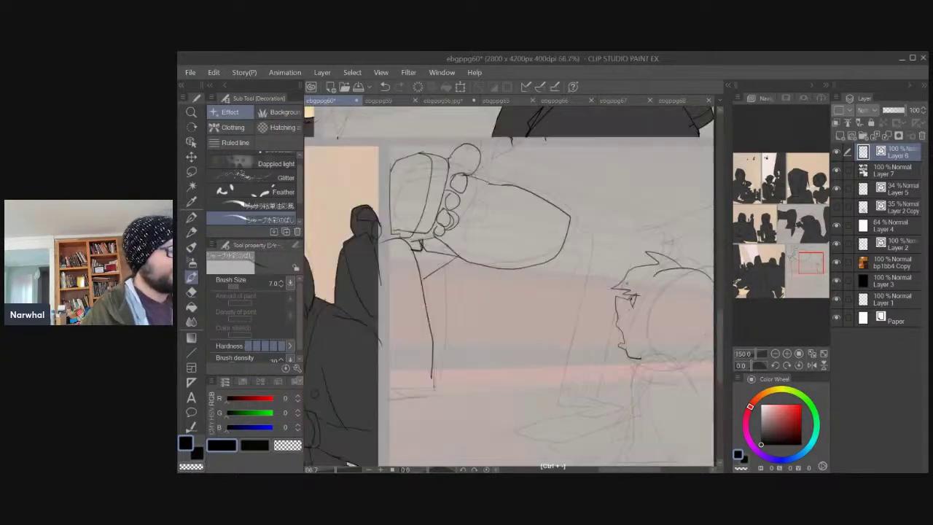
pyautogui.hotkey('ctrl', '-')
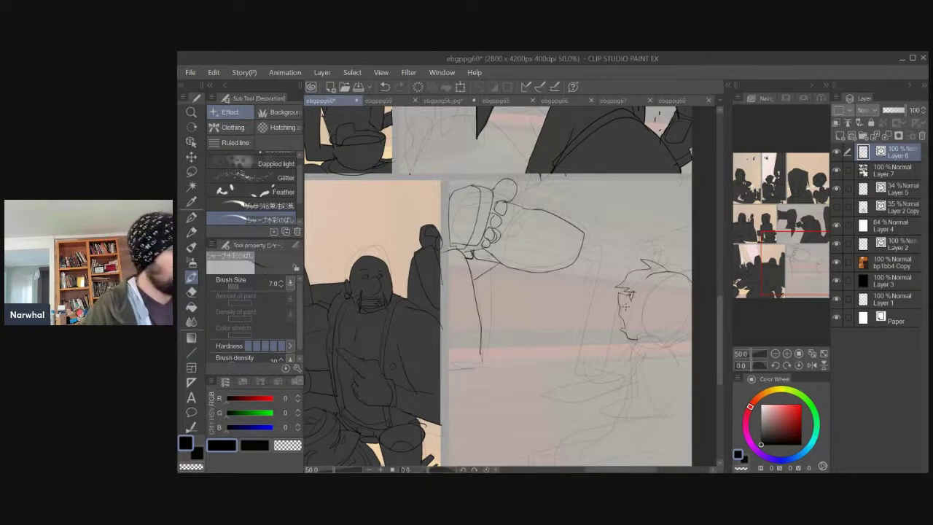
# Add a curved contour across the large rounded shape beside the fist and a short cross line lower on the arm.
pyautogui.press('e')
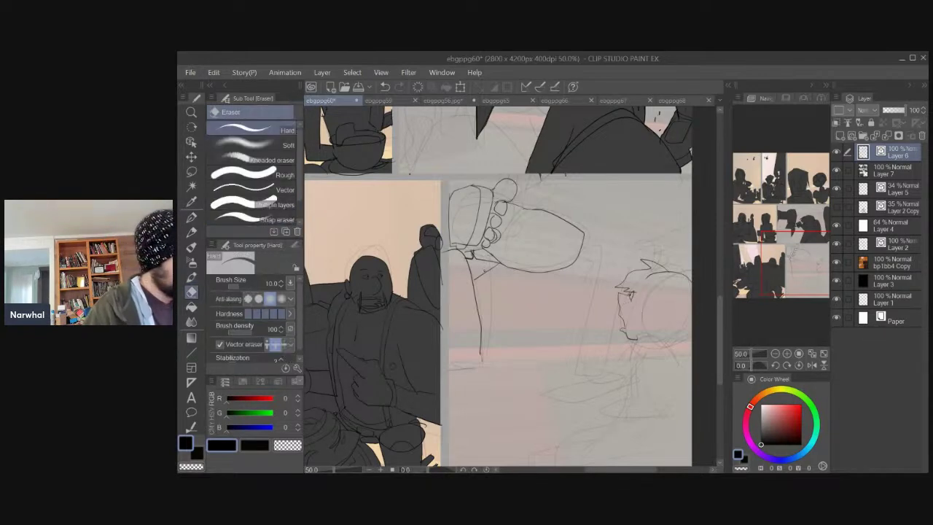
pyautogui.press('b')
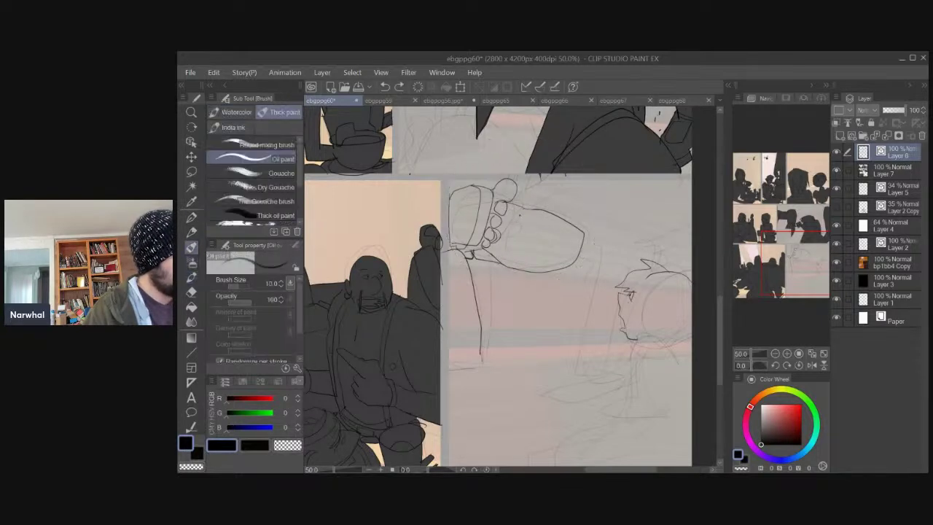
pyautogui.press('b')
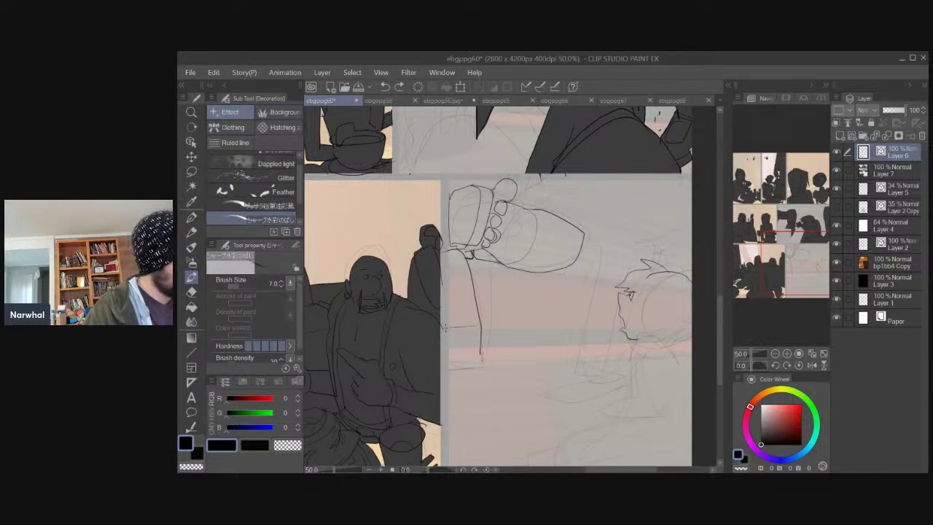
# Erase the stray lines inside the outstretched arm's sleeve in the panel above and redraw its crossing seam.
pyautogui.moveTo(407, 207); pyautogui.dragTo(390, 373)
pyautogui.moveTo(406, 322); pyautogui.dragTo(425, 337)
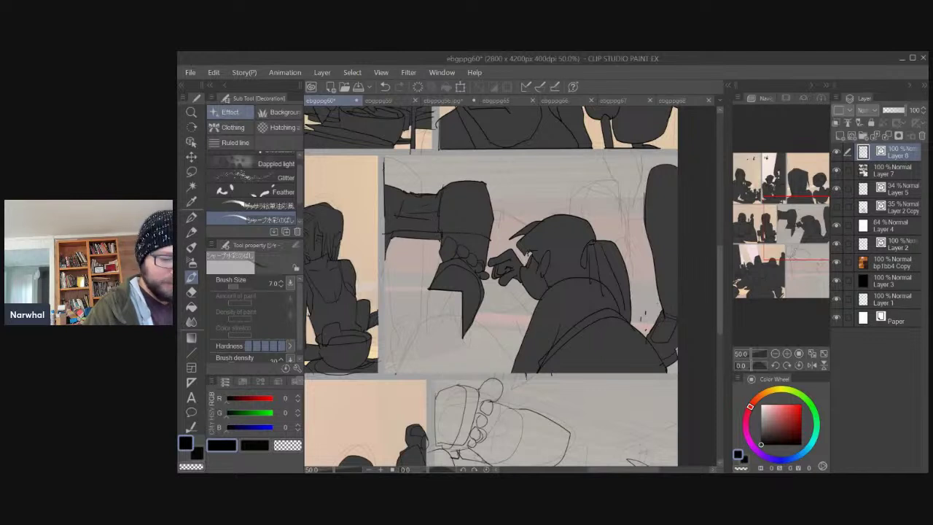
pyautogui.press('e')
pyautogui.moveTo(394, 230)
pyautogui.mouseDown()
pyautogui.moveTo(434, 208)
pyautogui.moveTo(409, 218)
pyautogui.mouseUp()
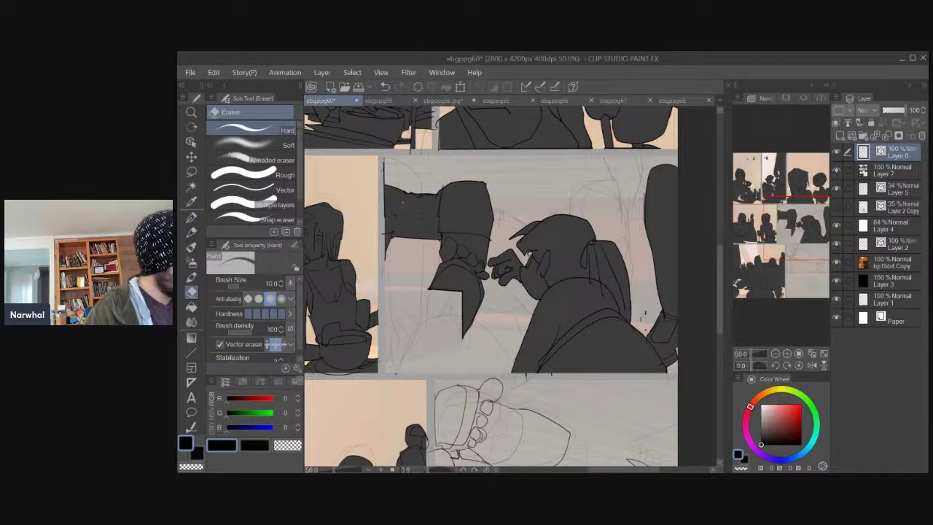
pyautogui.press('b')
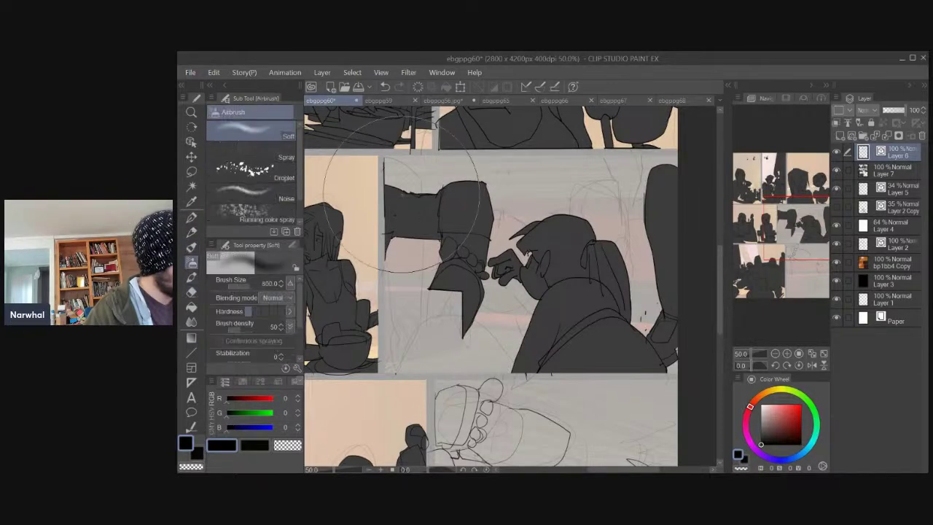
pyautogui.press('b')
pyautogui.hotkey('ctrl', 'z')
pyautogui.press('b')
pyautogui.press('b')
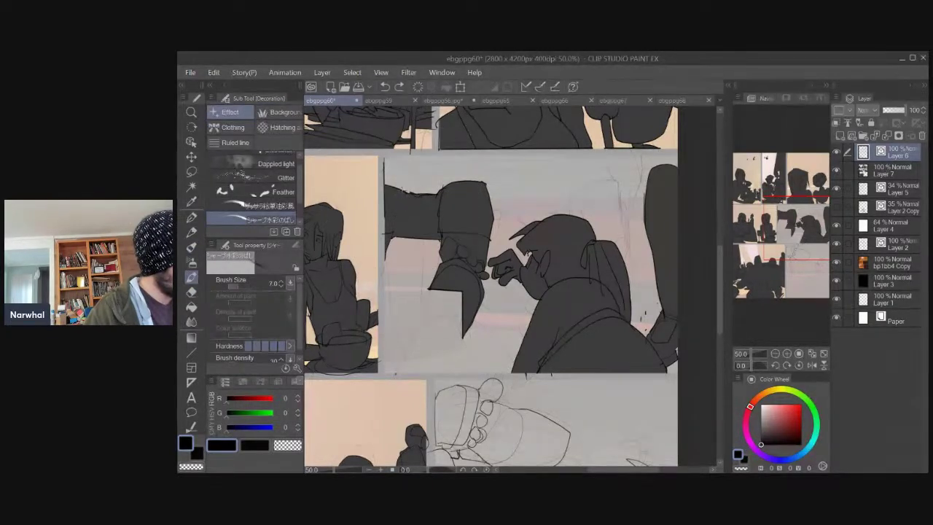
pyautogui.moveTo(418, 212)
pyautogui.mouseDown()
pyautogui.moveTo(418, 230)
pyautogui.moveTo(411, 216)
pyautogui.mouseUp()
pyautogui.hotkey('ctrl', 'z')
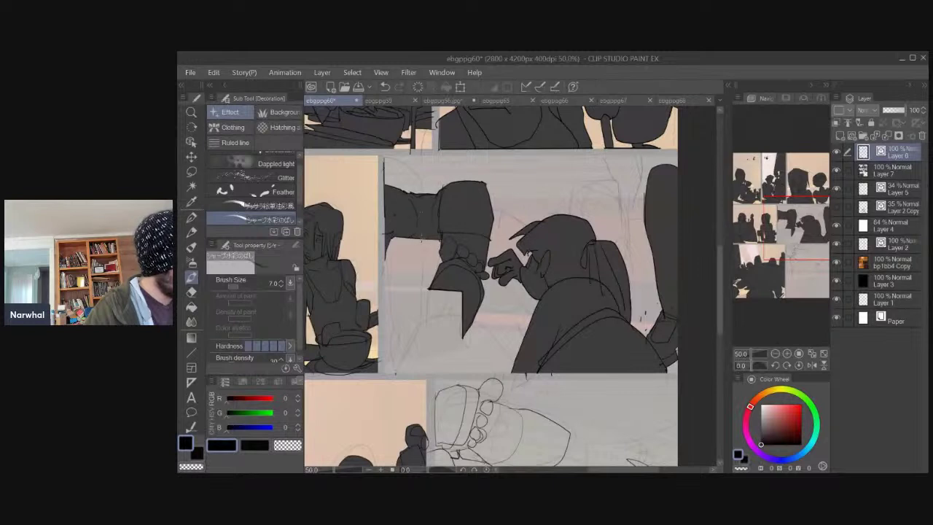
# Lasso the head sketch in the last panel, move it onto its own hidden layer, deselect, and return to Layer 6.
pyautogui.scroll(-3, 371, 206)
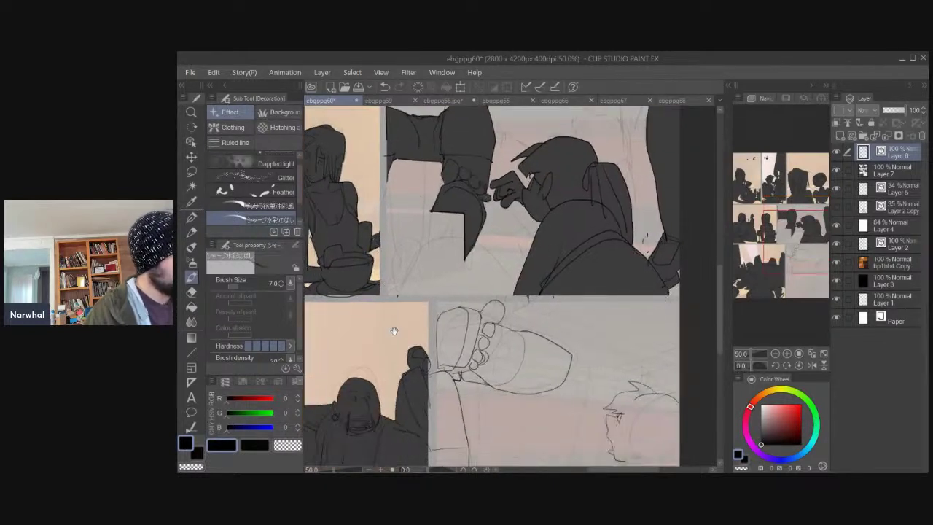
pyautogui.moveTo(390, 334); pyautogui.dragTo(391, 282)
pyautogui.moveTo(484, 372); pyautogui.dragTo(453, 330)
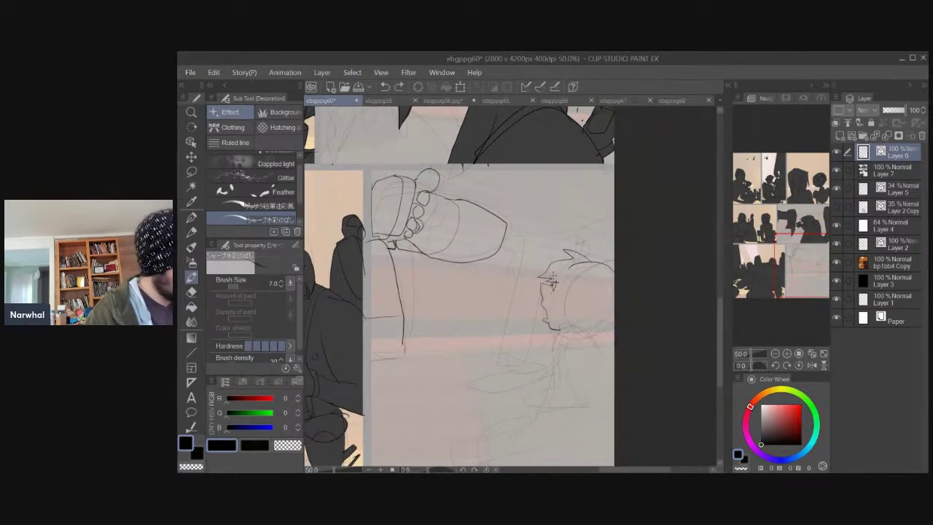
pyautogui.hotkey('ctrl', '+')
pyautogui.hotkey('ctrl', '+')
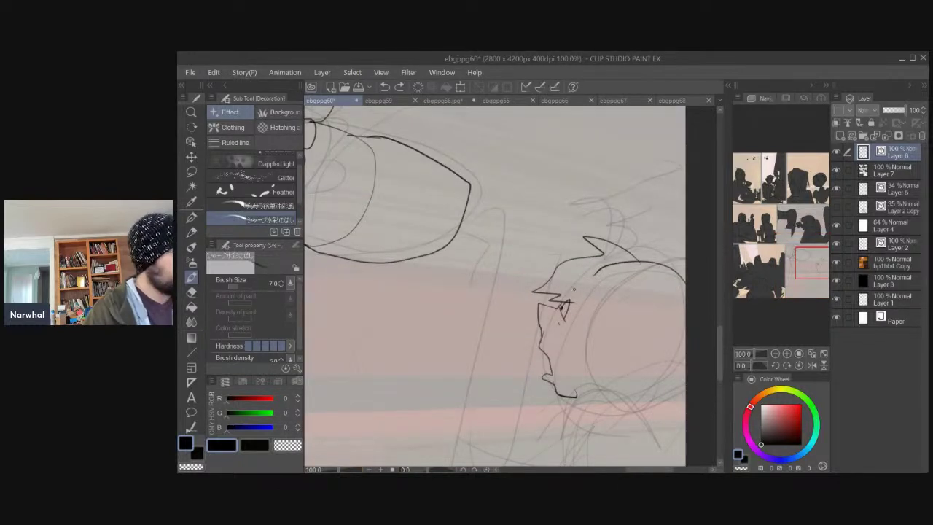
pyautogui.click(192, 172)
pyautogui.moveTo(449, 334); pyautogui.dragTo(388, 290)
pyautogui.moveTo(482, 177)
pyautogui.mouseDown()
pyautogui.moveTo(447, 218)
pyautogui.moveTo(567, 163)
pyautogui.moveTo(495, 162)
pyautogui.mouseUp()
pyautogui.hotkey('ctrl', 'c')
pyautogui.hotkey('ctrl', 'v')
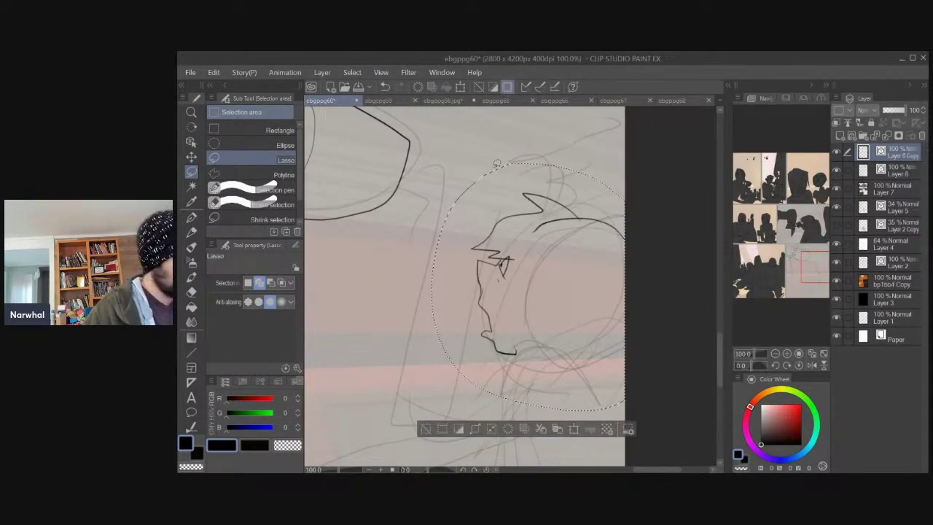
pyautogui.click(836, 152)
pyautogui.click(893, 170)
pyautogui.hotkey('ctrl', 'd')
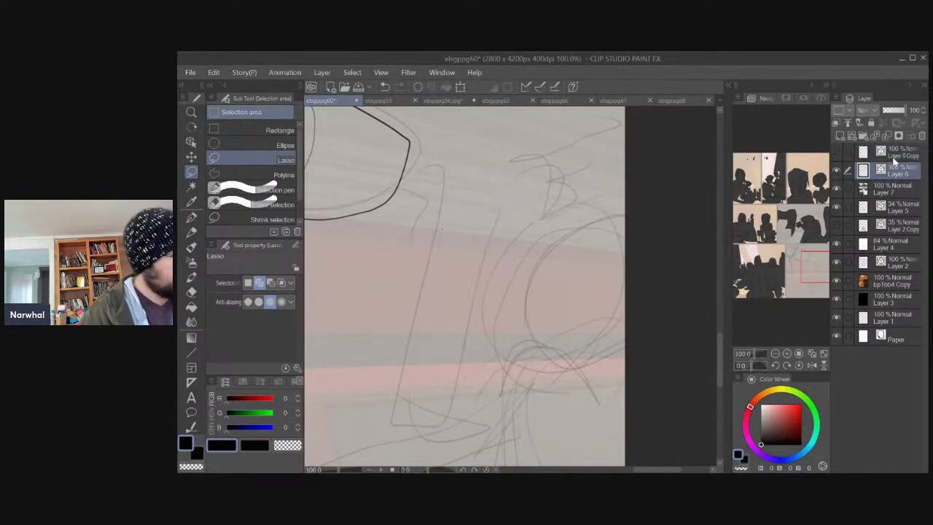
# Redraw the head on Layer 6 with a smaller face profile, eye and jaw over the rough sketch.
pyautogui.press('b')
pyautogui.press('b')
pyautogui.press('b')
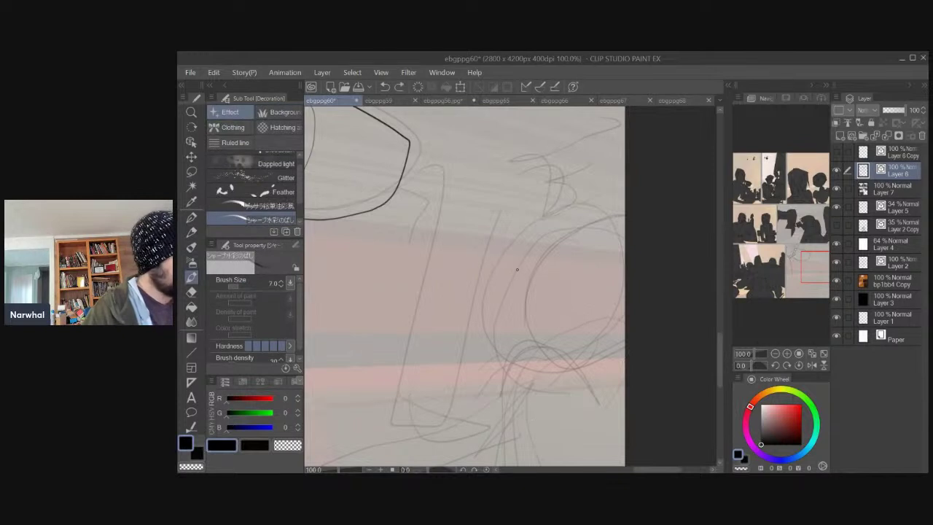
pyautogui.moveTo(530, 258)
pyautogui.mouseDown()
pyautogui.moveTo(497, 260)
pyautogui.moveTo(511, 281)
pyautogui.moveTo(501, 313)
pyautogui.mouseUp()
pyautogui.hotkey('ctrl', 'z')
pyautogui.hotkey('ctrl', 'z')
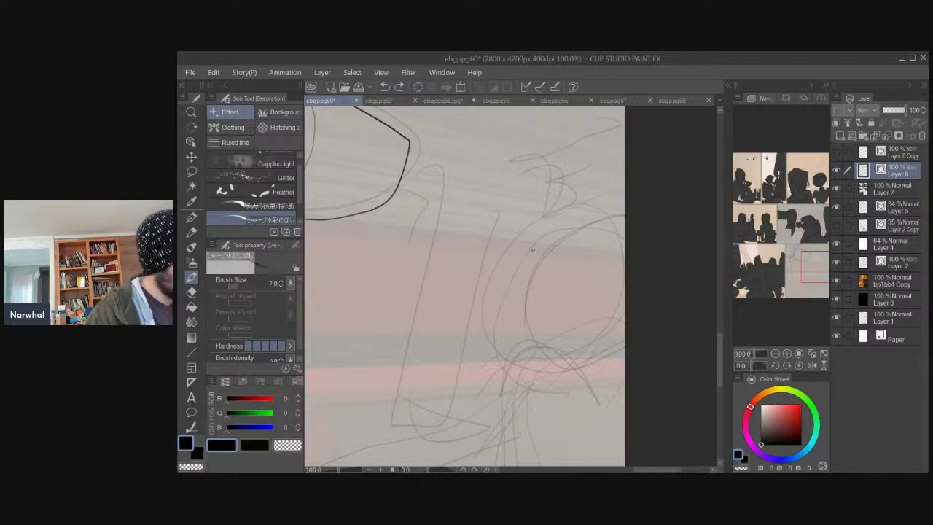
pyautogui.moveTo(532, 252); pyautogui.dragTo(505, 286)
pyautogui.hotkey('ctrl', 'z')
pyautogui.moveTo(529, 252)
pyautogui.mouseDown()
pyautogui.moveTo(499, 288)
pyautogui.moveTo(502, 322)
pyautogui.moveTo(540, 335)
pyautogui.mouseUp()
pyautogui.moveTo(528, 253)
pyautogui.mouseDown()
pyautogui.moveTo(535, 242)
pyautogui.moveTo(539, 262)
pyautogui.moveTo(529, 263)
pyautogui.moveTo(549, 227)
pyautogui.mouseUp()
pyautogui.hotkey('ctrl', 'z')
pyautogui.hotkey('ctrl', 'z')
pyautogui.hotkey('ctrl', 'z')
pyautogui.scroll(-2, 540, 218)
pyautogui.moveTo(410, 302); pyautogui.dragTo(442, 358)
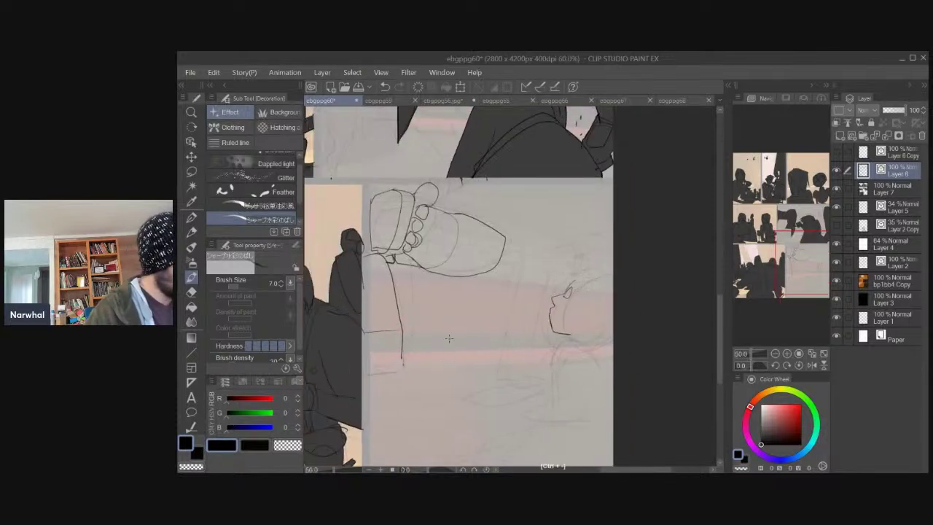
# Rework the brow and nose line of the new face and erase the stray marks.
pyautogui.hotkey('ctrl', 'z')
pyautogui.moveTo(559, 292)
pyautogui.mouseDown()
pyautogui.moveTo(548, 303)
pyautogui.moveTo(550, 321)
pyautogui.moveTo(551, 298)
pyautogui.mouseUp()
pyautogui.hotkey('ctrl', 'z')
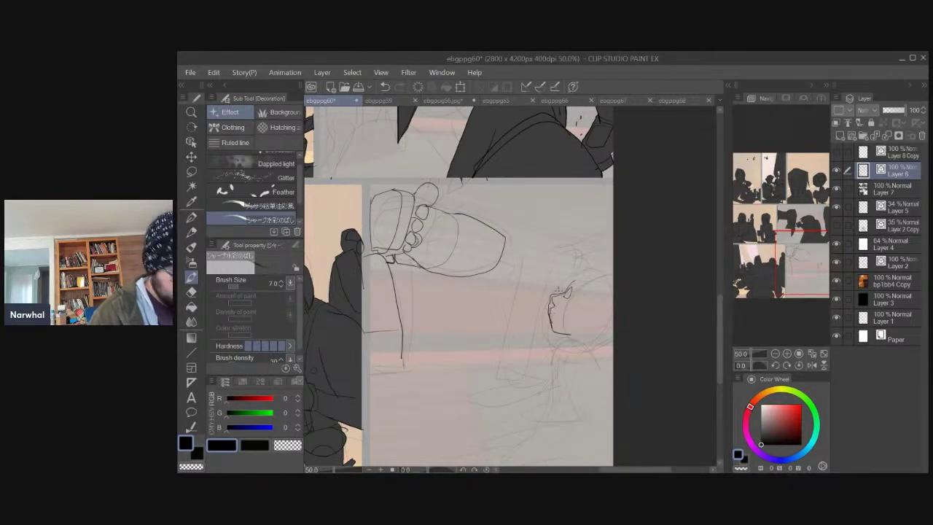
pyautogui.press('e')
pyautogui.click(554, 297)
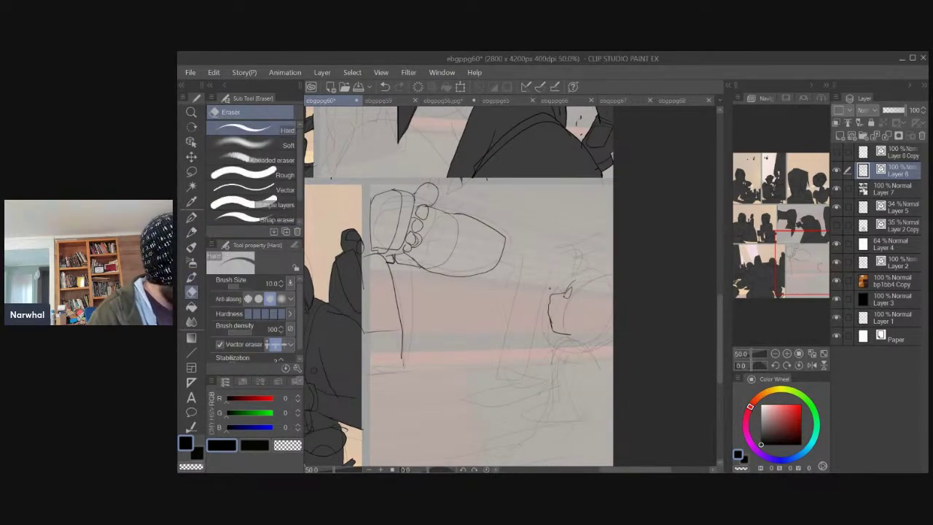
# Draw the figure's tousled hair, ear and neck around the new face.
pyautogui.press('b')
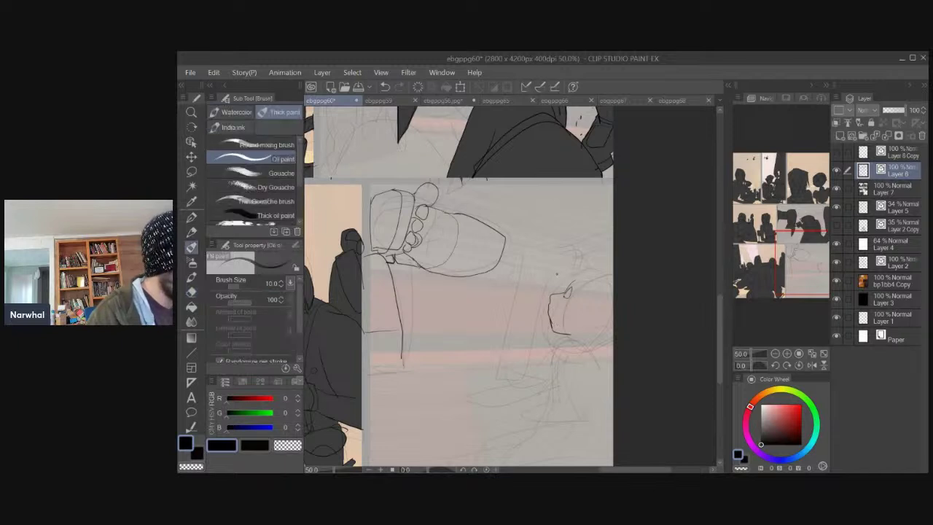
pyautogui.moveTo(582, 264)
pyautogui.mouseDown()
pyautogui.moveTo(566, 292)
pyautogui.moveTo(594, 267)
pyautogui.moveTo(606, 278)
pyautogui.mouseUp()
pyautogui.moveTo(573, 291)
pyautogui.mouseDown()
pyautogui.moveTo(586, 292)
pyautogui.moveTo(583, 300)
pyautogui.moveTo(603, 274)
pyautogui.moveTo(582, 317)
pyautogui.mouseUp()
pyautogui.hotkey('ctrl', 'z')
pyautogui.hotkey('ctrl', 'z')
pyautogui.hotkey('ctrl', 'z')
pyautogui.moveTo(592, 274); pyautogui.dragTo(613, 281)
pyautogui.moveTo(587, 335)
pyautogui.mouseDown()
pyautogui.moveTo(551, 319)
pyautogui.moveTo(530, 355)
pyautogui.moveTo(581, 351)
pyautogui.moveTo(558, 367)
pyautogui.mouseUp()
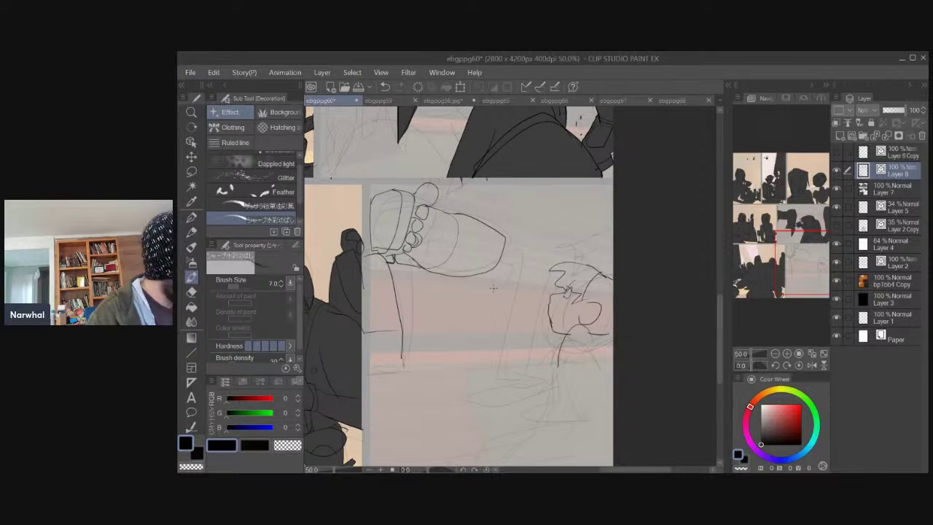
# Draw the figure's bent raised arm in front of the face, ending in a clenched hand above the hair.
pyautogui.hotkey('ctrl', 'z')
pyautogui.moveTo(543, 315)
pyautogui.mouseDown()
pyautogui.moveTo(510, 304)
pyautogui.moveTo(532, 315)
pyautogui.moveTo(543, 247)
pyautogui.mouseUp()
pyautogui.hotkey('ctrl', 'z')
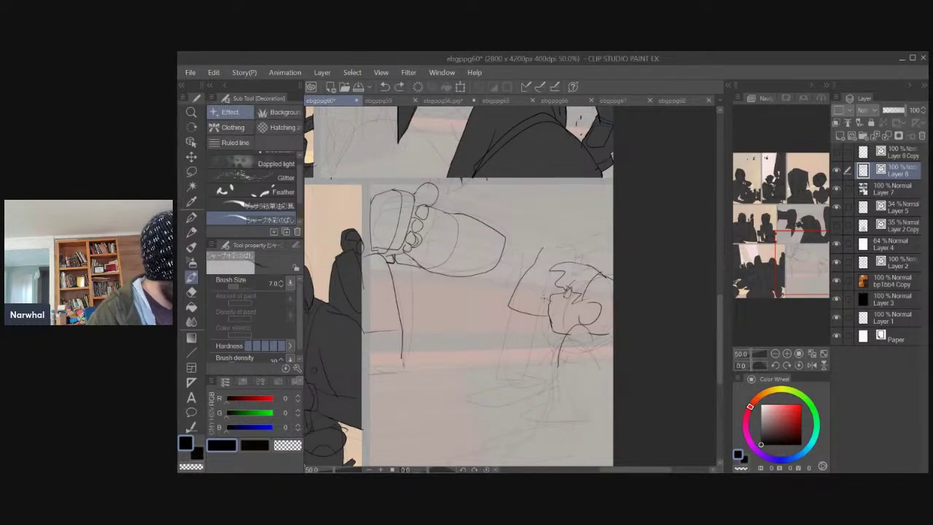
pyautogui.moveTo(536, 294)
pyautogui.mouseDown()
pyautogui.moveTo(555, 240)
pyautogui.moveTo(542, 247)
pyautogui.moveTo(561, 237)
pyautogui.moveTo(540, 216)
pyautogui.moveTo(531, 229)
pyautogui.moveTo(551, 233)
pyautogui.moveTo(518, 224)
pyautogui.moveTo(543, 238)
pyautogui.mouseUp()
pyautogui.hotkey('ctrl', 'z')
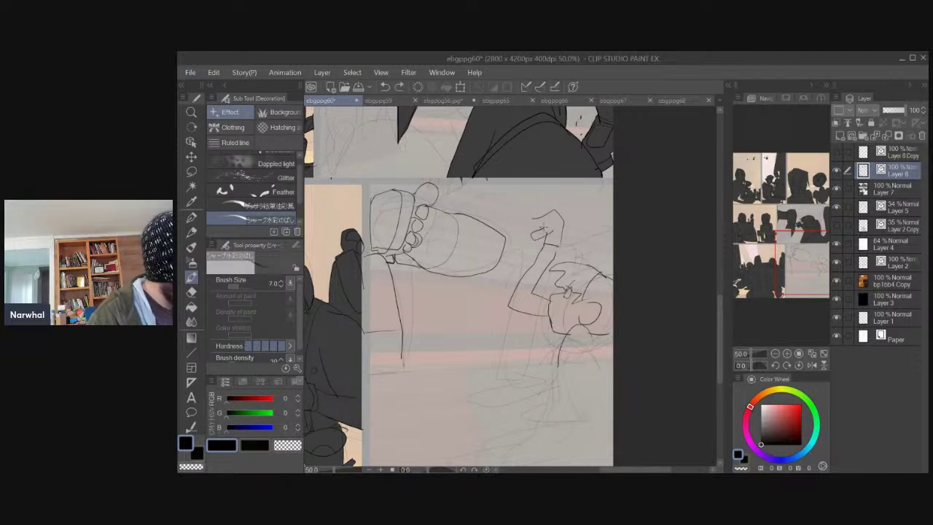
pyautogui.moveTo(534, 217)
pyautogui.mouseDown()
pyautogui.moveTo(531, 234)
pyautogui.moveTo(546, 224)
pyautogui.moveTo(520, 241)
pyautogui.moveTo(532, 233)
pyautogui.mouseUp()
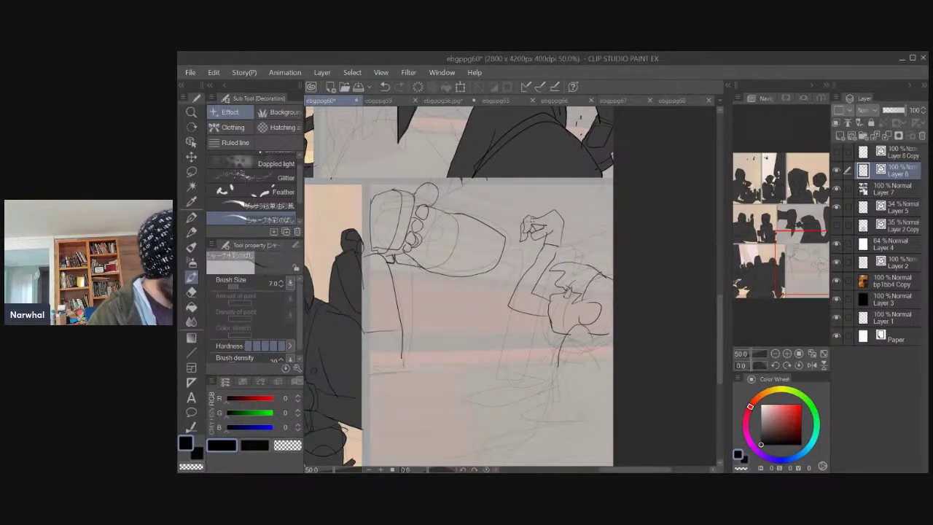
# Draw the figure's torso lines below the neck and a long curve sweeping down toward the panel's lower edge.
pyautogui.moveTo(452, 336)
pyautogui.mouseDown()
pyautogui.moveTo(496, 337)
pyautogui.moveTo(521, 324)
pyautogui.moveTo(526, 301)
pyautogui.moveTo(512, 323)
pyautogui.moveTo(510, 278)
pyautogui.mouseUp()
pyautogui.hotkey('ctrl', 'z')
pyautogui.hotkey('ctrl', 'z')
pyautogui.moveTo(630, 277); pyautogui.dragTo(652, 314)
pyautogui.hotkey('ctrl', 'z')
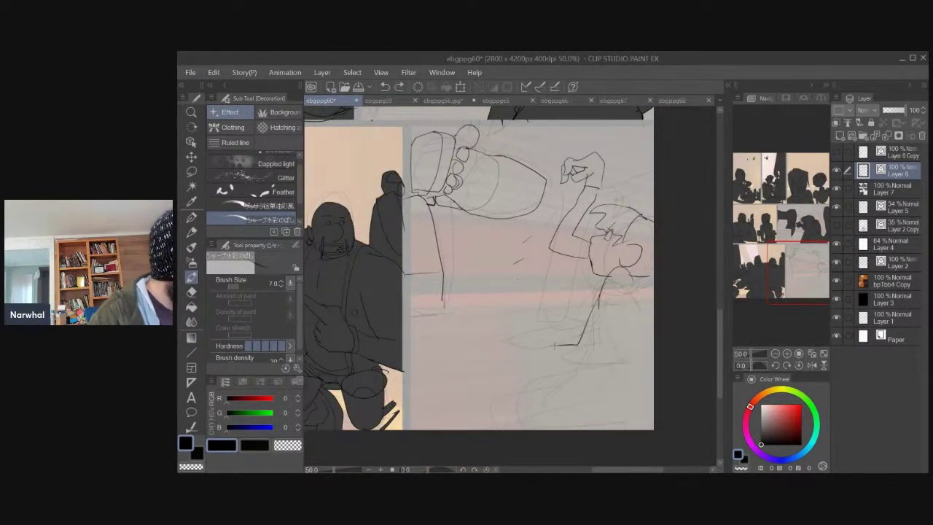
pyautogui.moveTo(607, 284)
pyautogui.mouseDown()
pyautogui.moveTo(557, 376)
pyautogui.moveTo(632, 279)
pyautogui.moveTo(653, 330)
pyautogui.moveTo(614, 307)
pyautogui.moveTo(592, 352)
pyautogui.moveTo(603, 338)
pyautogui.moveTo(510, 405)
pyautogui.mouseUp()
pyautogui.hotkey('ctrl', 'z')
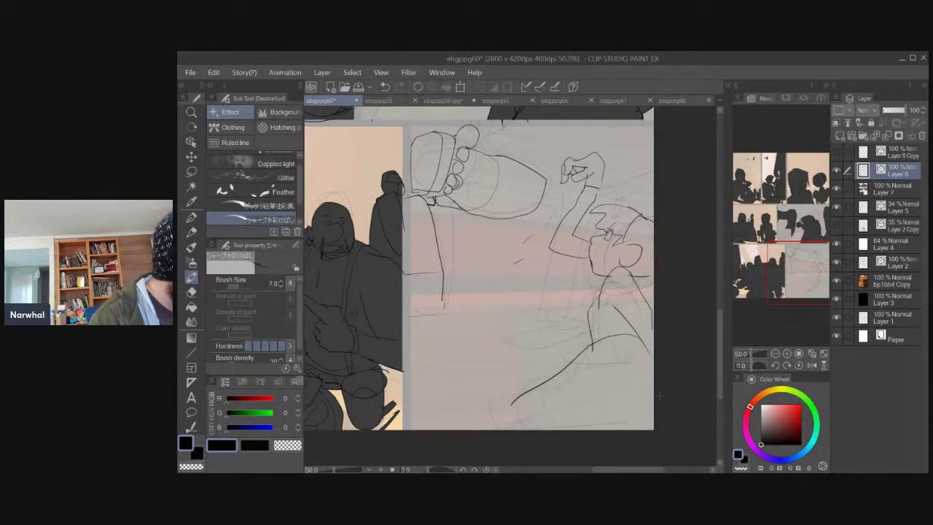
# Draw the lower contour of the figure's body running from the panel's outer edge to its bottom edge.
pyautogui.moveTo(657, 399); pyautogui.dragTo(565, 411)
pyautogui.hotkey('ctrl', 'z')
pyautogui.moveTo(654, 376); pyautogui.dragTo(568, 410)
pyautogui.hotkey('ctrl', 'z')
pyautogui.moveTo(653, 414); pyautogui.dragTo(581, 418)
pyautogui.moveTo(632, 382)
pyautogui.mouseDown()
pyautogui.moveTo(566, 426)
pyautogui.moveTo(584, 435)
pyautogui.mouseUp()
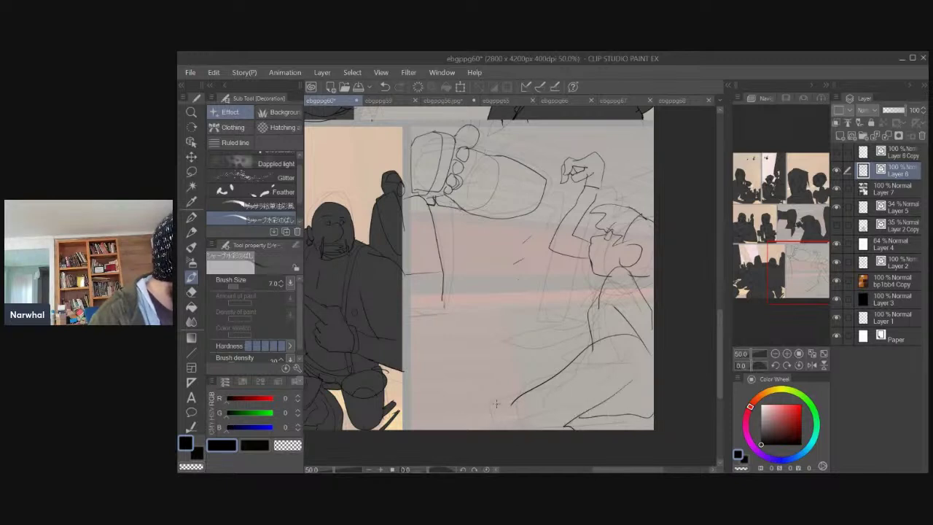
# Extend the figure's leg contour down to the panel's bottom edge and add a second line along the lower leg.
pyautogui.moveTo(515, 399); pyautogui.dragTo(498, 430)
pyautogui.moveTo(562, 425); pyautogui.dragTo(651, 405)
pyautogui.hotkey('ctrl', 'z')
pyautogui.moveTo(563, 426); pyautogui.dragTo(652, 415)
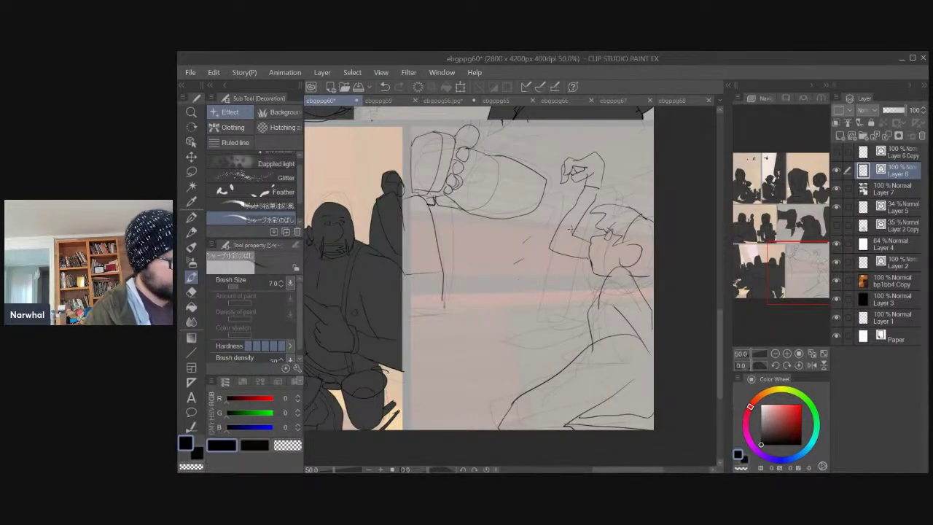
# Mirror the canvas view and draw short contour lines behind the figure's head and neck at the panel's outer edge.
pyautogui.click(813, 365)
pyautogui.moveTo(475, 354); pyautogui.dragTo(556, 366)
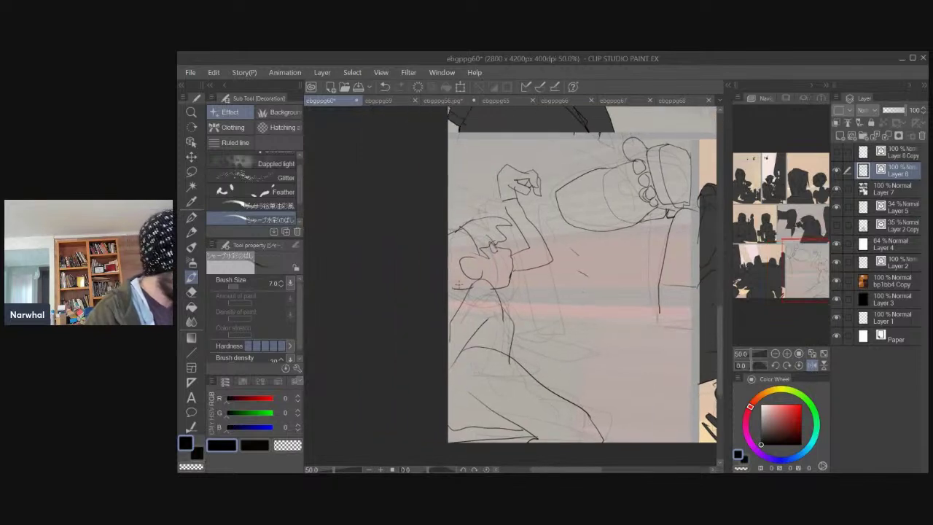
pyautogui.moveTo(451, 290); pyautogui.dragTo(458, 310)
pyautogui.moveTo(450, 268); pyautogui.dragTo(451, 291)
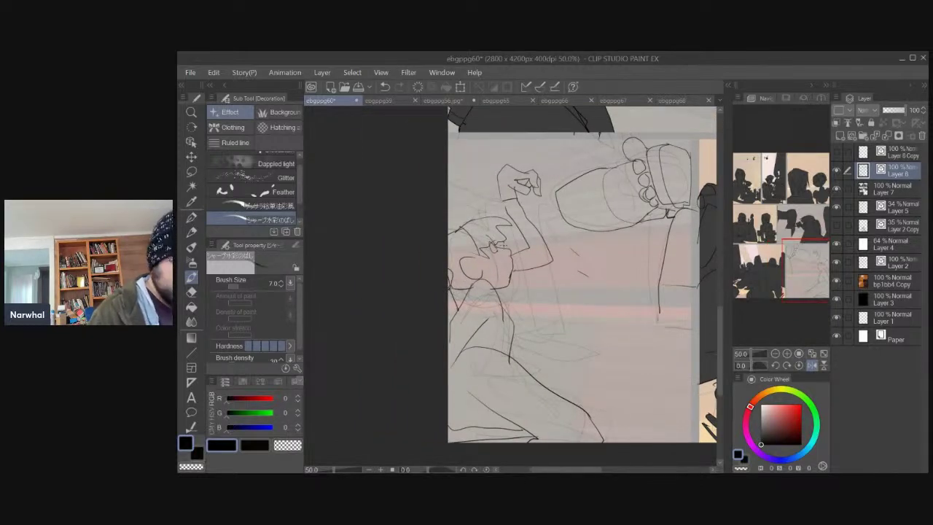
# Compare the hidden Layer 6 Copy with Layer 6, then delete the copy holding the old head drawing.
pyautogui.press('e')
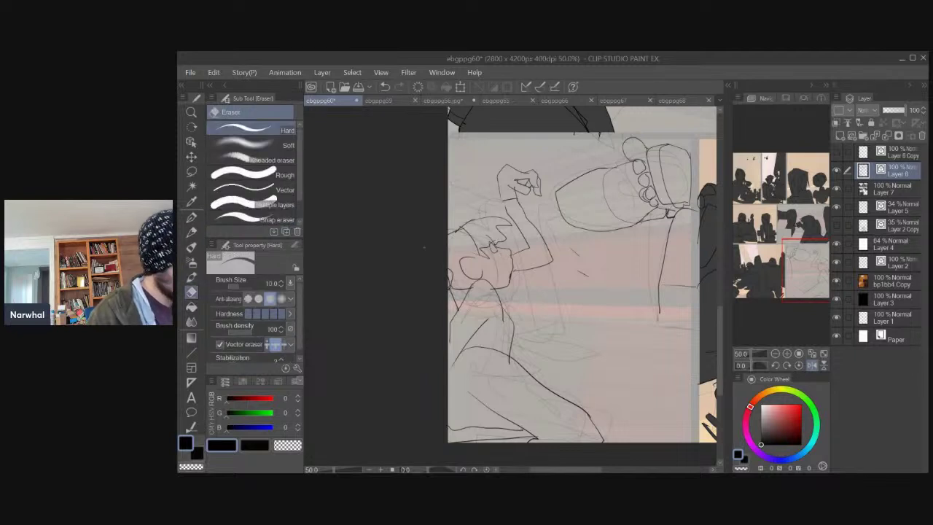
pyautogui.moveTo(422, 249); pyautogui.dragTo(406, 269)
pyautogui.click(897, 152)
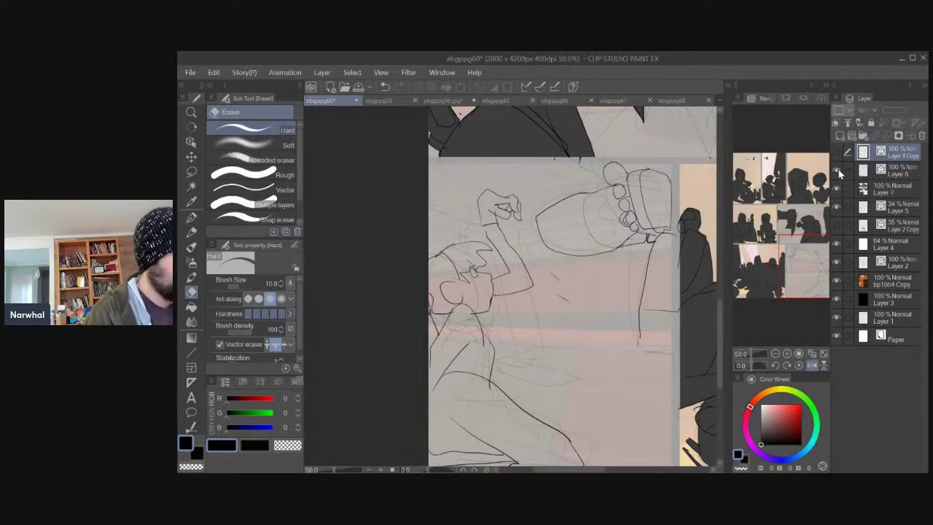
pyautogui.click(837, 170)
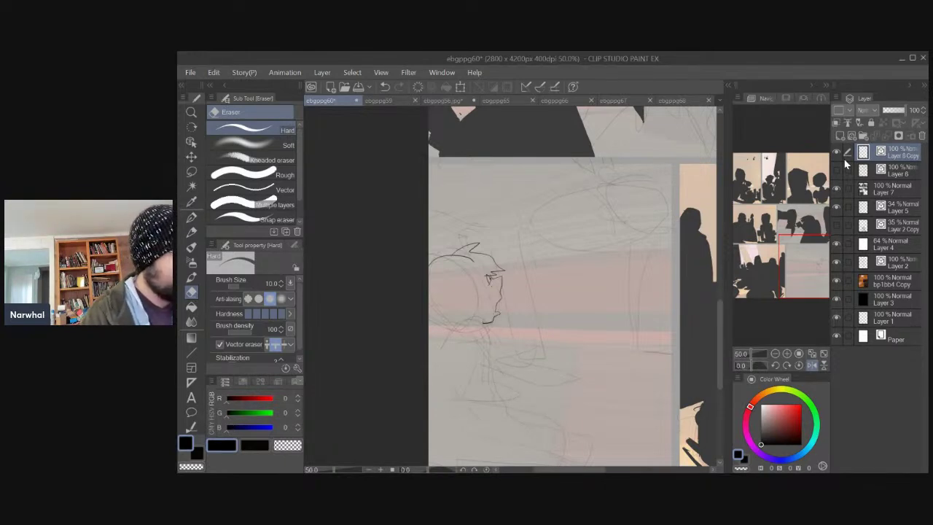
pyautogui.click(837, 170)
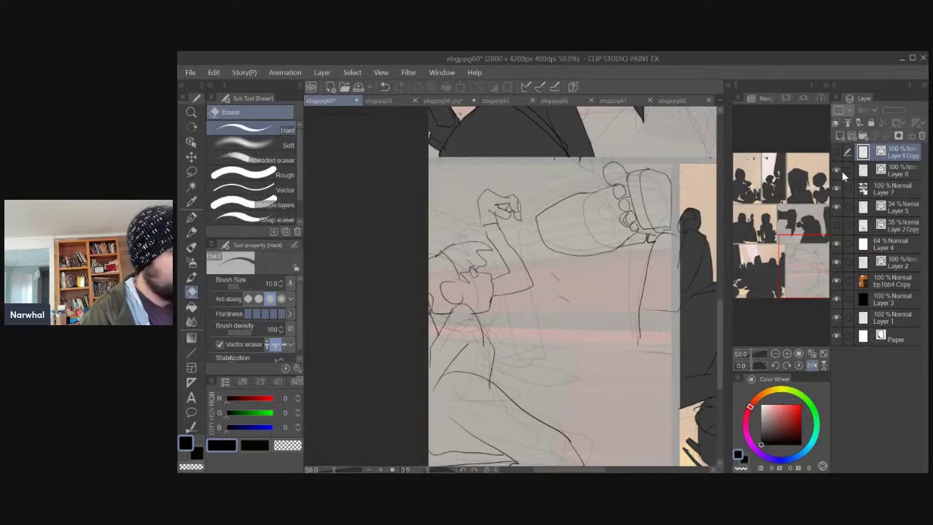
pyautogui.rightClick(889, 148)
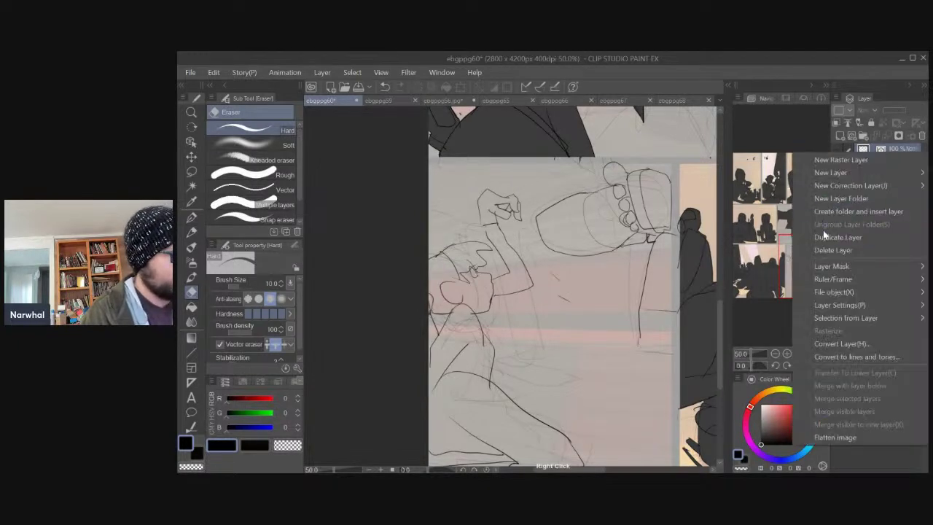
pyautogui.click(834, 250)
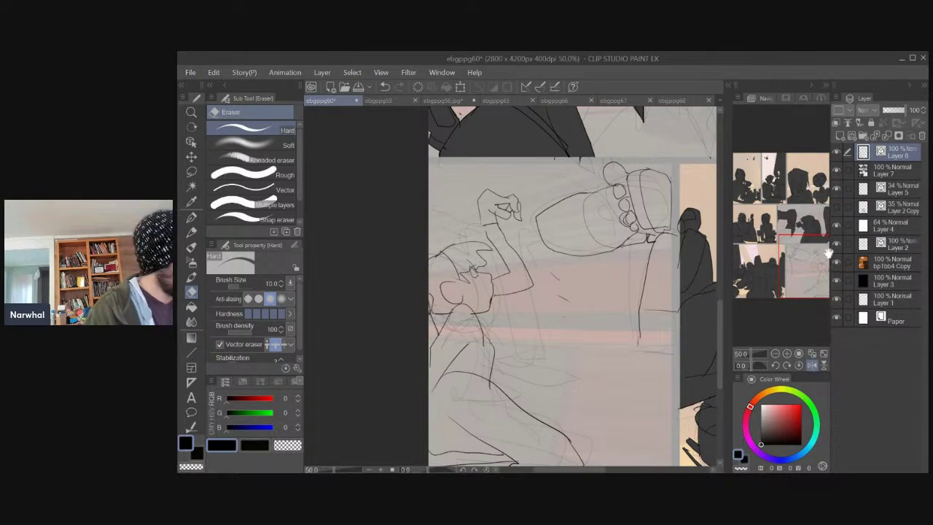
# Lasso the figure's raised arm and hand, put them on their own layer and shift them down closer to the head.
pyautogui.press('m')
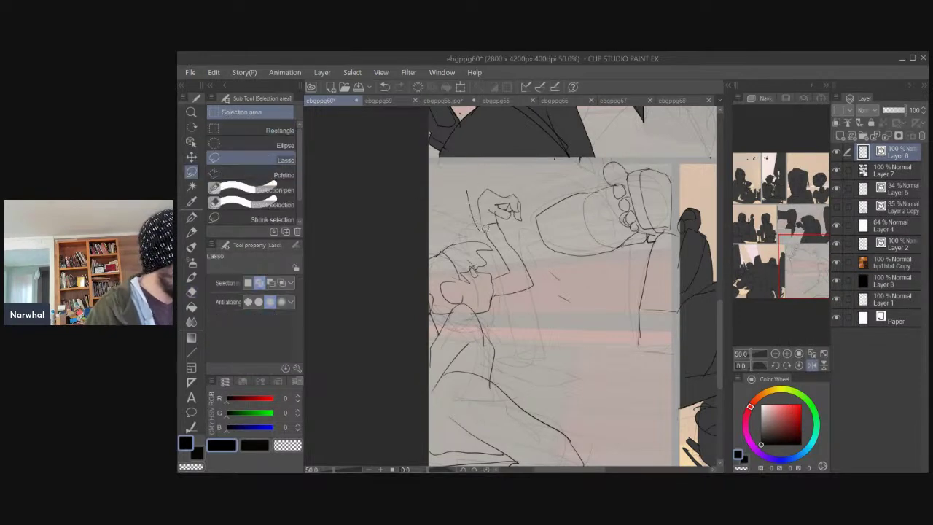
pyautogui.moveTo(484, 229)
pyautogui.mouseDown()
pyautogui.moveTo(495, 281)
pyautogui.moveTo(523, 309)
pyautogui.moveTo(543, 286)
pyautogui.moveTo(530, 218)
pyautogui.mouseUp()
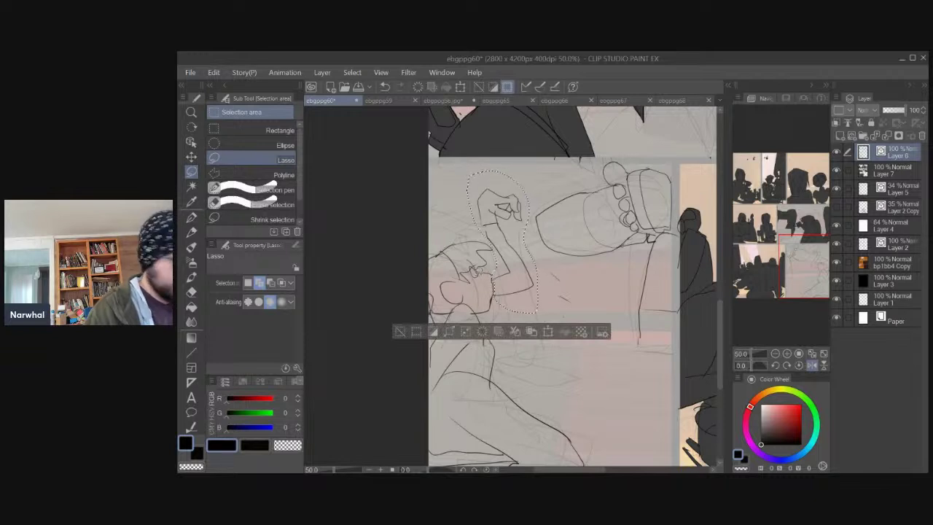
pyautogui.hotkey('ctrl', 'c')
pyautogui.hotkey('ctrl', 'v')
pyautogui.press('k')
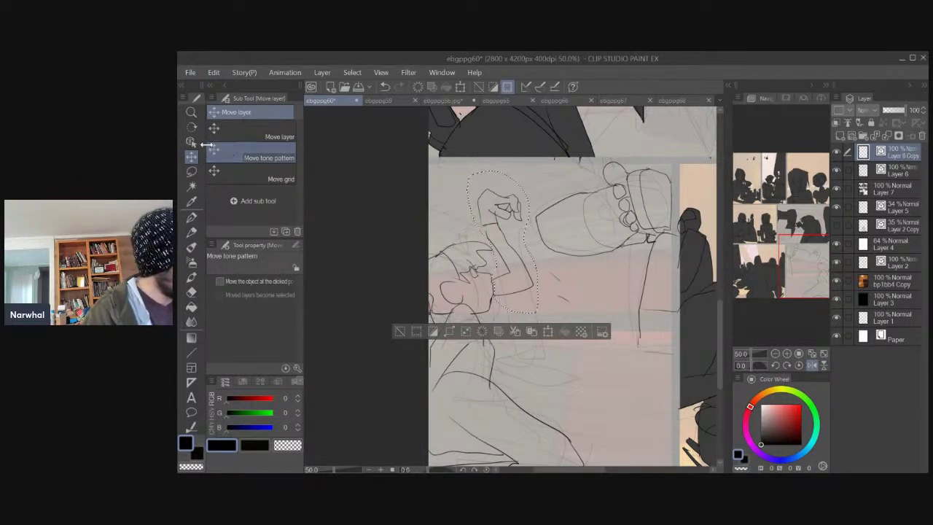
pyautogui.hotkey('ctrl', 'd')
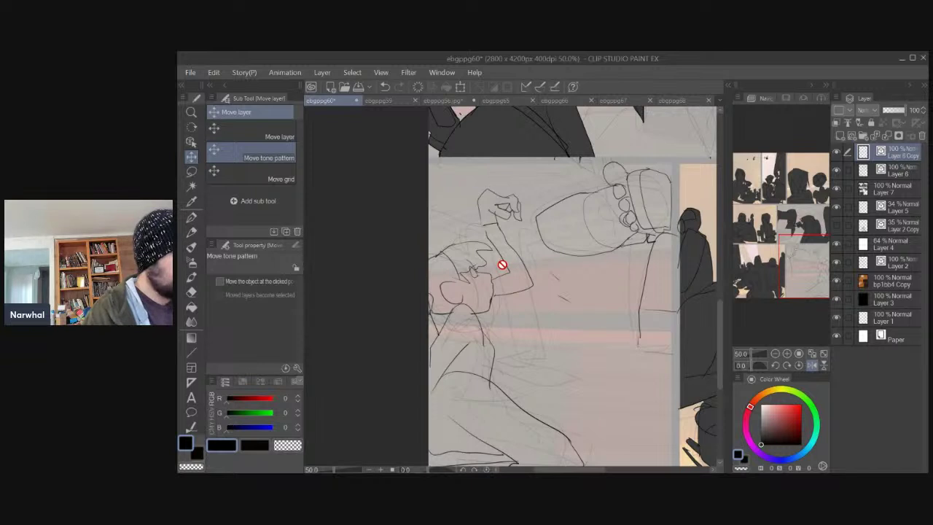
pyautogui.click(811, 364)
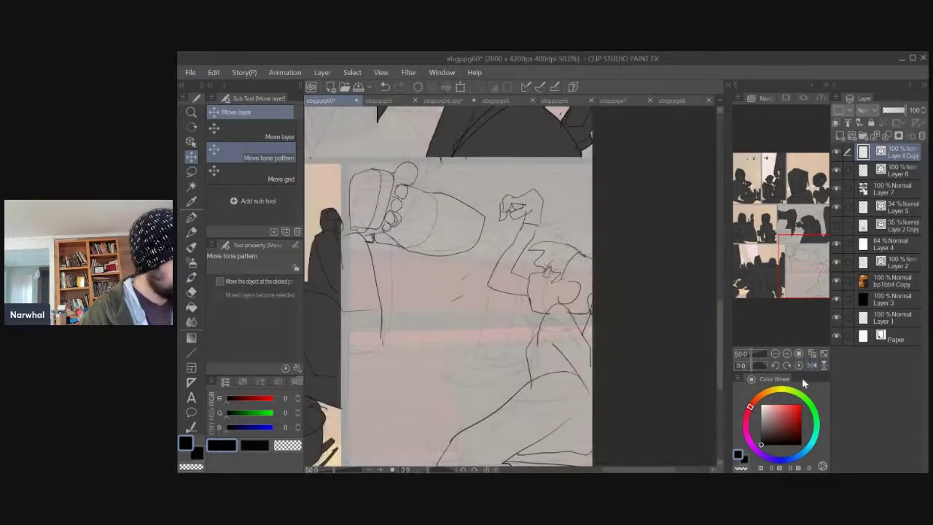
pyautogui.click(234, 137)
pyautogui.moveTo(498, 237)
pyautogui.mouseDown()
pyautogui.moveTo(504, 286)
pyautogui.moveTo(512, 271)
pyautogui.moveTo(505, 285)
pyautogui.mouseUp()
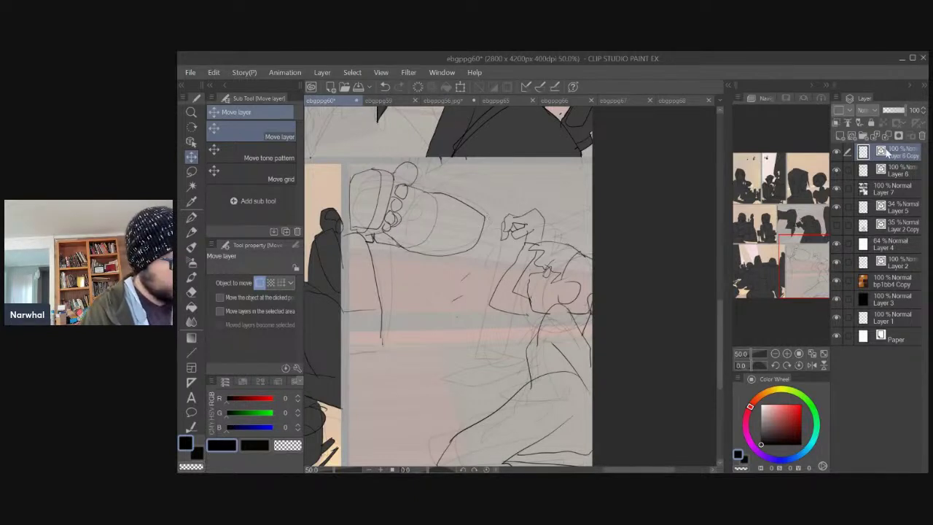
# Zoom in on the mirrored figure and touch up the face contour around the nose beside the raised arm.
pyautogui.press('e')
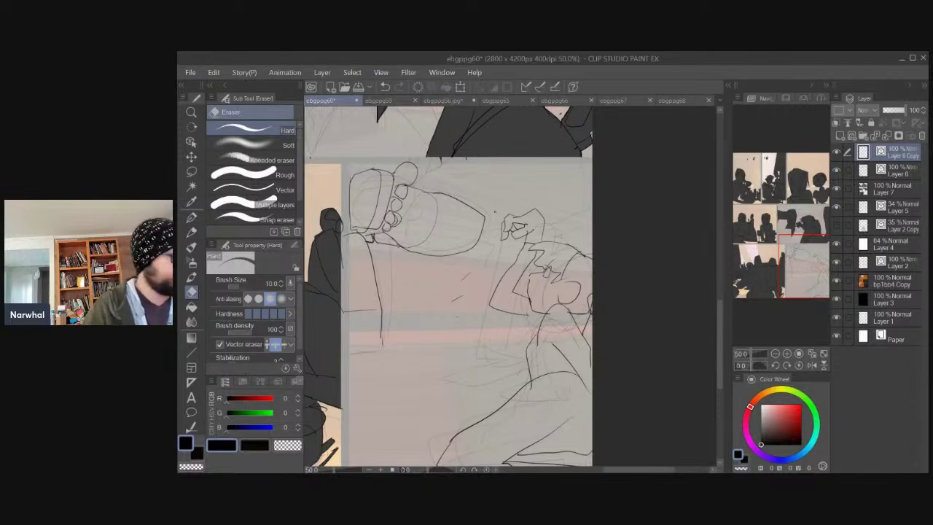
pyautogui.click(813, 365)
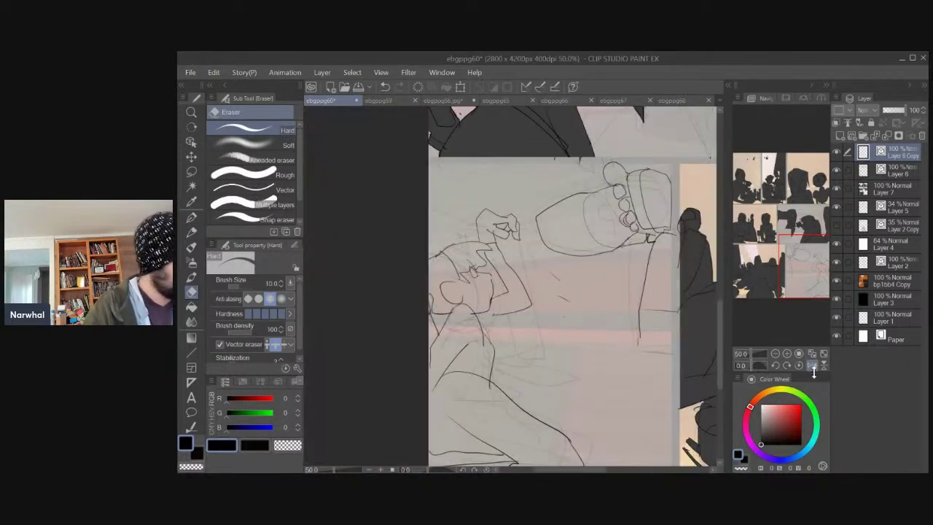
pyautogui.moveTo(392, 279); pyautogui.dragTo(395, 294)
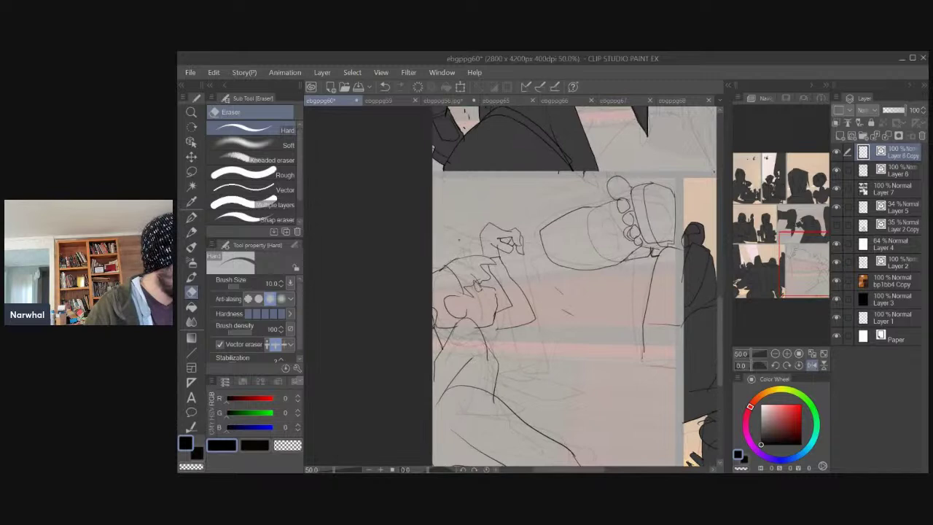
pyautogui.hotkey('ctrl', '+')
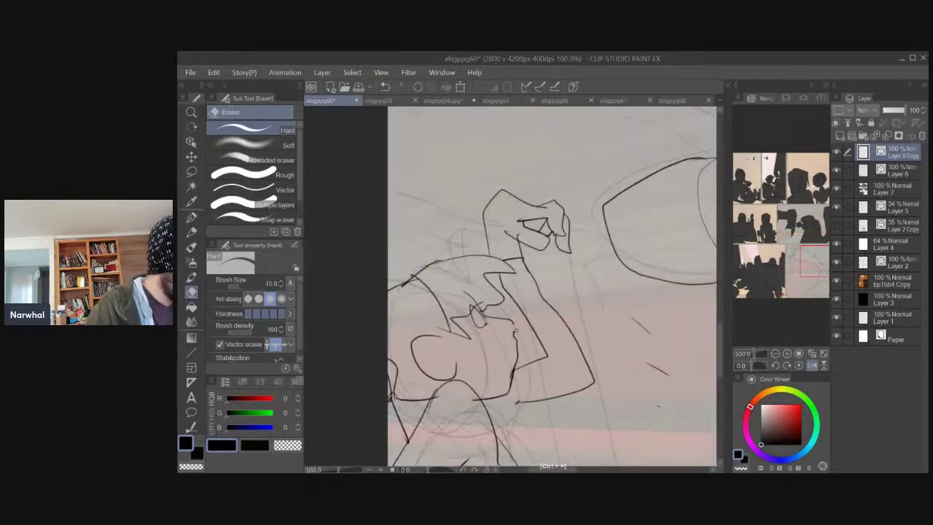
pyautogui.press('b')
pyautogui.press('b')
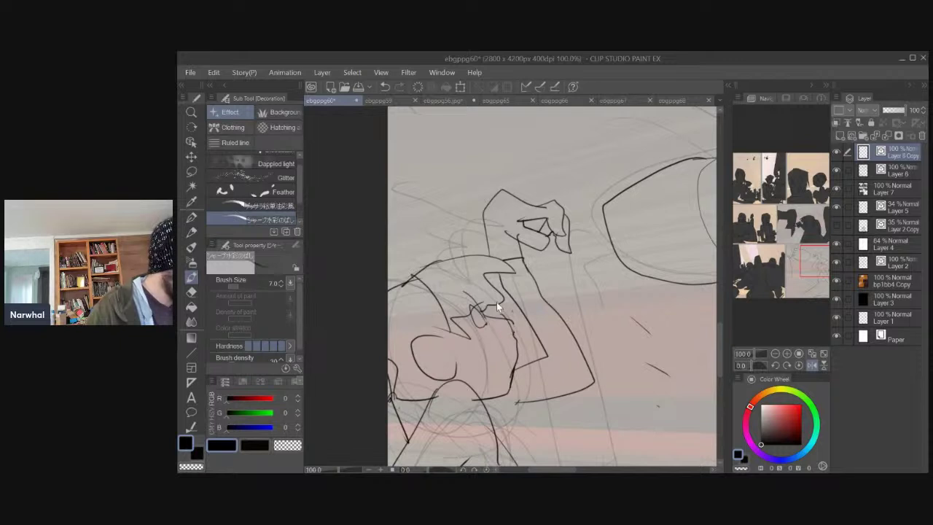
pyautogui.hotkey('ctrl', 'z')
pyautogui.moveTo(512, 321); pyautogui.dragTo(515, 337)
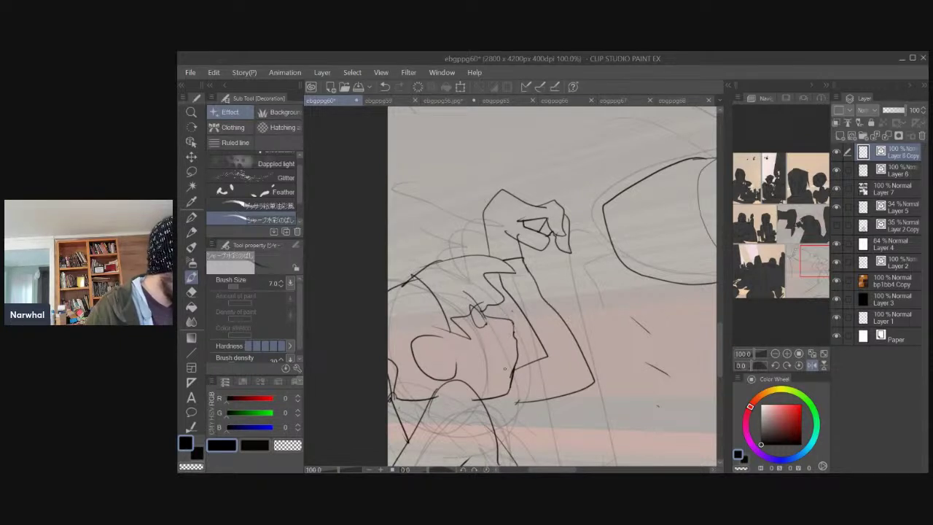
# Merge the raised arm's layer down into Layer 6.
pyautogui.press('e')
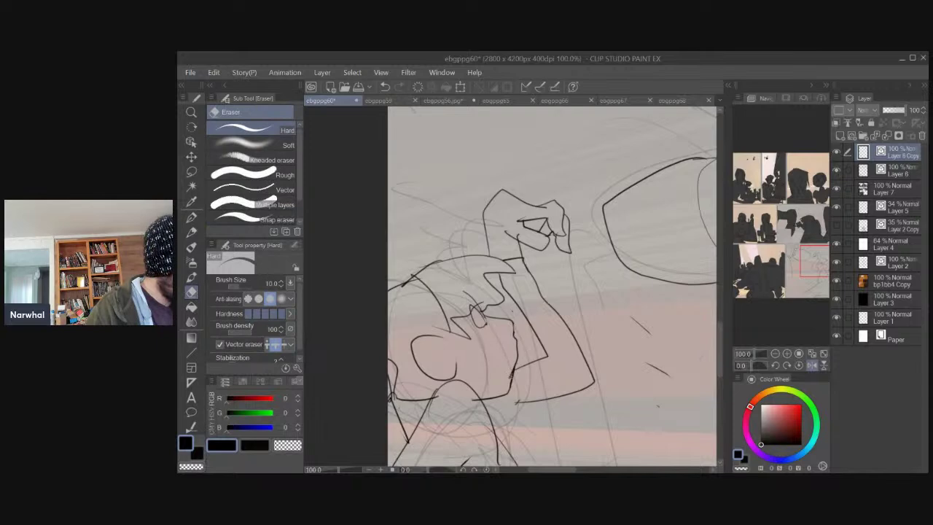
pyautogui.hotkey('ctrl', 'z')
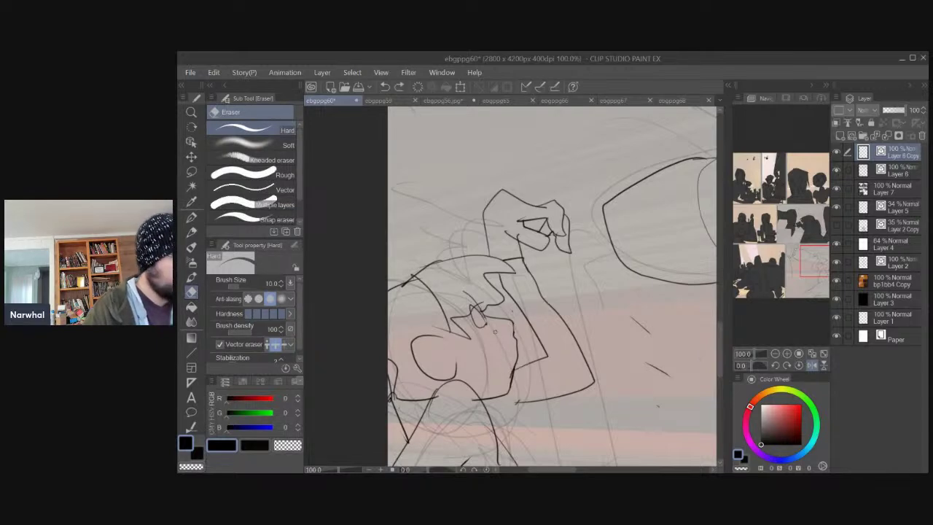
pyautogui.rightClick(891, 153)
pyautogui.click(828, 383)
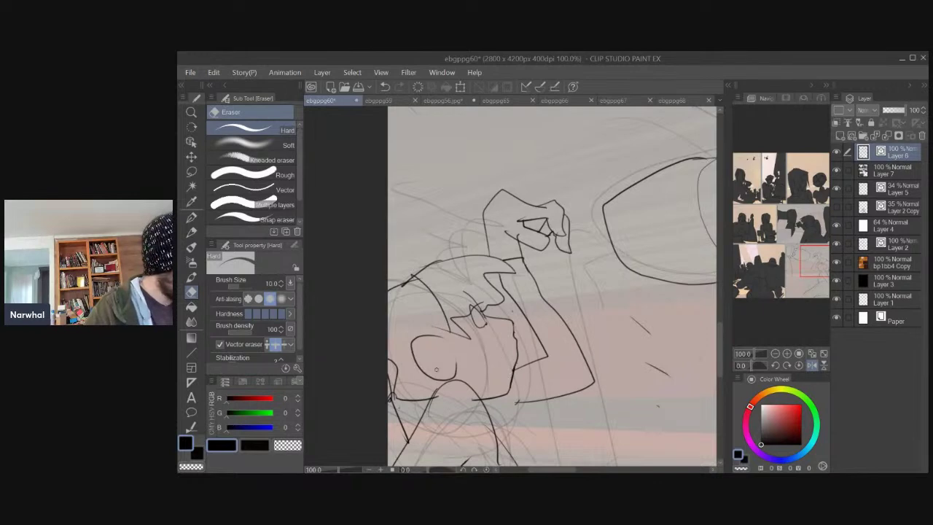
# Draw a second line along the hair lock sweeping from the crown down in front of the ear.
pyautogui.press('b')
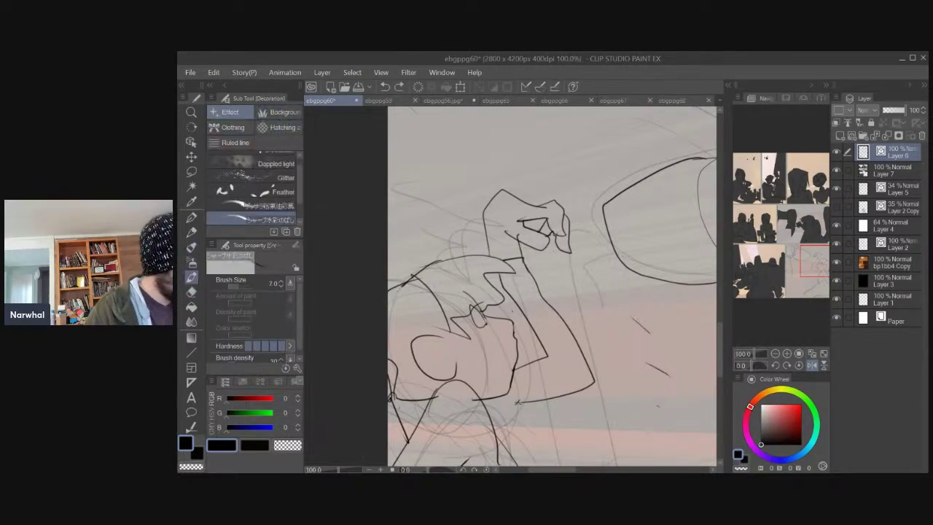
pyautogui.scroll(-3, 390, 304)
pyautogui.moveTo(429, 227)
pyautogui.mouseDown()
pyautogui.moveTo(456, 257)
pyautogui.moveTo(387, 173)
pyautogui.mouseUp()
pyautogui.hotkey('ctrl', 'z')
pyautogui.moveTo(427, 227); pyautogui.dragTo(392, 175)
pyautogui.moveTo(383, 241)
pyautogui.mouseDown()
pyautogui.moveTo(381, 308)
pyautogui.moveTo(404, 251)
pyautogui.moveTo(382, 245)
pyautogui.mouseUp()
pyautogui.hotkey('ctrl', 'z')
pyautogui.moveTo(386, 283)
pyautogui.mouseDown()
pyautogui.moveTo(354, 245)
pyautogui.moveTo(391, 254)
pyautogui.moveTo(355, 207)
pyautogui.mouseUp()
pyautogui.hotkey('ctrl', 'z')
pyautogui.moveTo(405, 330)
pyautogui.mouseDown()
pyautogui.moveTo(391, 302)
pyautogui.moveTo(419, 307)
pyautogui.mouseUp()
pyautogui.hotkey('ctrl', 'z')
pyautogui.moveTo(374, 185)
pyautogui.mouseDown()
pyautogui.moveTo(406, 233)
pyautogui.moveTo(369, 241)
pyautogui.mouseUp()
pyautogui.moveTo(374, 205); pyautogui.dragTo(357, 216)
pyautogui.moveTo(403, 171); pyautogui.dragTo(388, 186)
pyautogui.moveTo(419, 191); pyautogui.dragTo(402, 196)
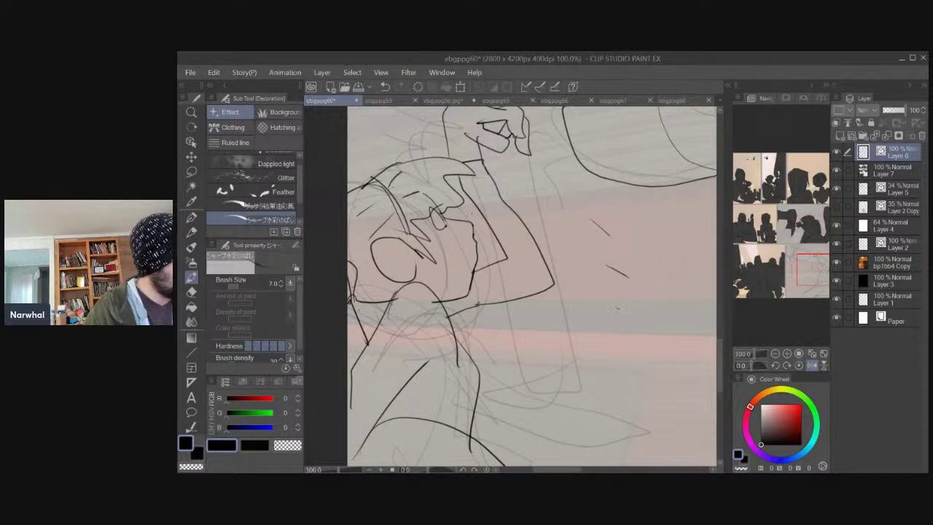
pyautogui.hotkey('ctrl', 'z')
pyautogui.hotkey('ctrl', 'z')
pyautogui.hotkey('ctrl', 'z')
pyautogui.hotkey('ctrl', 'z')
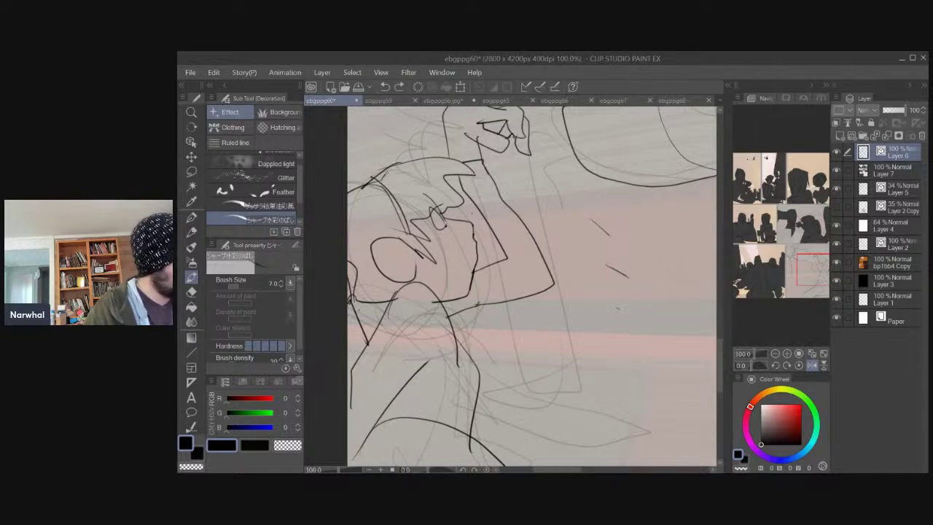
# Add a short hair stroke near the crown of the figure's head.
pyautogui.moveTo(379, 188); pyautogui.dragTo(369, 200)
pyautogui.moveTo(396, 271); pyautogui.dragTo(350, 233)
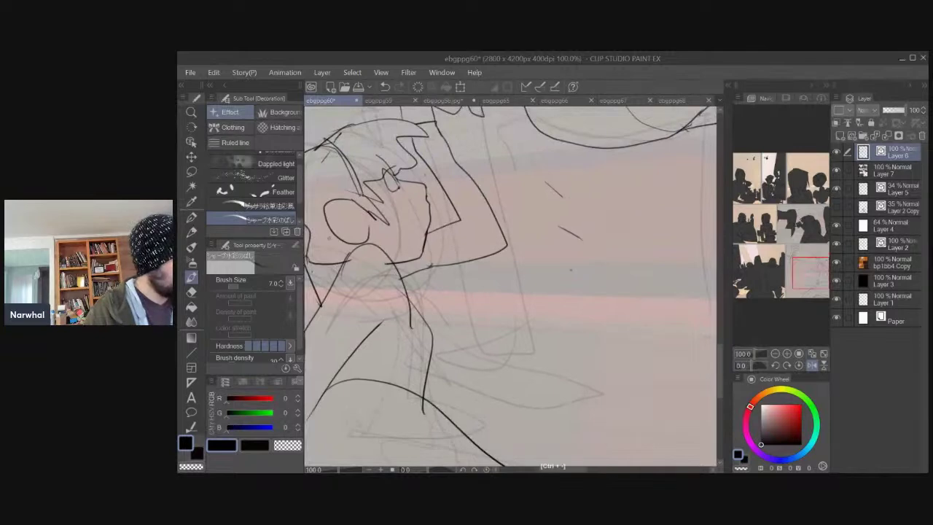
pyautogui.hotkey('ctrl', '-')
pyautogui.hotkey('ctrl', '-')
pyautogui.hotkey('ctrl', '+')
pyautogui.hotkey('ctrl', '+')
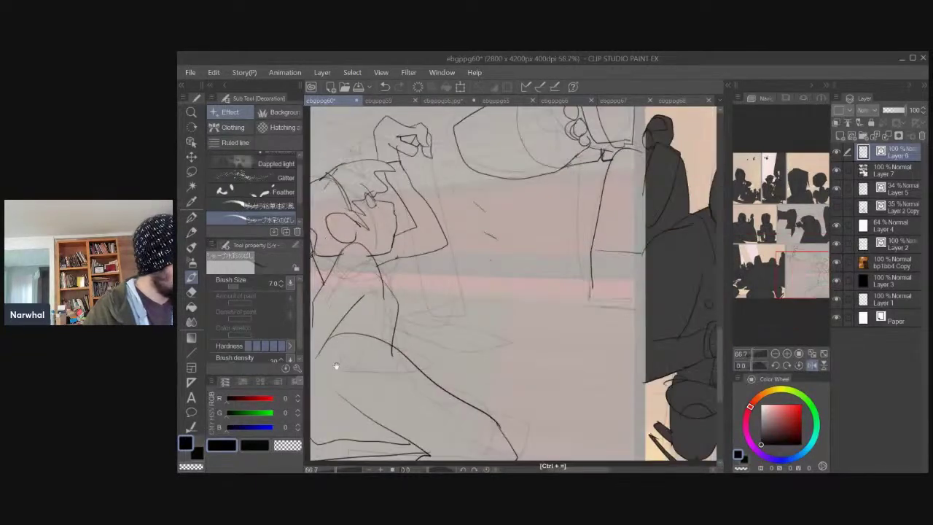
pyautogui.moveTo(338, 362); pyautogui.dragTo(393, 304)
pyautogui.moveTo(431, 369)
pyautogui.mouseDown()
pyautogui.moveTo(397, 356)
pyautogui.moveTo(437, 370)
pyautogui.mouseUp()
pyautogui.hotkey('ctrl', 'z')
pyautogui.hotkey('ctrl', 'z')
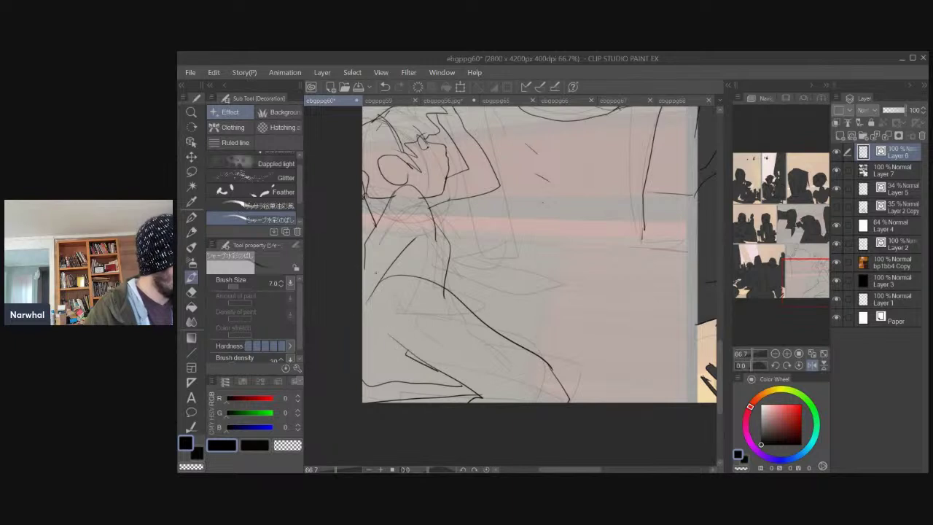
pyautogui.hotkey('ctrl', 'z')
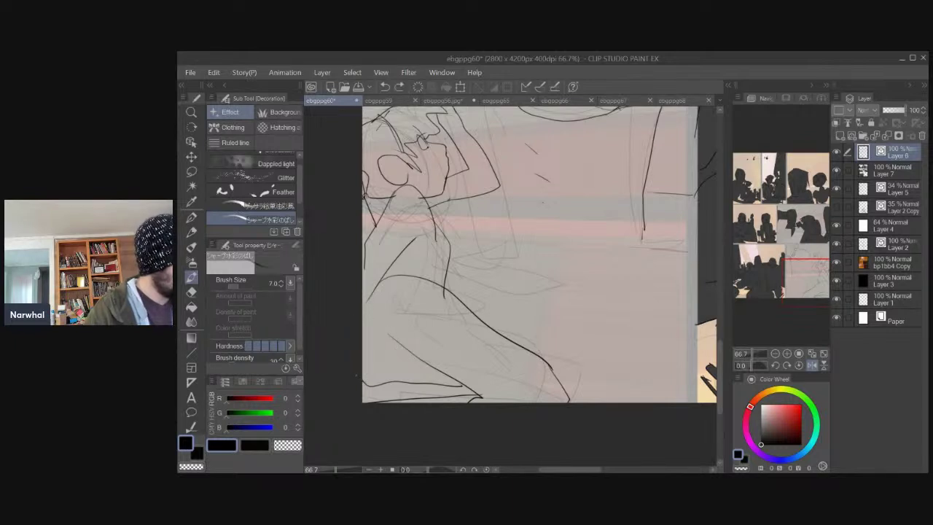
# Draw the waist lines across the figure's lower torso, running from the panel's outer edge to the top of the leg.
pyautogui.scroll(2, 345, 275)
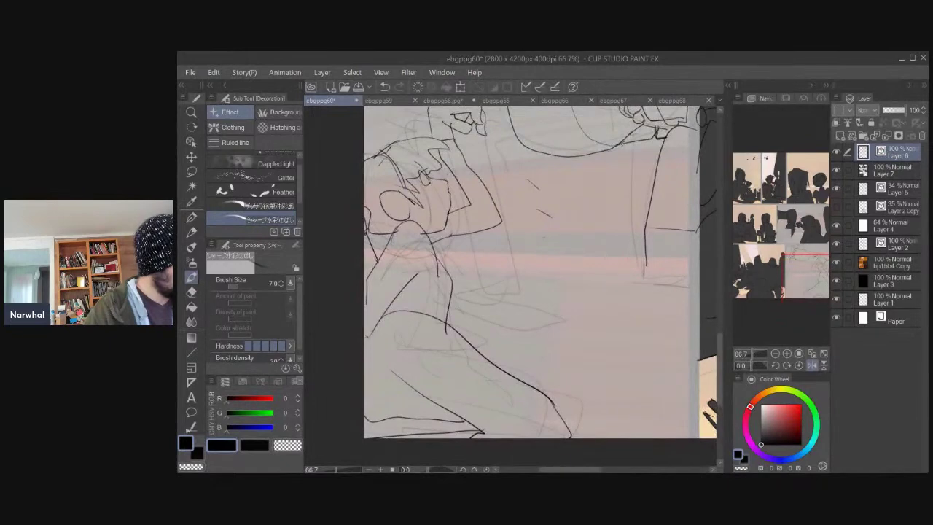
pyautogui.moveTo(367, 335)
pyautogui.mouseDown()
pyautogui.moveTo(472, 328)
pyautogui.moveTo(365, 357)
pyautogui.mouseUp()
pyautogui.hotkey('ctrl', 'z')
pyautogui.moveTo(373, 326)
pyautogui.mouseDown()
pyautogui.moveTo(459, 316)
pyautogui.moveTo(365, 357)
pyautogui.mouseUp()
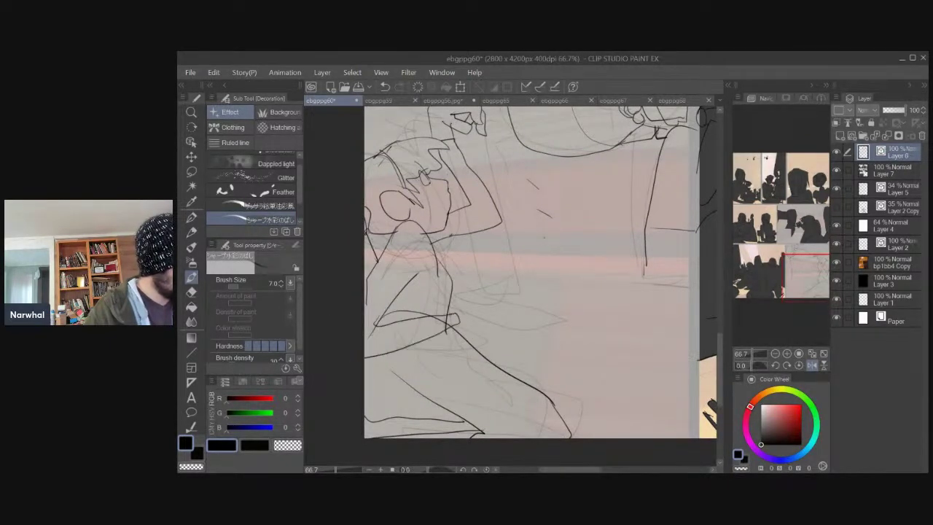
# Draw a rounded contour at the front of the figure's waist and erase the overlapping lines inside it.
pyautogui.moveTo(460, 315); pyautogui.dragTo(473, 338)
pyautogui.hotkey('ctrl', 'z')
pyautogui.moveTo(454, 299)
pyautogui.mouseDown()
pyautogui.moveTo(448, 334)
pyautogui.moveTo(426, 322)
pyautogui.mouseUp()
pyautogui.click(811, 365)
pyautogui.press('e')
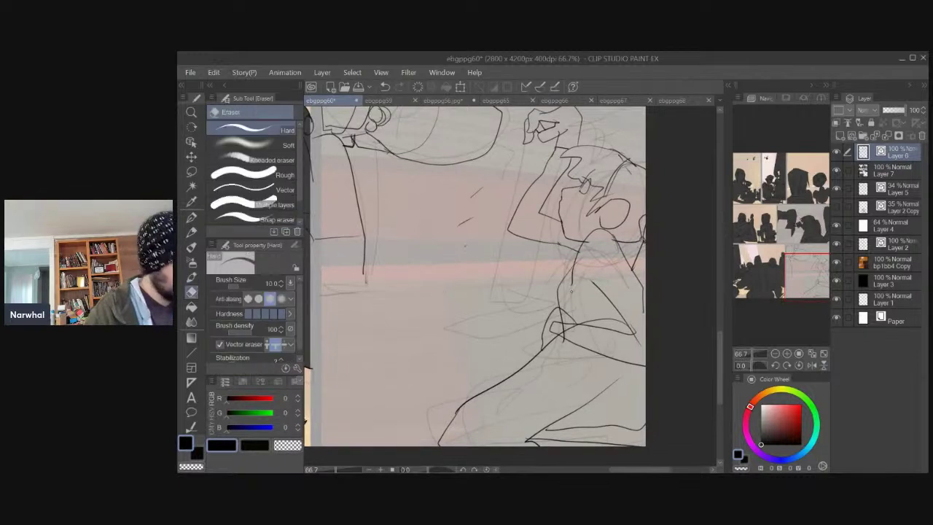
pyautogui.moveTo(550, 316)
pyautogui.mouseDown()
pyautogui.moveTo(563, 334)
pyautogui.moveTo(568, 325)
pyautogui.mouseUp()
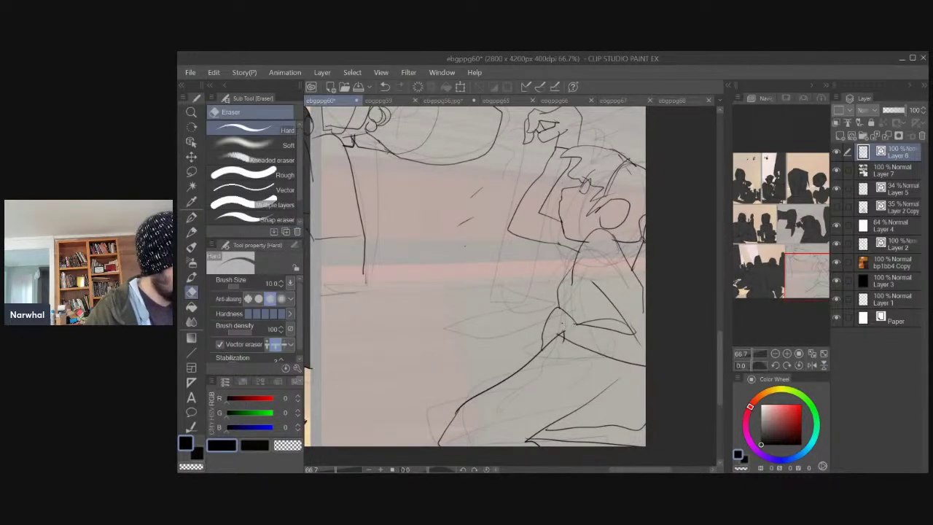
# Close the lower end of the garment beside the last panel's inner border with a short horizontal line.
pyautogui.press('b')
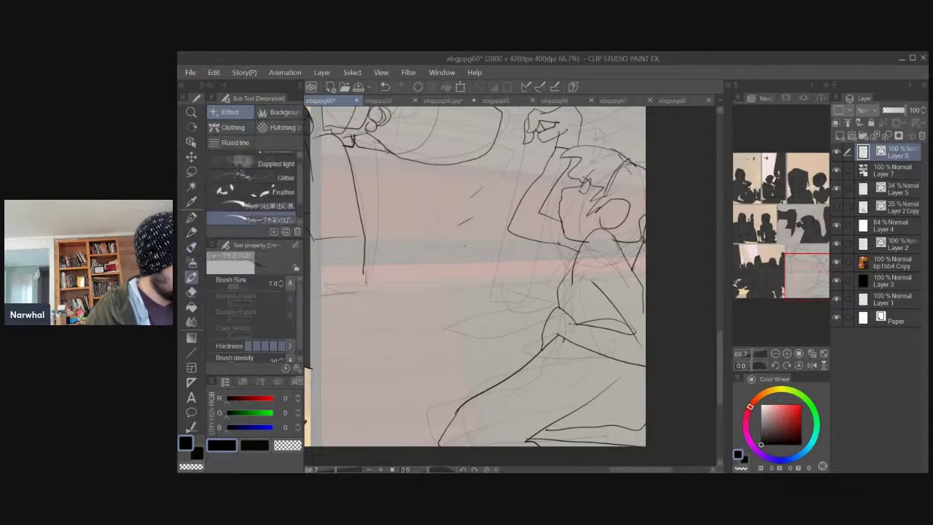
pyautogui.hotkey('ctrl', '-')
pyautogui.hotkey('ctrl', '-')
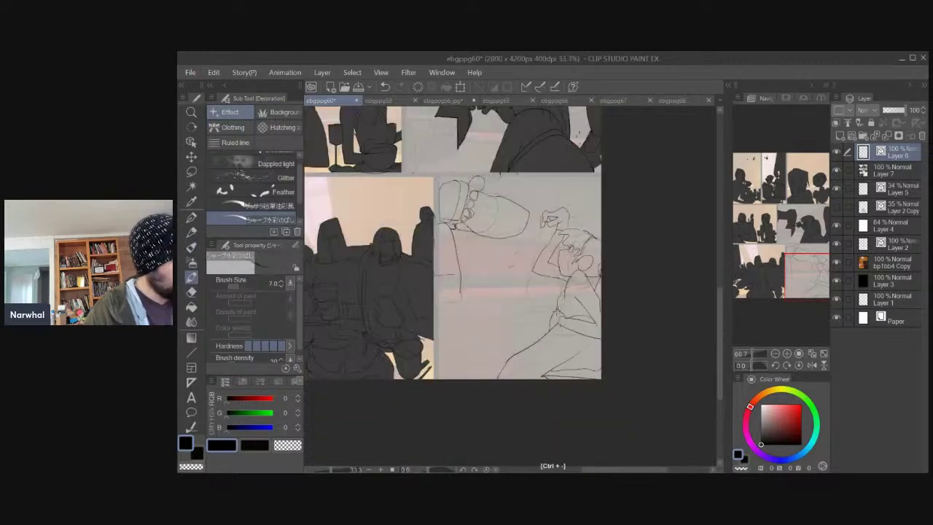
pyautogui.moveTo(474, 316); pyautogui.dragTo(490, 323)
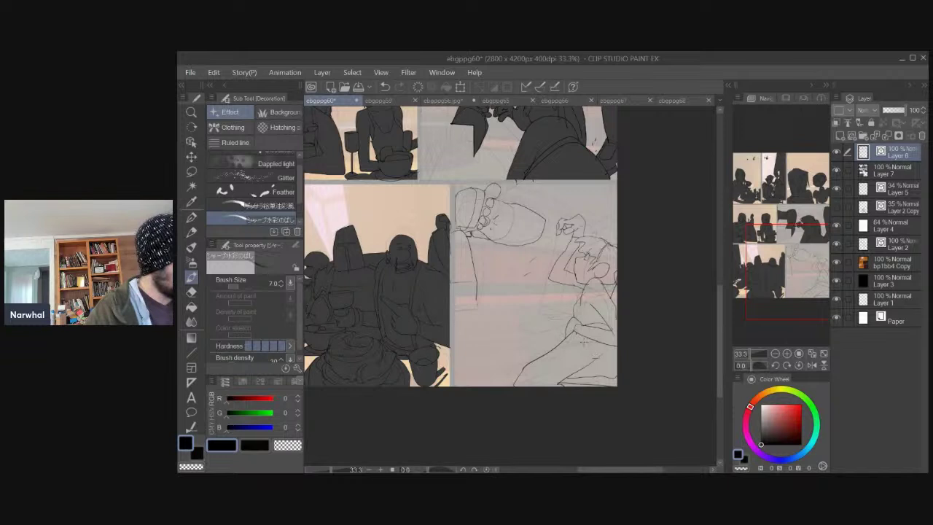
pyautogui.hotkey('ctrl', '+')
pyautogui.hotkey('ctrl', '+')
pyautogui.hotkey('ctrl', '-')
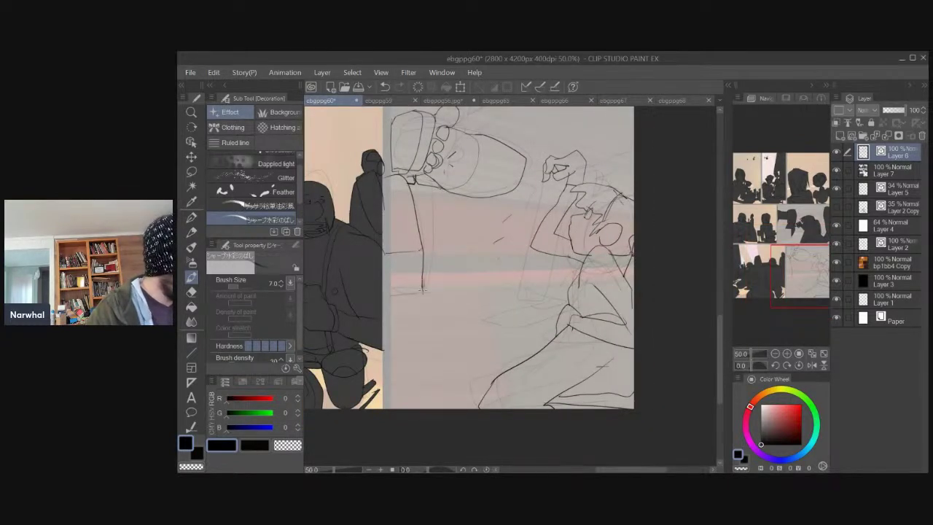
pyautogui.moveTo(423, 289)
pyautogui.mouseDown()
pyautogui.moveTo(386, 282)
pyautogui.moveTo(468, 278)
pyautogui.moveTo(441, 293)
pyautogui.mouseUp()
pyautogui.hotkey('ctrl', 'z')
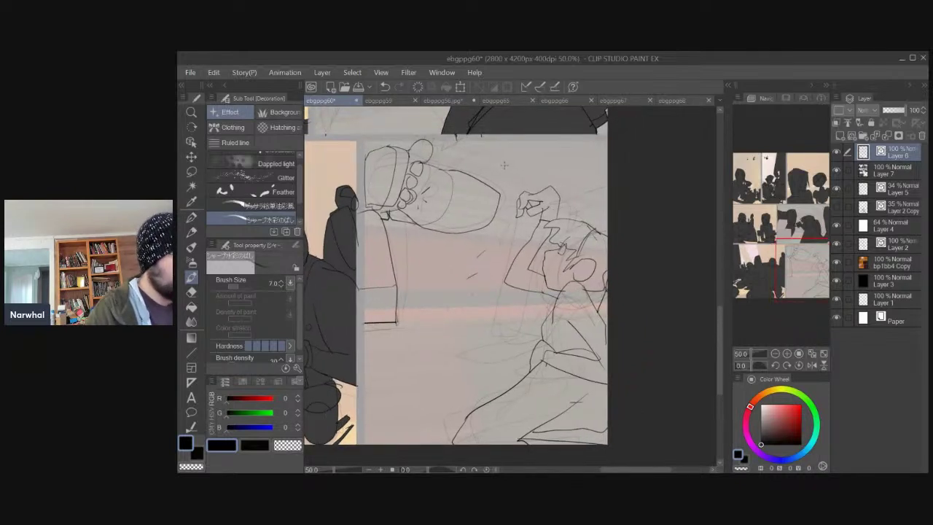
# Hide Layers 7, 5, 4, 3 and bp1bb4 Copy, and auto-select the last panel's empty background around the figures.
pyautogui.click(837, 170)
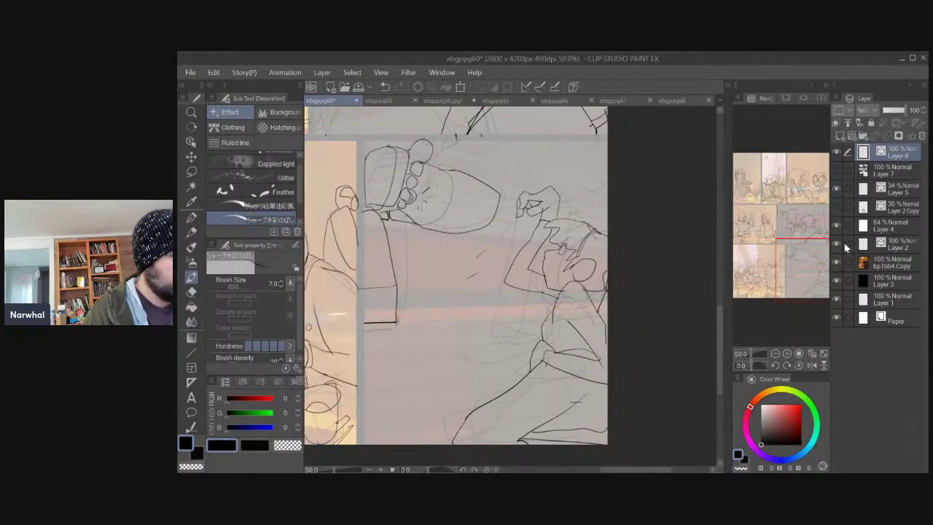
pyautogui.click(879, 225)
pyautogui.moveTo(890, 110); pyautogui.dragTo(906, 110)
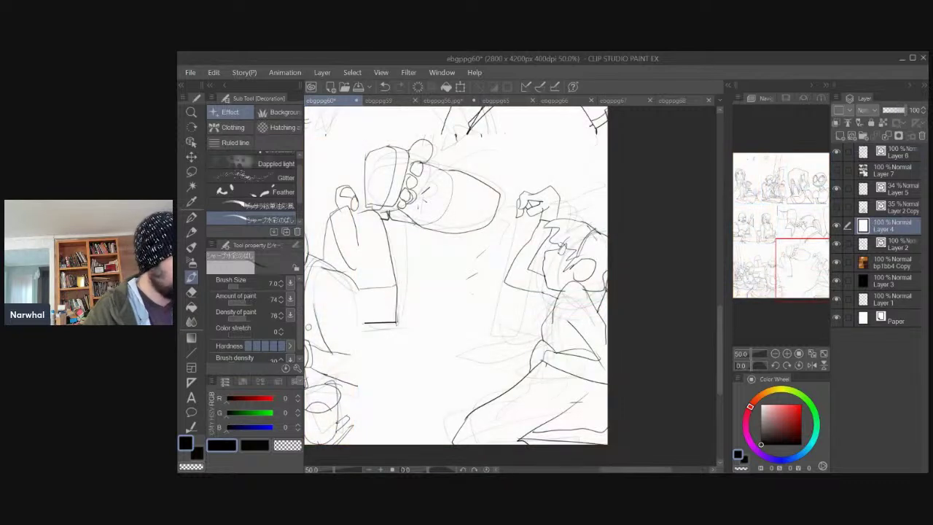
pyautogui.click(836, 188)
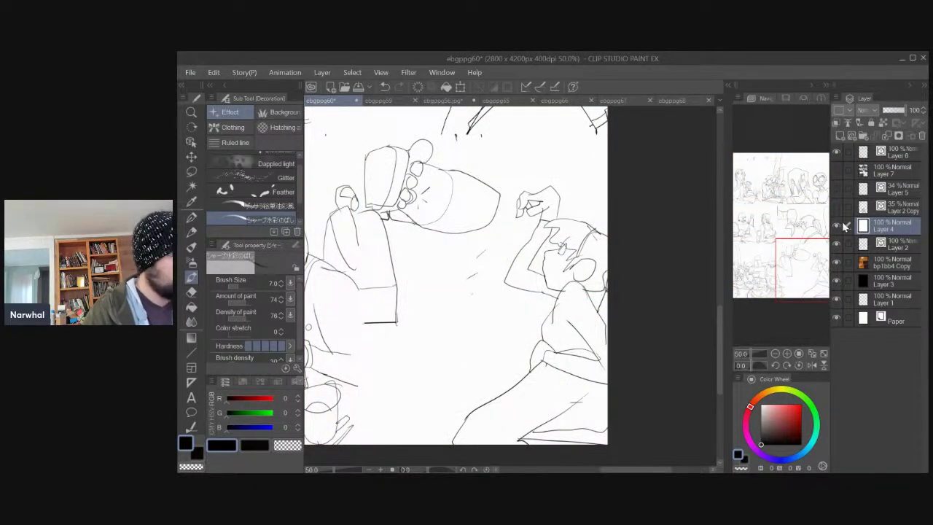
pyautogui.click(838, 226)
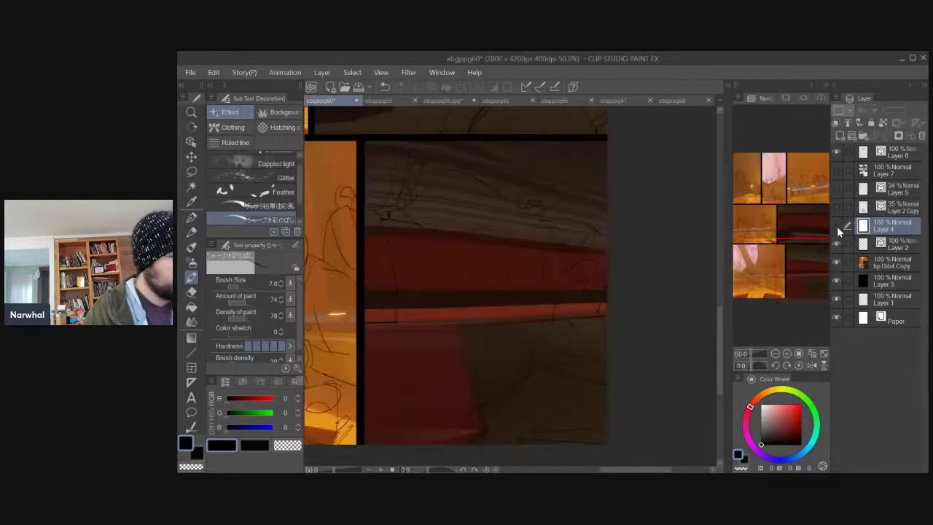
pyautogui.click(836, 261)
pyautogui.click(836, 280)
pyautogui.press('w')
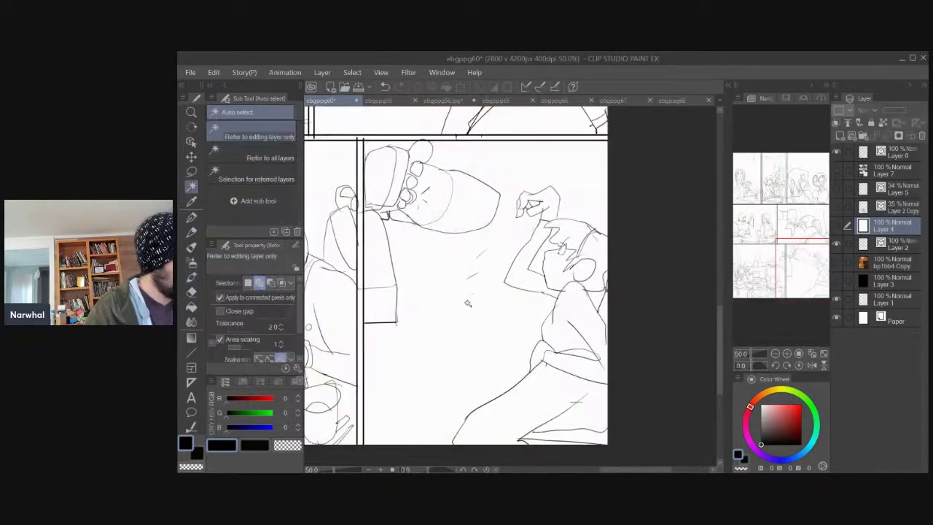
pyautogui.click(461, 265)
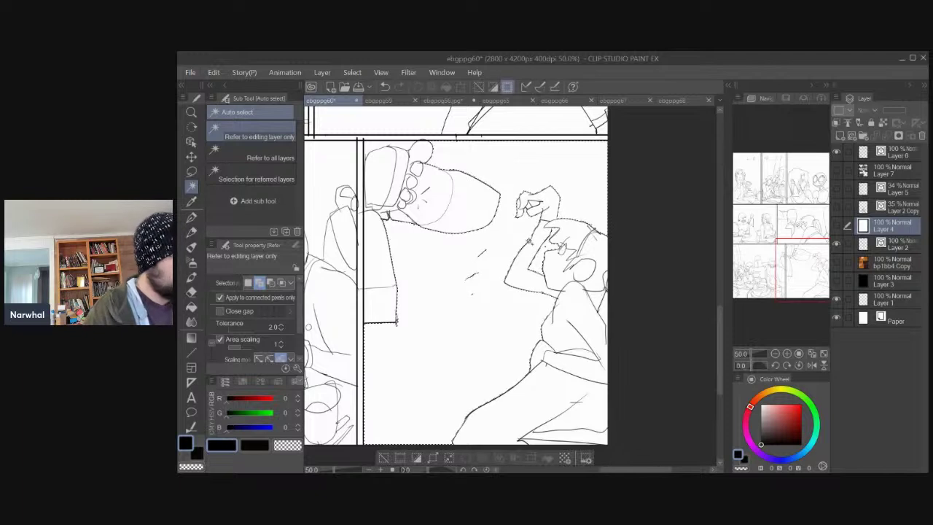
# Show Layers 3, 4, 5 and bp1bb4 Copy again and set Layer 4's opacity to 47%.
pyautogui.click(837, 170)
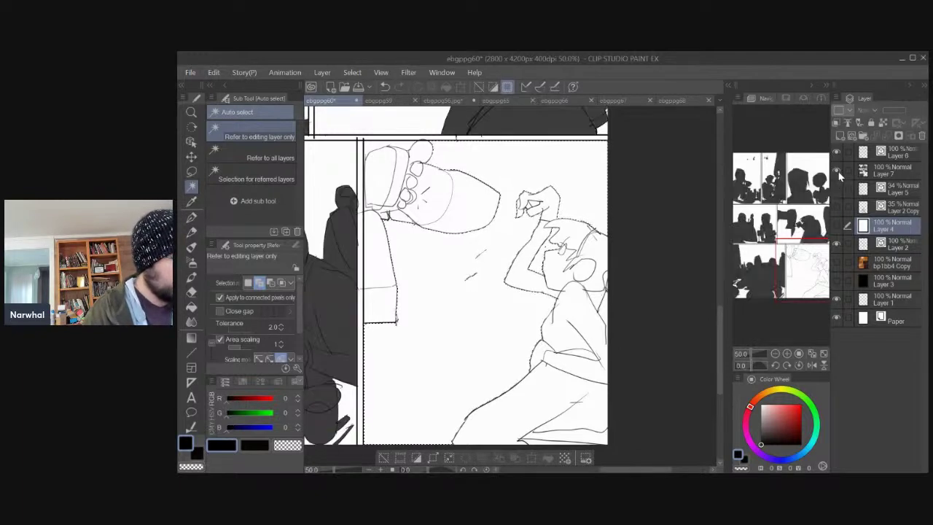
pyautogui.click(837, 178)
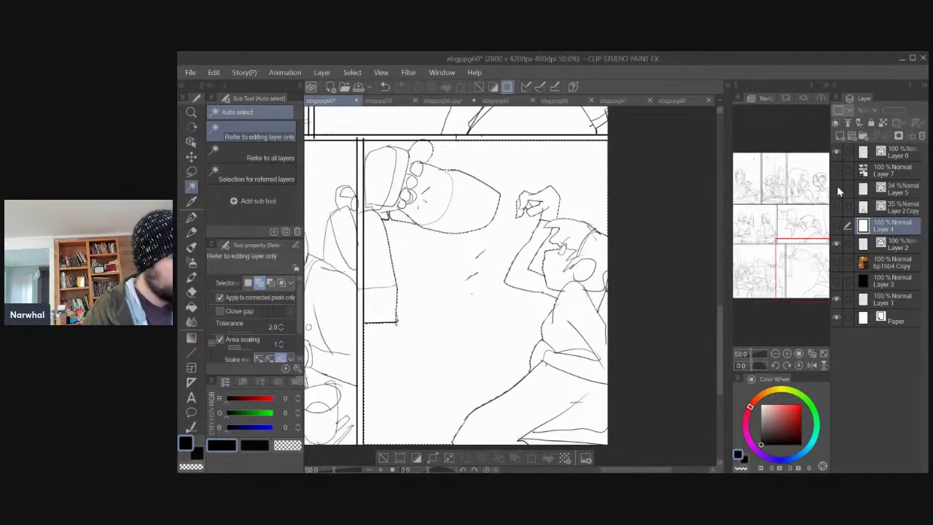
pyautogui.click(837, 223)
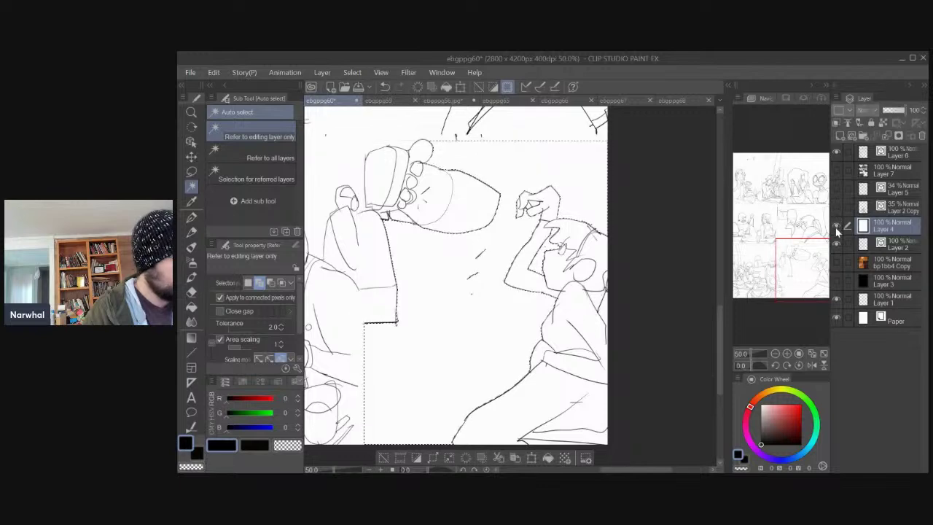
pyautogui.click(838, 225)
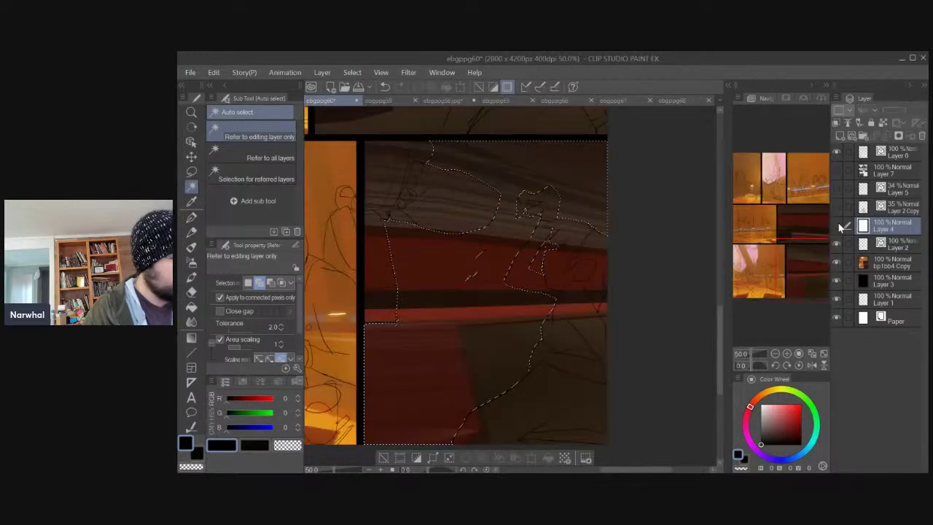
pyautogui.click(838, 223)
pyautogui.click(892, 110)
pyautogui.moveTo(892, 111); pyautogui.dragTo(894, 111)
pyautogui.click(837, 207)
pyautogui.click(837, 188)
pyautogui.click(837, 208)
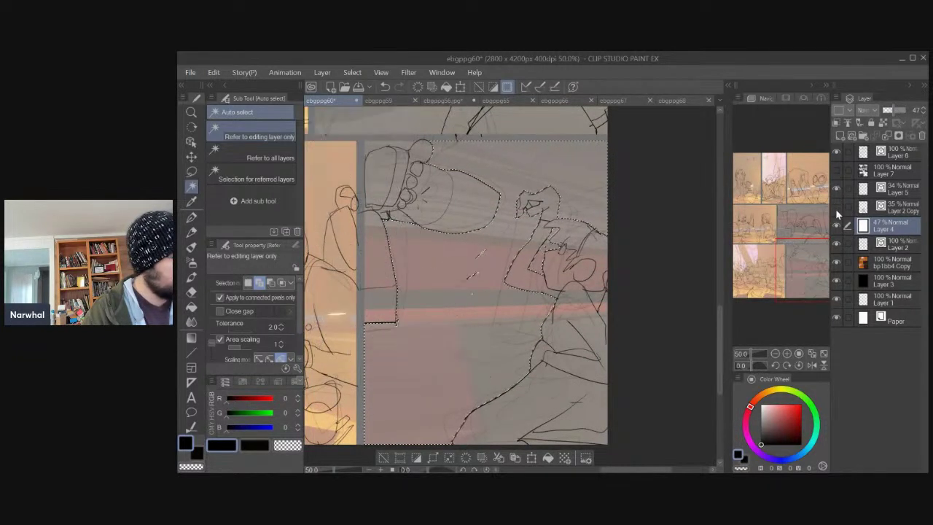
# Add a new vector layer directly above Layer 6.
pyautogui.click(838, 153)
pyautogui.click(838, 153)
pyautogui.click(866, 156)
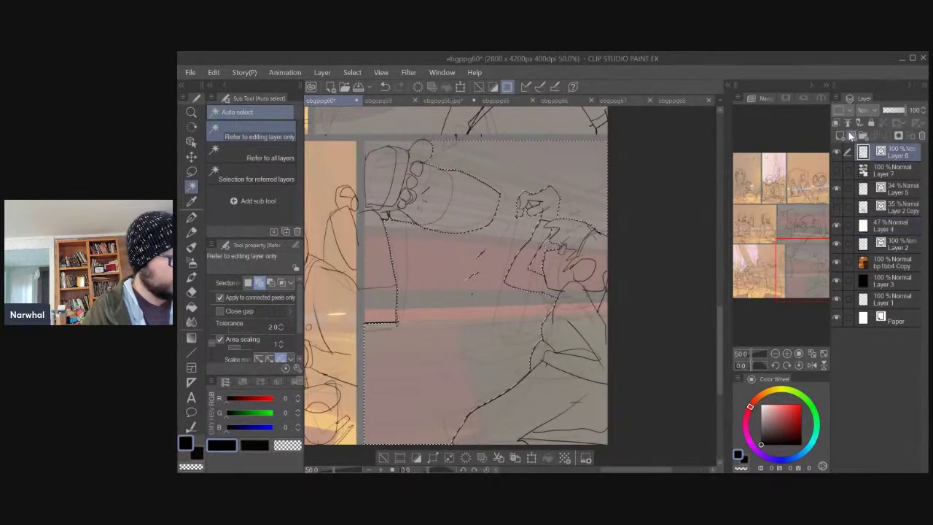
pyautogui.click(840, 136)
pyautogui.moveTo(438, 265); pyautogui.dragTo(448, 323)
# Try to draw a slanted lower leg and foot in the selected gap between the large foreground shape and the small figure.
pyautogui.press('b')
pyautogui.press('b')
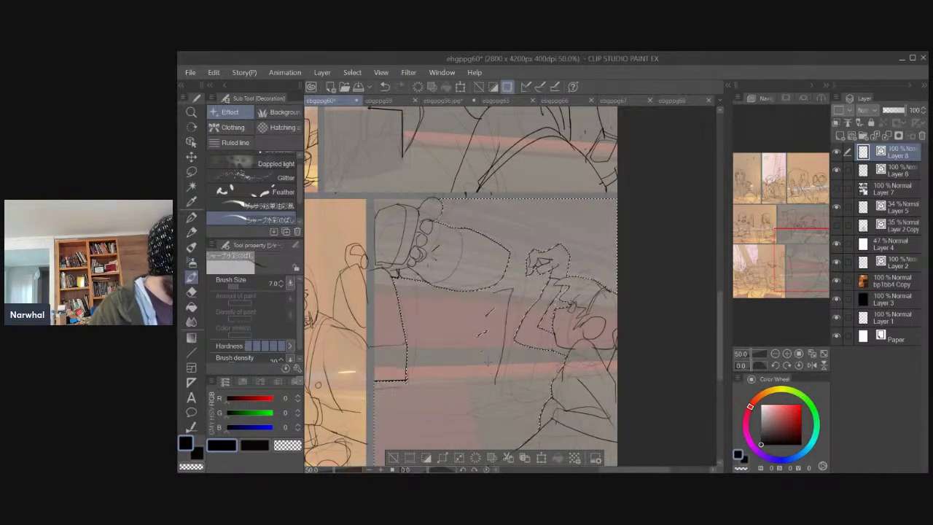
pyautogui.moveTo(498, 386)
pyautogui.mouseDown()
pyautogui.moveTo(516, 400)
pyautogui.moveTo(547, 384)
pyautogui.moveTo(514, 375)
pyautogui.mouseUp()
pyautogui.hotkey('ctrl', 'z')
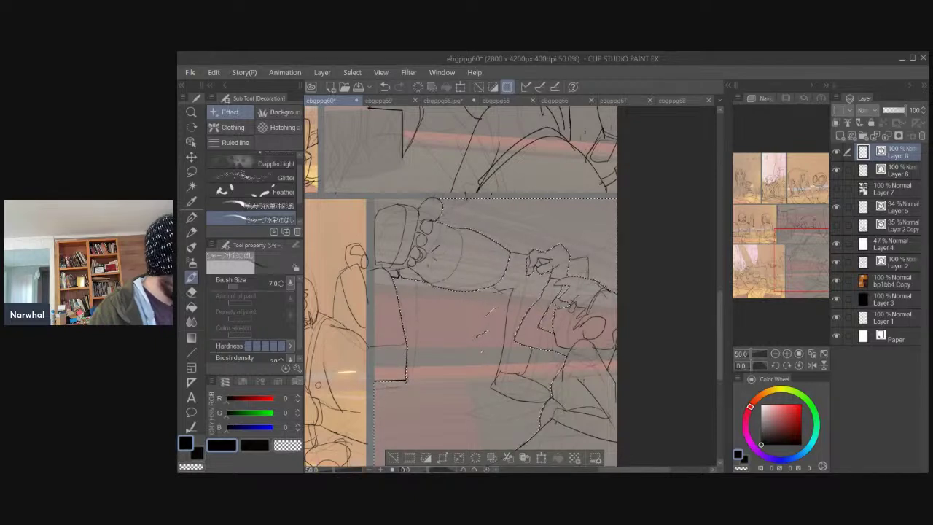
pyautogui.hotkey('ctrl', 'z')
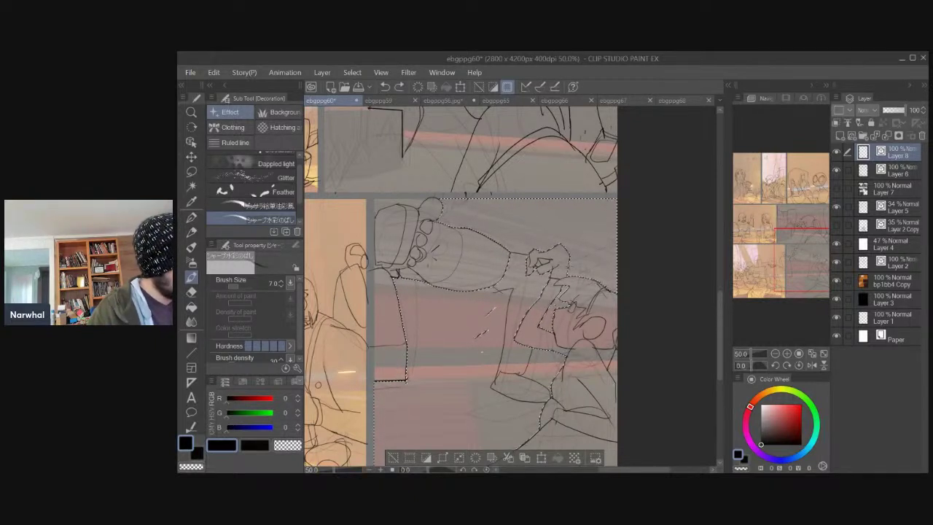
pyautogui.hotkey('ctrl', 'y')
pyautogui.hotkey('ctrl', 'z')
pyautogui.moveTo(502, 375)
pyautogui.mouseDown()
pyautogui.moveTo(530, 395)
pyautogui.moveTo(531, 375)
pyautogui.moveTo(517, 421)
pyautogui.moveTo(498, 379)
pyautogui.mouseUp()
pyautogui.hotkey('ctrl', 'z')
pyautogui.hotkey('ctrl', 'z')
pyautogui.hotkey('ctrl', 'z')
pyautogui.hotkey('ctrl', 'y')
pyautogui.hotkey('ctrl', 'z')
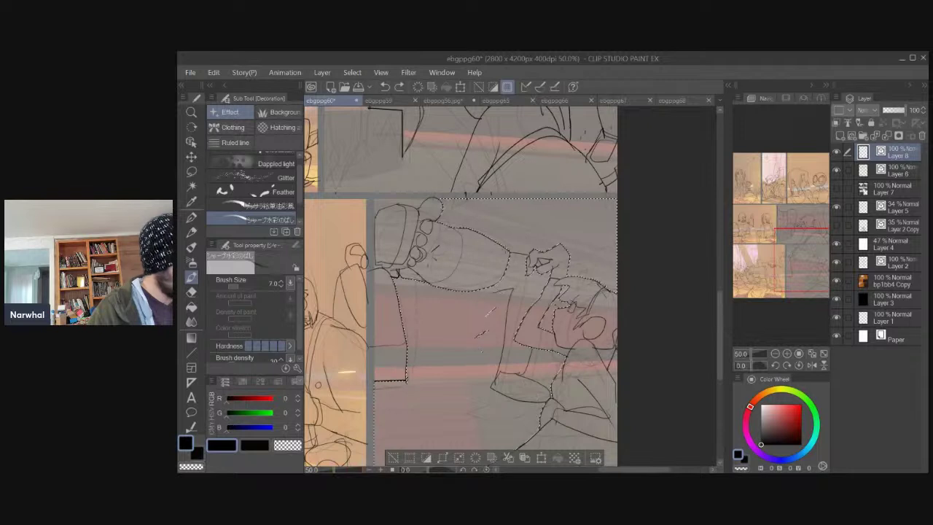
pyautogui.hotkey('ctrl', 'z')
pyautogui.hotkey('ctrl', 'z')
pyautogui.hotkey('ctrl', 'z')
pyautogui.hotkey('ctrl', 'z')
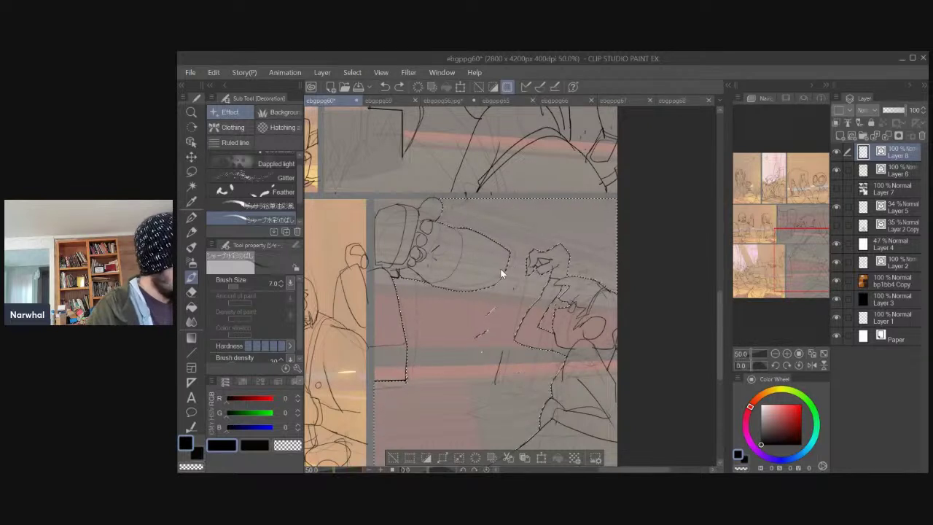
# Draw the lower leg as two near-vertical lines hanging beneath the large foreground shape, ending in a foot beside the small figure's waist.
pyautogui.hotkey('ctrl', 'y')
pyautogui.hotkey('ctrl', 'y')
pyautogui.hotkey('ctrl', 'y')
pyautogui.hotkey('ctrl', 'y')
pyautogui.hotkey('ctrl', 'z')
pyautogui.hotkey('ctrl', 'y')
pyautogui.hotkey('ctrl', 'z')
pyautogui.hotkey('ctrl', 'y')
pyautogui.hotkey('ctrl', 'z')
pyautogui.hotkey('ctrl', 'y')
pyautogui.moveTo(488, 371); pyautogui.dragTo(513, 405)
pyautogui.hotkey('ctrl', 'z')
pyautogui.hotkey('ctrl', 'z')
pyautogui.hotkey('ctrl', 'y')
pyautogui.hotkey('ctrl', 'z')
pyautogui.moveTo(486, 373); pyautogui.dragTo(512, 404)
pyautogui.hotkey('ctrl', 'z')
pyautogui.hotkey('ctrl', 'y')
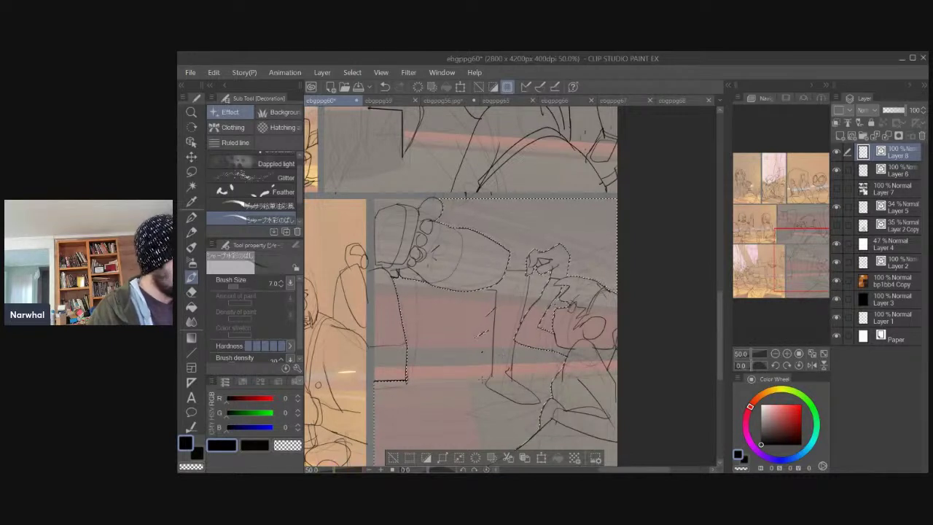
# Draw a rounded outline from the ankle down around the heel side of the hanging foot.
pyautogui.moveTo(488, 379)
pyautogui.mouseDown()
pyautogui.moveTo(536, 405)
pyautogui.moveTo(511, 404)
pyautogui.mouseUp()
pyautogui.hotkey('ctrl', 'z')
pyautogui.hotkey('ctrl', 'z')
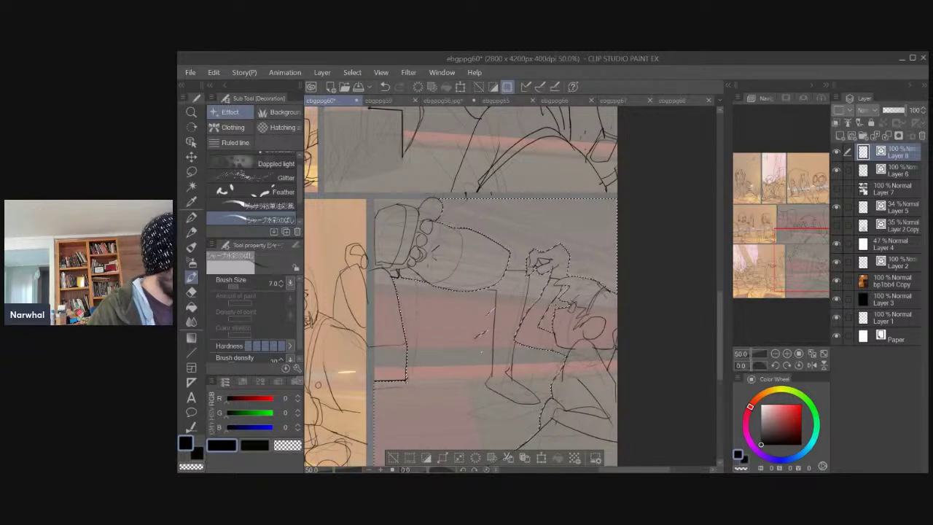
pyautogui.hotkey('ctrl', 'z')
pyautogui.moveTo(488, 379)
pyautogui.mouseDown()
pyautogui.moveTo(512, 400)
pyautogui.moveTo(511, 420)
pyautogui.mouseUp()
pyautogui.hotkey('ctrl', 'z')
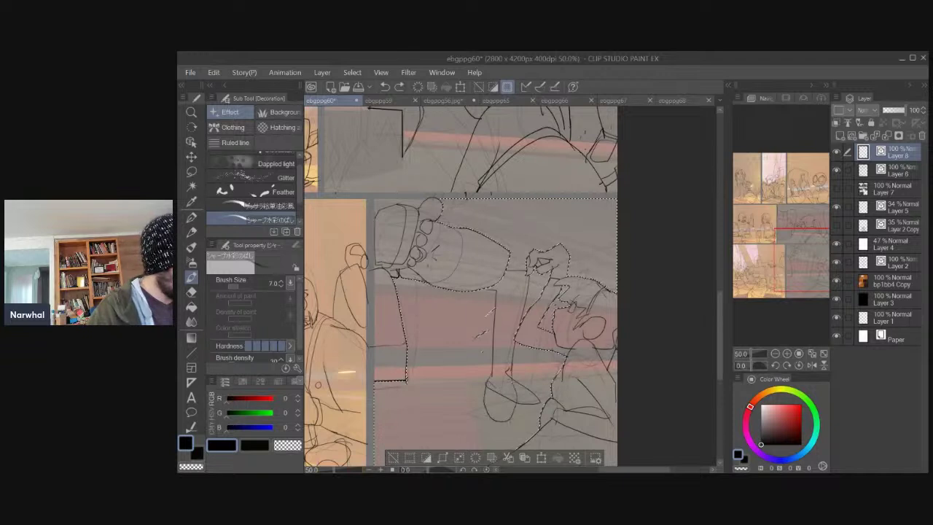
pyautogui.hotkey('ctrl', 'y')
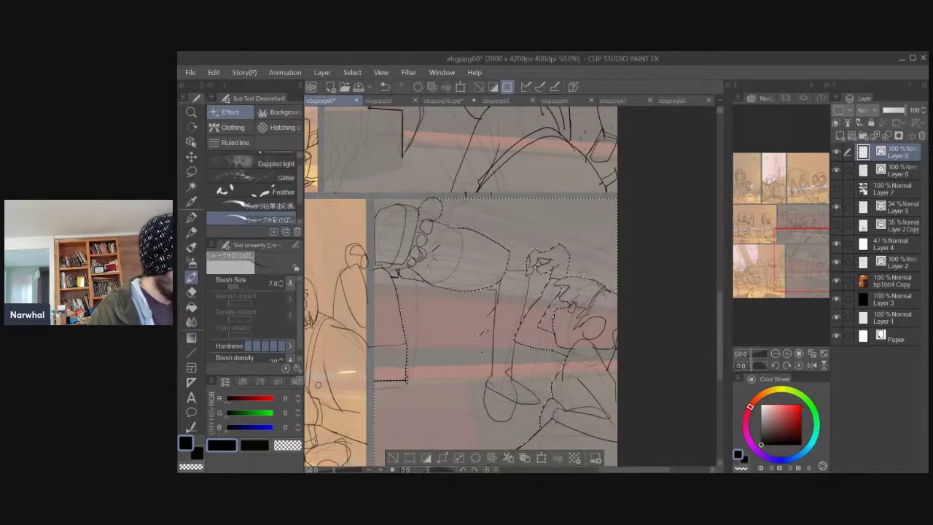
pyautogui.hotkey('ctrl', 'z')
pyautogui.hotkey('ctrl', 'y')
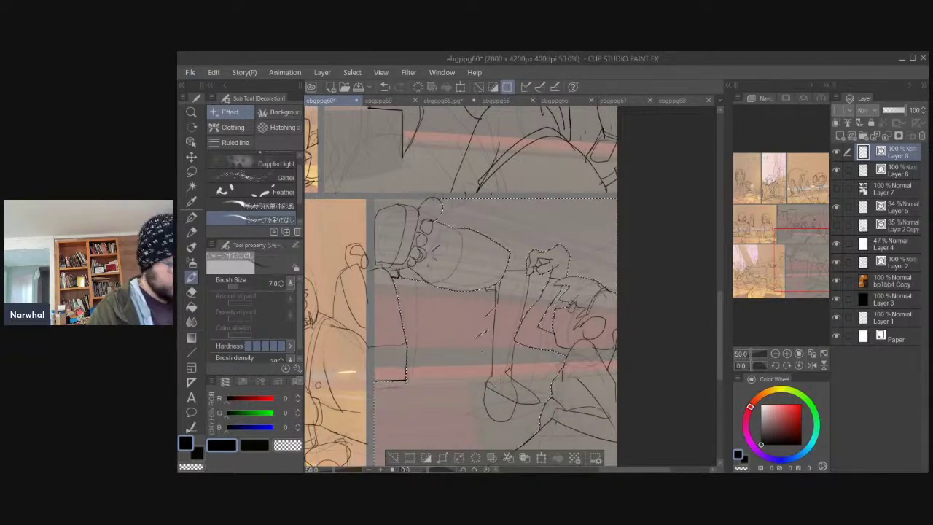
# Erase the overlapping lines of the first foot shape and redraw the instep, toe and sole as one shoe outline.
pyautogui.press('e')
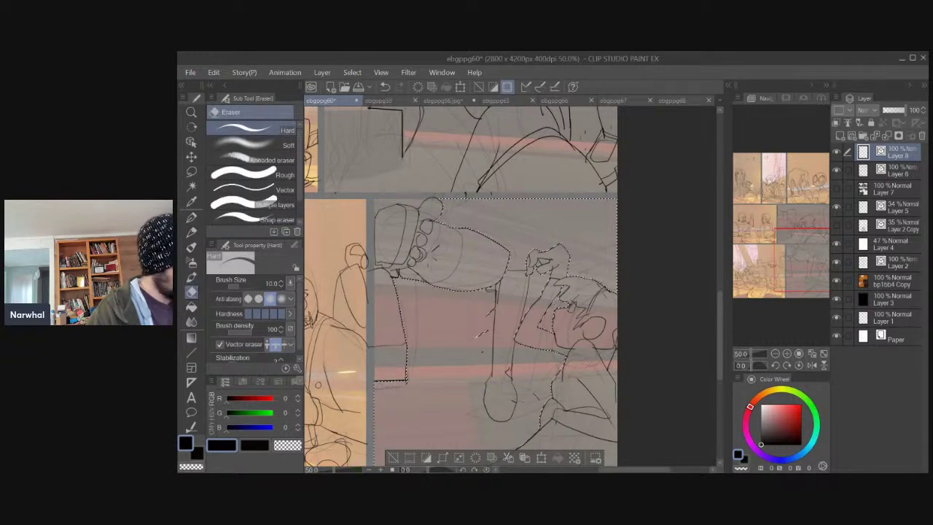
pyautogui.press('b')
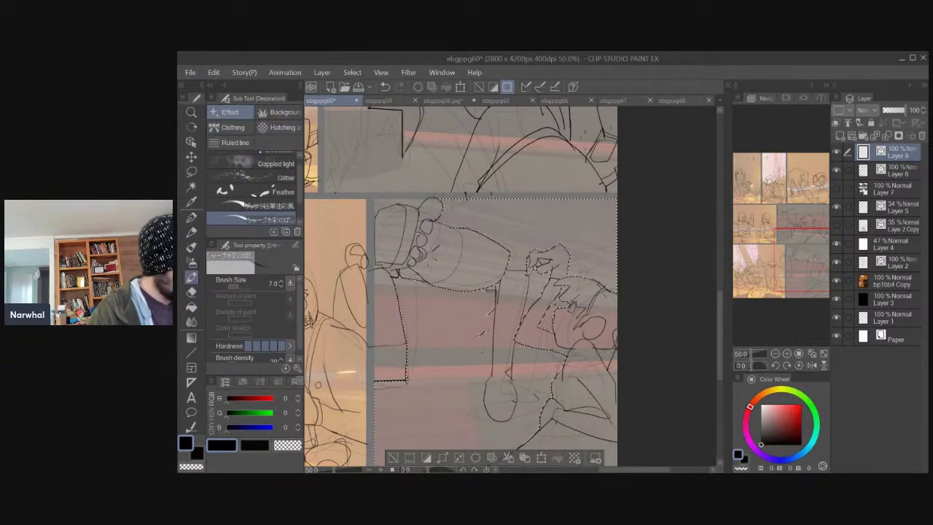
pyautogui.moveTo(530, 413); pyautogui.dragTo(484, 398)
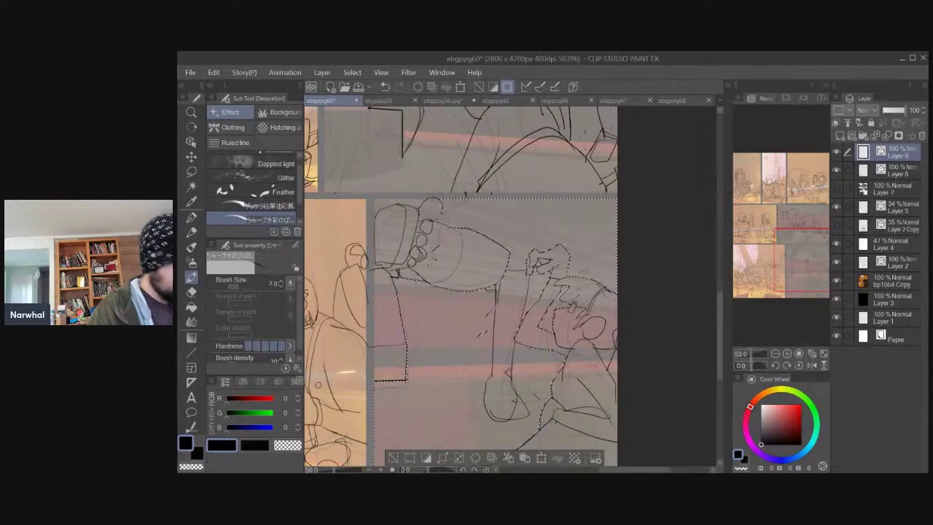
pyautogui.press('e')
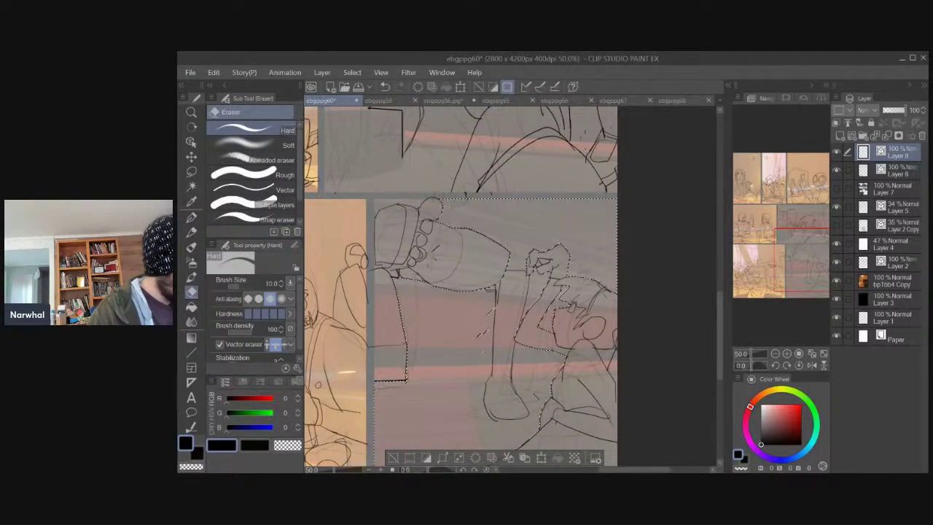
pyautogui.press('b')
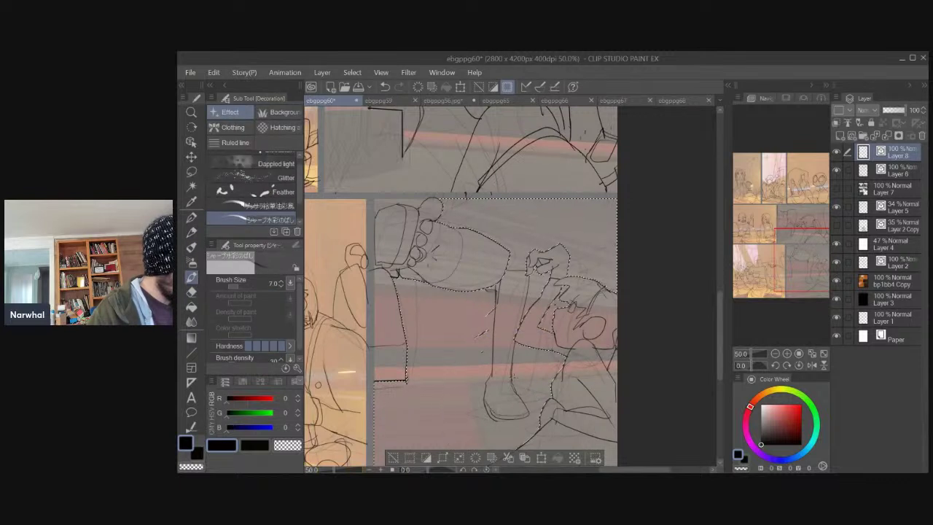
# Draw the ankle band and shoe opening, erase the excess heel line and clear the selection.
pyautogui.moveTo(492, 376); pyautogui.dragTo(511, 377)
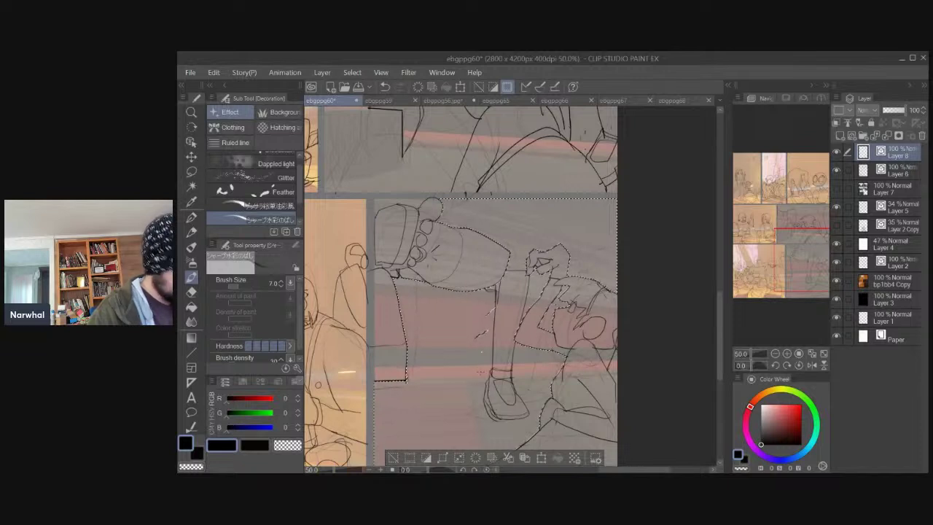
pyautogui.press('e')
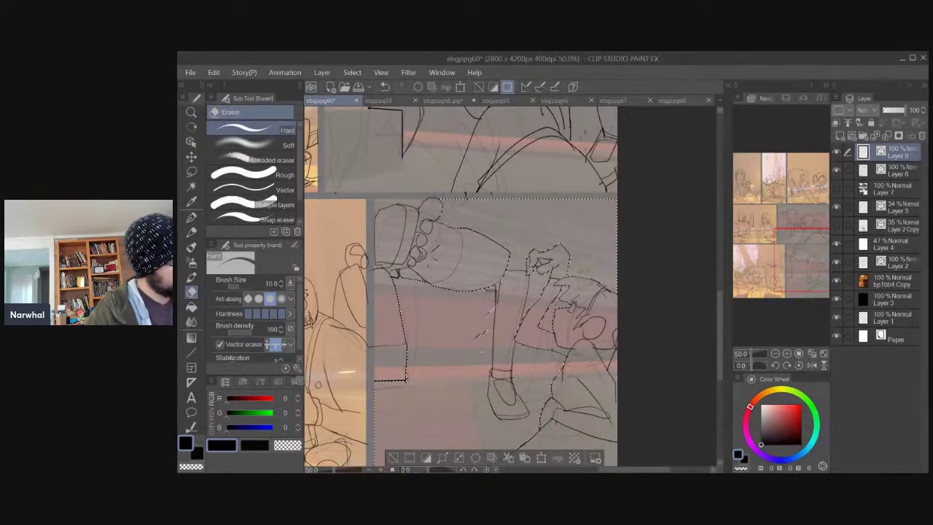
pyautogui.hotkey('ctrl', 'd')
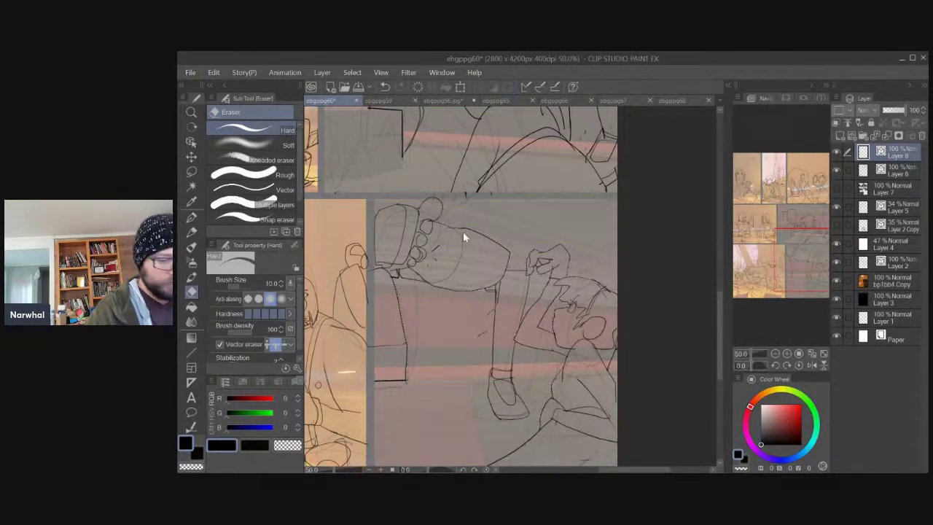
# Move the hanging leg slightly closer to the small figure and erase the stray knee lines around its upper end.
pyautogui.hotkey('ctrl', 't')
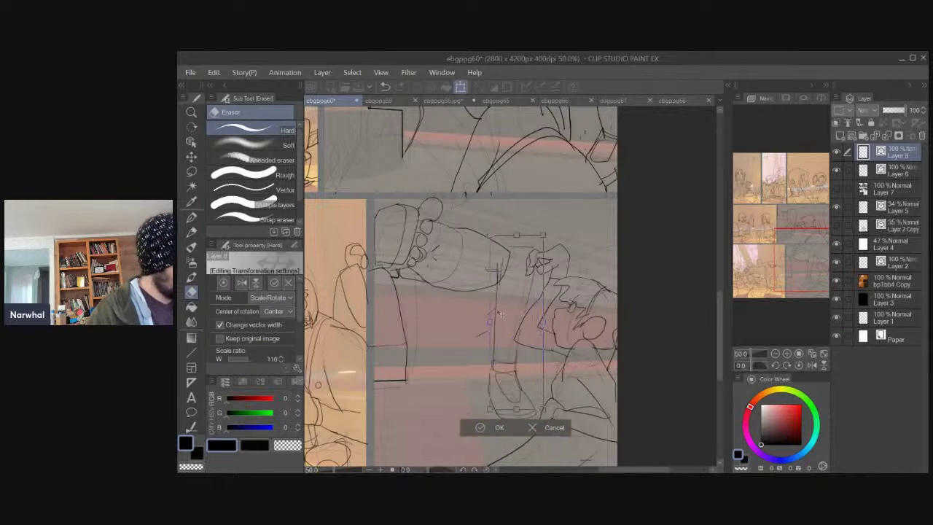
pyautogui.click(480, 431)
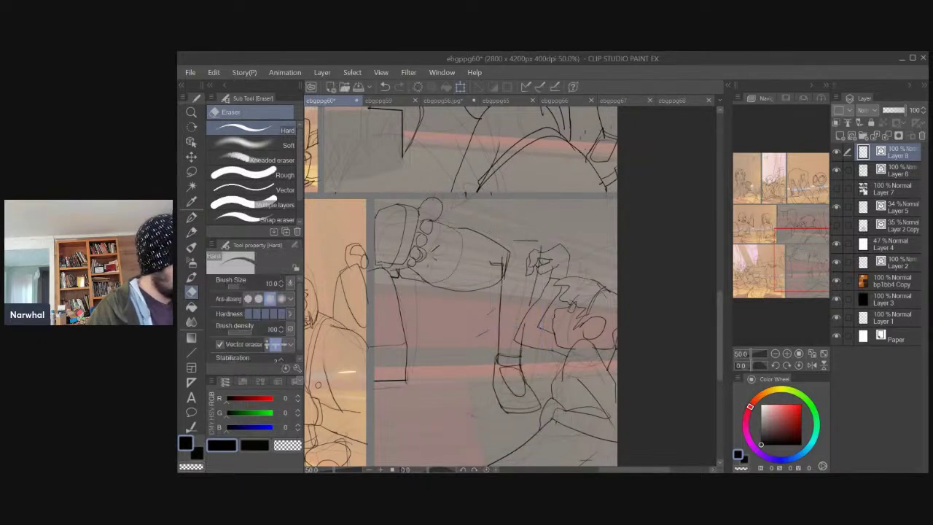
pyautogui.moveTo(494, 262); pyautogui.dragTo(502, 264)
pyautogui.click(503, 267)
pyautogui.click(529, 239)
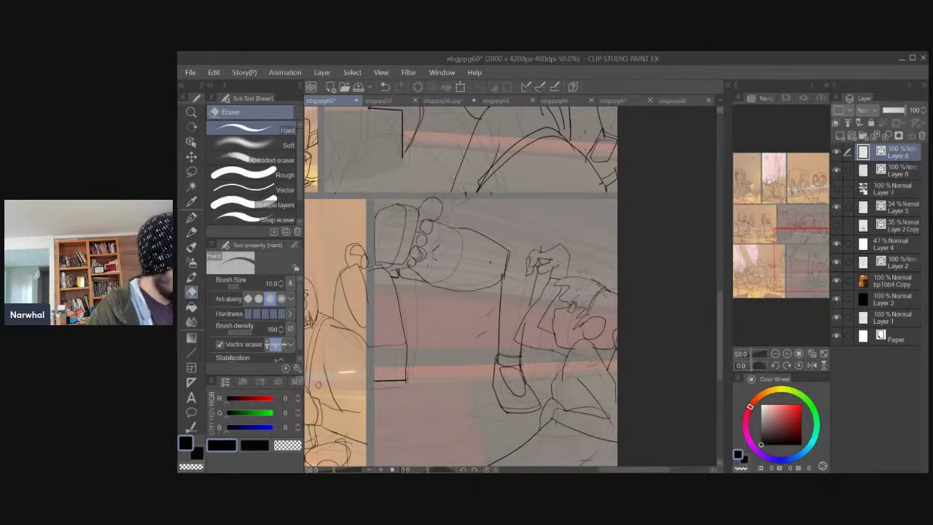
pyautogui.click(523, 334)
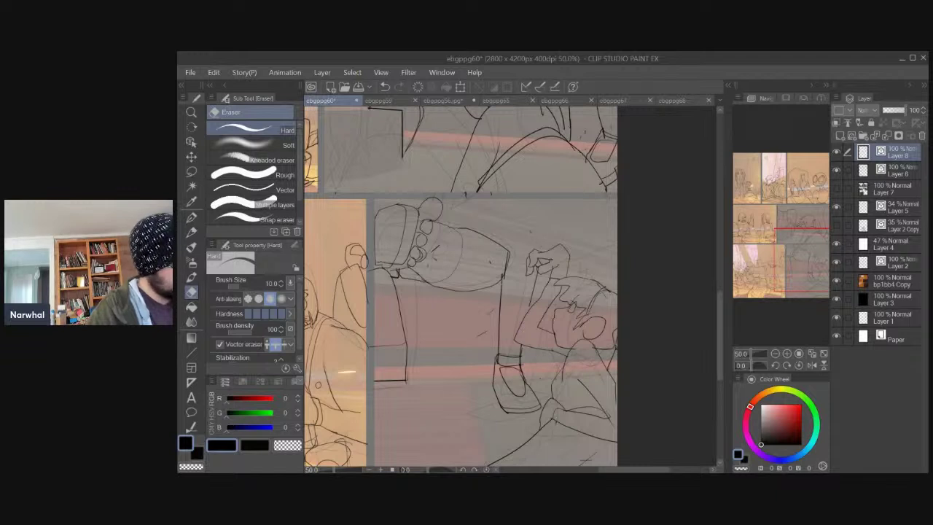
# Draw the knee line joining the thigh to the raised hand and a curved line behind the small figure's head.
pyautogui.press('b')
pyautogui.press('b')
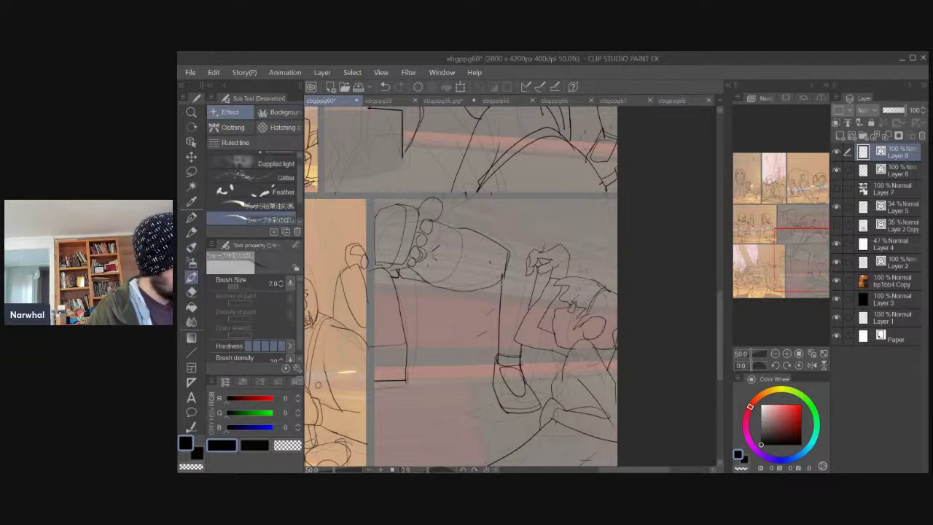
pyautogui.moveTo(541, 245)
pyautogui.mouseDown()
pyautogui.moveTo(497, 240)
pyautogui.moveTo(512, 251)
pyautogui.mouseUp()
pyautogui.hotkey('ctrl', 'z')
pyautogui.hotkey('ctrl', 'z')
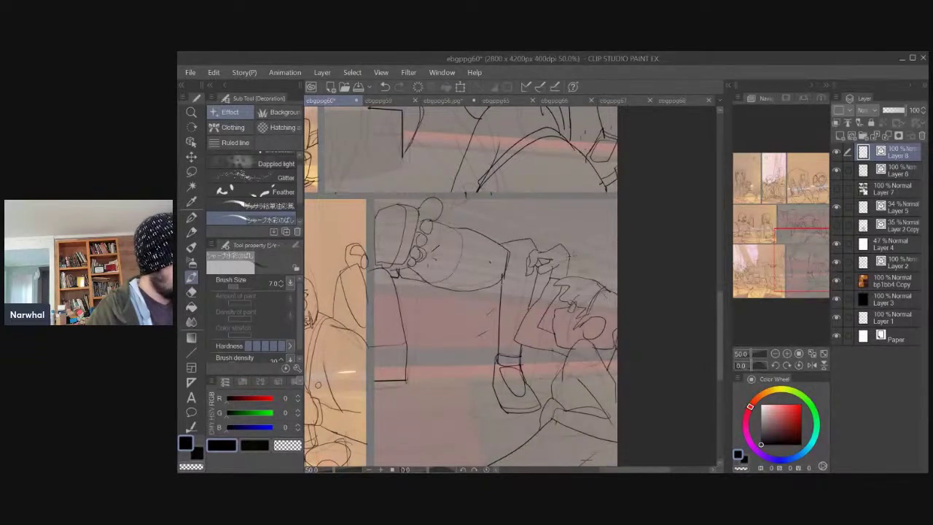
pyautogui.hotkey('ctrl', 'z')
pyautogui.moveTo(573, 259); pyautogui.dragTo(617, 263)
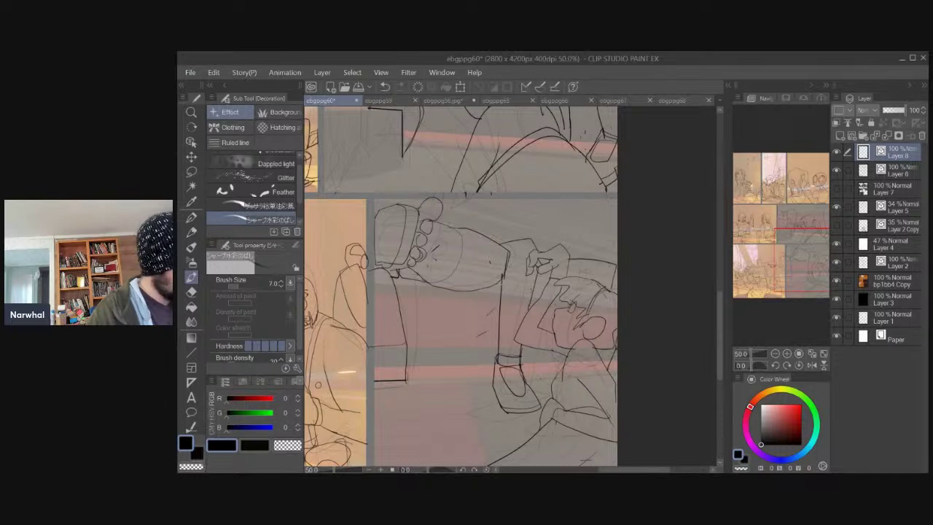
pyautogui.moveTo(534, 291); pyautogui.dragTo(546, 296)
pyautogui.hotkey('ctrl', 'z')
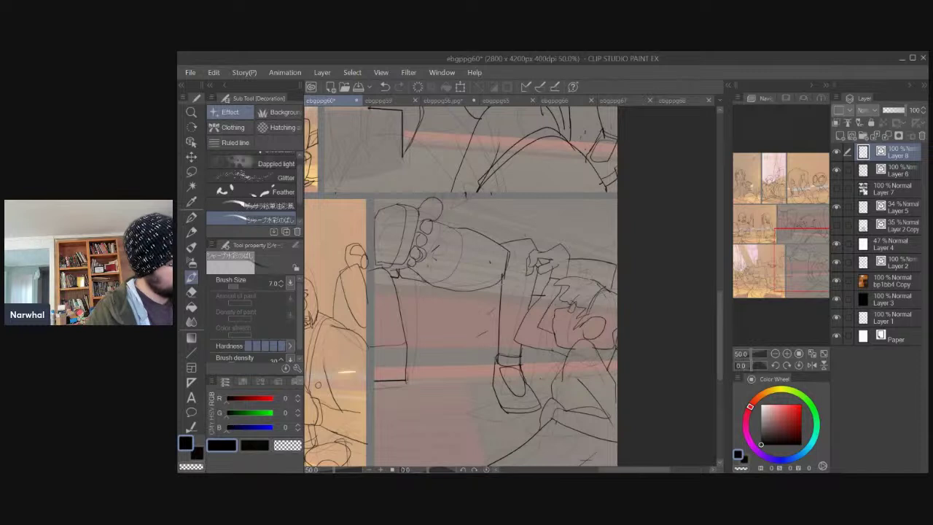
# Thin the newly drawn vector lines around the knee, leg and head by scaling down their width.
pyautogui.moveTo(435, 389); pyautogui.dragTo(407, 333)
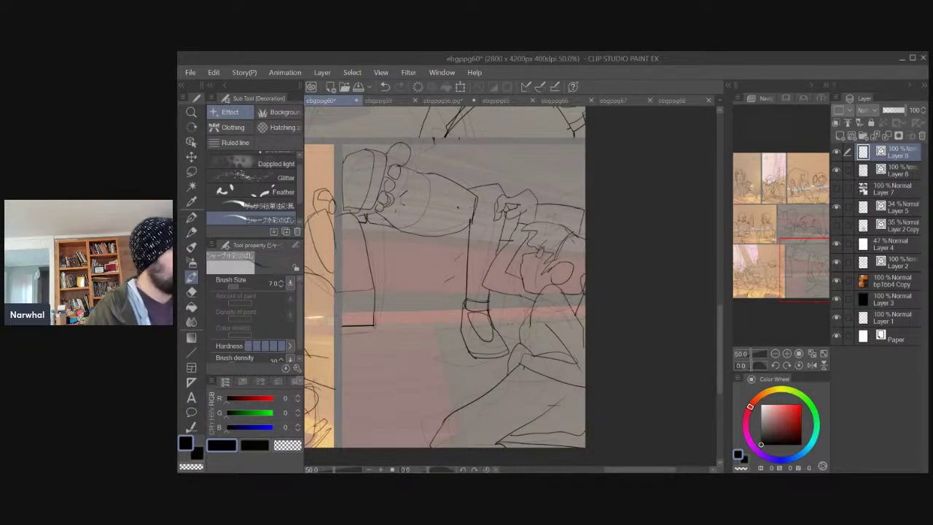
pyautogui.click(191, 427)
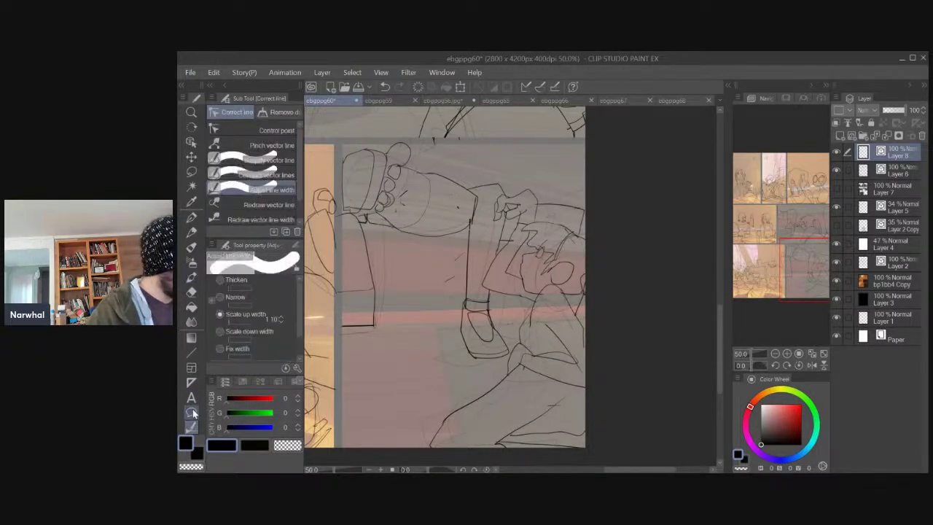
pyautogui.click(221, 332)
pyautogui.moveTo(478, 186)
pyautogui.mouseDown()
pyautogui.moveTo(481, 357)
pyautogui.moveTo(507, 219)
pyautogui.moveTo(576, 219)
pyautogui.mouseUp()
pyautogui.moveTo(474, 182)
pyautogui.mouseDown()
pyautogui.moveTo(478, 348)
pyautogui.moveTo(499, 314)
pyautogui.moveTo(505, 212)
pyautogui.moveTo(576, 215)
pyautogui.mouseUp()
pyautogui.moveTo(456, 232)
pyautogui.mouseDown()
pyautogui.moveTo(463, 333)
pyautogui.moveTo(490, 303)
pyautogui.moveTo(501, 208)
pyautogui.moveTo(478, 187)
pyautogui.mouseUp()
pyautogui.moveTo(497, 235); pyautogui.dragTo(563, 218)
pyautogui.moveTo(505, 204); pyautogui.dragTo(541, 206)
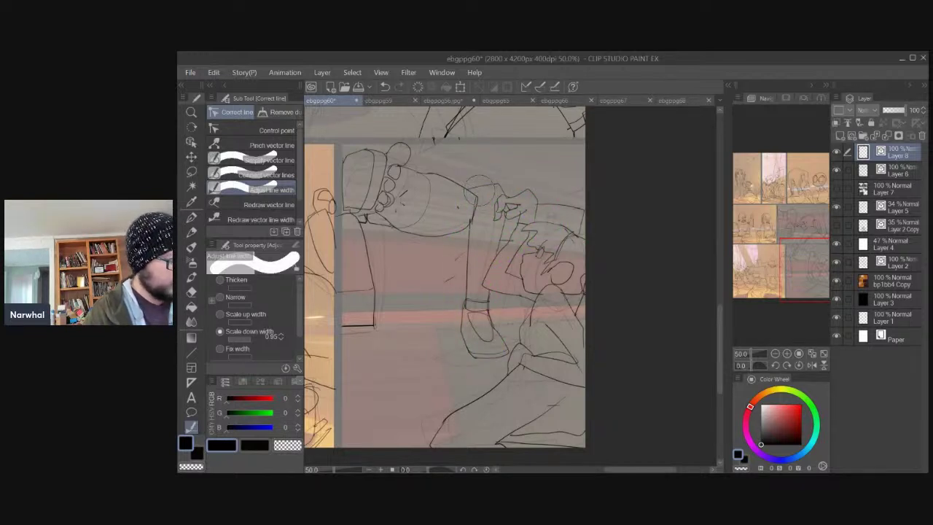
# Merge Layer 8 into Layer 6 below it and hide Layer 5, Layer 4, bp1bb4 Copy and Layer 3.
pyautogui.rightClick(895, 151)
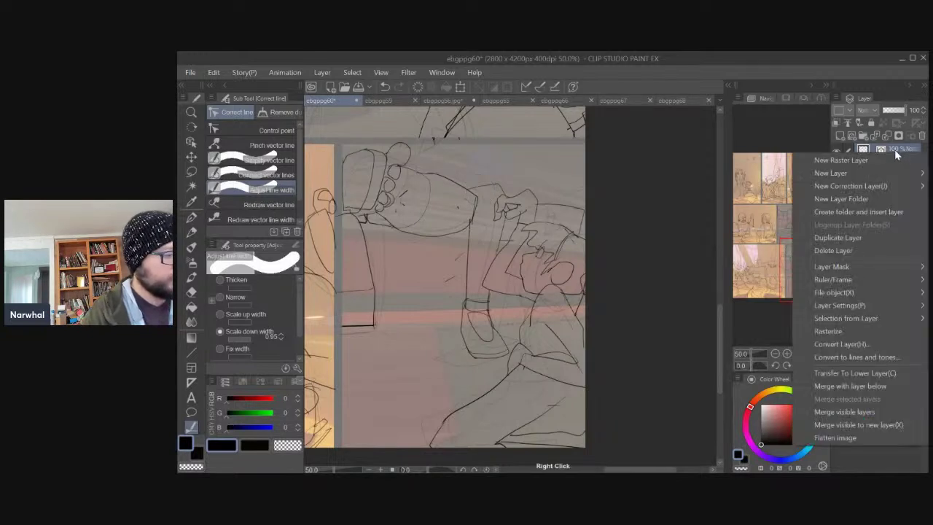
pyautogui.click(835, 386)
pyautogui.press('e')
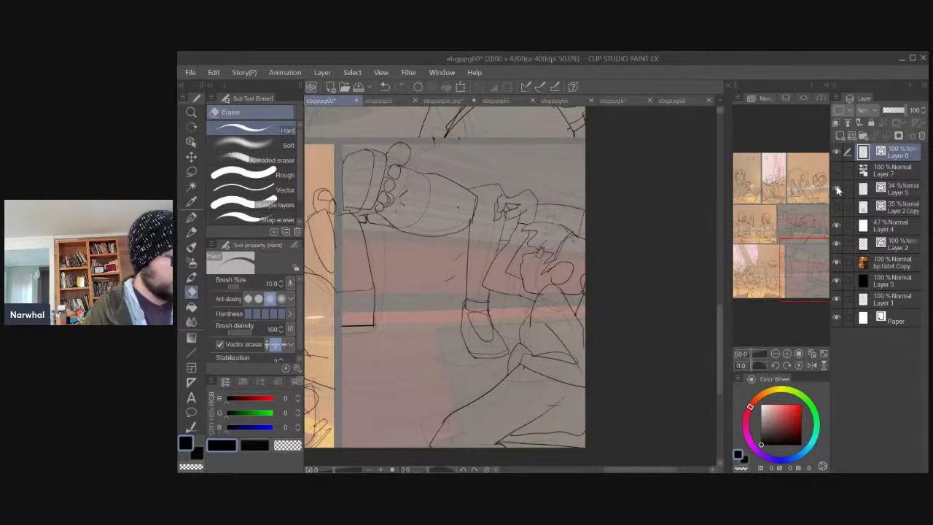
pyautogui.click(838, 227)
pyautogui.click(837, 262)
pyautogui.click(837, 281)
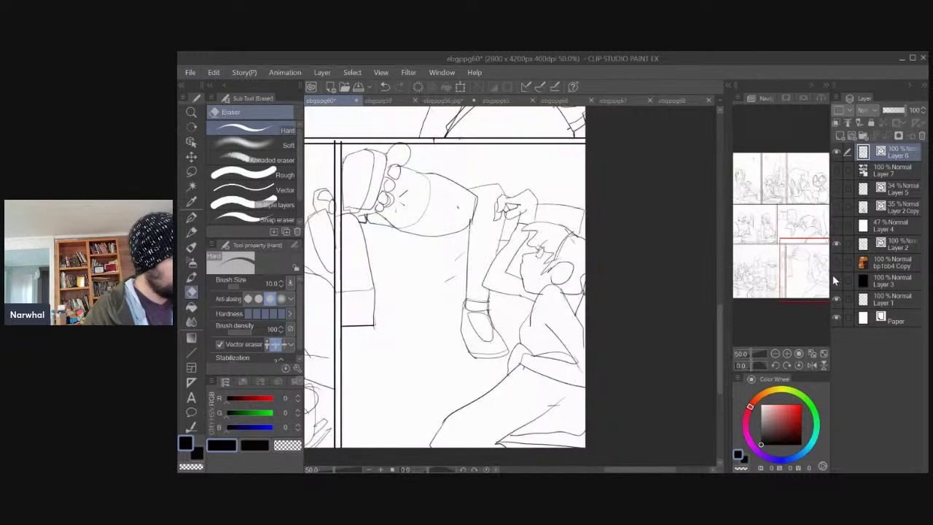
# Select the last panel with Layer 6 hidden, then show it and exclude the open background so only the figures stay selected.
pyautogui.press('w')
pyautogui.click(837, 153)
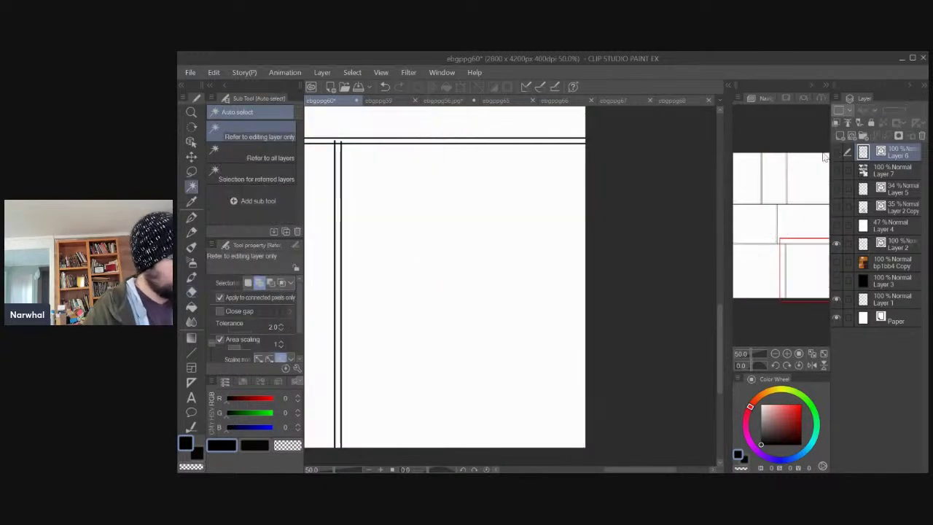
pyautogui.click(465, 277)
pyautogui.click(836, 152)
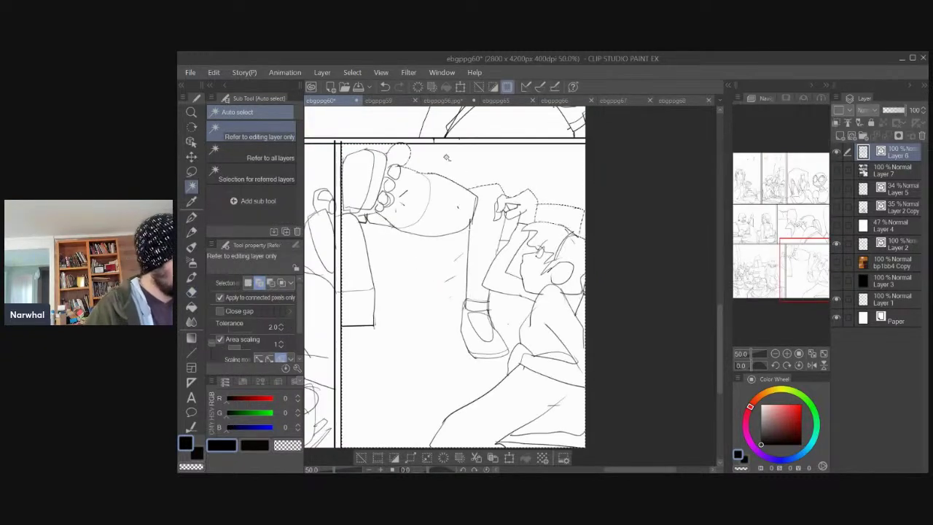
pyautogui.click(393, 244)
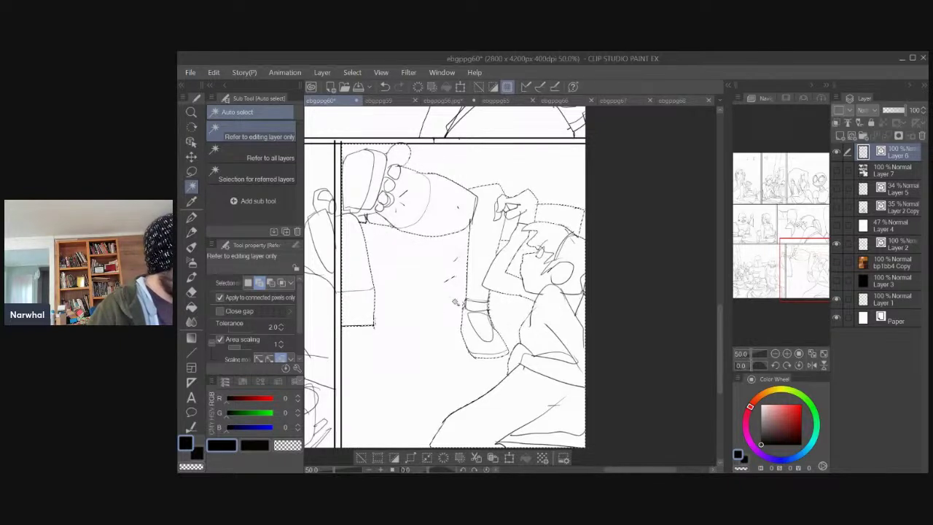
pyautogui.moveTo(437, 318); pyautogui.dragTo(424, 286)
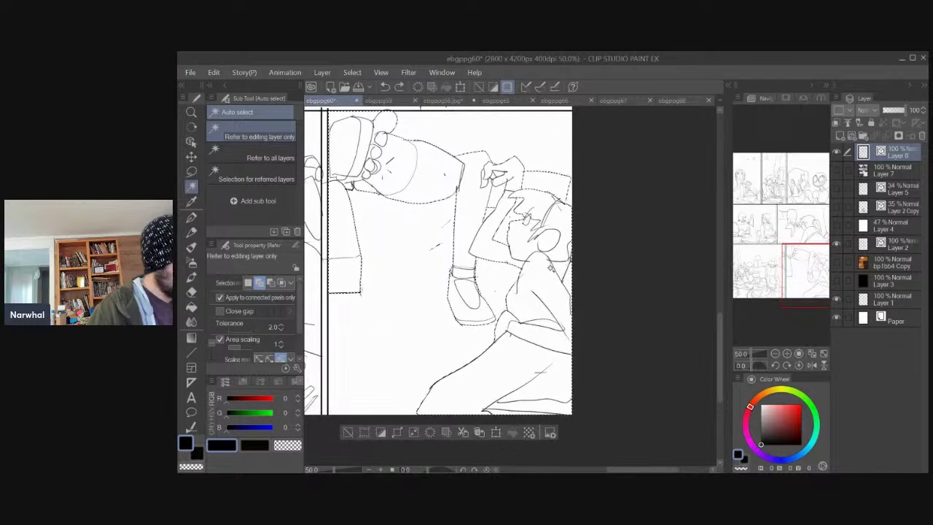
# Show Layer 7, sample the dark grey from the neighbouring panel, fill the selected figures with it and deselect.
pyautogui.click(844, 168)
pyautogui.press('b')
pyautogui.keyDown('alt'); pyautogui.click(315, 305); pyautogui.keyUp('alt')
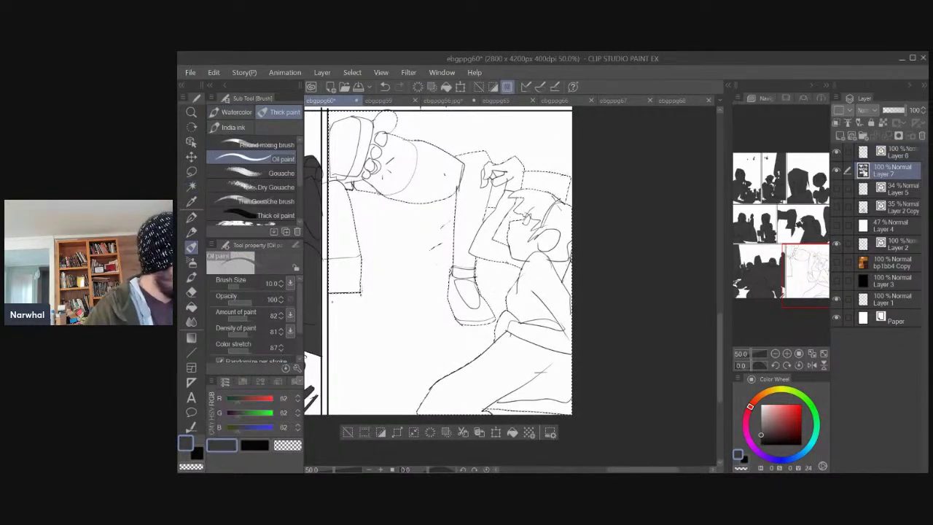
pyautogui.click(512, 433)
pyautogui.hotkey('ctrl', 'd')
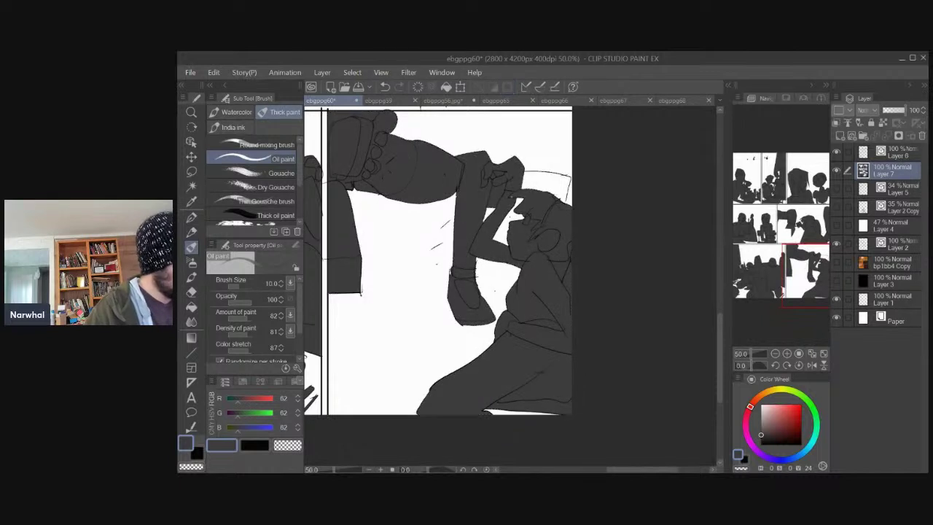
# Select the unfilled shape behind the small figure's head, fill it with dark grey and deselect.
pyautogui.press('p')
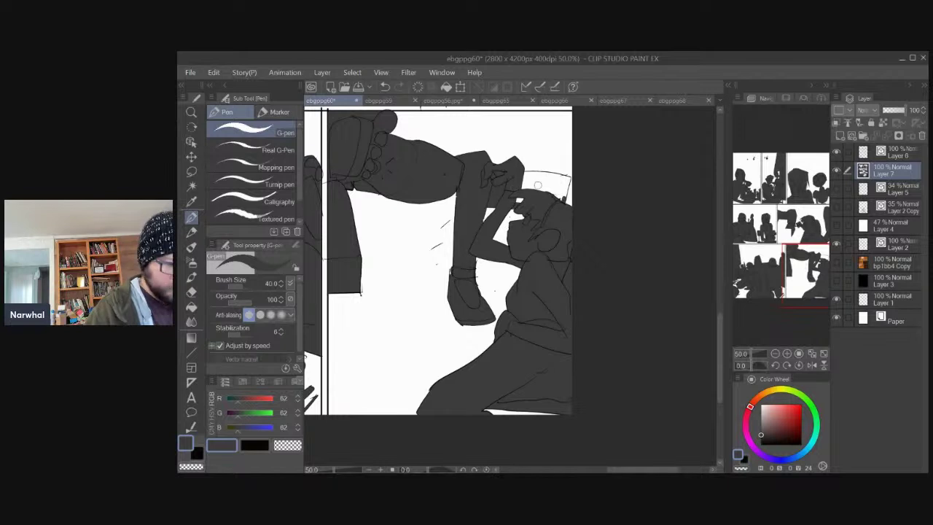
pyautogui.press('w')
pyautogui.click(518, 199)
pyautogui.click(590, 220)
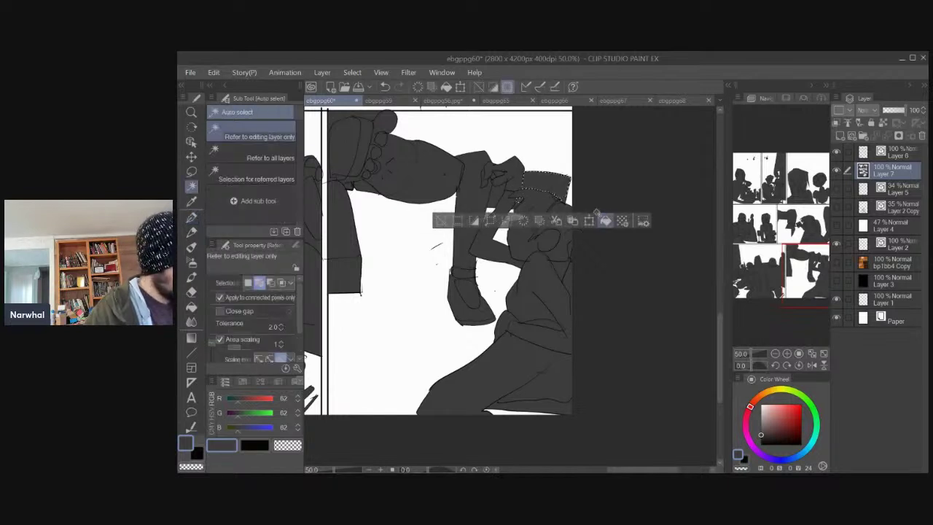
pyautogui.hotkey('ctrl', 'd')
pyautogui.press('e')
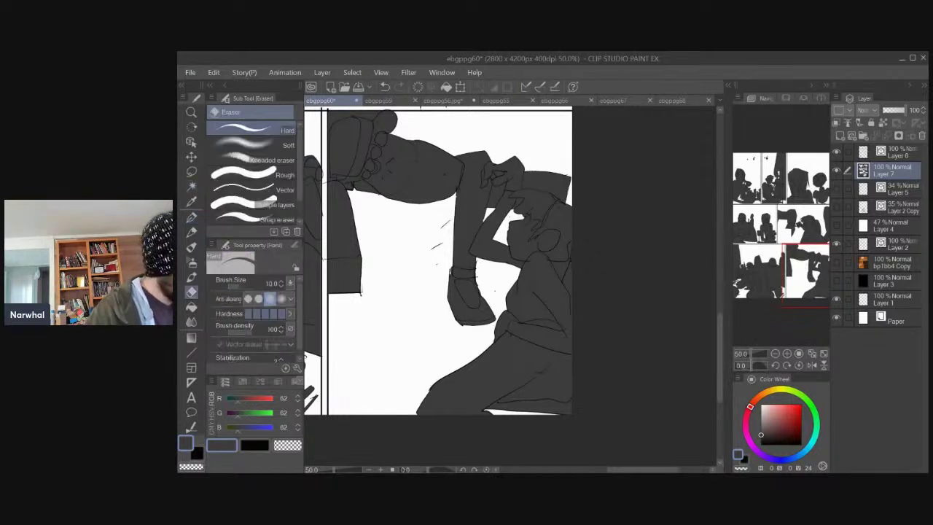
# Clear the grey fill from the small gap between the figure's head and shoulder, then deselect.
pyautogui.press('w')
pyautogui.click(557, 265)
pyautogui.press('Delete')
pyautogui.hotkey('ctrl', 'd')
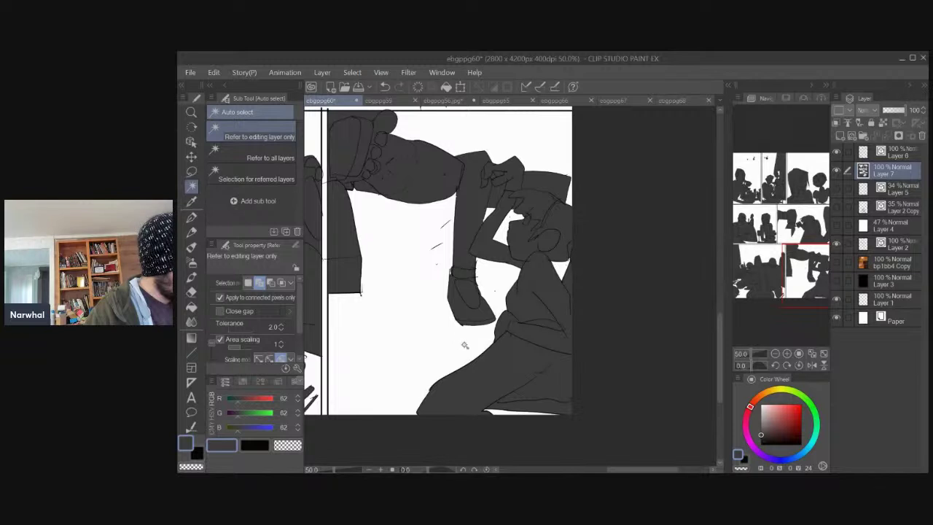
# Fill the thin strip along the panel's lower edge with dark grey and clear the fill from the gap just above it.
pyautogui.click(499, 413)
pyautogui.press('b')
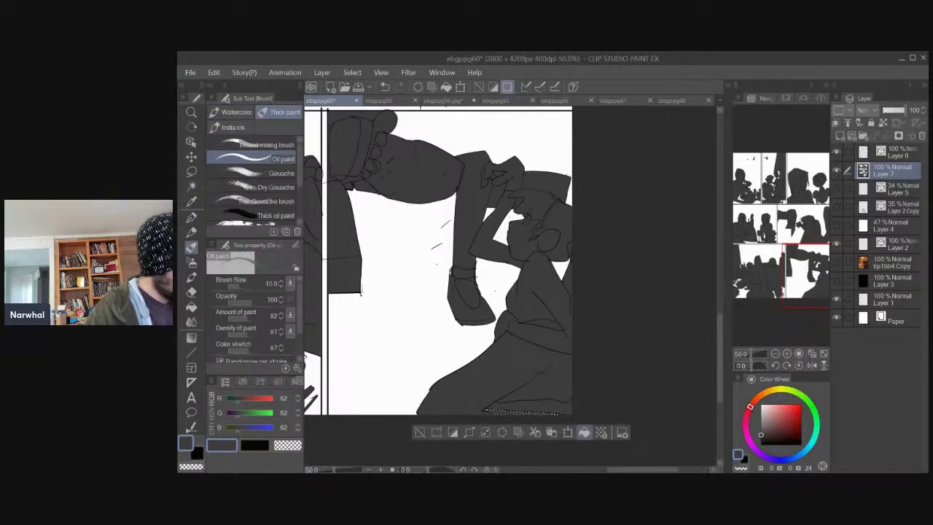
pyautogui.press('w')
pyautogui.click(516, 379)
pyautogui.hotkey('ctrl', 'd')
pyautogui.press('e')
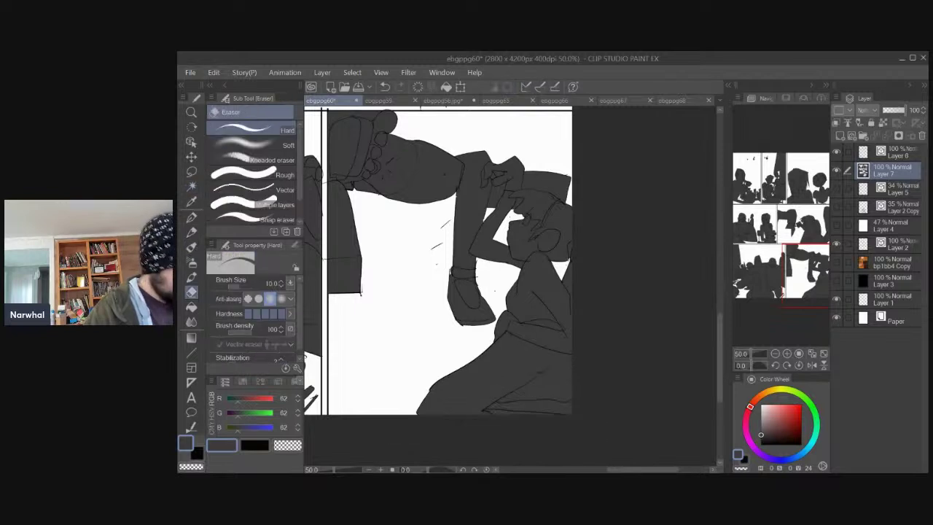
pyautogui.press('w')
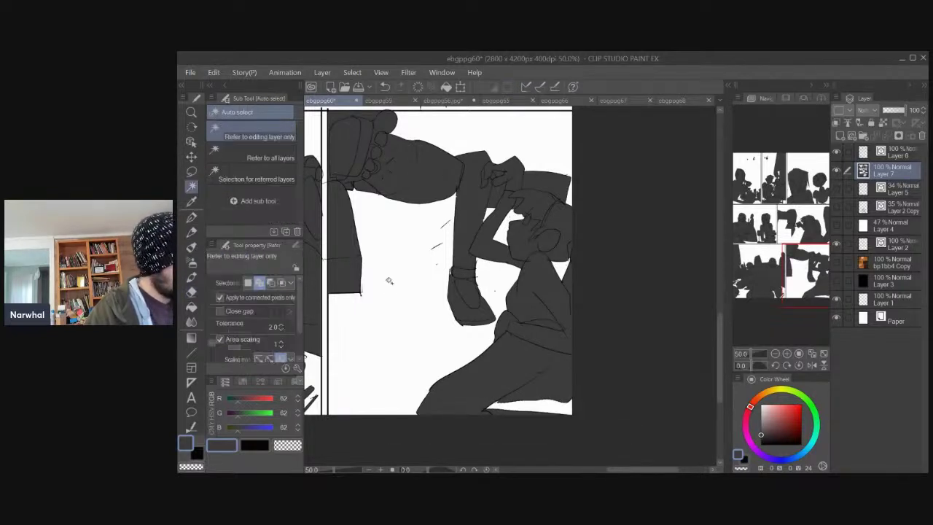
# Show the bp1bb4 Copy and Layer 3 layers again and save the page.
pyautogui.moveTo(400, 306)
pyautogui.mouseDown()
pyautogui.moveTo(447, 336)
pyautogui.moveTo(462, 333)
pyautogui.moveTo(469, 346)
pyautogui.moveTo(504, 352)
pyautogui.moveTo(515, 338)
pyautogui.moveTo(475, 366)
pyautogui.moveTo(464, 359)
pyautogui.mouseUp()
pyautogui.moveTo(837, 261); pyautogui.dragTo(837, 281)
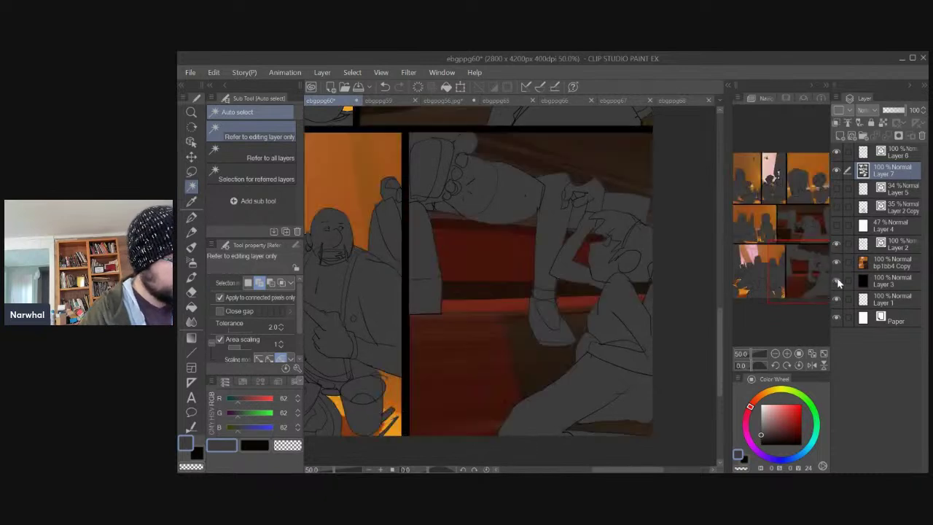
pyautogui.hotkey('ctrl', '-')
pyautogui.hotkey('ctrl', '-')
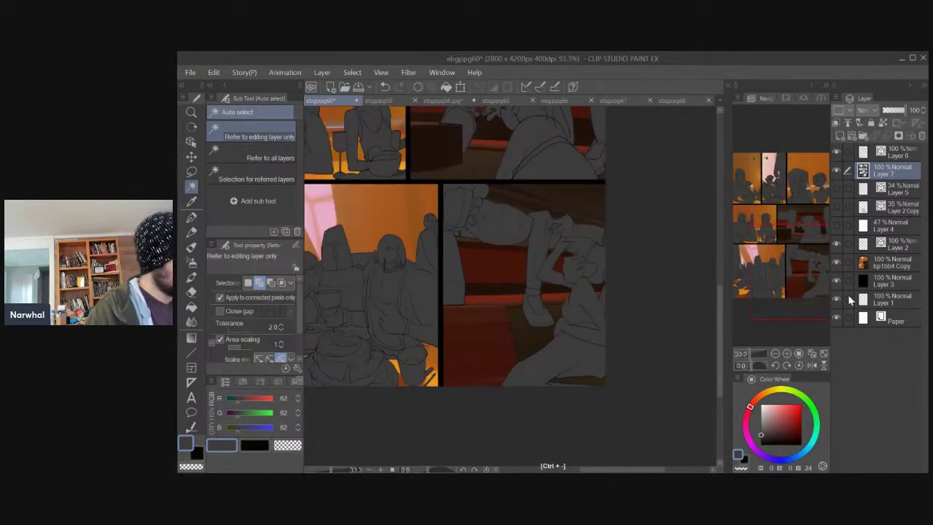
pyautogui.moveTo(376, 404); pyautogui.dragTo(442, 427)
pyautogui.moveTo(333, 271); pyautogui.dragTo(334, 300)
pyautogui.click(190, 73)
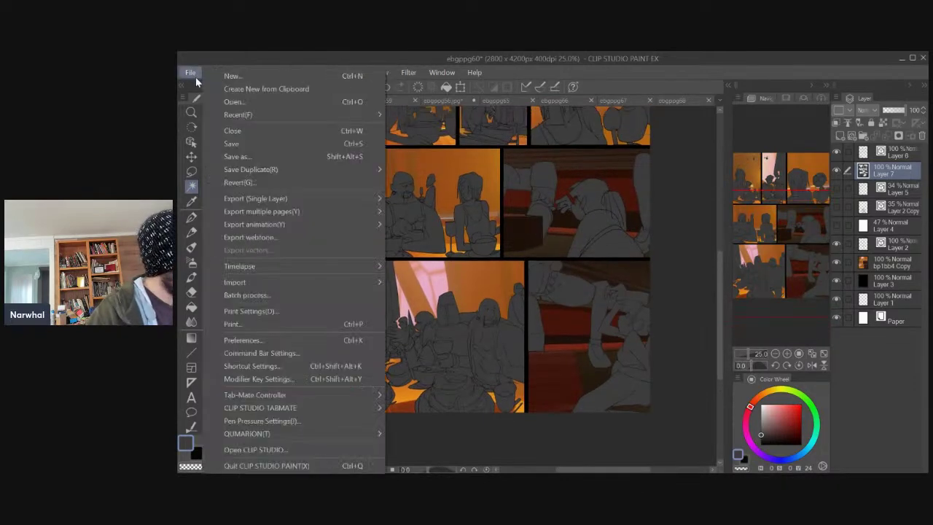
pyautogui.click(225, 147)
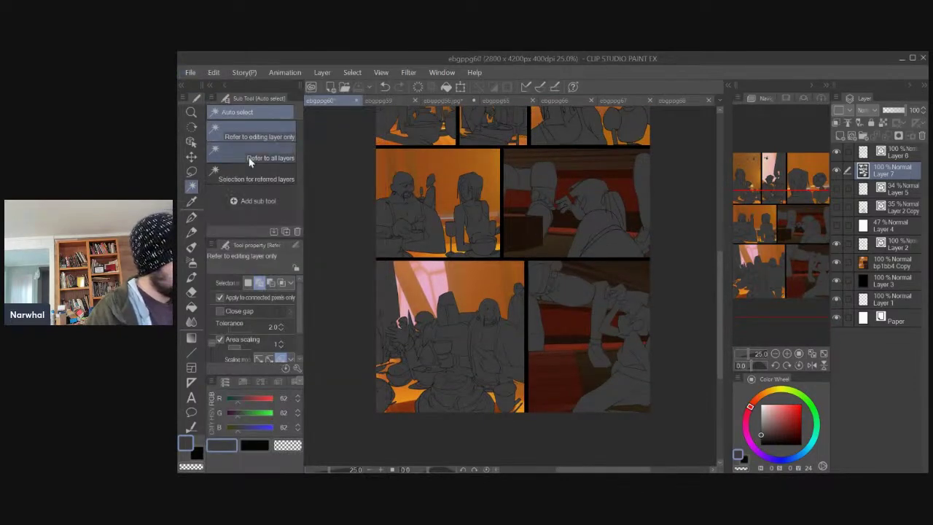
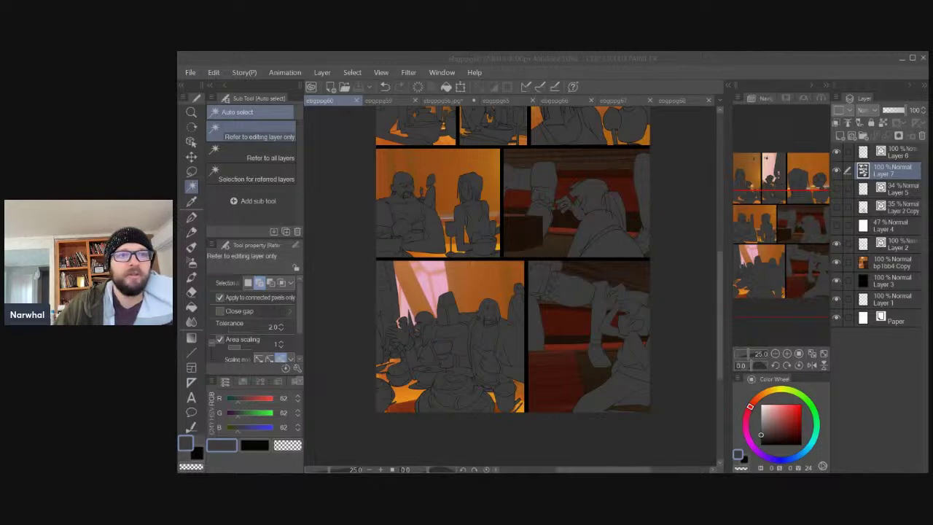
# Switch to the browser with the Hotel Story Indiegogo campaign and load its page address again.
pyautogui.moveTo(177, 138); pyautogui.dragTo(427, 104)
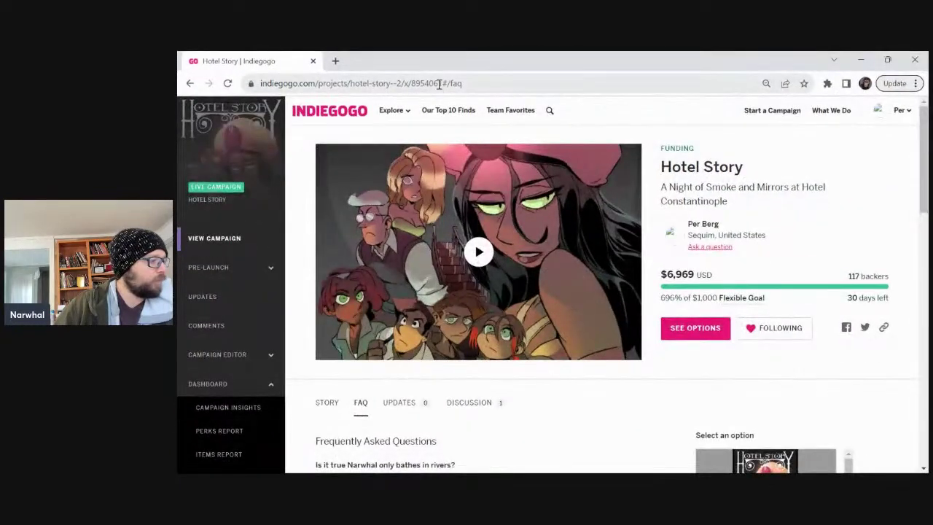
pyautogui.click(441, 84)
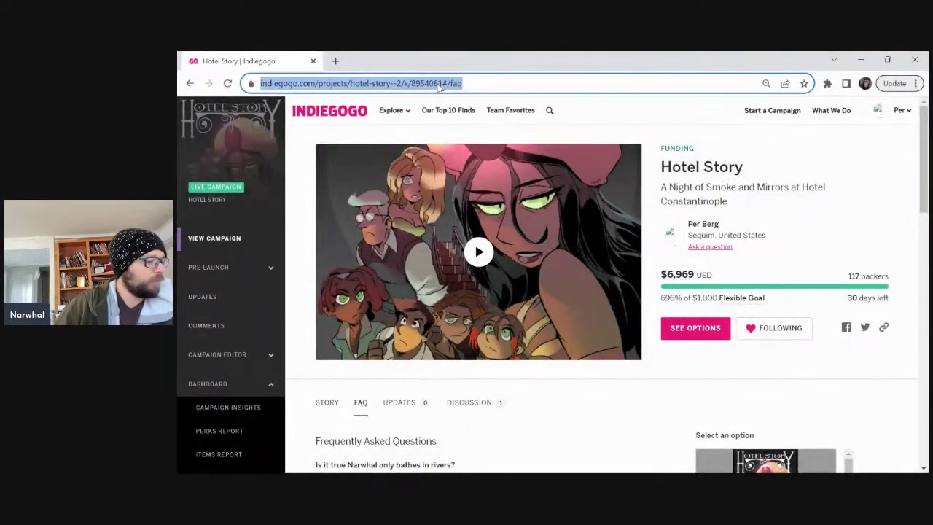
pyautogui.press('Return')
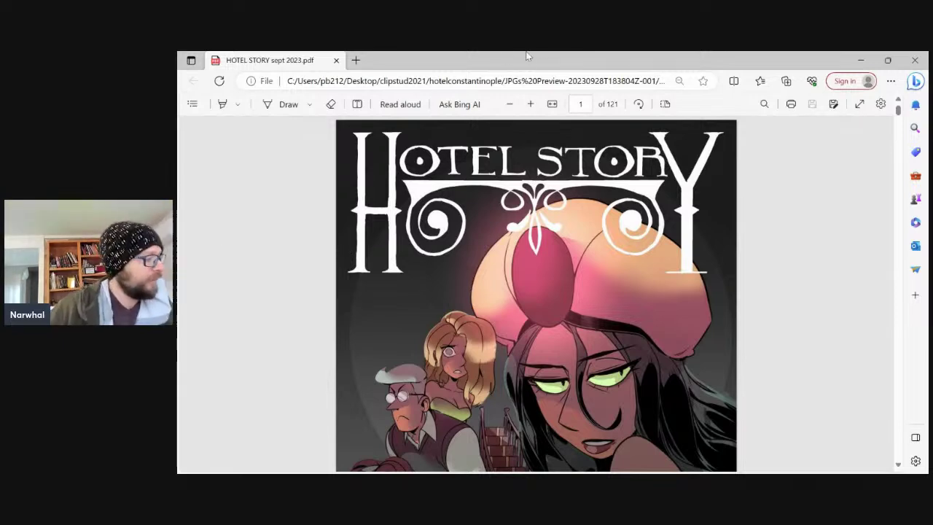
# Look over the cover of HOTEL STORY sept 2023.pdf and go past the black page to page 3.
pyautogui.scroll(-3, 411, 197)
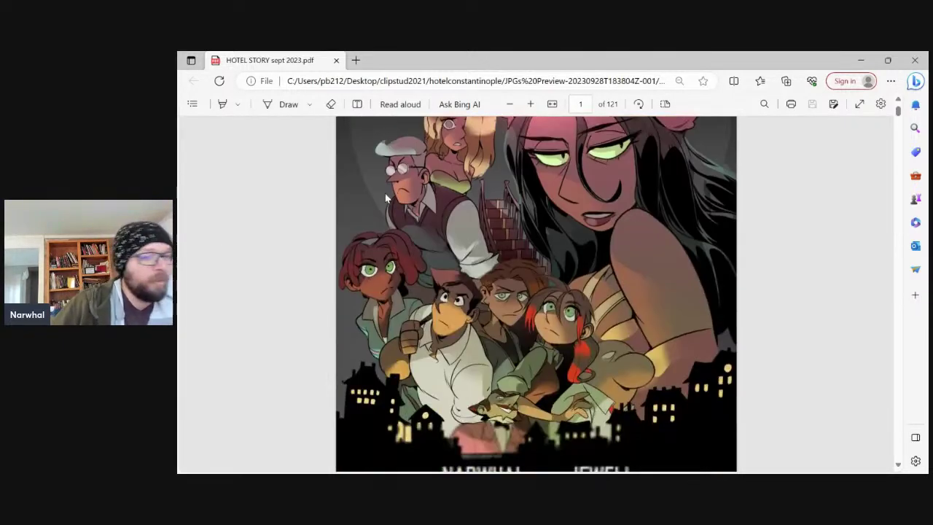
pyautogui.scroll(-4, 385, 196)
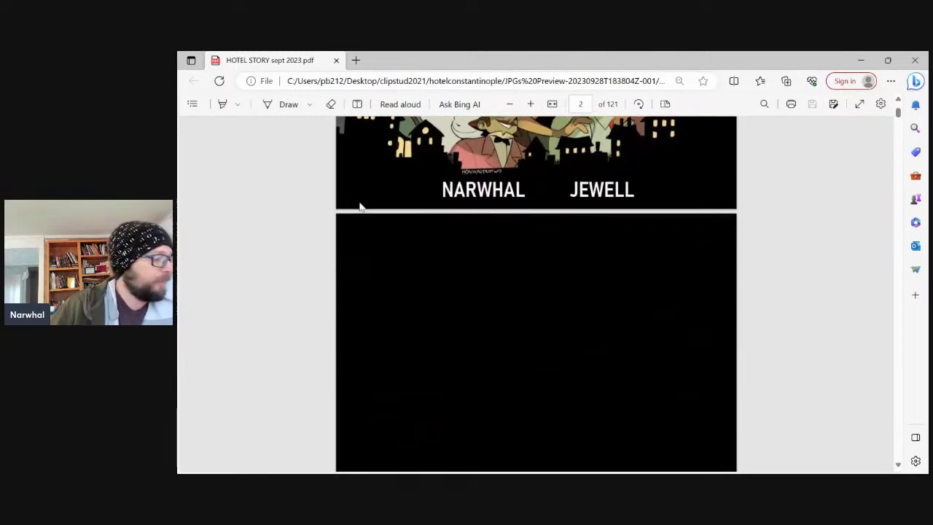
pyautogui.scroll(-2, 360, 206)
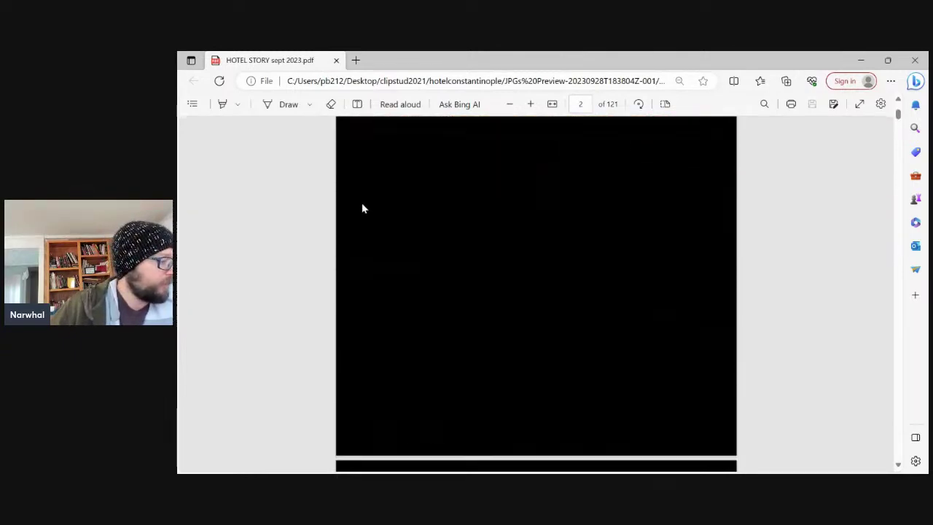
pyautogui.scroll(-5, 363, 206)
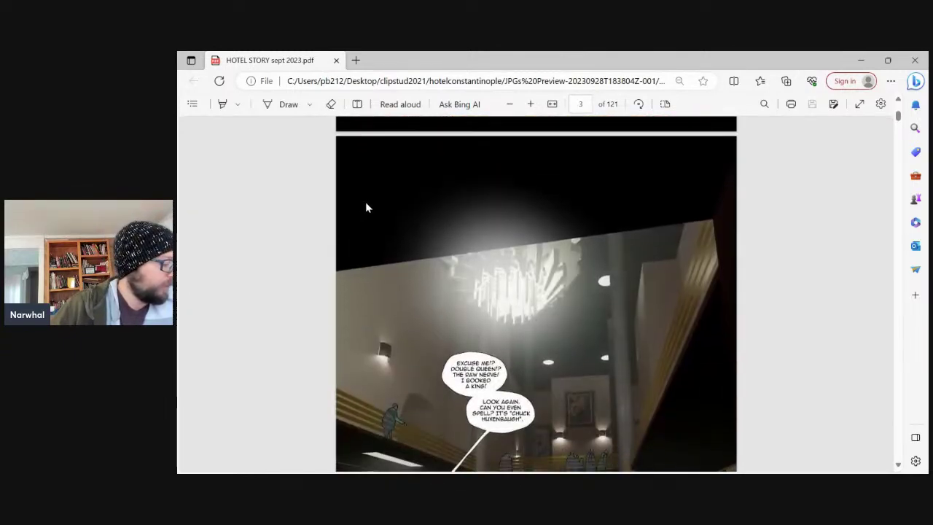
# Examine the full-page hotel lobby scene on page 3, viewing it at a smaller zoom and then enlarged again.
pyautogui.scroll(-2, 369, 209)
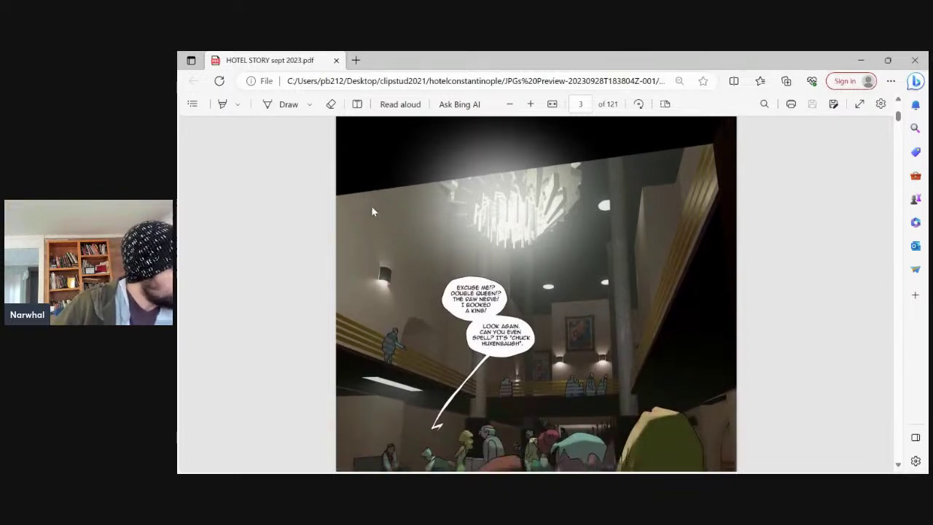
pyautogui.scroll(-1, 371, 218)
pyautogui.scroll(-2, 371, 222)
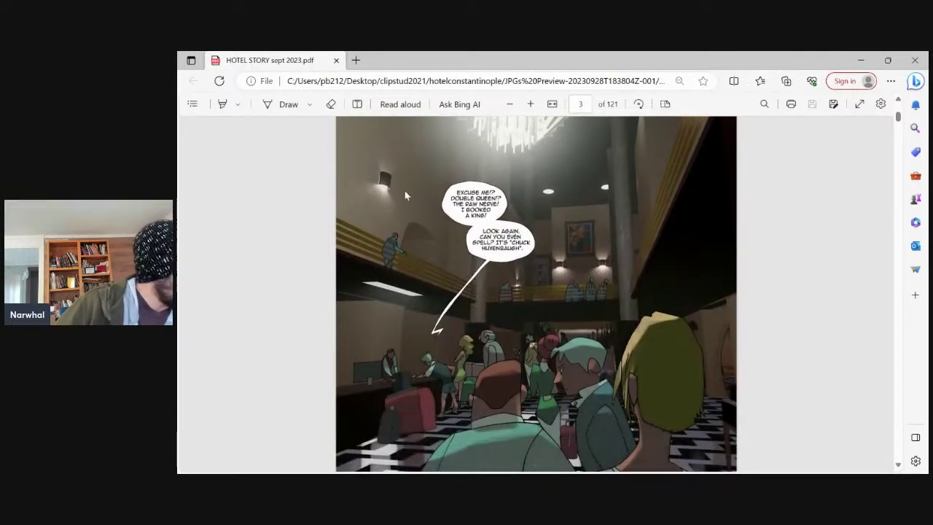
pyautogui.click(510, 104)
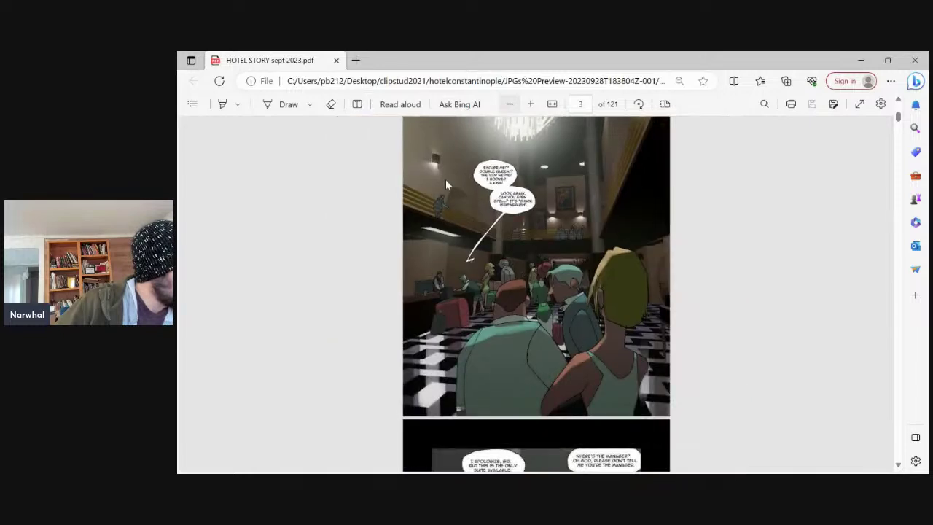
pyautogui.click(531, 104)
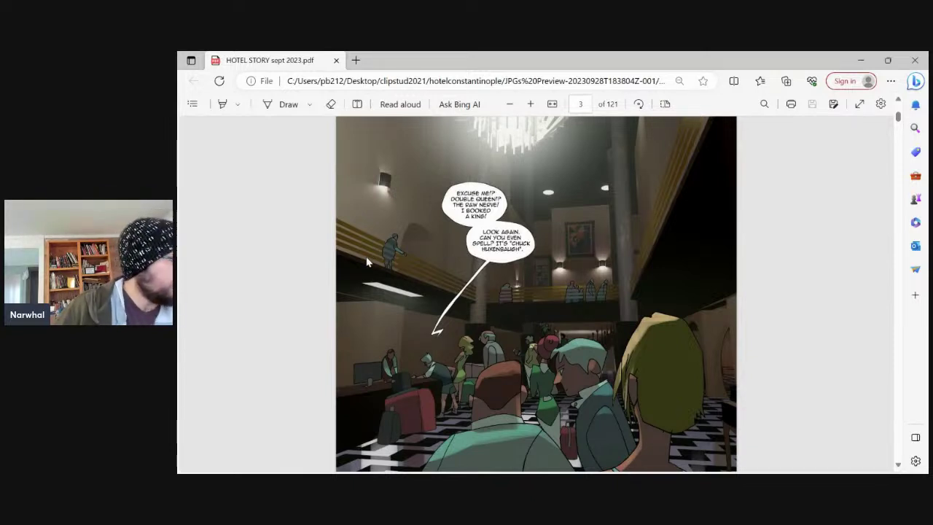
pyautogui.scroll(-3, 369, 263)
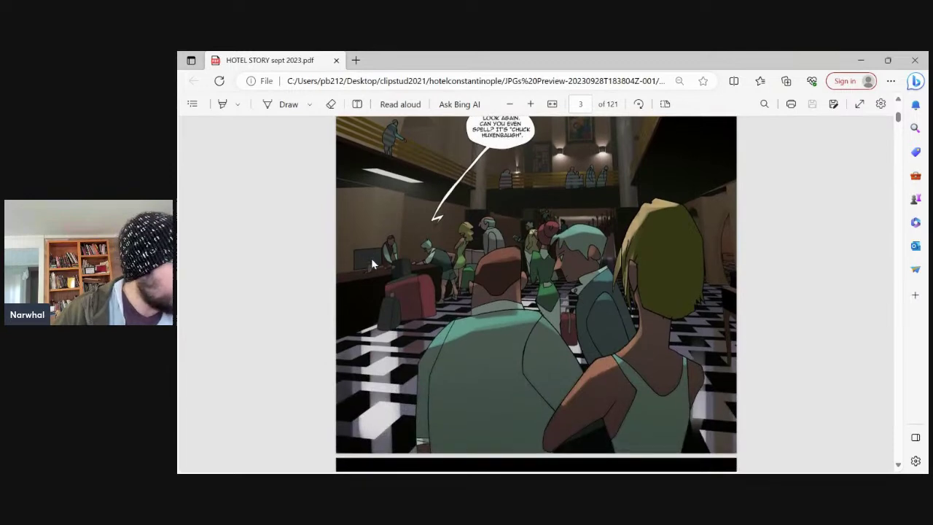
pyautogui.scroll(-4, 383, 254)
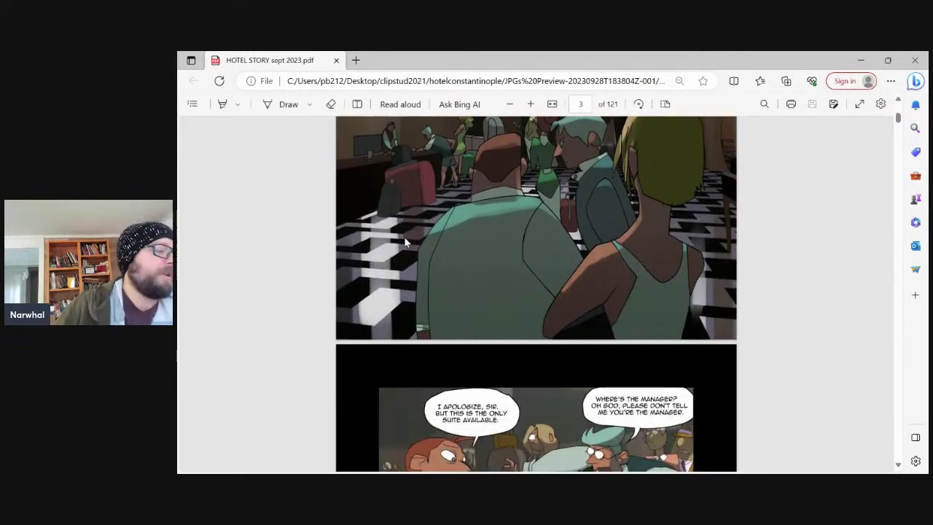
# Read page 4 of the comic, from the front desk argument down to the bar panel.
pyautogui.scroll(-2, 405, 237)
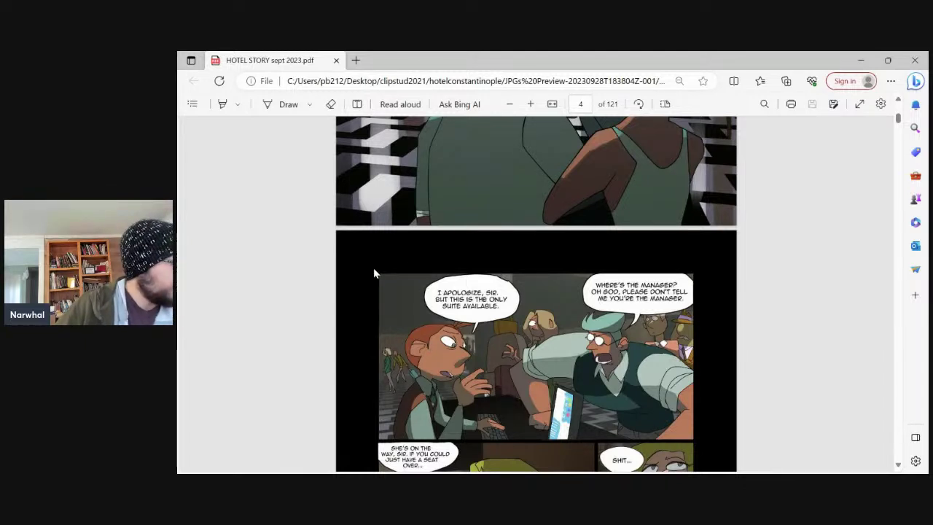
pyautogui.scroll(-2, 373, 275)
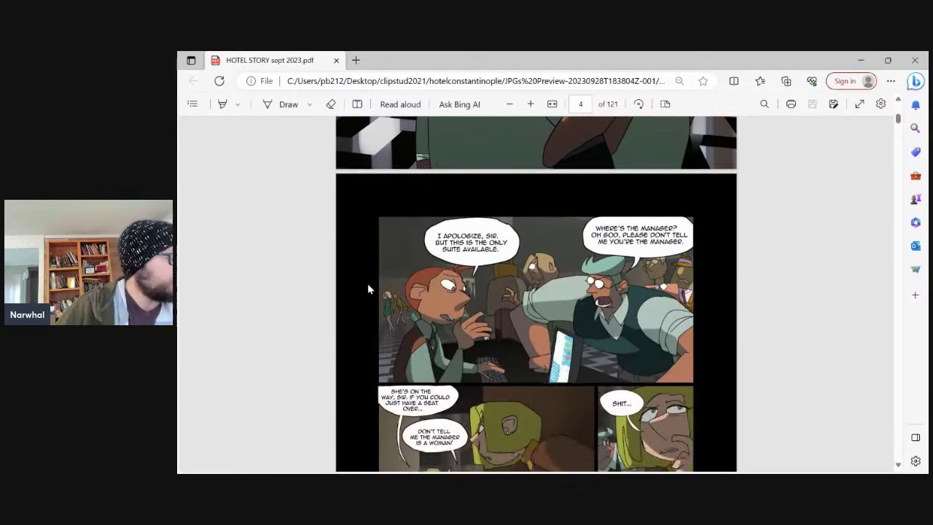
pyautogui.scroll(-4, 368, 282)
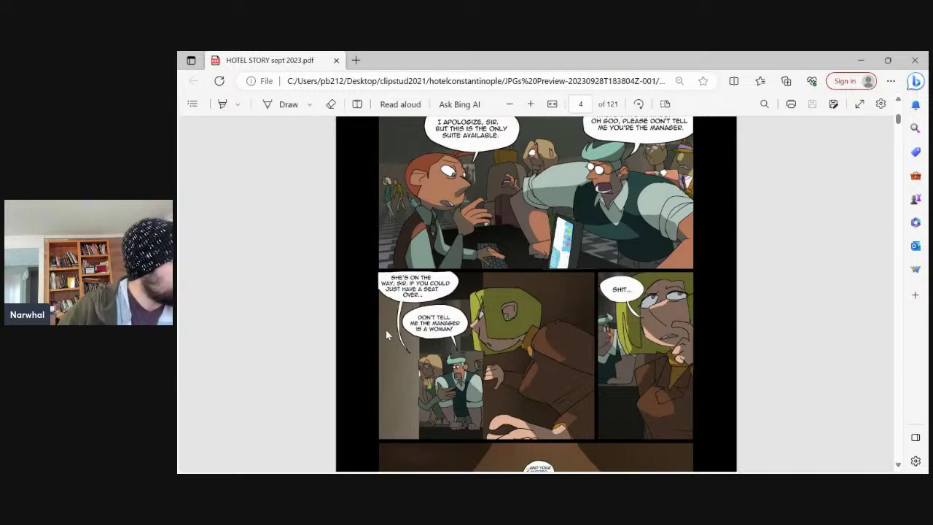
pyautogui.scroll(-4, 386, 335)
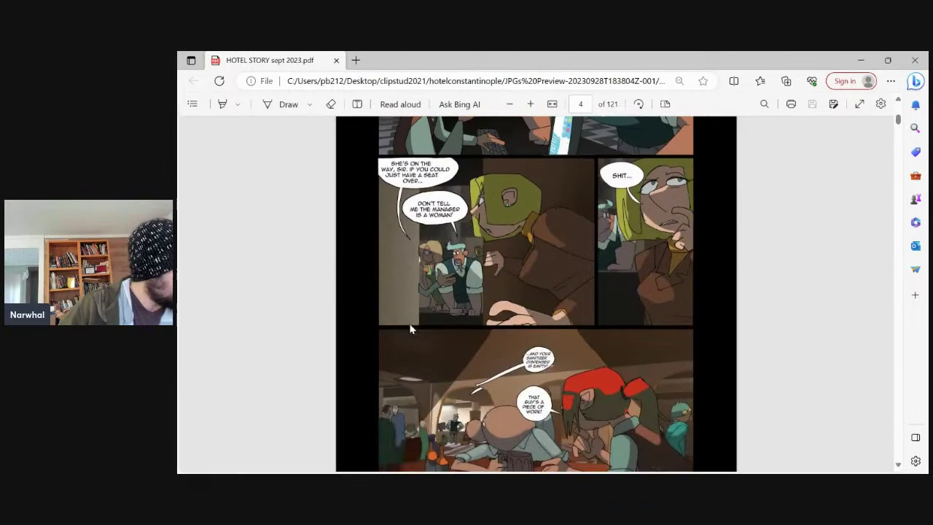
pyautogui.scroll(-2, 410, 330)
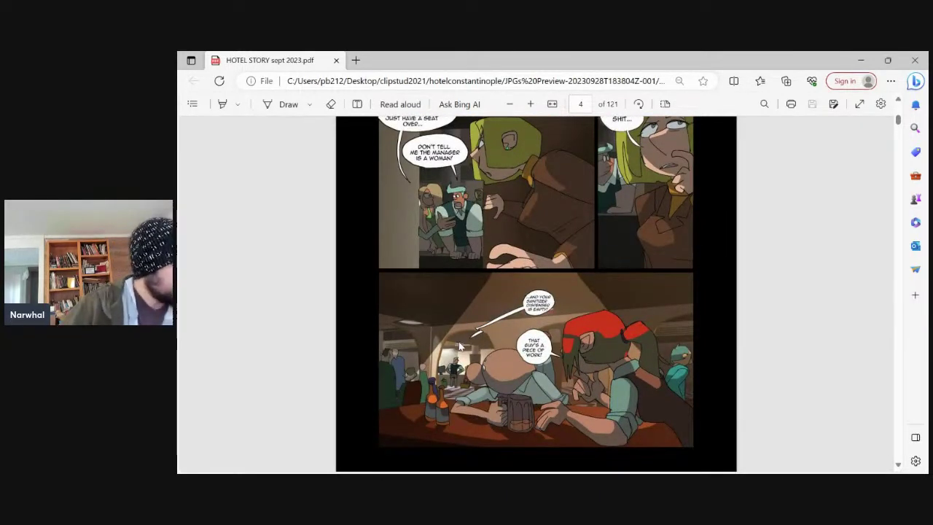
pyautogui.scroll(-1, 438, 338)
# Read page 5 of the comic, from the luggage conversation down to the two bar panels at its end.
pyautogui.scroll(-8, 438, 335)
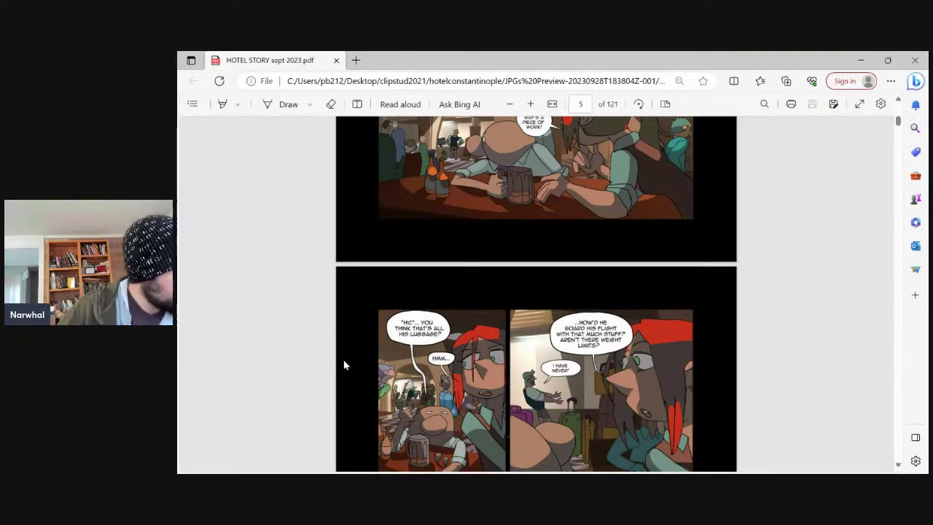
pyautogui.scroll(-3, 345, 366)
pyautogui.scroll(-3, 350, 368)
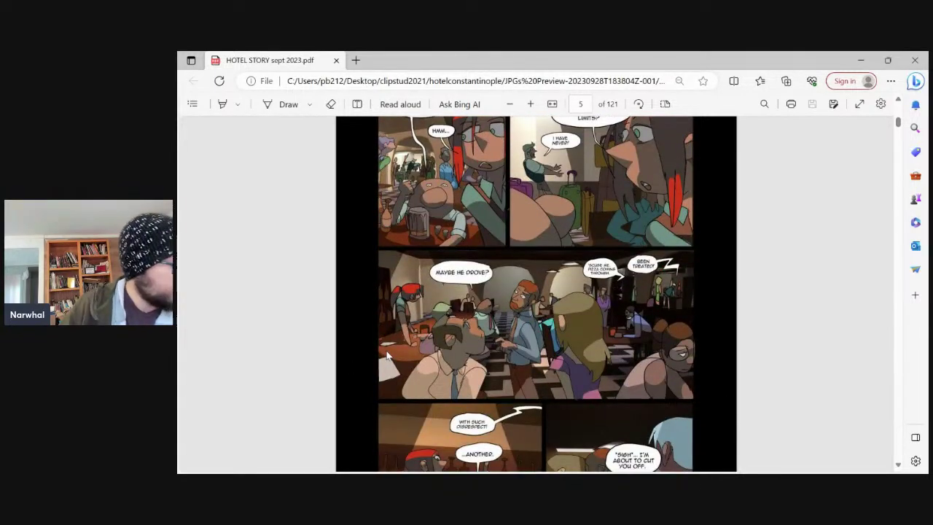
pyautogui.scroll(-3, 389, 356)
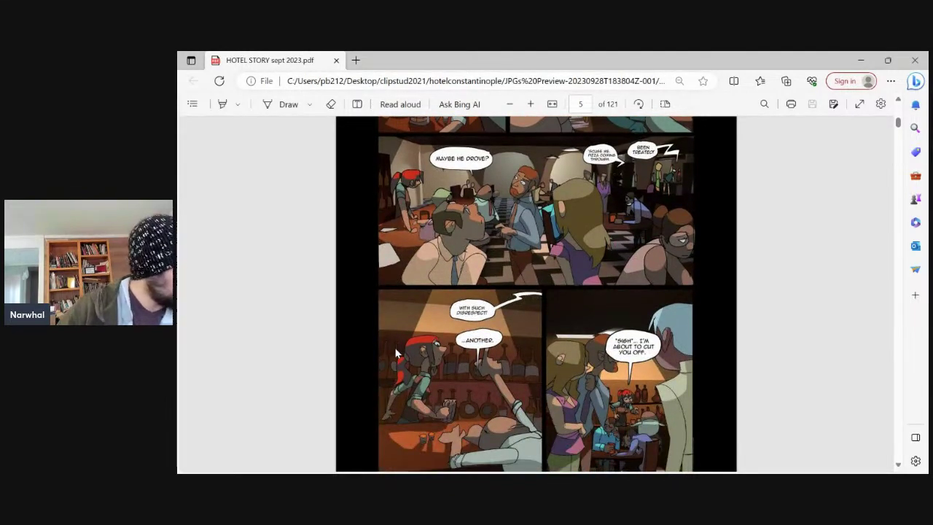
pyautogui.scroll(-3, 396, 354)
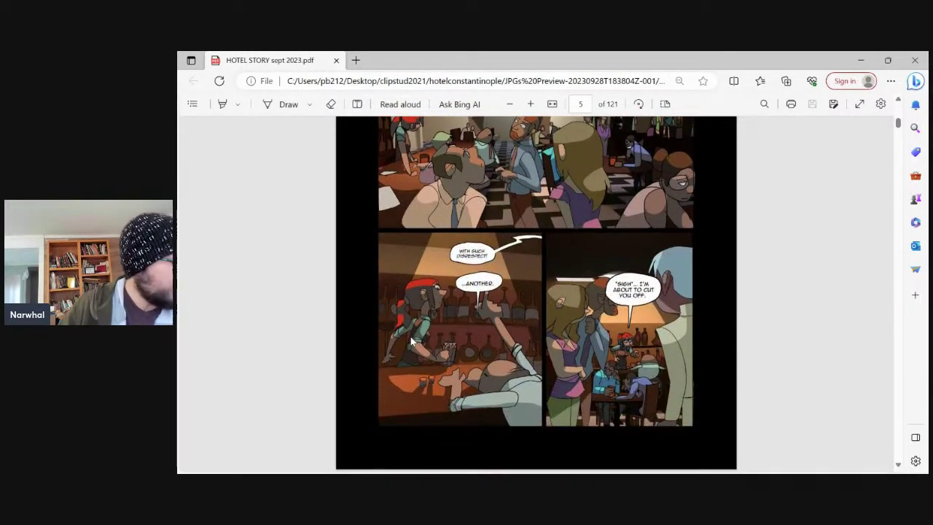
# Read page 6 of the comic, from the room complaint through the pizza delivery to the desk bell panels.
pyautogui.scroll(-5, 412, 340)
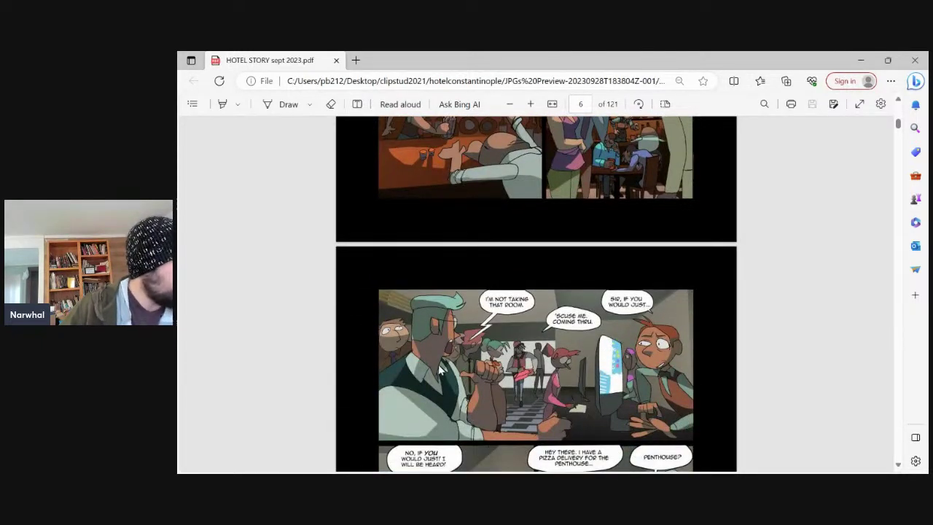
pyautogui.scroll(-3, 429, 369)
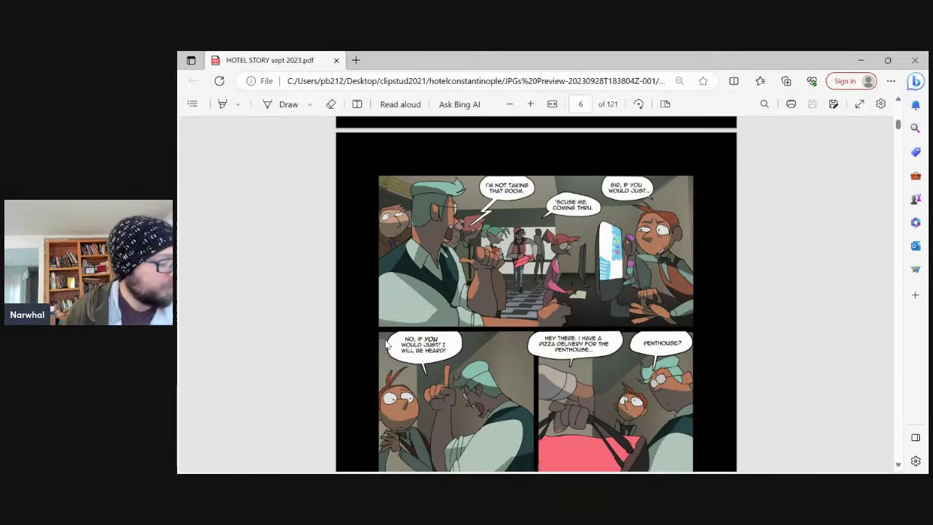
pyautogui.scroll(-2, 460, 352)
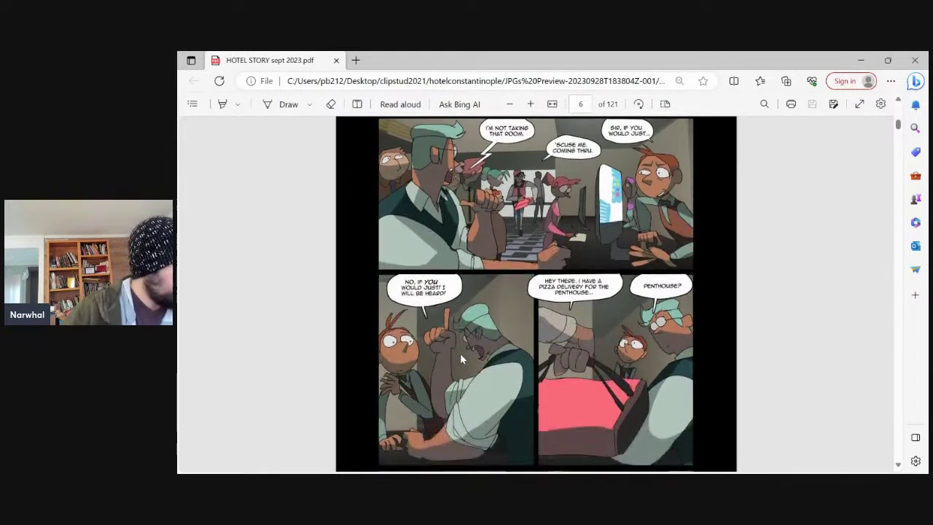
pyautogui.scroll(-3, 460, 353)
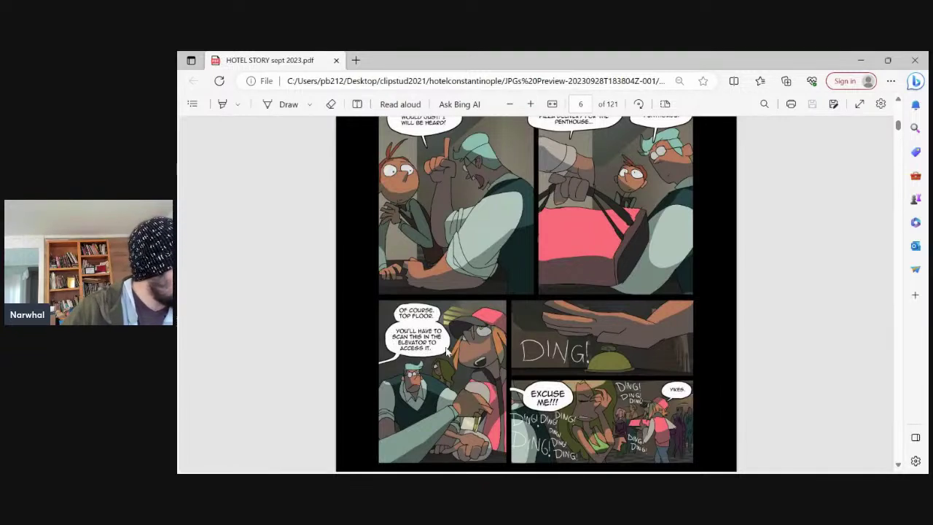
pyautogui.scroll(-2, 454, 352)
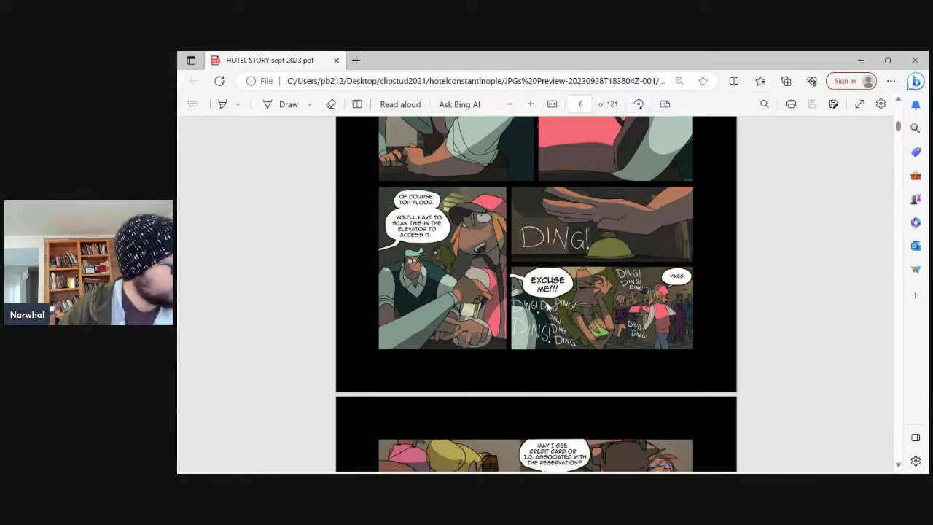
pyautogui.scroll(-2, 549, 308)
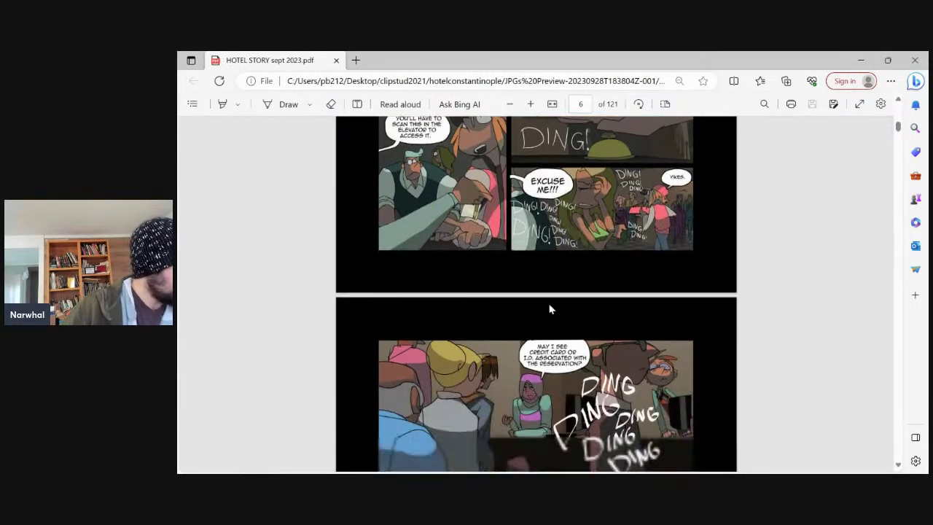
# Read page 7 of the comic, from the reservation check and keycard panels down to the crowded lobby.
pyautogui.scroll(-2, 549, 308)
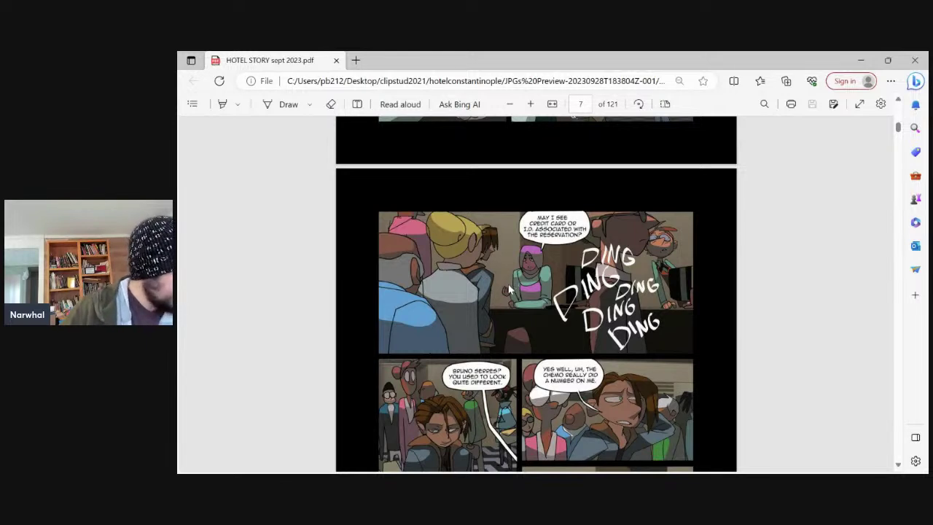
pyautogui.scroll(-1, 455, 352)
pyautogui.scroll(-1, 441, 349)
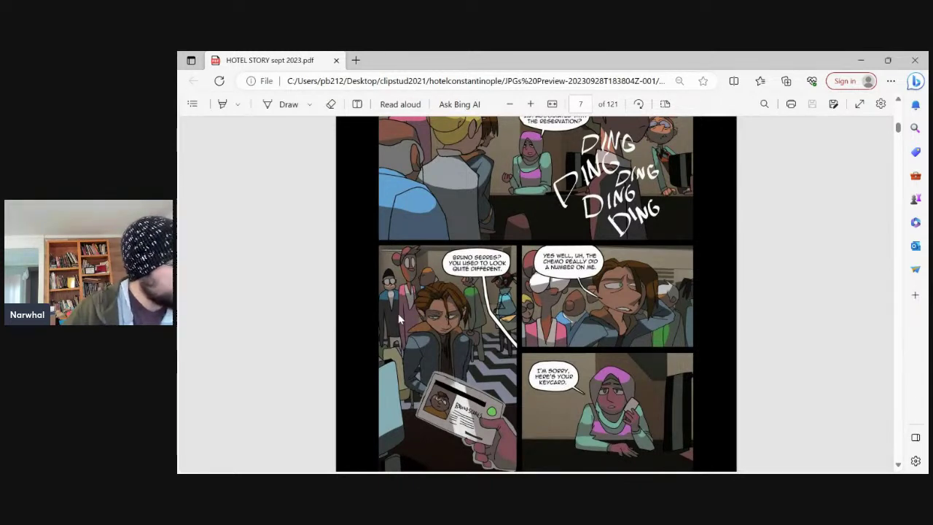
pyautogui.scroll(-1, 404, 318)
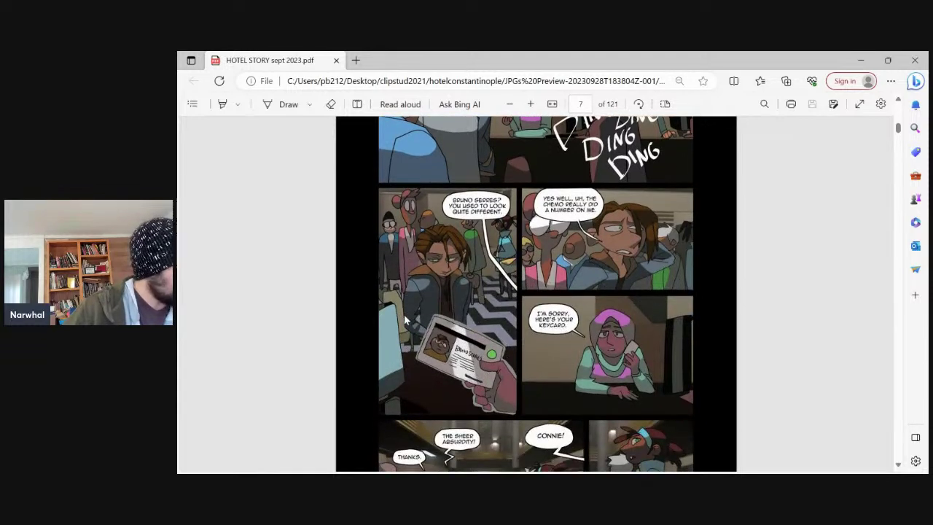
pyautogui.scroll(-2, 408, 321)
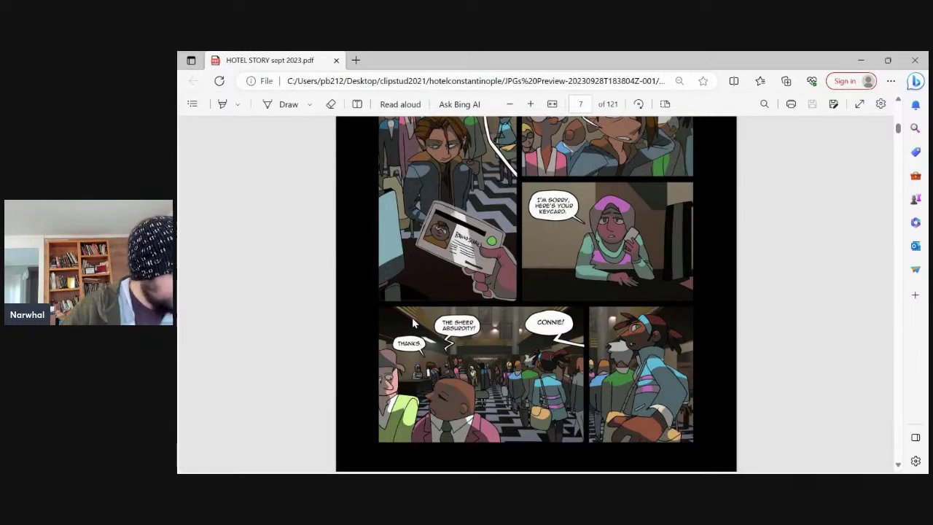
pyautogui.scroll(-1, 412, 317)
# Read page 8 of the comic, from the tourney greeting down to the three panels in the last row.
pyautogui.scroll(-3, 427, 315)
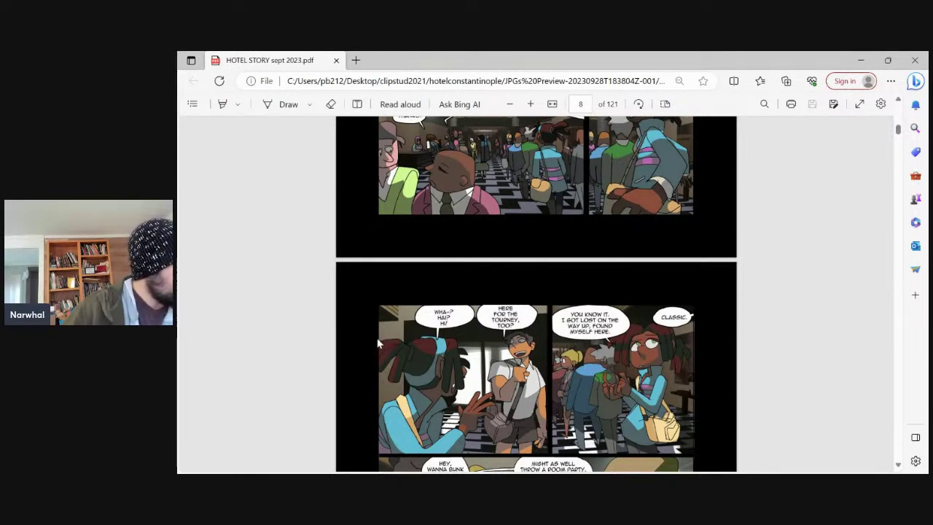
pyautogui.scroll(-1, 377, 337)
pyautogui.scroll(-1, 382, 344)
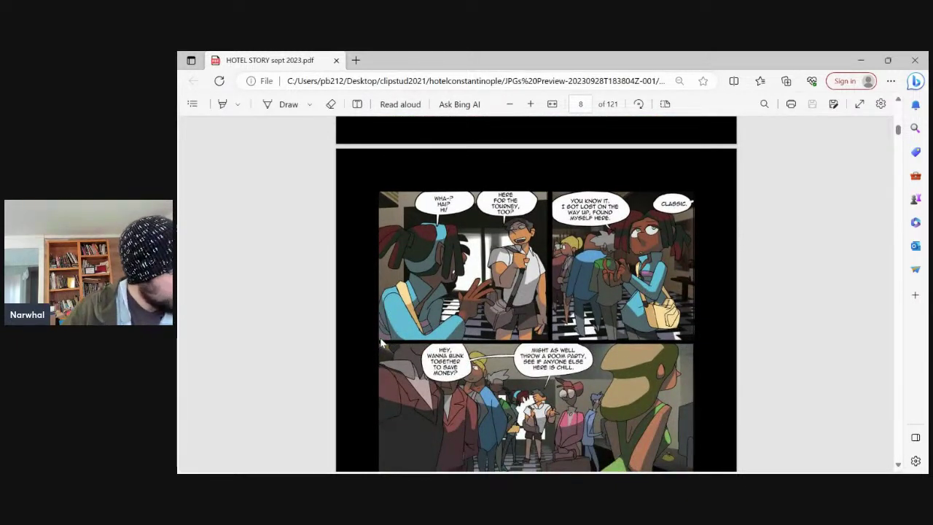
pyautogui.scroll(-1, 382, 336)
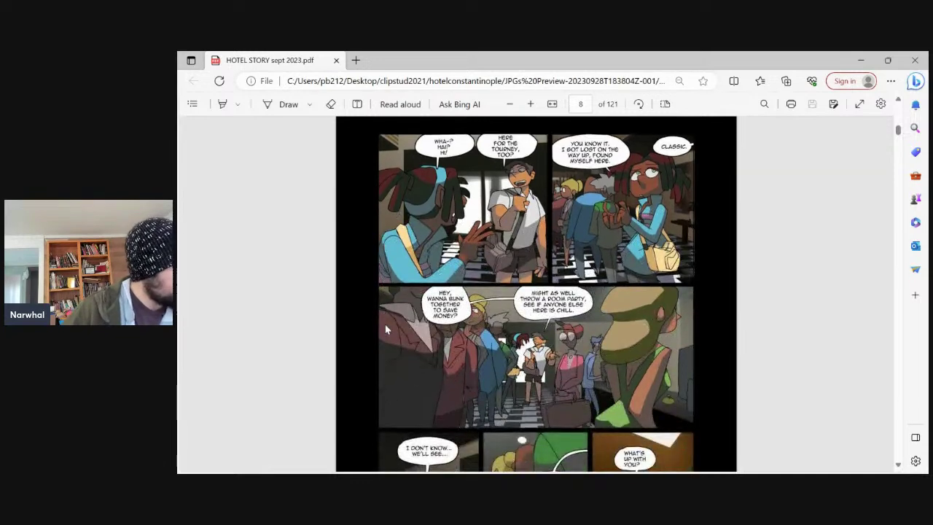
pyautogui.scroll(-2, 383, 325)
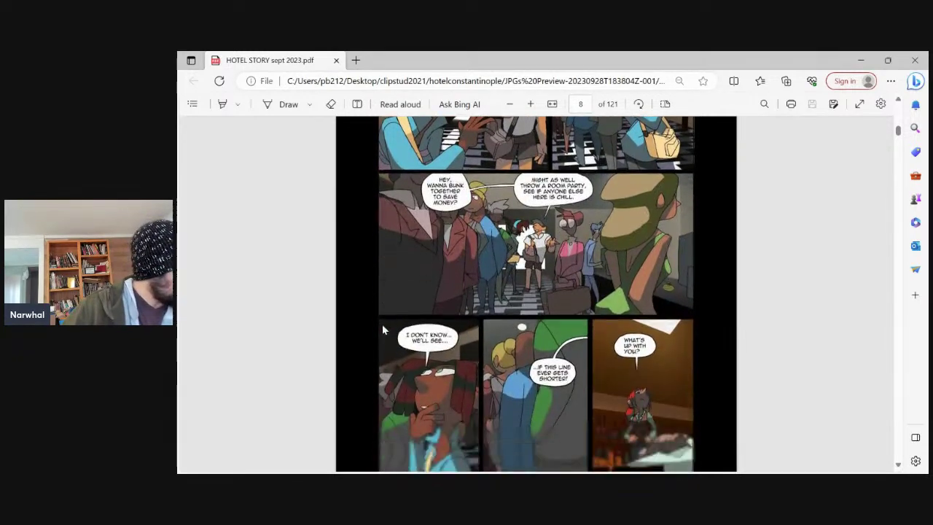
pyautogui.scroll(-1, 383, 331)
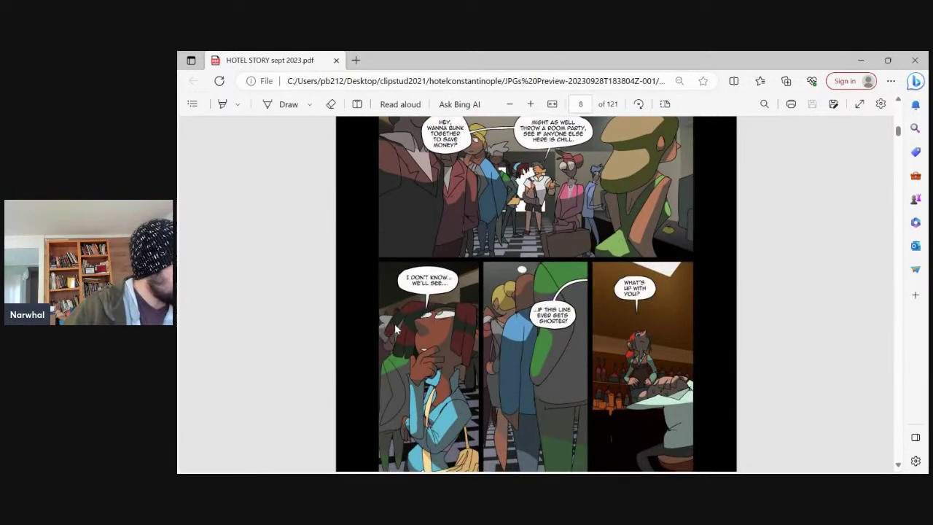
pyautogui.scroll(-2, 407, 337)
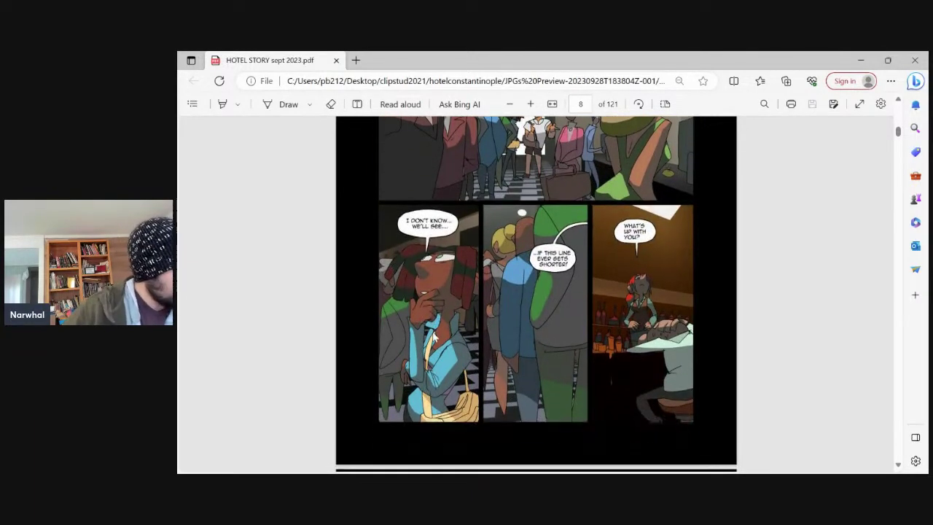
# Read page 9 of the comic, from the networking event conversation at the bar down to the two coughing panels.
pyautogui.scroll(-4, 433, 336)
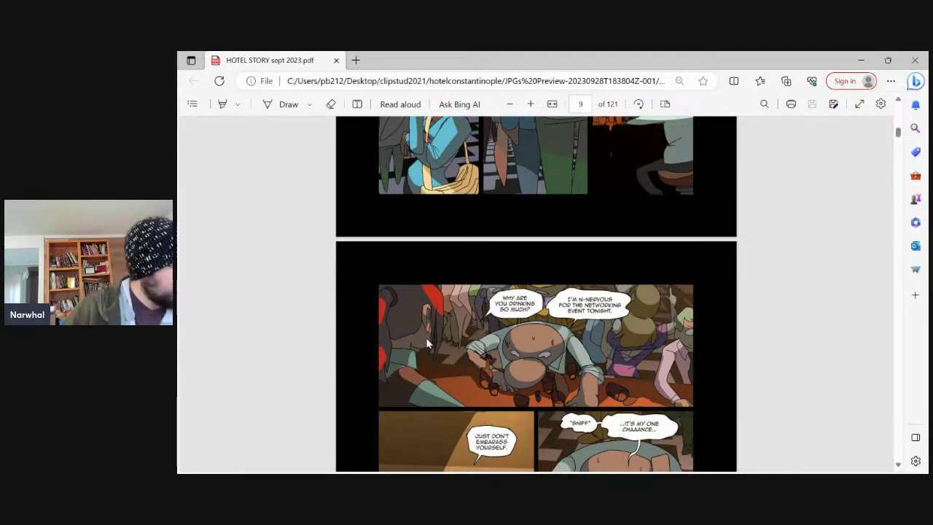
pyautogui.scroll(-3, 427, 342)
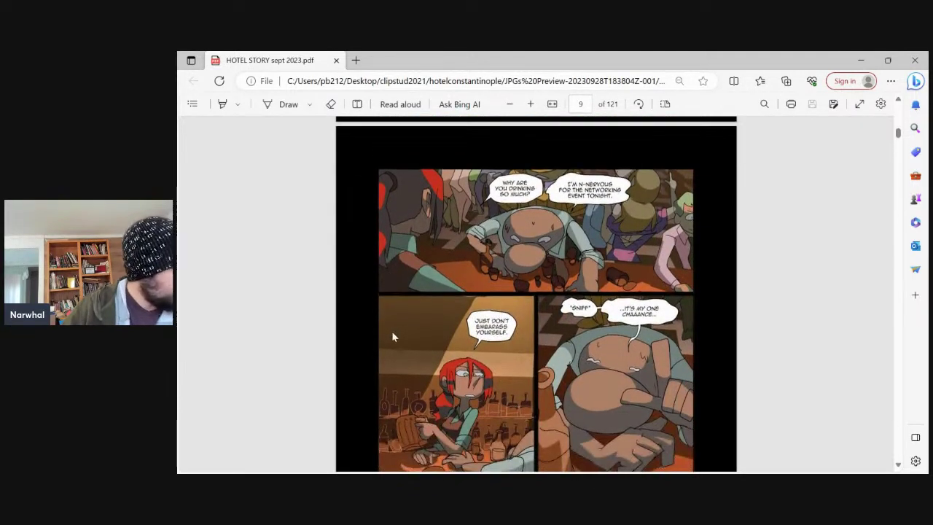
pyautogui.scroll(-1, 392, 337)
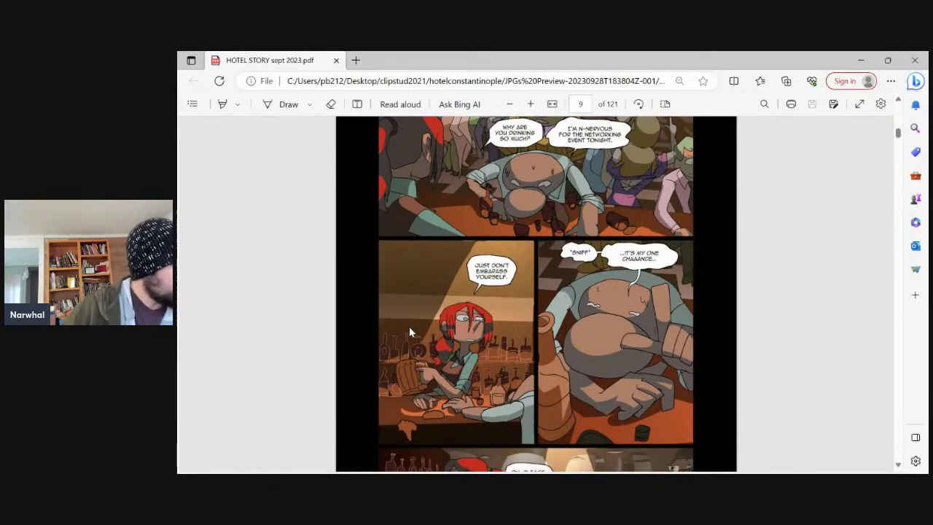
pyautogui.scroll(-3, 410, 326)
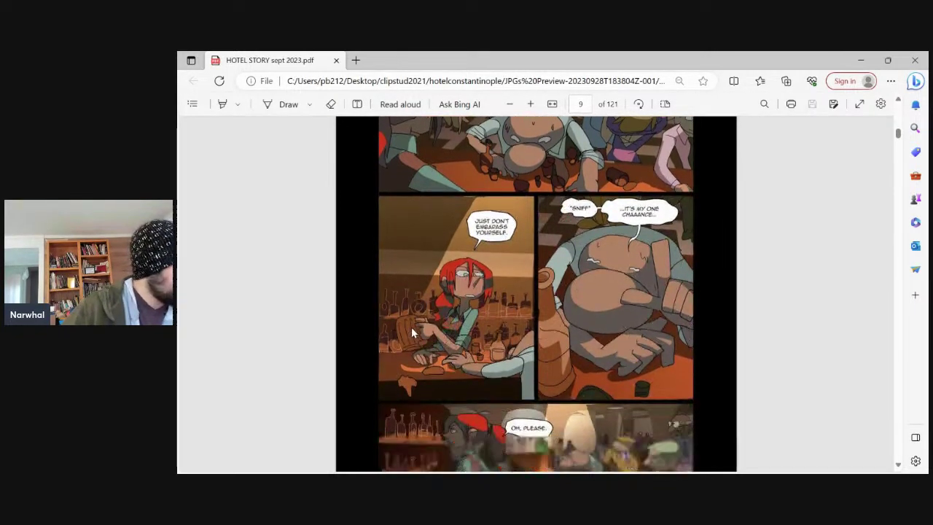
pyautogui.scroll(-1, 412, 329)
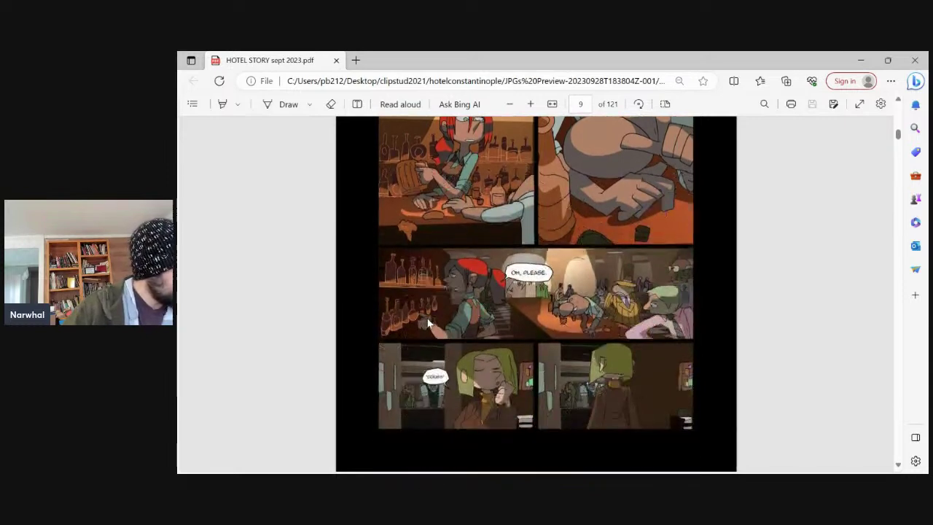
pyautogui.scroll(-2, 430, 325)
# Read page 10 of the comic, from the angry guest's complaint through the corner room upgrade to the bell boy panel.
pyautogui.scroll(-2, 433, 326)
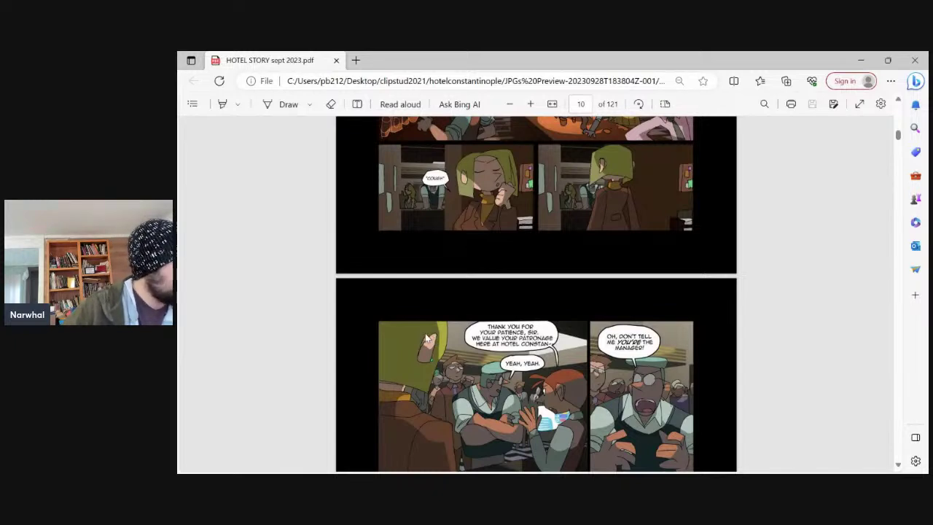
pyautogui.scroll(-3, 427, 338)
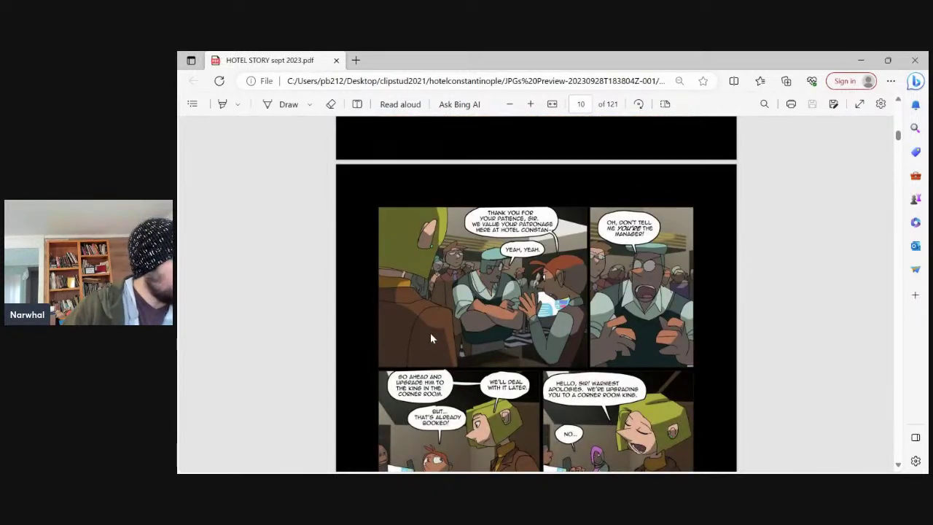
pyautogui.scroll(-2, 430, 338)
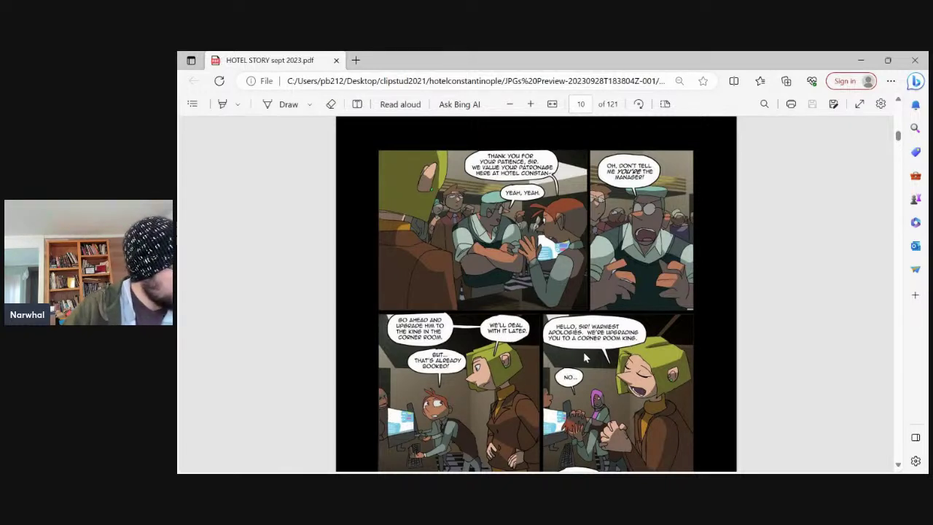
pyautogui.scroll(-1, 604, 352)
pyautogui.scroll(-2, 602, 353)
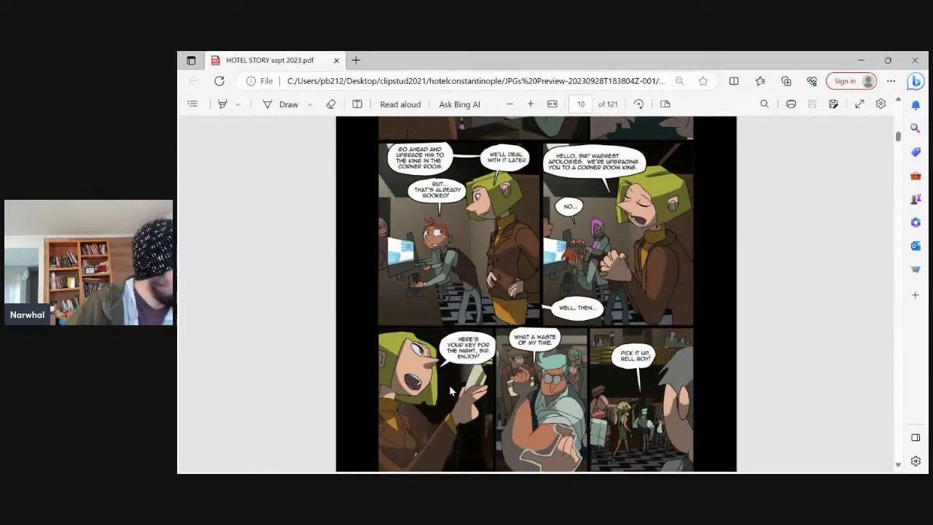
pyautogui.scroll(-2, 394, 382)
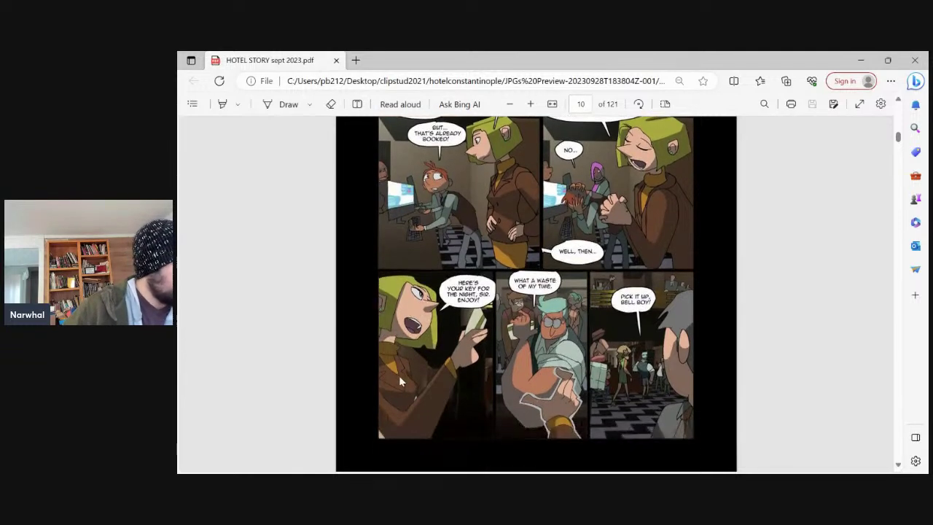
# Read page 11 of the comic, following the delivery character's elevator ride down to the wide last panel.
pyautogui.scroll(-4, 405, 371)
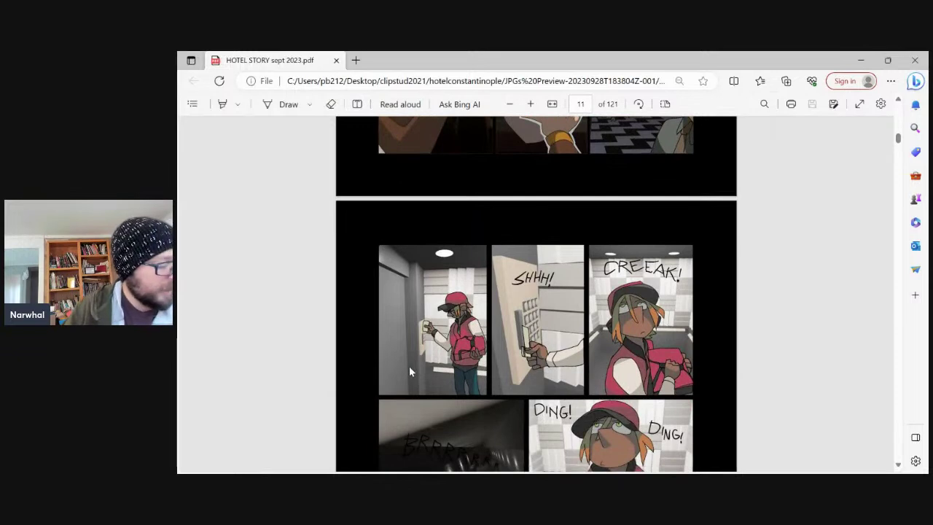
pyautogui.scroll(-2, 412, 370)
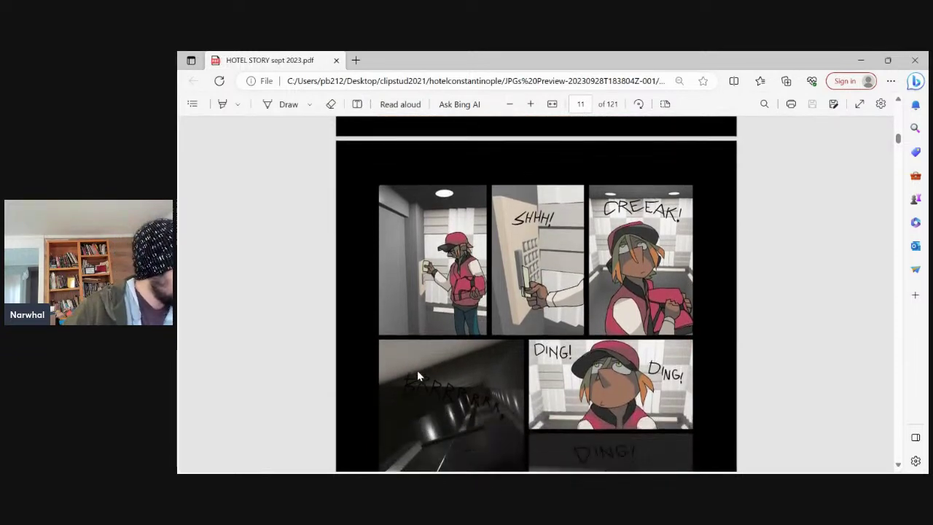
pyautogui.scroll(-1, 419, 376)
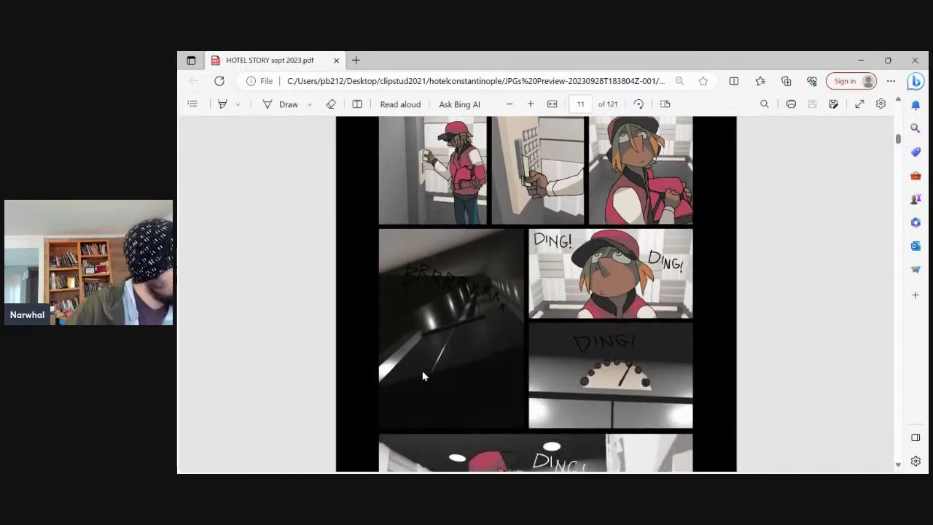
pyautogui.scroll(-2, 430, 375)
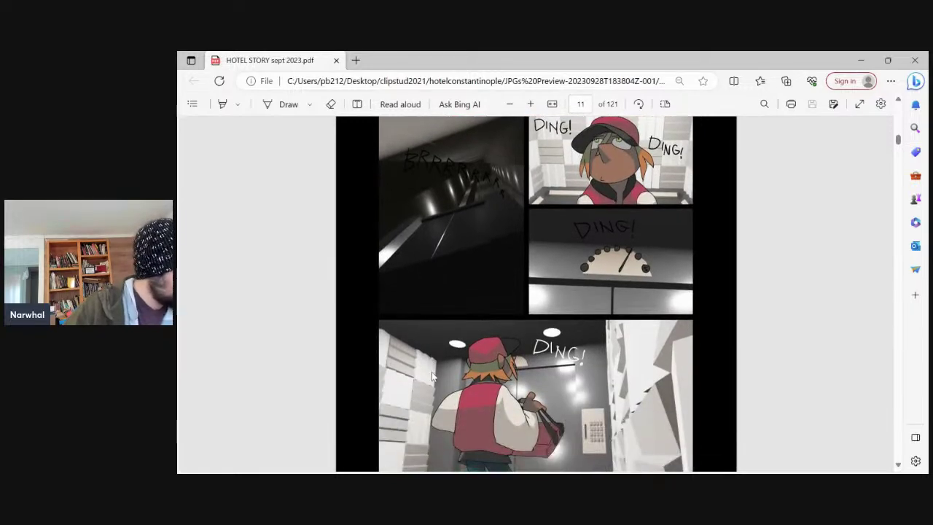
pyautogui.scroll(-3, 434, 377)
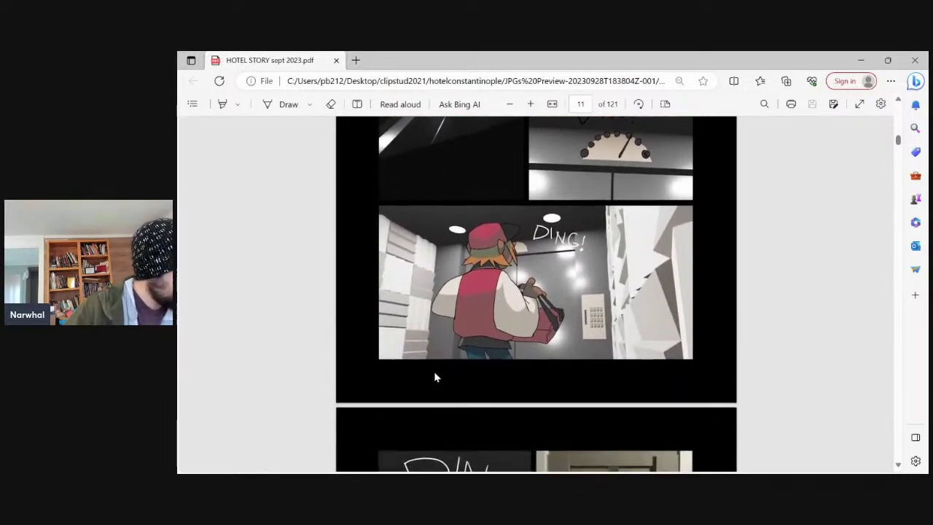
# Read page 12 of the comic, from the elevator doors opening through the hallway walk to the door knock.
pyautogui.scroll(-3, 440, 377)
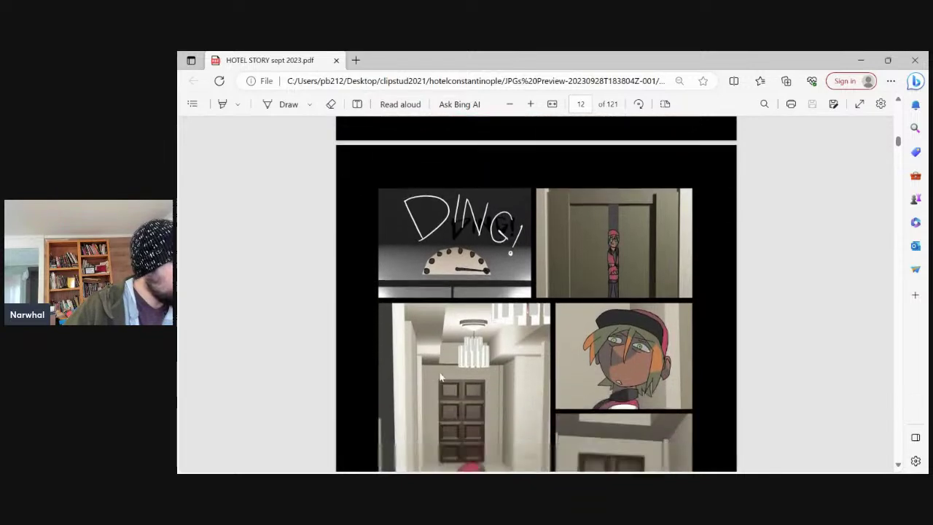
pyautogui.scroll(-1, 439, 374)
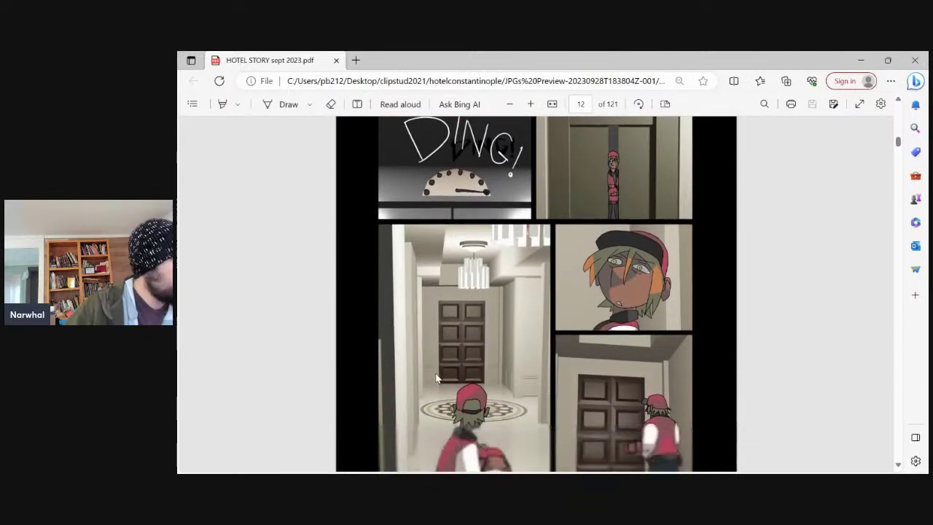
pyautogui.scroll(-1, 436, 376)
pyautogui.scroll(-2, 436, 375)
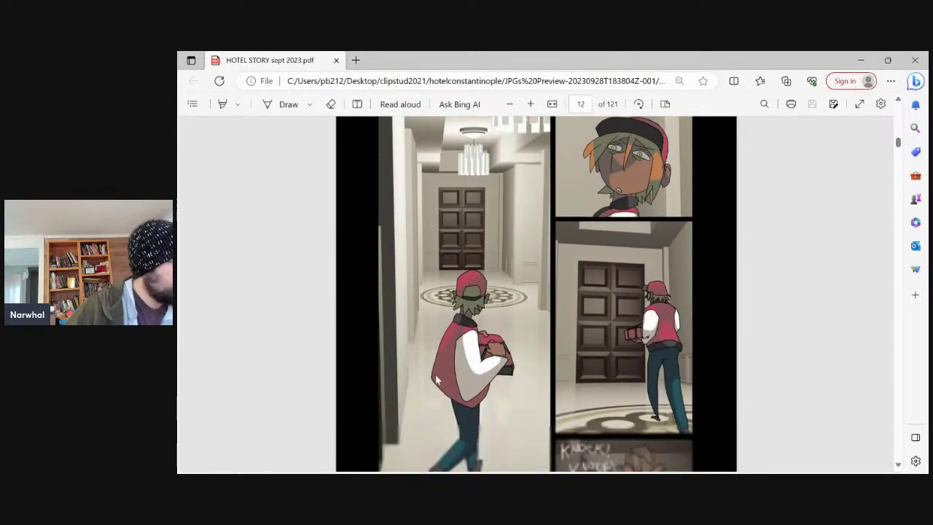
pyautogui.scroll(-4, 439, 379)
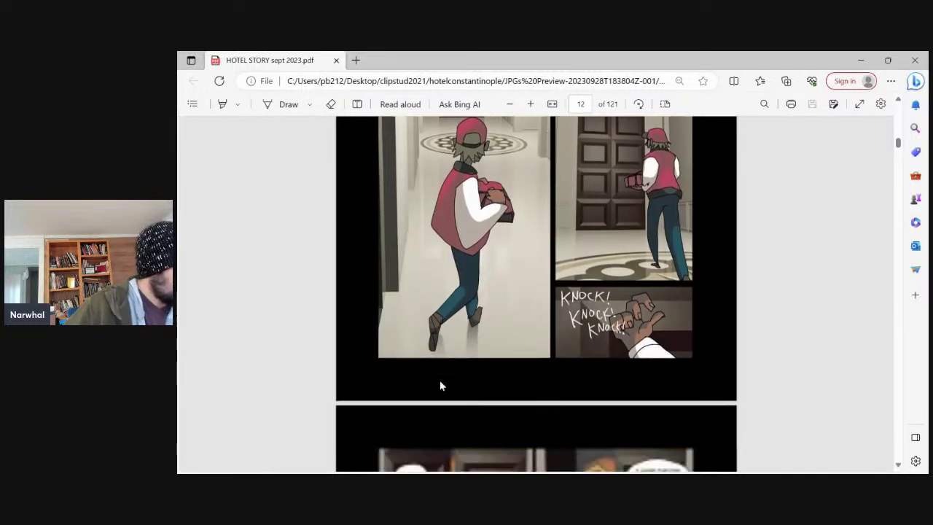
# Read page 13 of the comic, from the pizza greeting at the door down to the three panels in the last row.
pyautogui.scroll(-1, 440, 380)
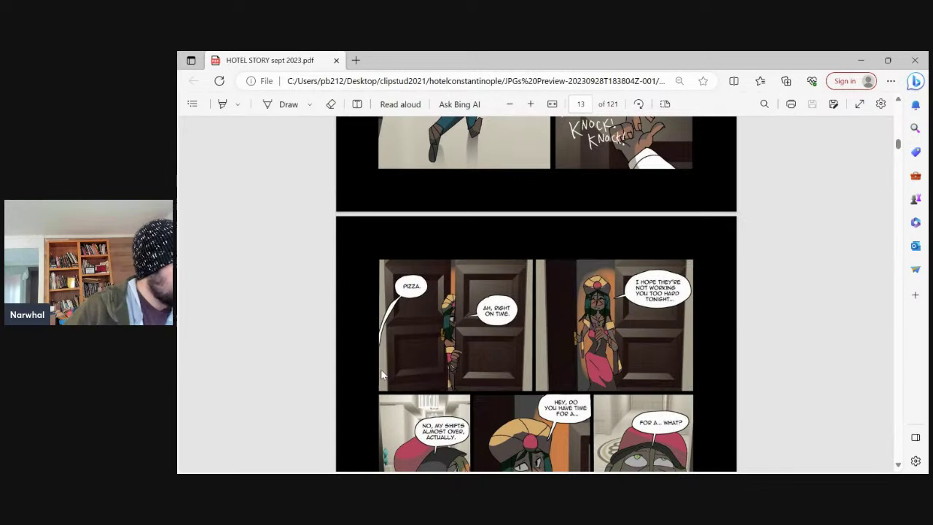
pyautogui.scroll(-2, 400, 367)
pyautogui.scroll(-1, 361, 368)
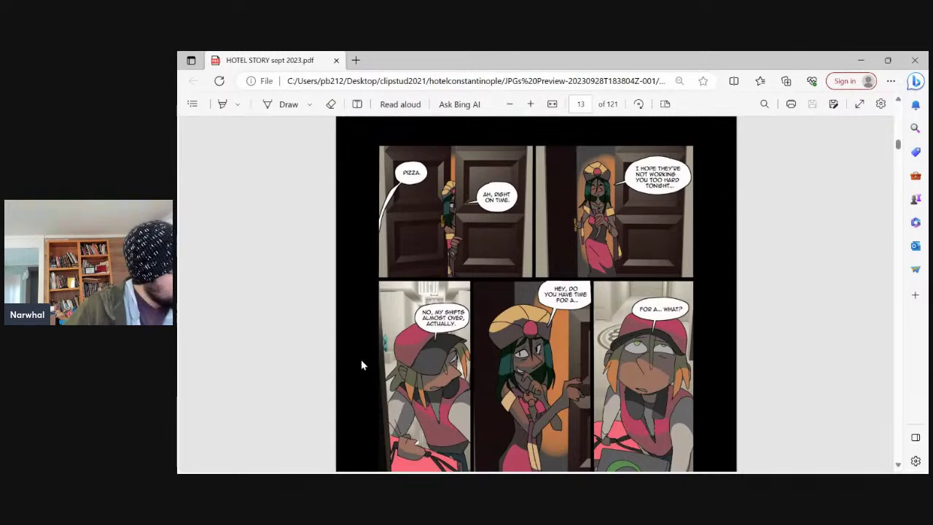
pyautogui.scroll(-4, 374, 365)
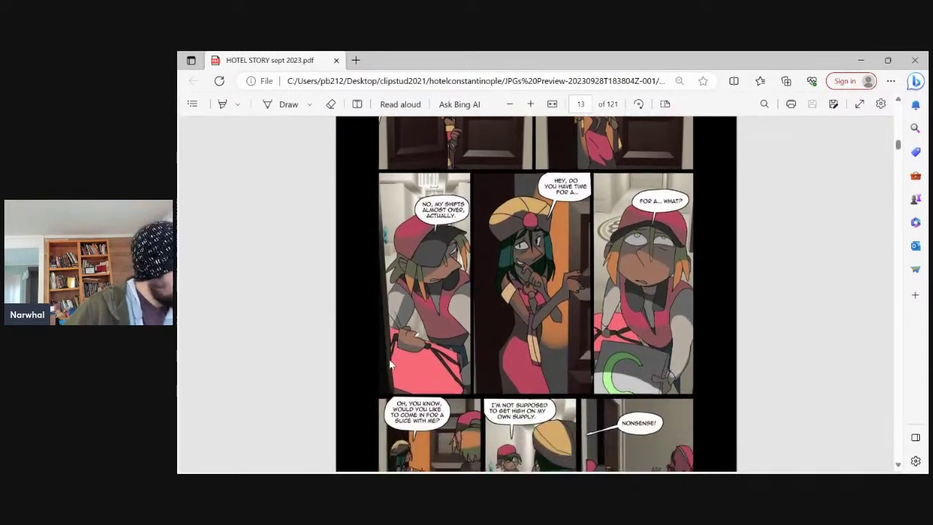
pyautogui.scroll(-4, 391, 365)
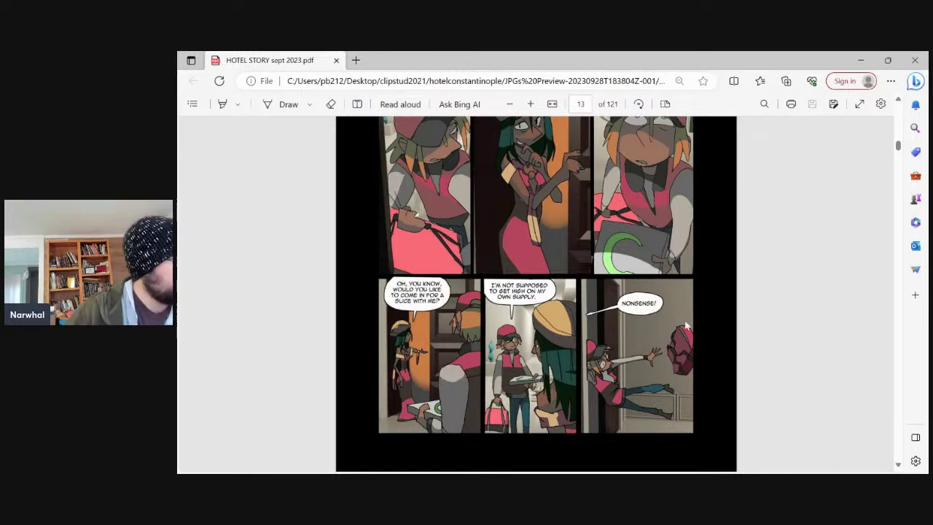
# Close the comic's preview PDF, minimize the campaign page's browser window and switch to Clip Studio Paint.
pyautogui.click(916, 61)
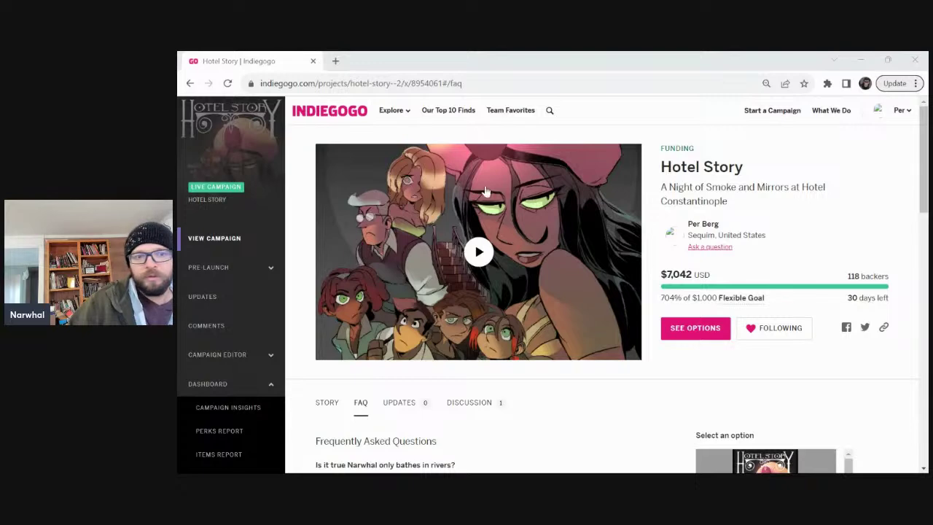
pyautogui.click(860, 62)
pyautogui.click(427, 57)
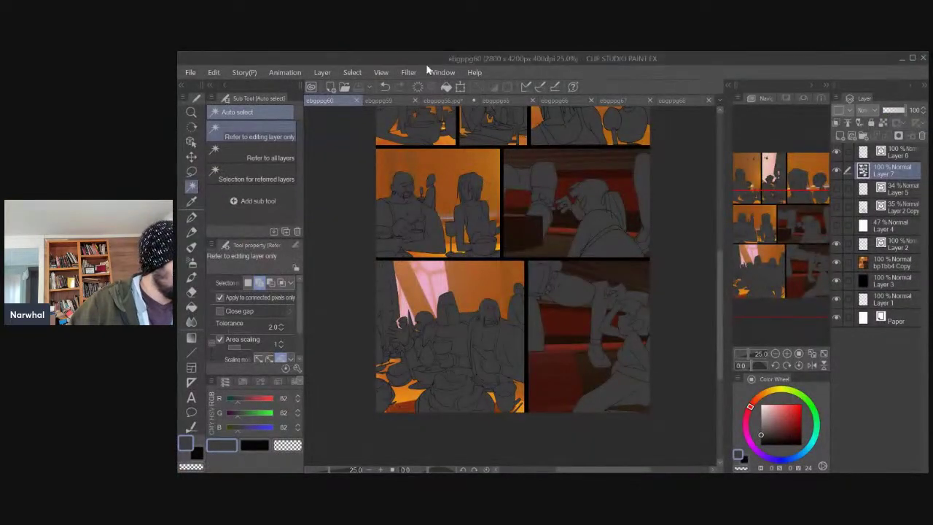
pyautogui.click(190, 73)
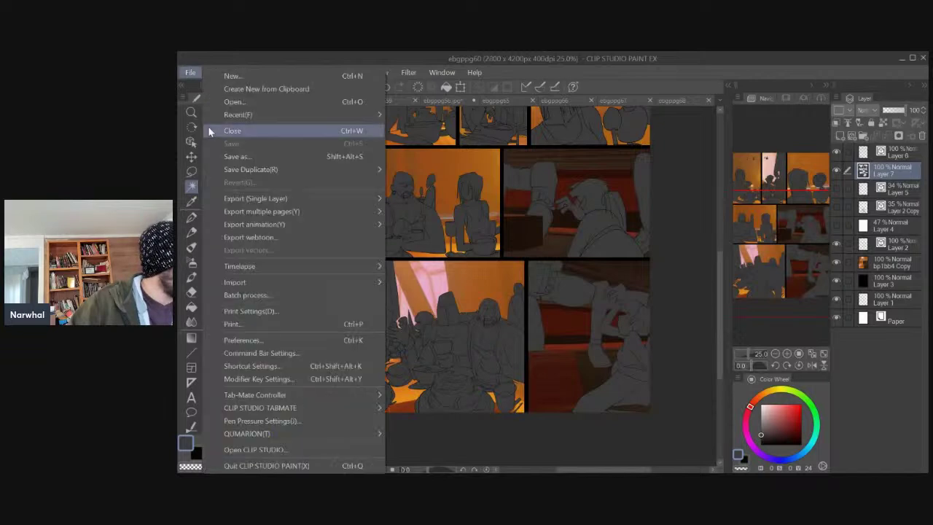
pyautogui.click(189, 73)
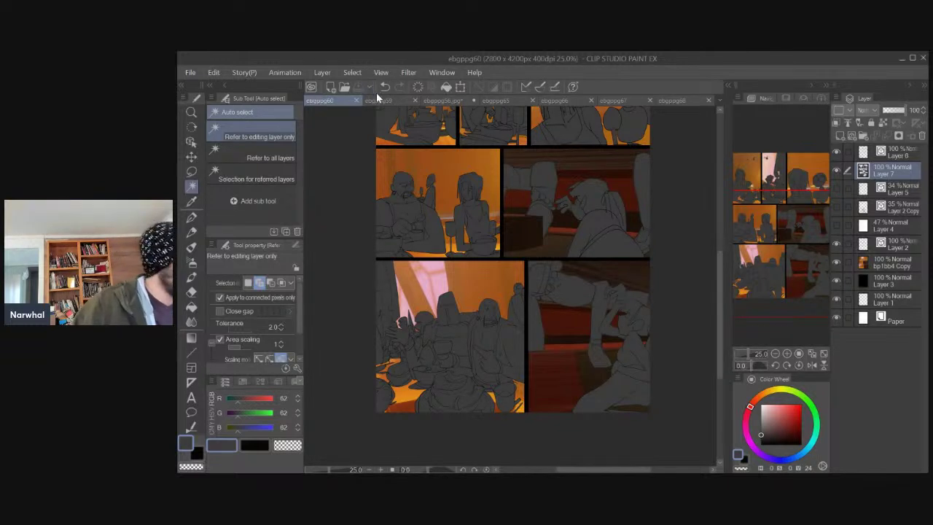
# Look through the open comic pages, including ebgppg59, ebgppg56.jpg, ebgppg65, ebgppg67 and ebgppg68, and return to ebgppg60.
pyautogui.click(379, 100)
pyautogui.click(446, 100)
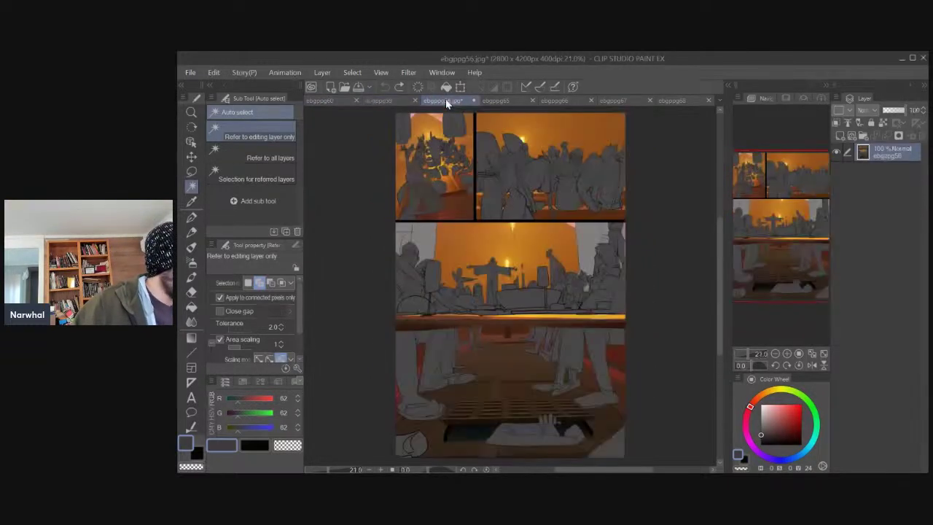
pyautogui.click(496, 100)
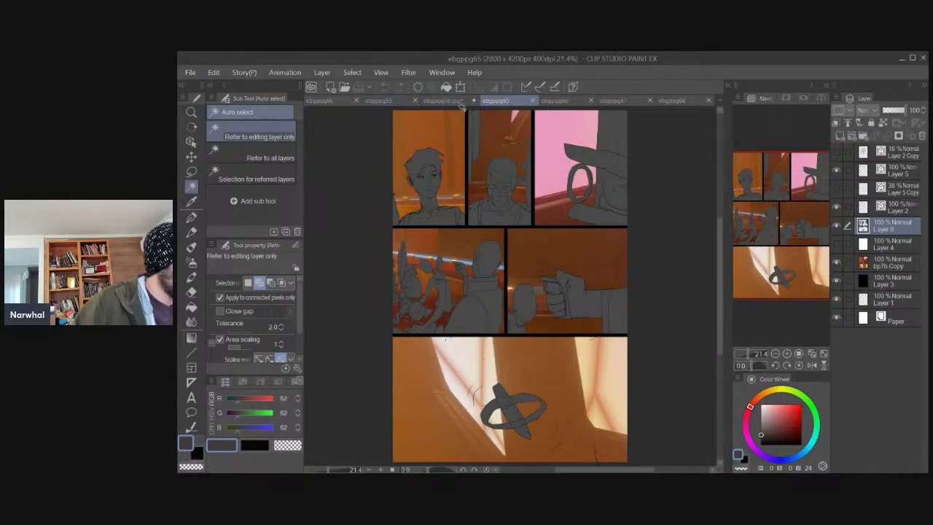
pyautogui.click(624, 102)
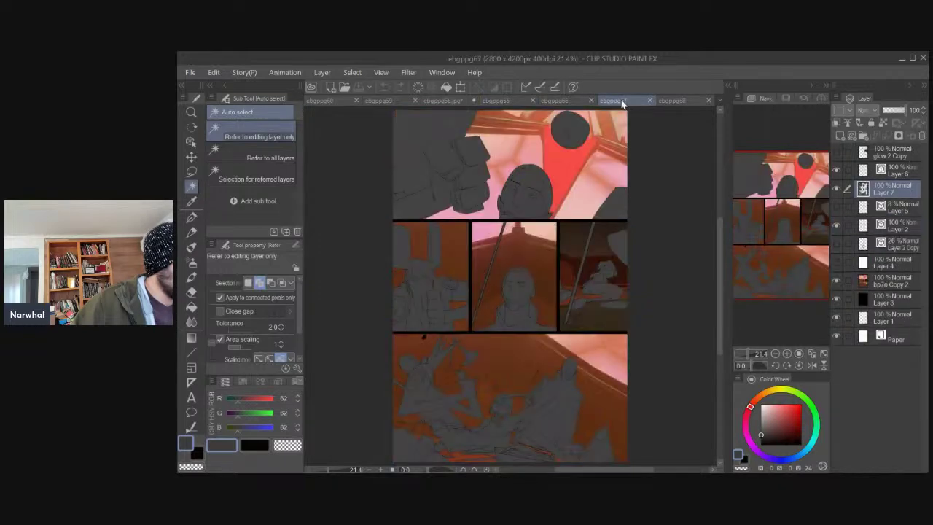
pyautogui.click(672, 100)
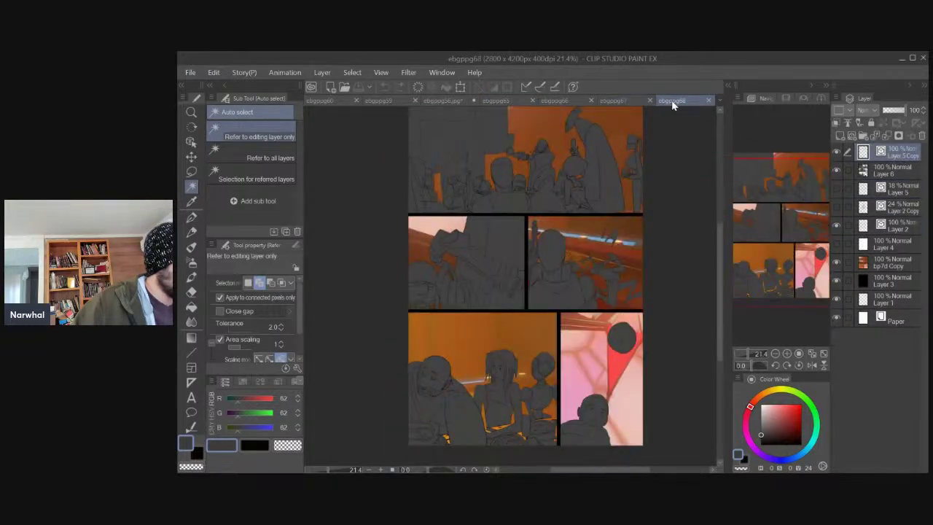
pyautogui.click(323, 103)
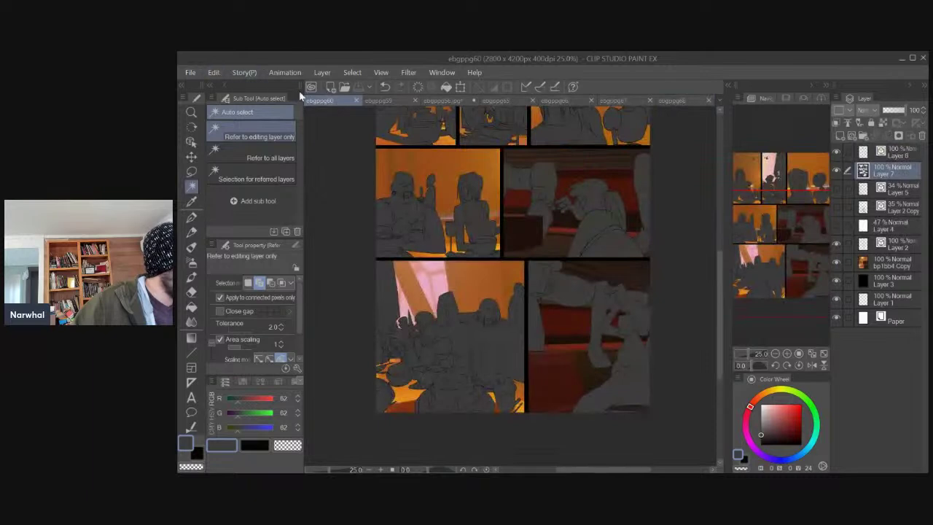
# Close comic page ebgppg59 and bring ebgppg60 back to the front.
pyautogui.click(385, 107)
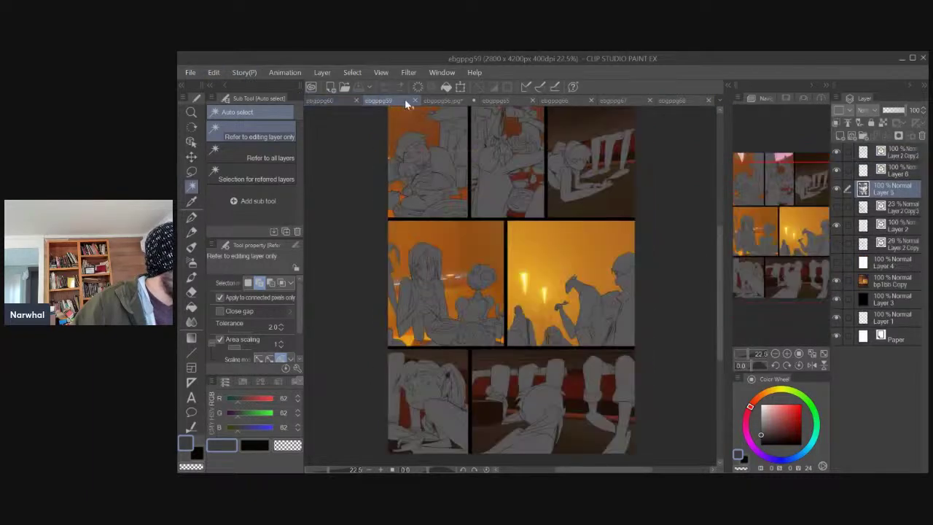
pyautogui.click(414, 102)
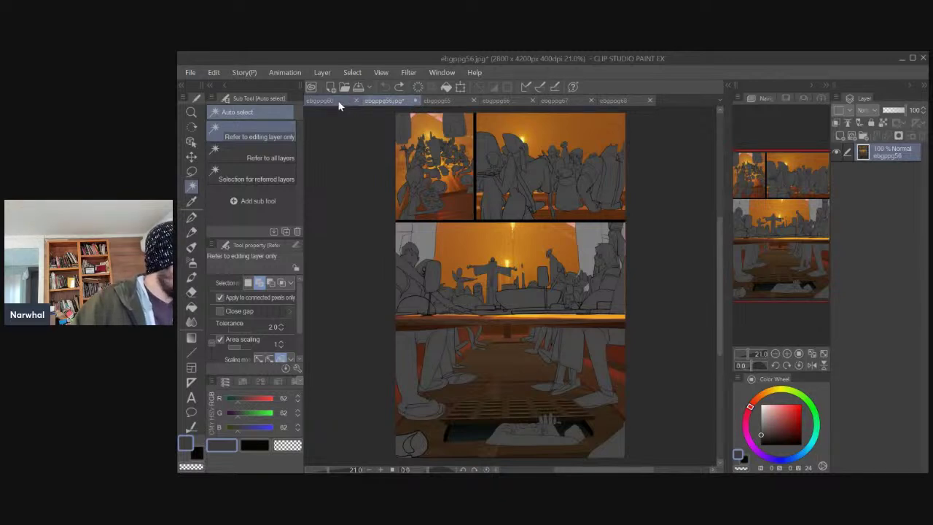
pyautogui.click(317, 102)
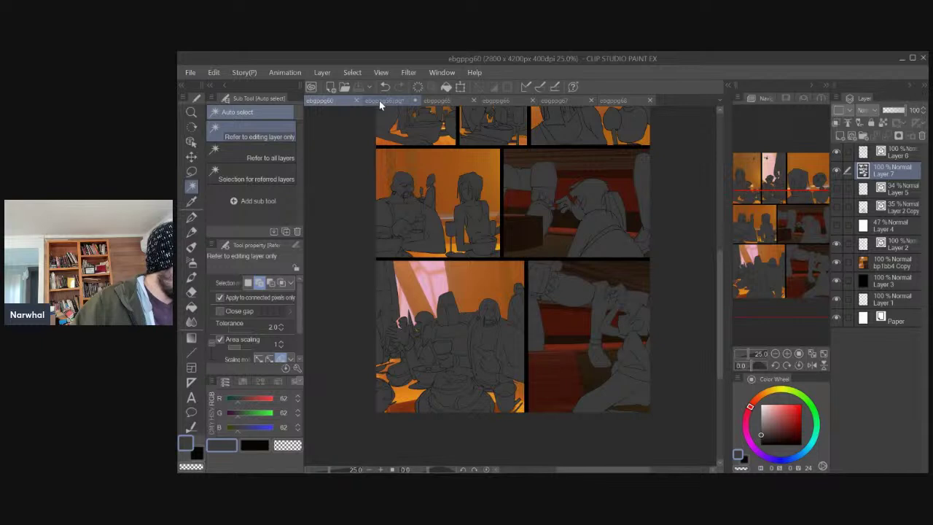
# Open comic page ebgppg61 and look over its sketched panels from the first row down to the last.
pyautogui.click(190, 73)
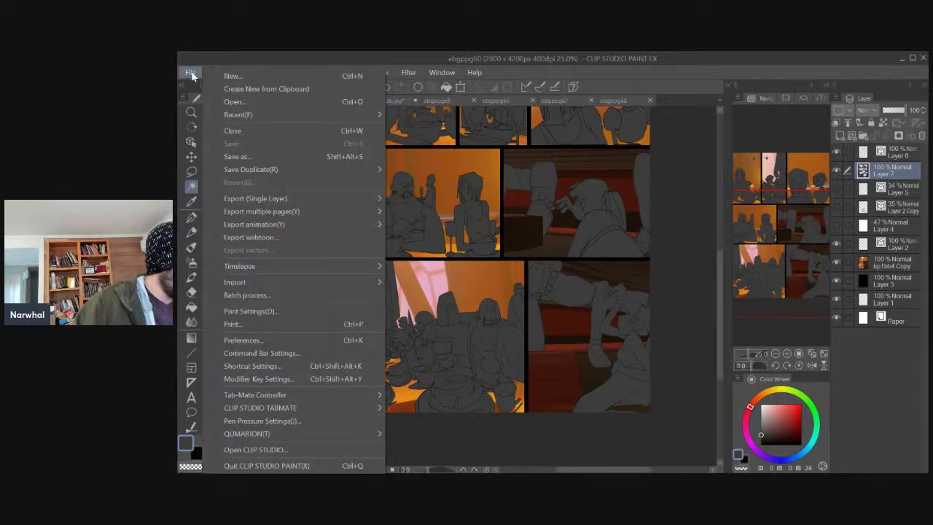
pyautogui.click(225, 106)
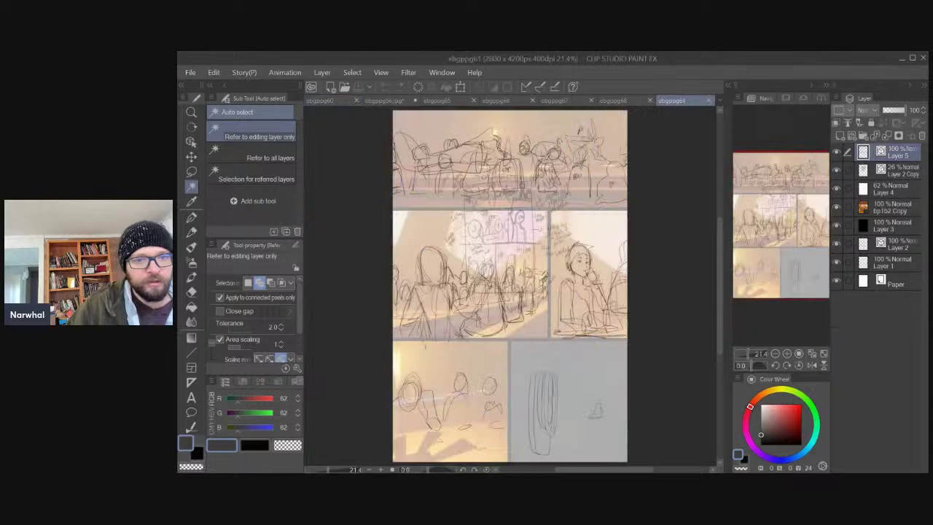
pyautogui.scroll(1, 428, 204)
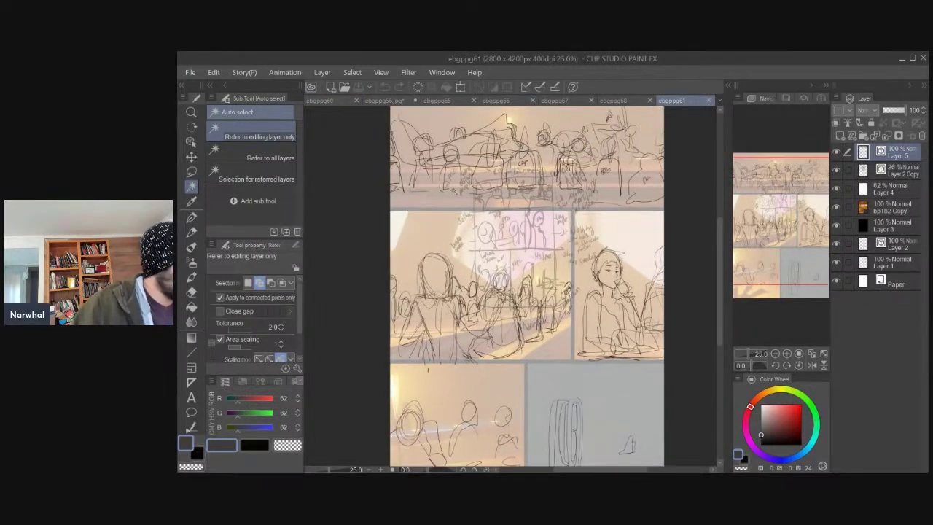
pyautogui.scroll(2, 452, 195)
pyautogui.moveTo(768, 216); pyautogui.dragTo(789, 191)
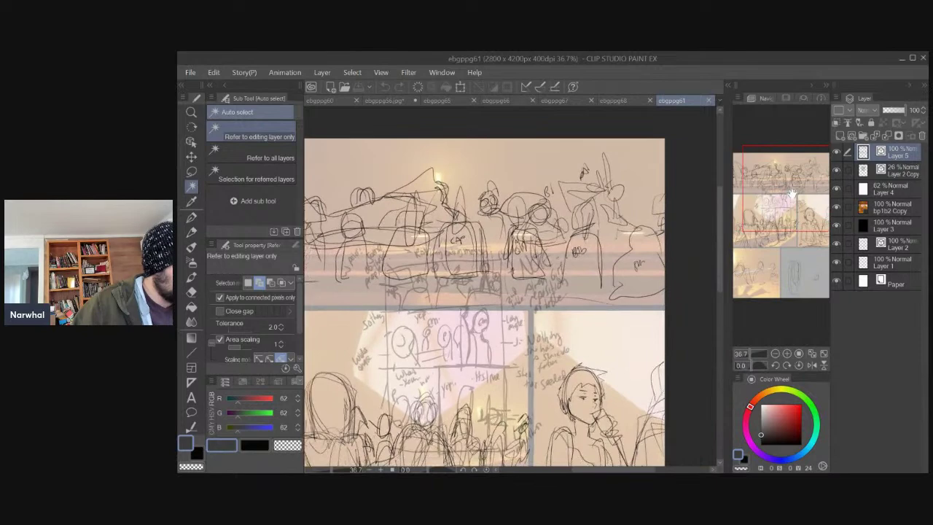
pyautogui.moveTo(792, 192); pyautogui.dragTo(771, 278)
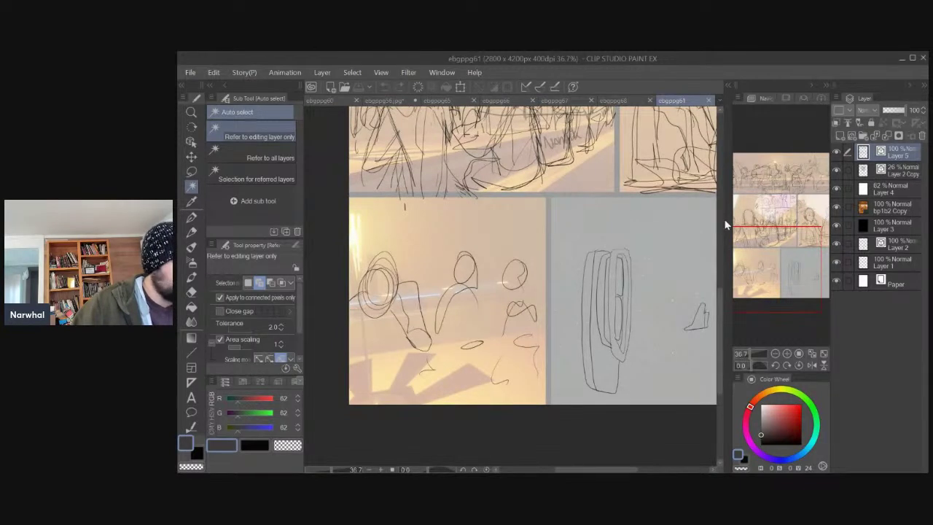
pyautogui.moveTo(780, 257); pyautogui.dragTo(789, 164)
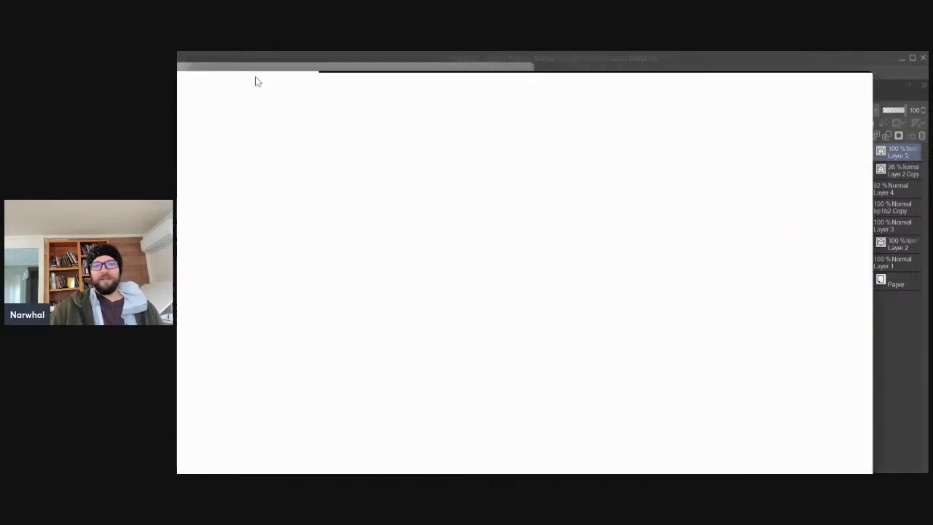
# Switch to Chrome with the Reader's Digest logic puzzles article, fill the screen with its window and look over the article's headline and introduction.
pyautogui.moveTo(255, 78); pyautogui.dragTo(181, 53)
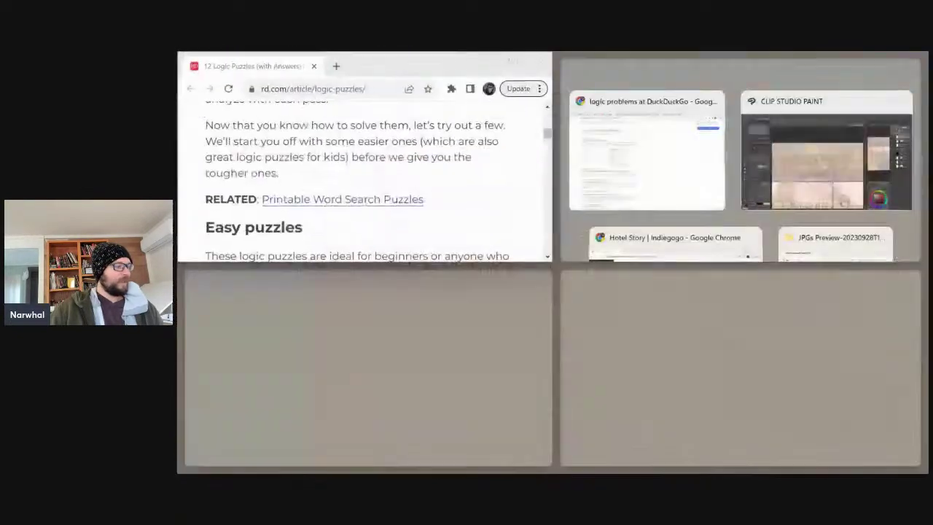
pyautogui.click(512, 60)
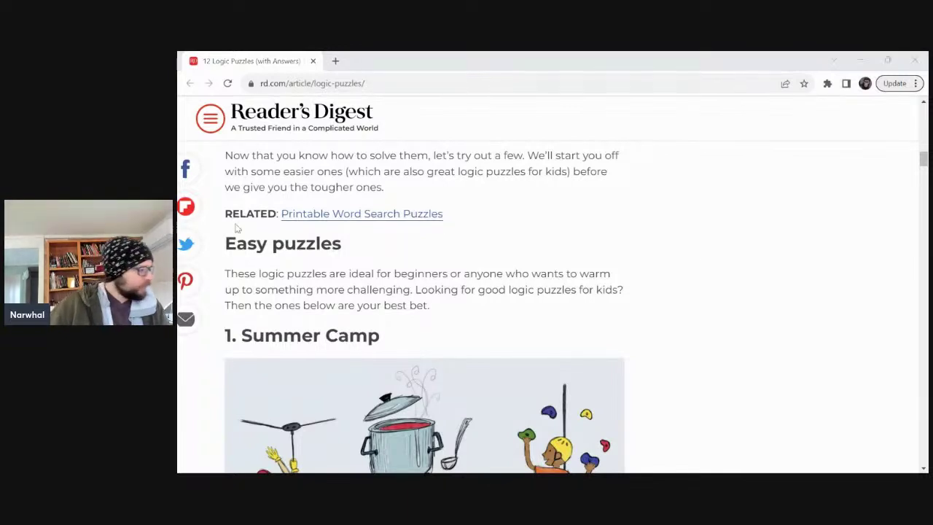
pyautogui.scroll(-1, 331, 212)
pyautogui.scroll(5, 330, 211)
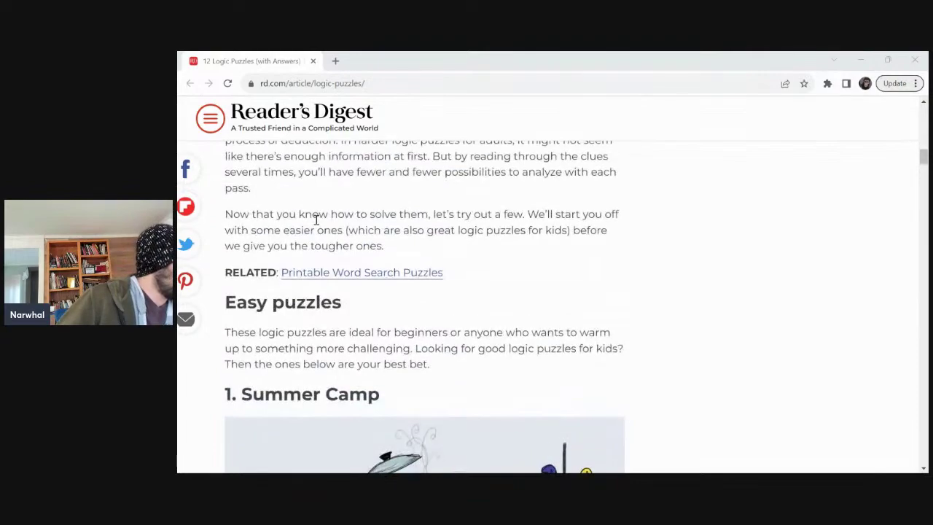
pyautogui.scroll(12, 323, 219)
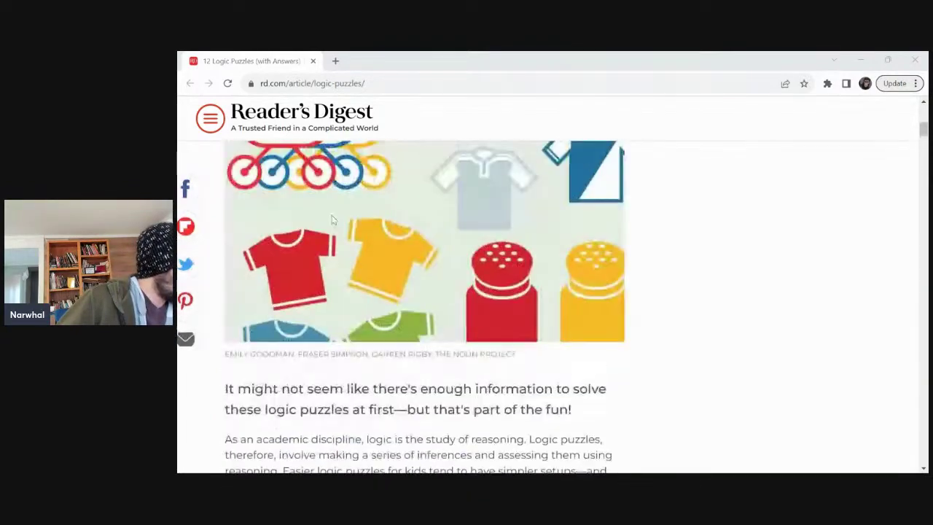
pyautogui.scroll(-3, 332, 218)
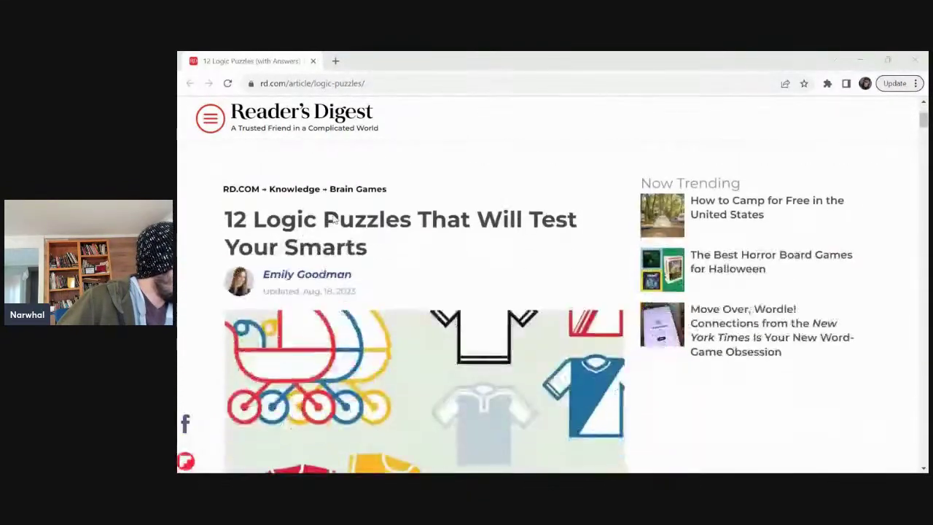
pyautogui.scroll(3, 336, 216)
pyautogui.scroll(-5, 579, 212)
# Skip ahead in the article past puzzle 10, True Blue, and the triplets puzzle to puzzle 12, Win or Lose.
pyautogui.moveTo(924, 130); pyautogui.dragTo(923, 381)
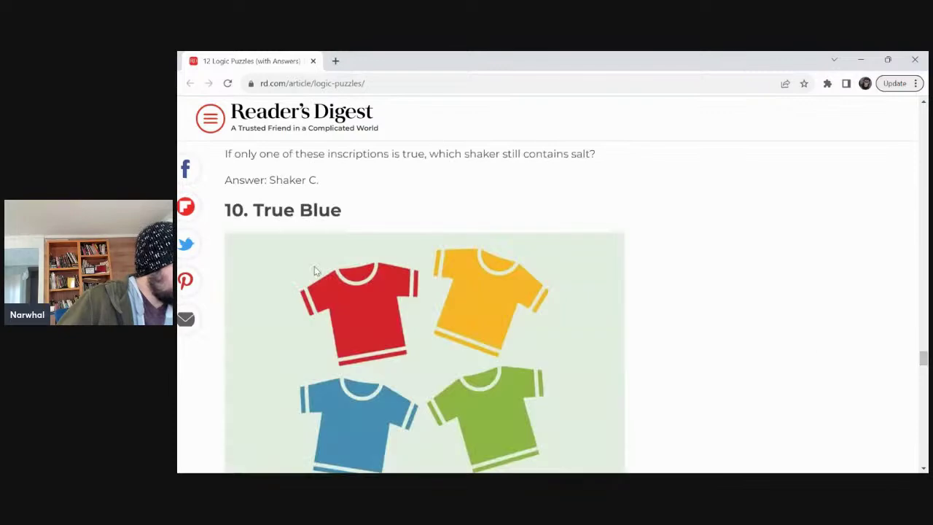
pyautogui.scroll(-8, 331, 252)
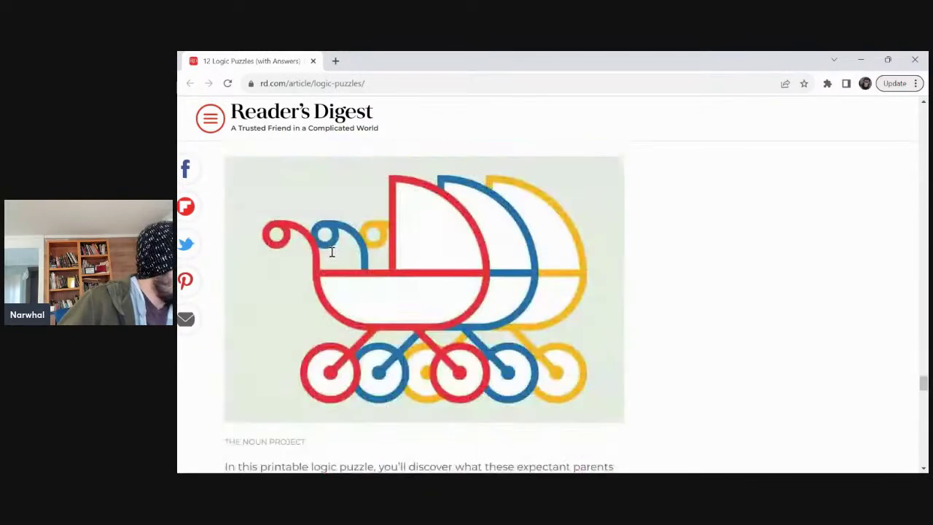
pyautogui.scroll(4, 333, 254)
pyautogui.scroll(-10, 333, 257)
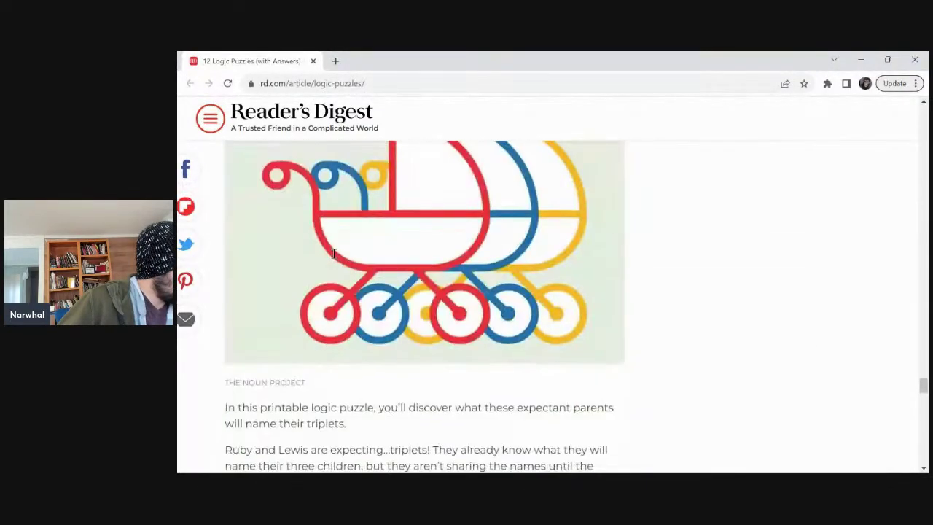
pyautogui.scroll(-4, 333, 261)
pyautogui.scroll(4, 333, 261)
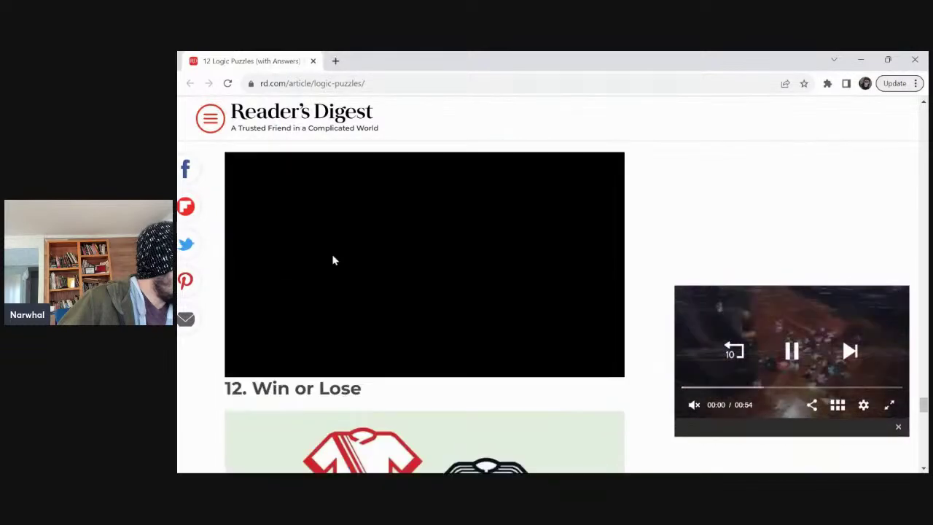
pyautogui.scroll(-3, 332, 260)
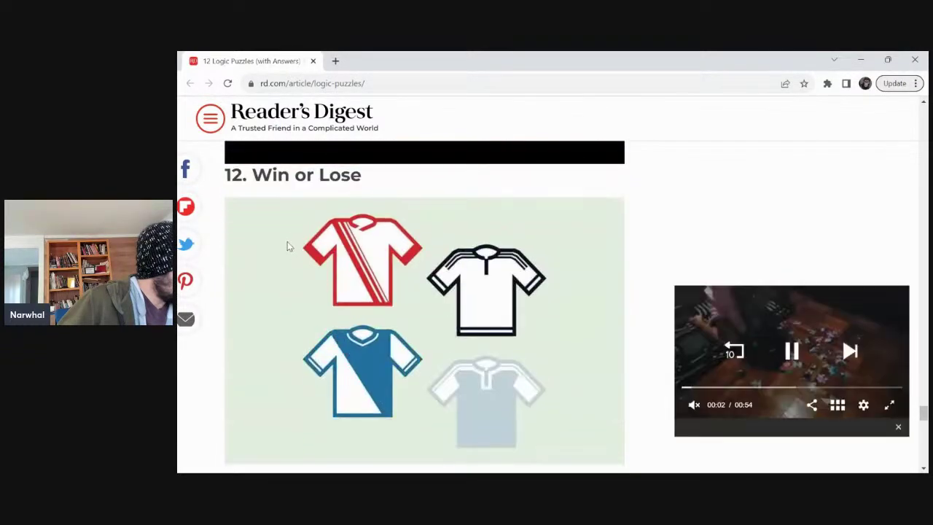
# Read the Win or Lose puzzle, from the team shirts picture through the tournament clues to the question and its answer.
pyautogui.scroll(-3, 401, 226)
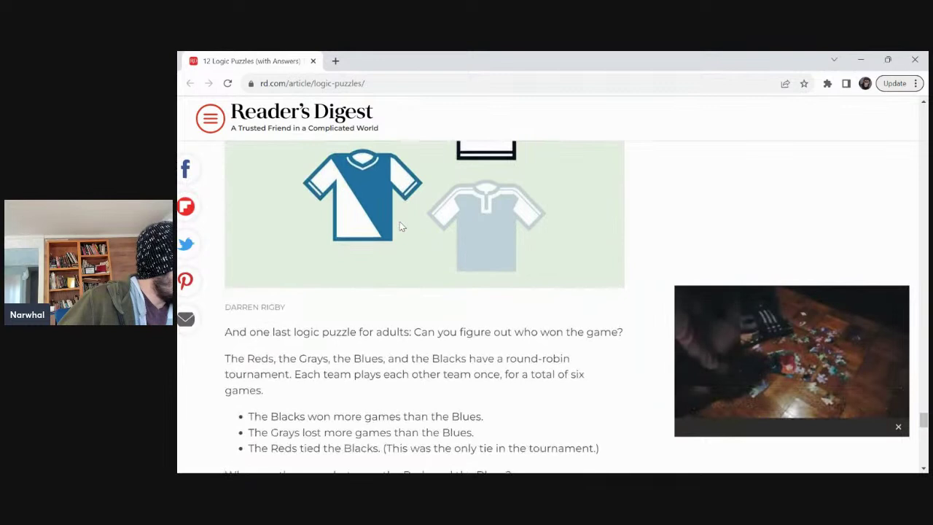
pyautogui.scroll(1, 400, 227)
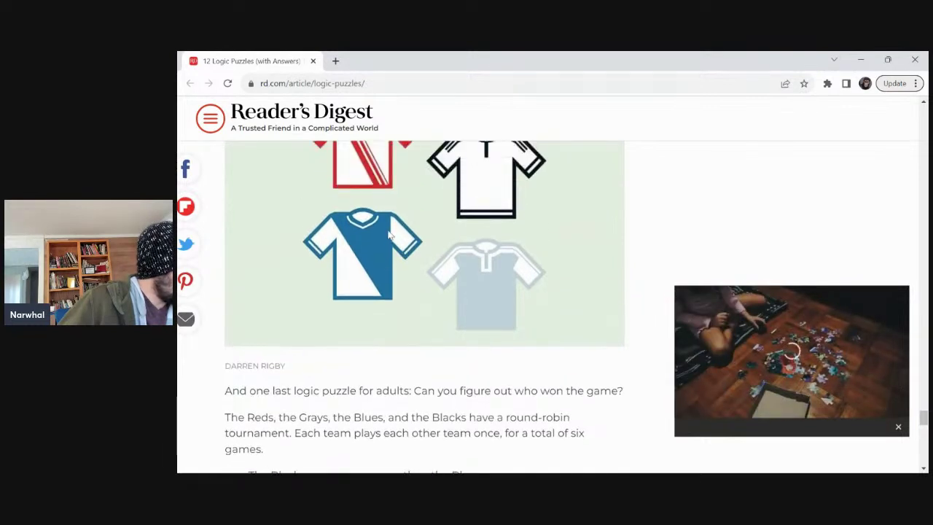
pyautogui.scroll(1, 389, 234)
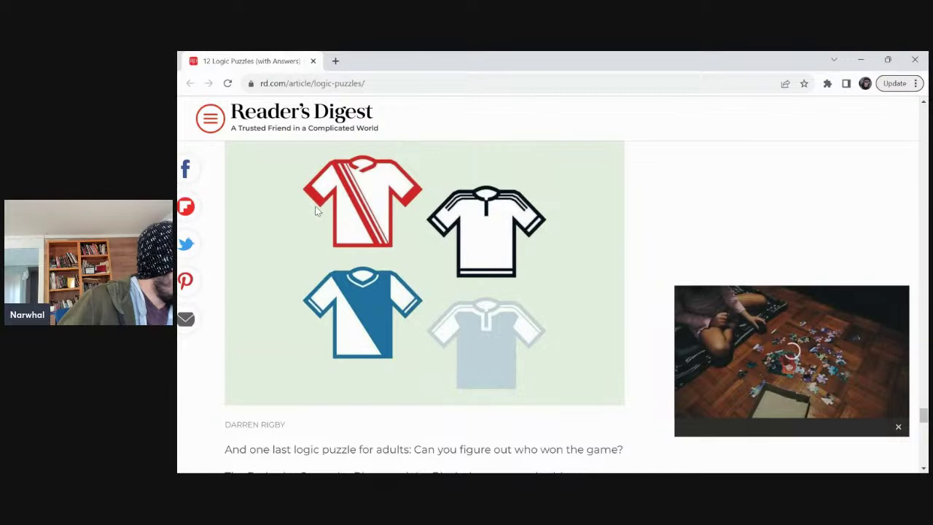
pyautogui.scroll(2, 315, 211)
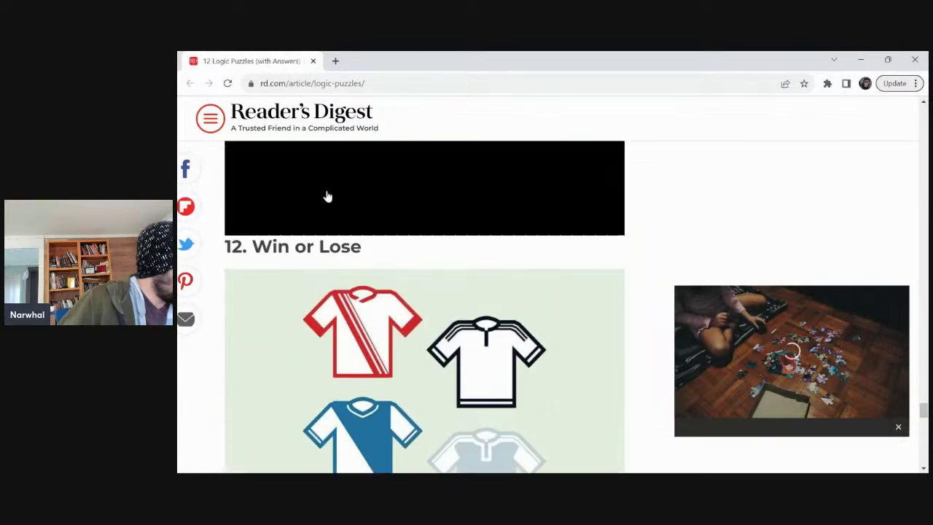
pyautogui.scroll(-2, 319, 200)
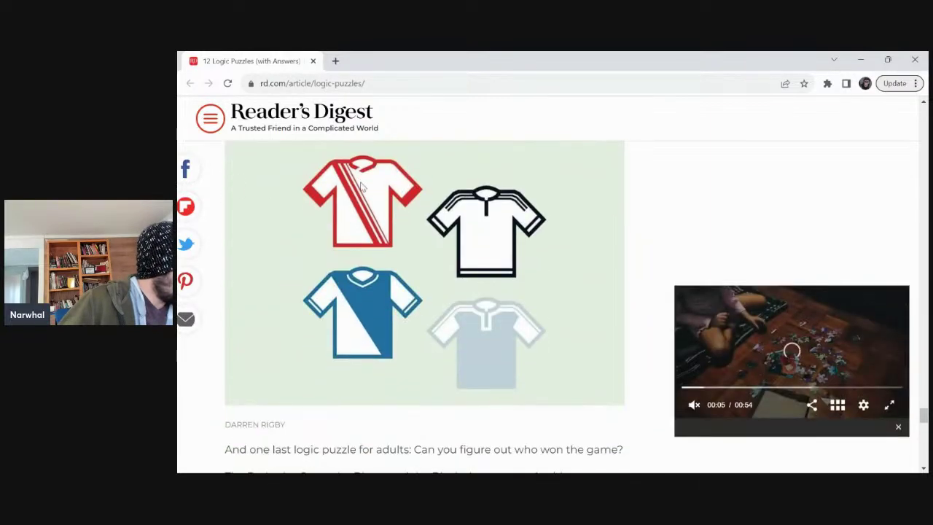
pyautogui.scroll(-2, 337, 194)
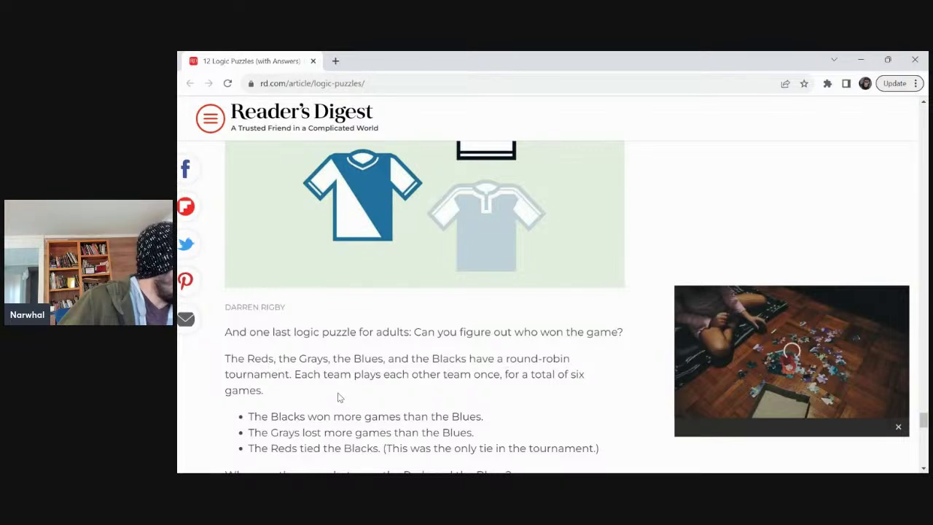
pyautogui.scroll(-1, 419, 364)
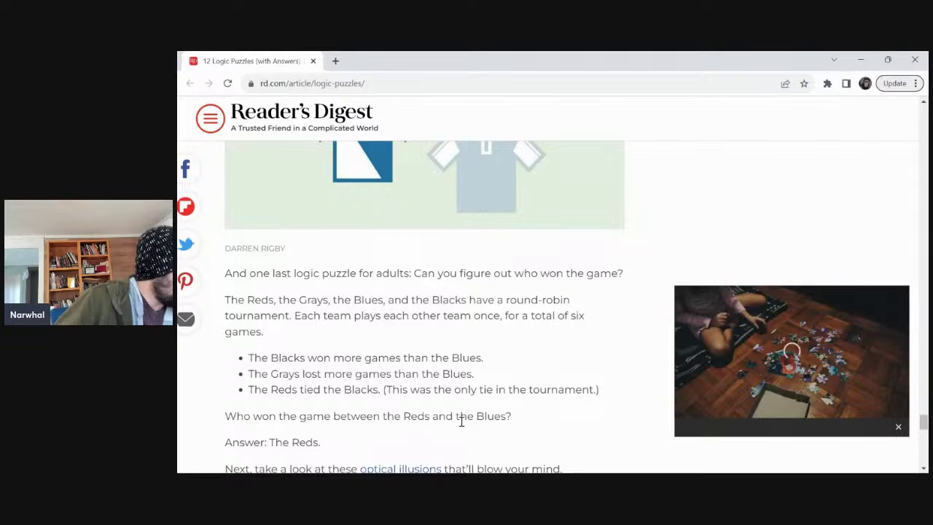
pyautogui.scroll(-1, 309, 435)
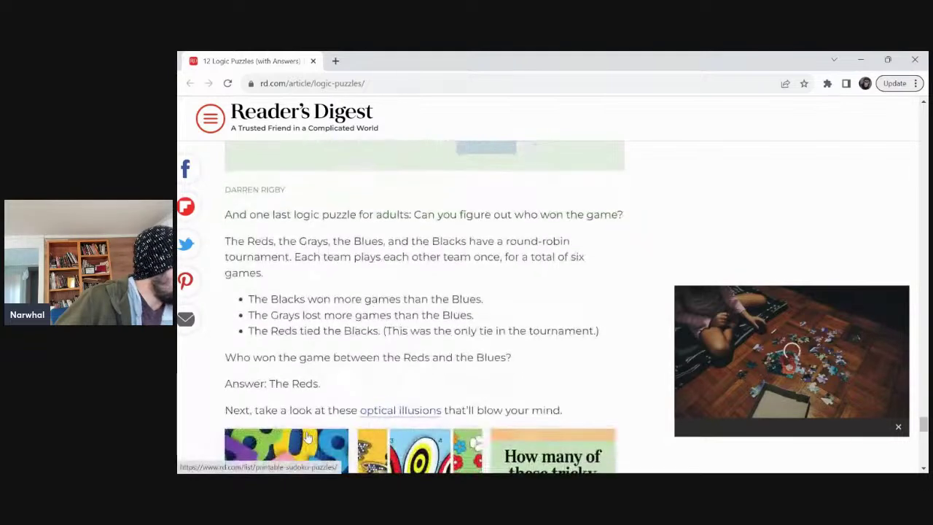
pyautogui.scroll(-1, 304, 432)
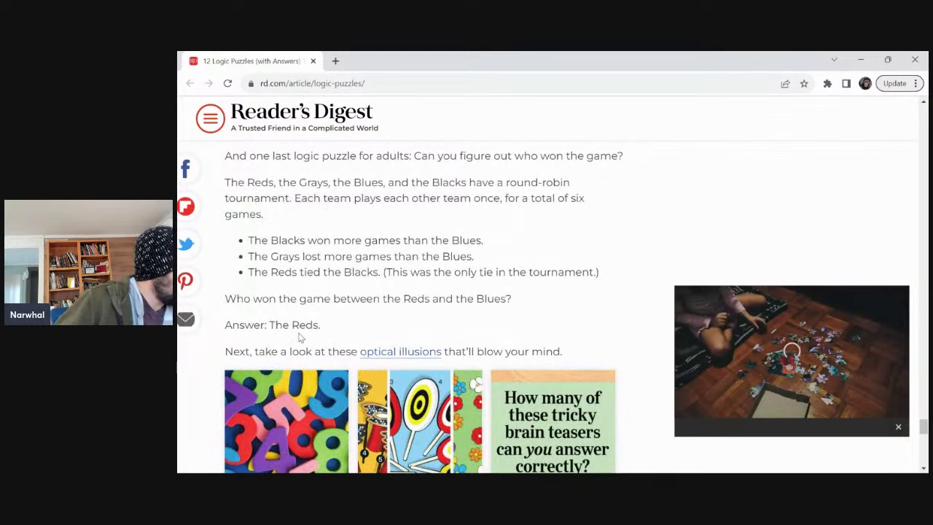